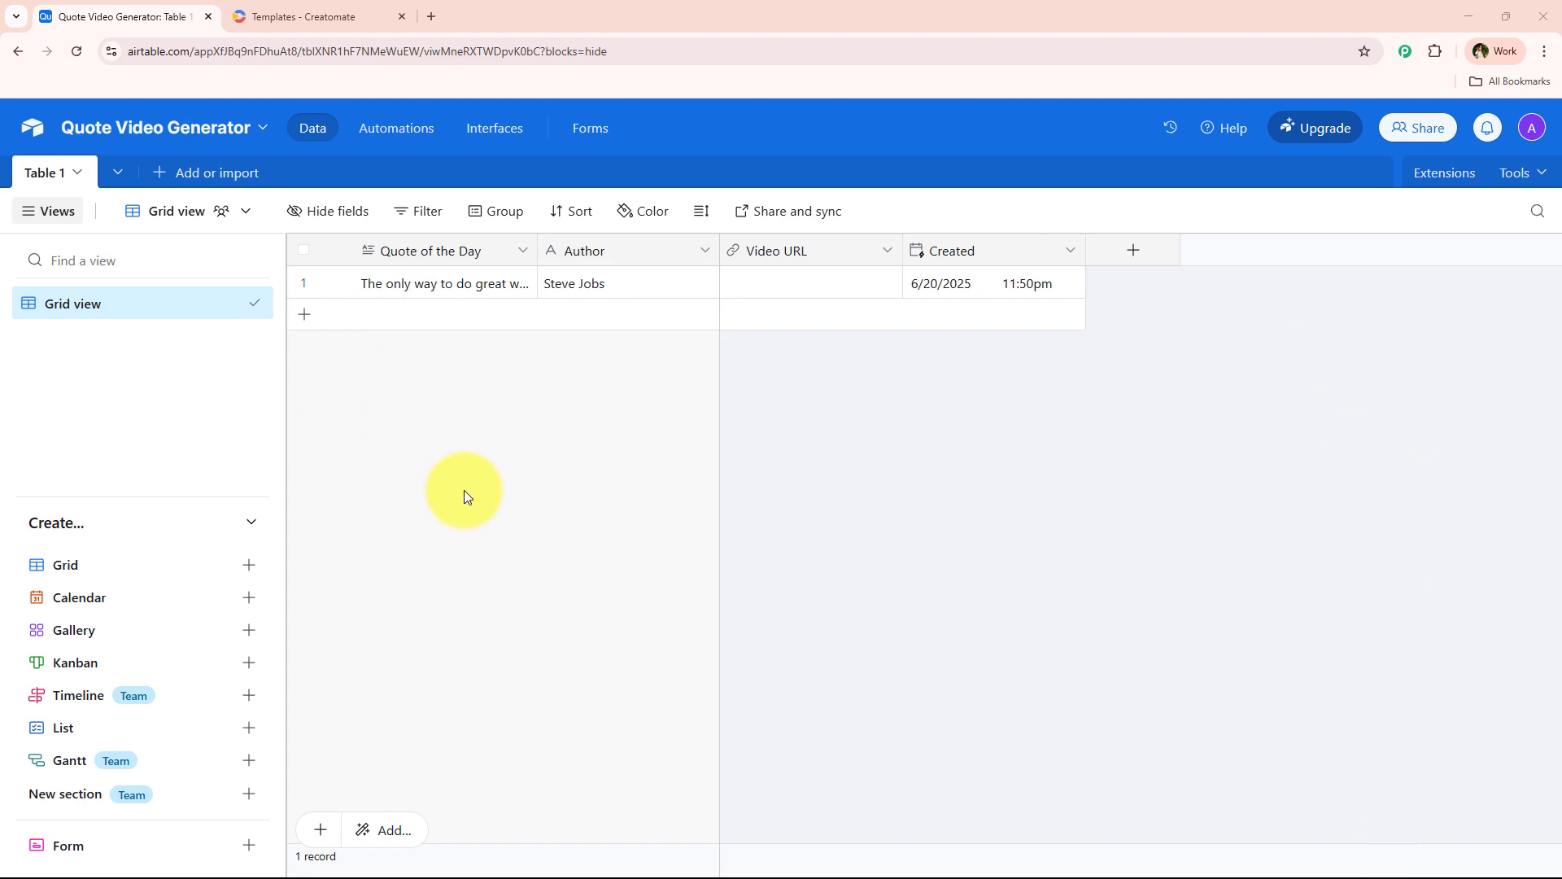
Go to pabbly.com/connect in a new browser tab, sign in and access the Pabbly Connect dashboard.
click(442, 8)
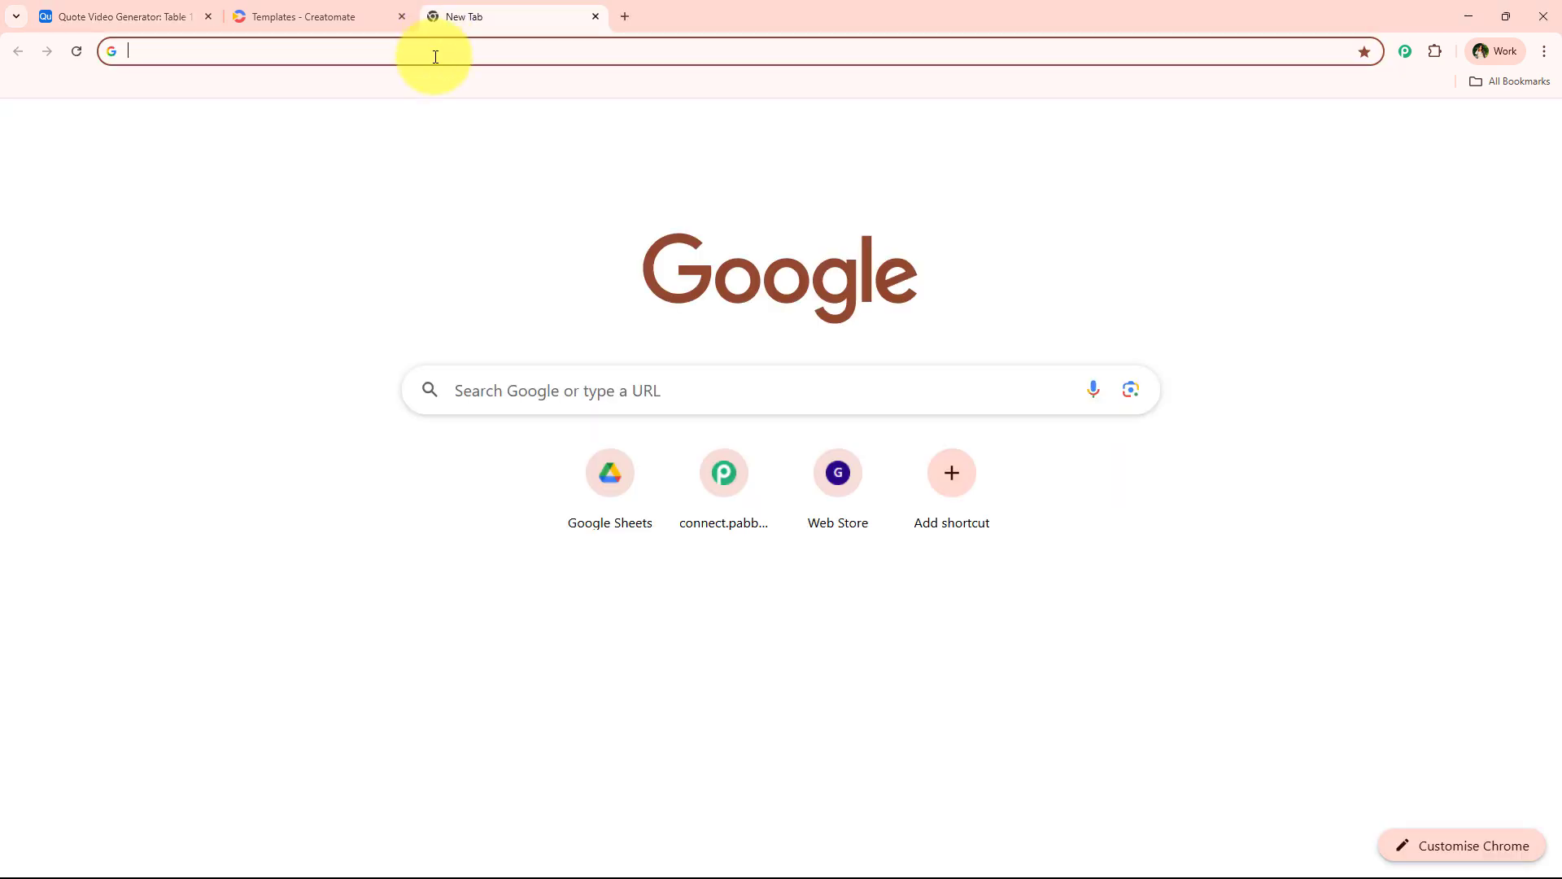
click(433, 54)
text(p)
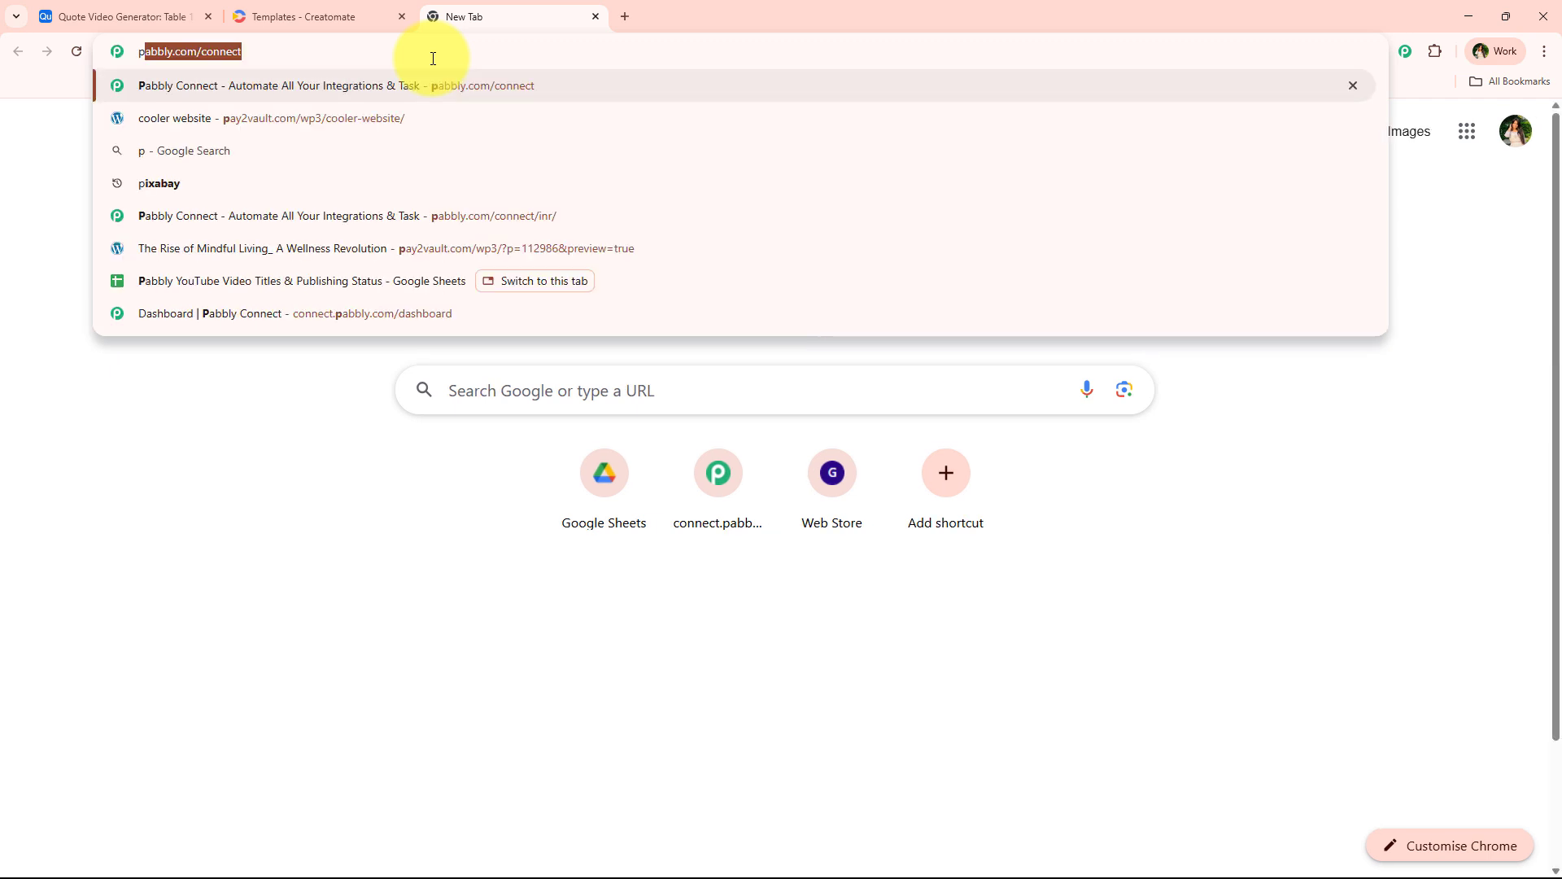
key(Return)
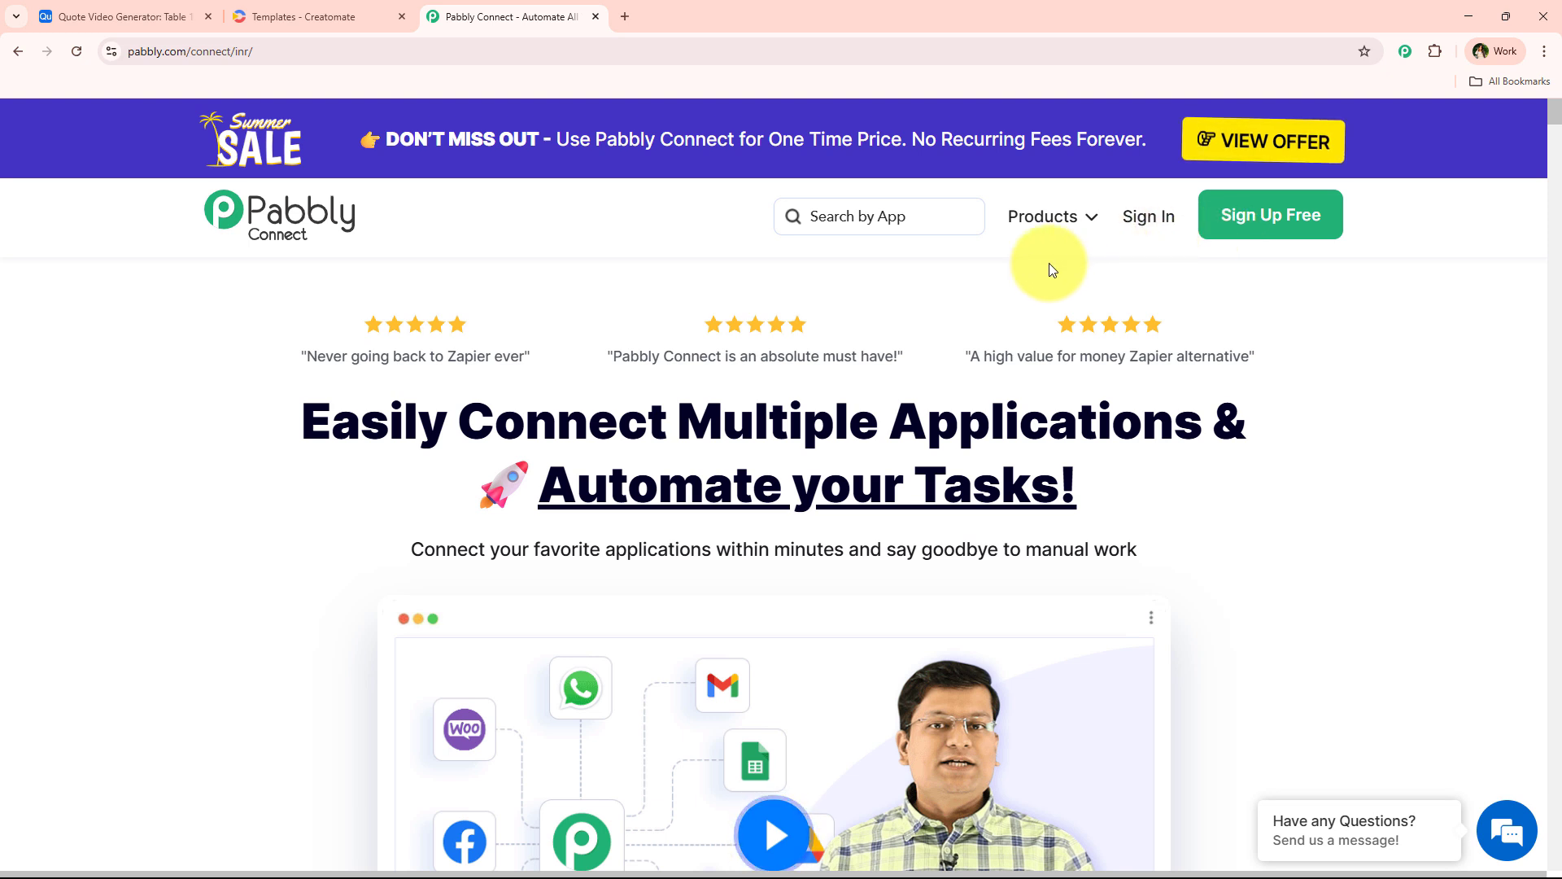
click(1145, 228)
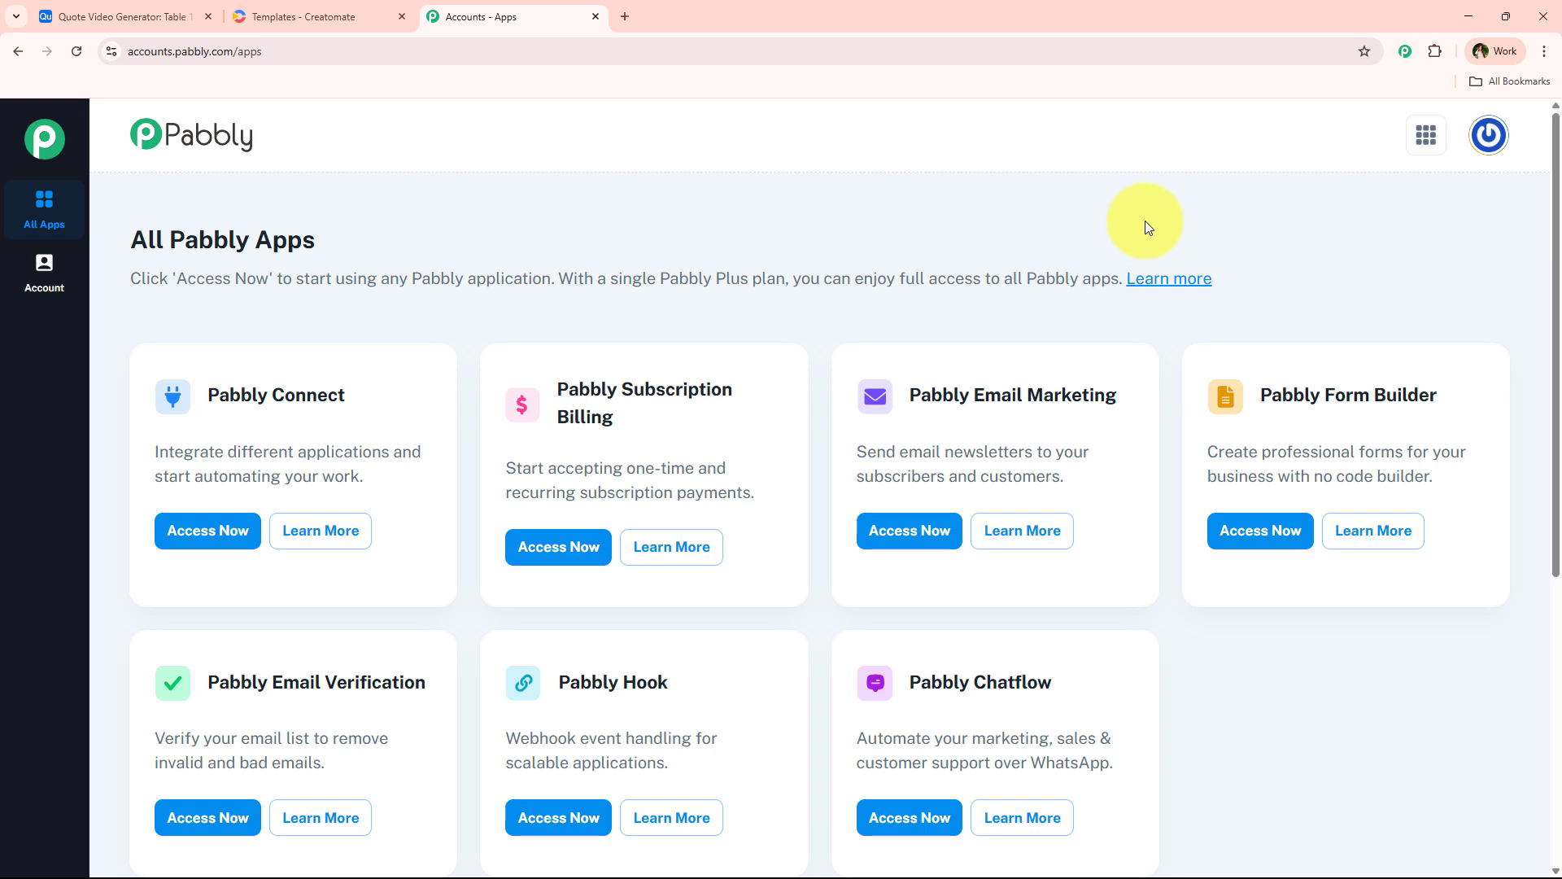
click(210, 535)
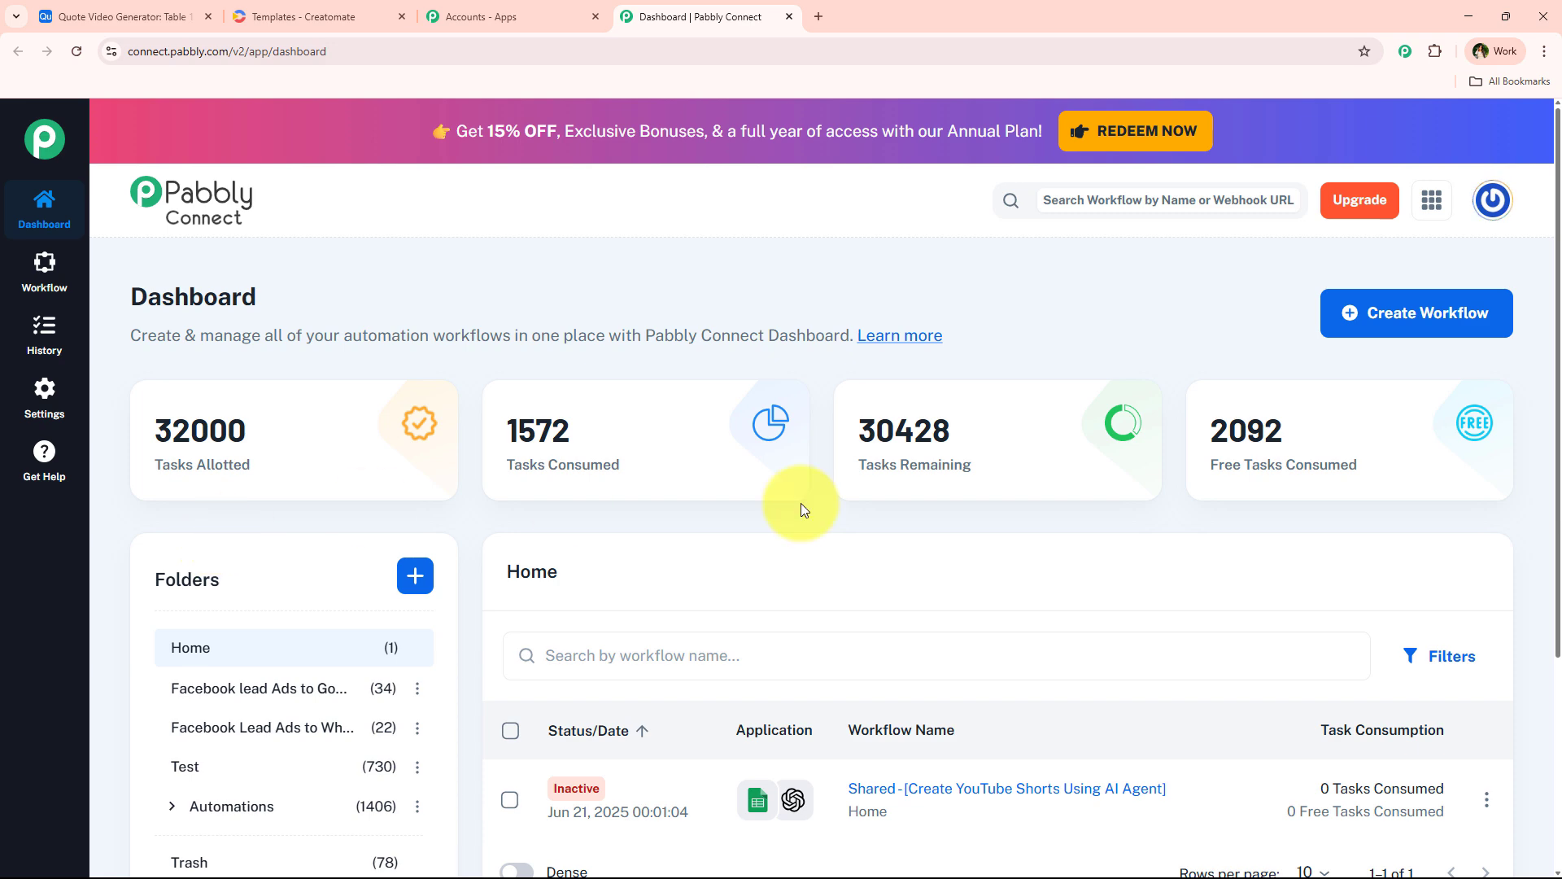
Create a workflow named "Generate Creatomate Videos Using AI Agent Based on New Airtable Records" in the Automations folder.
click(1403, 324)
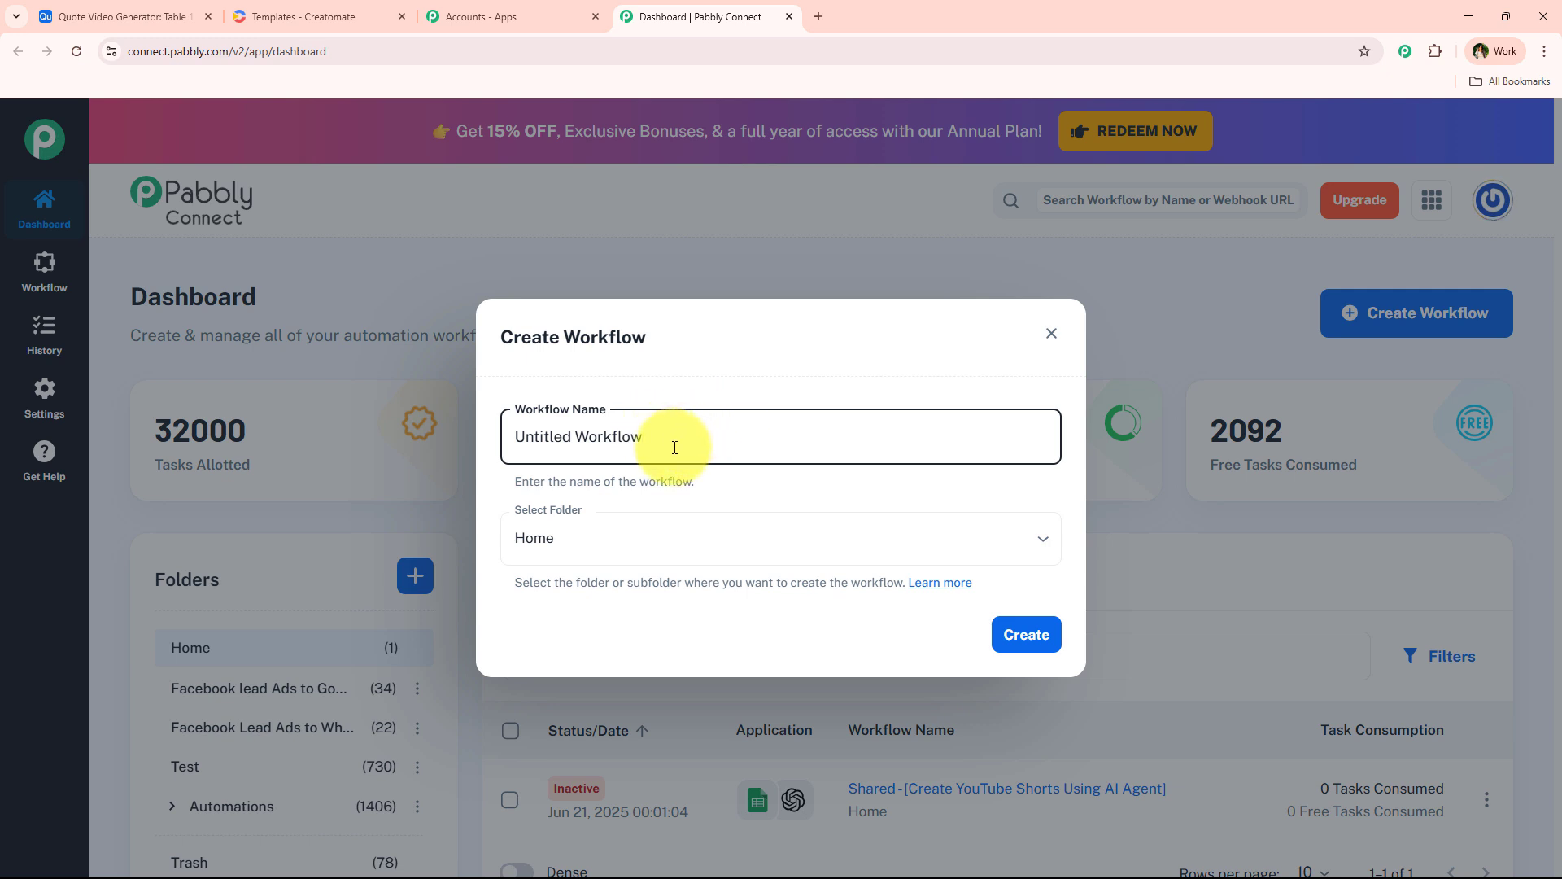
click(619, 535)
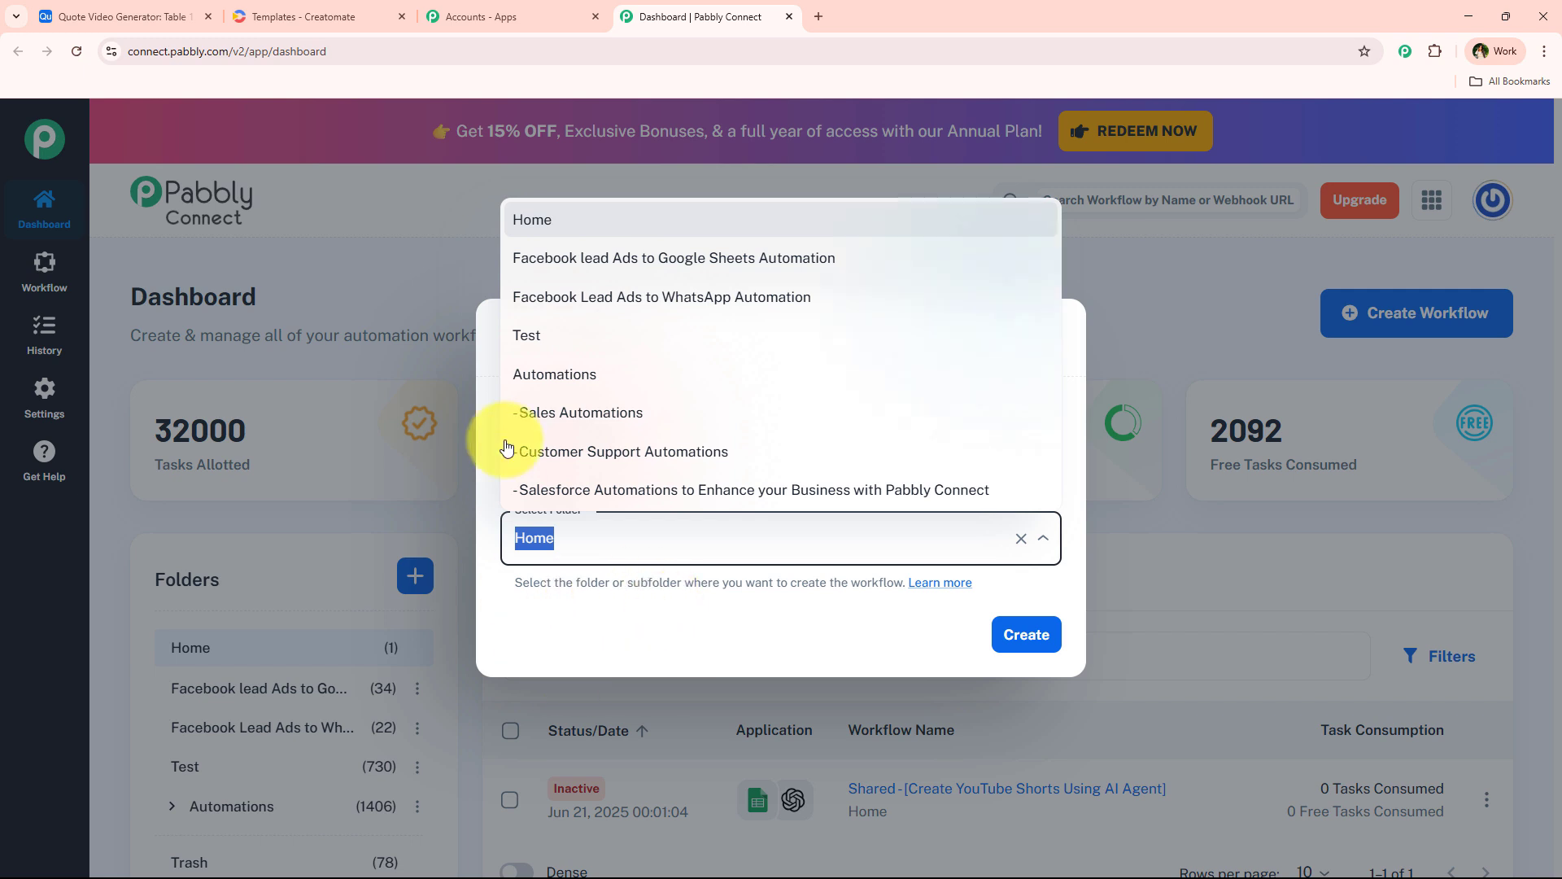
click(572, 375)
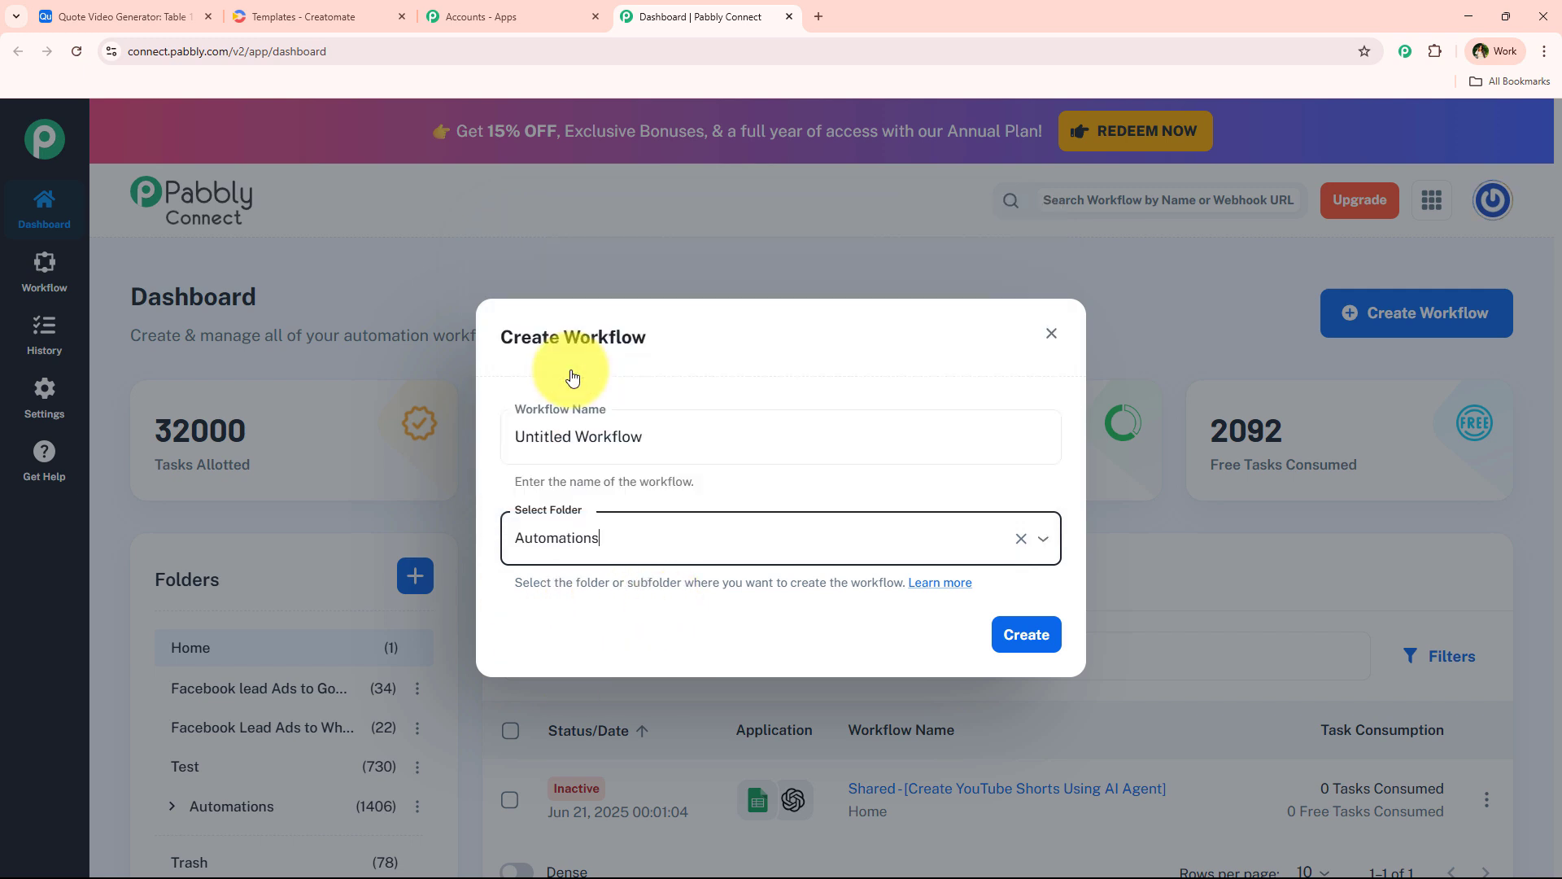
double_click(690, 437)
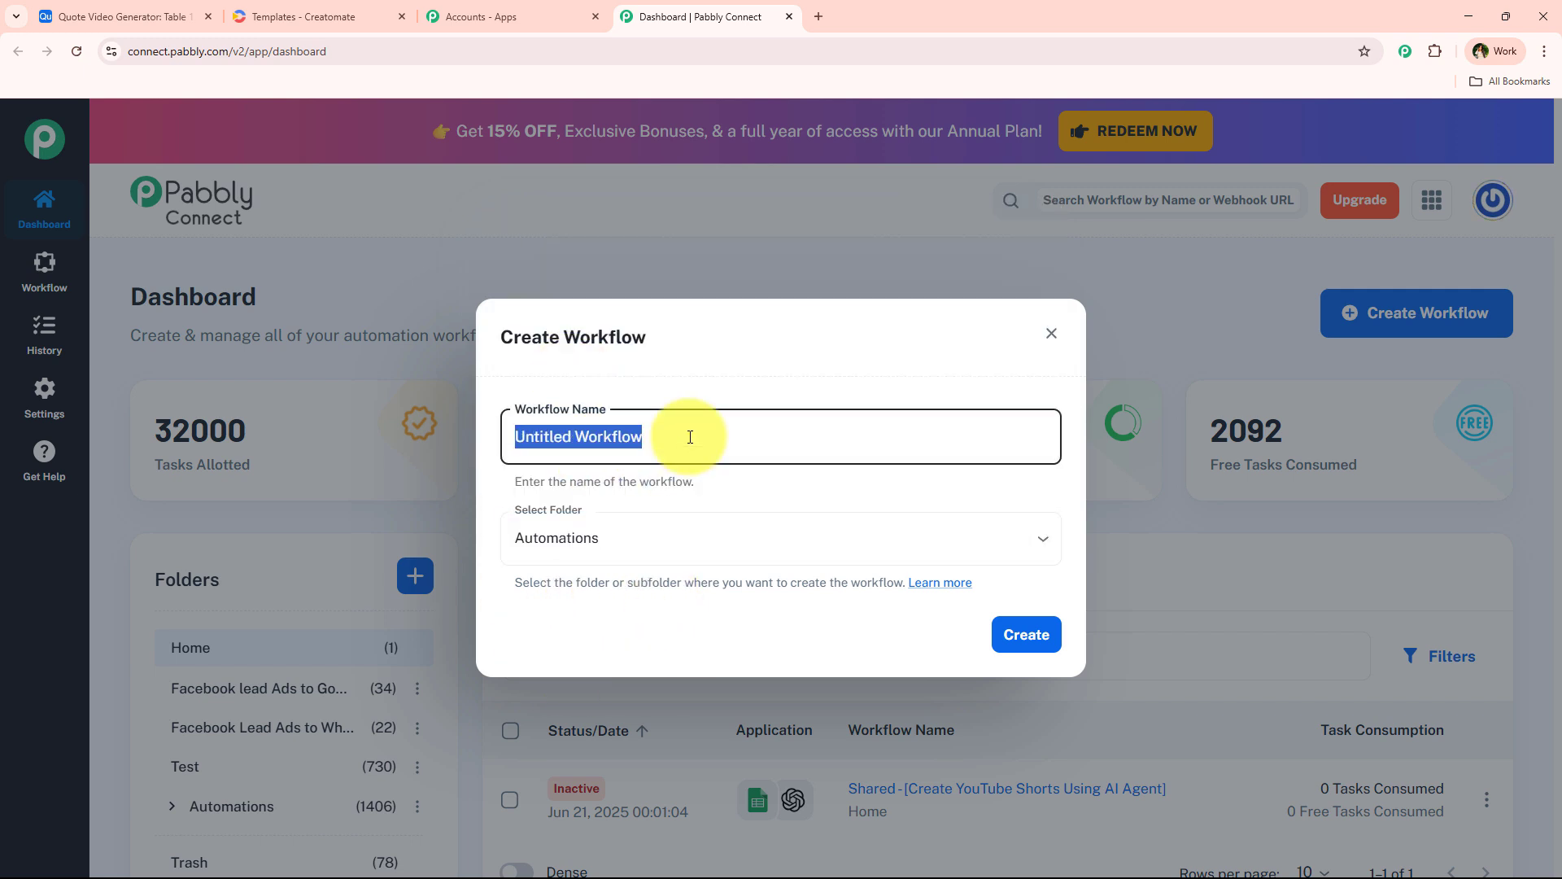
text(Generate Creatomate Videos Using AI Agent Based on New Airtable Records)
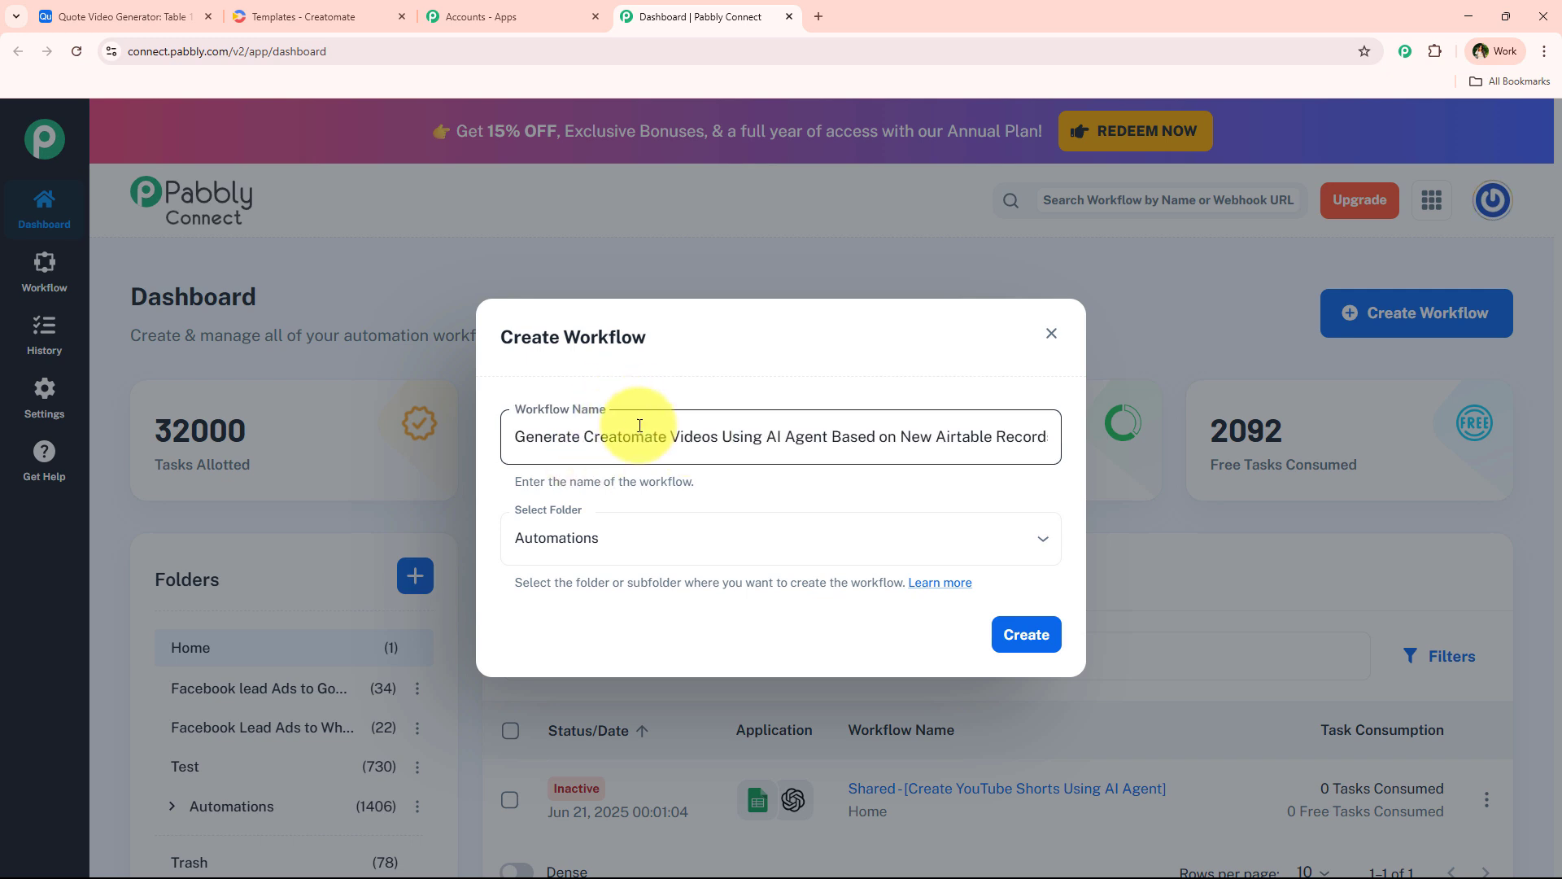
drag(675, 437, 1048, 454)
click(986, 495)
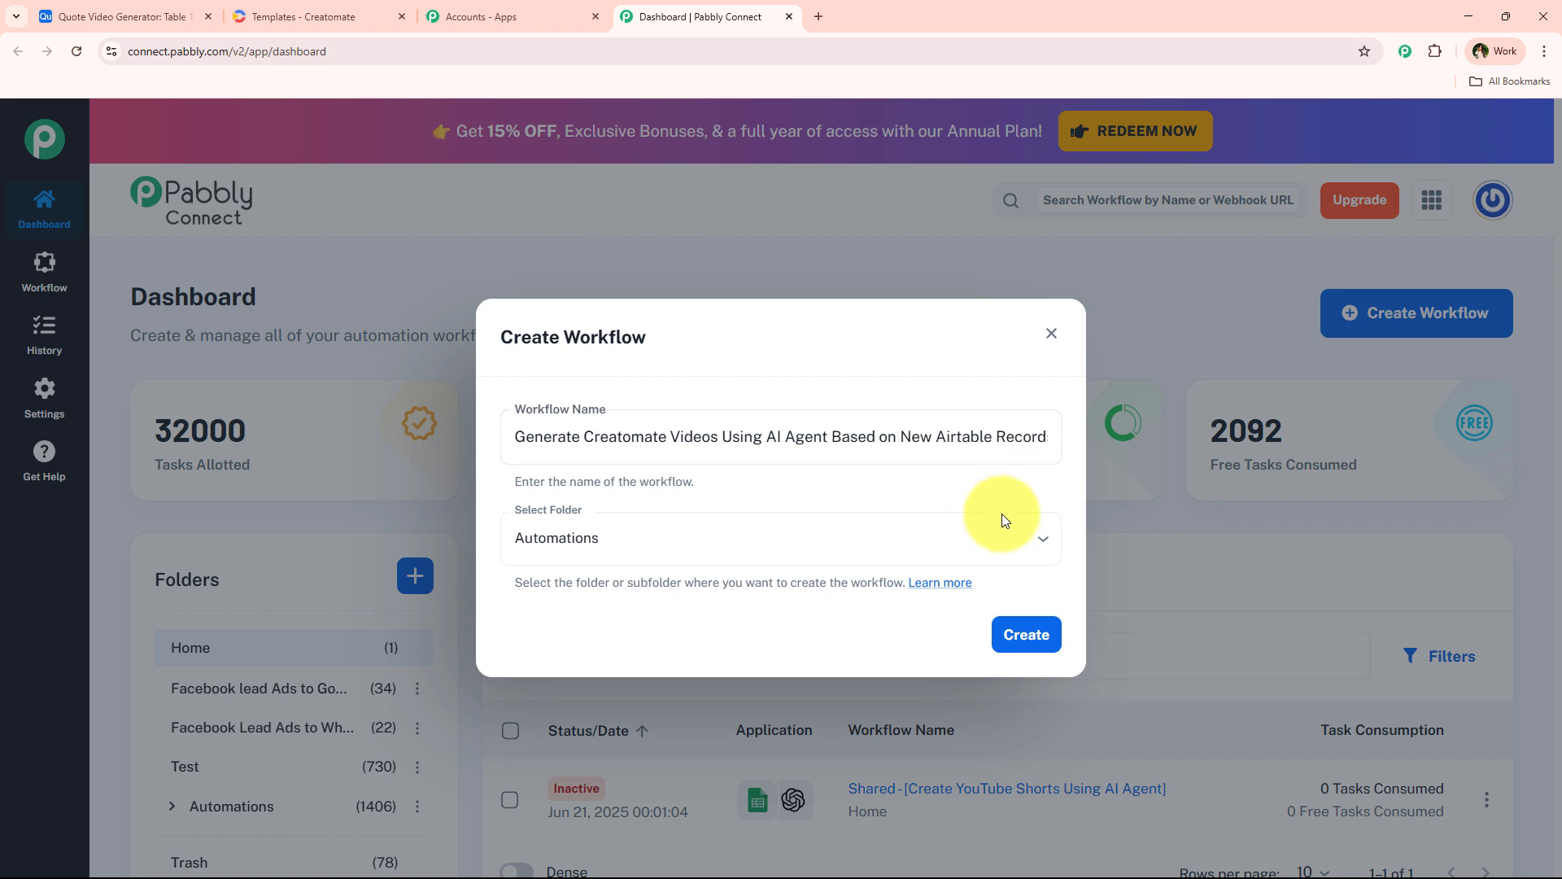
click(1032, 636)
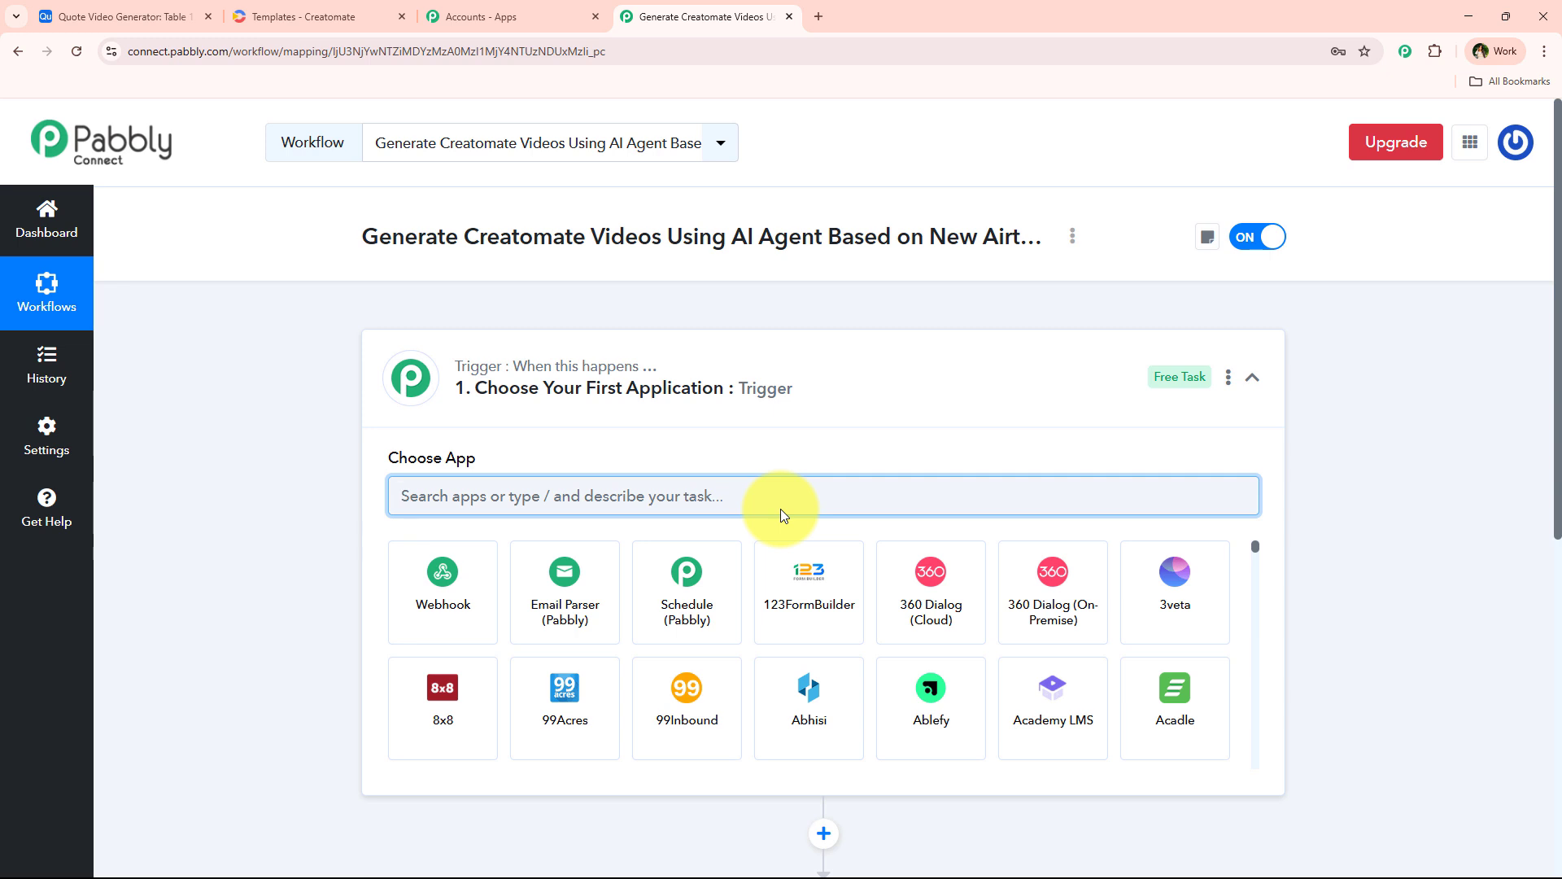
Set the workflow's trigger application to Airtable with New Record as the trigger event.
click(877, 411)
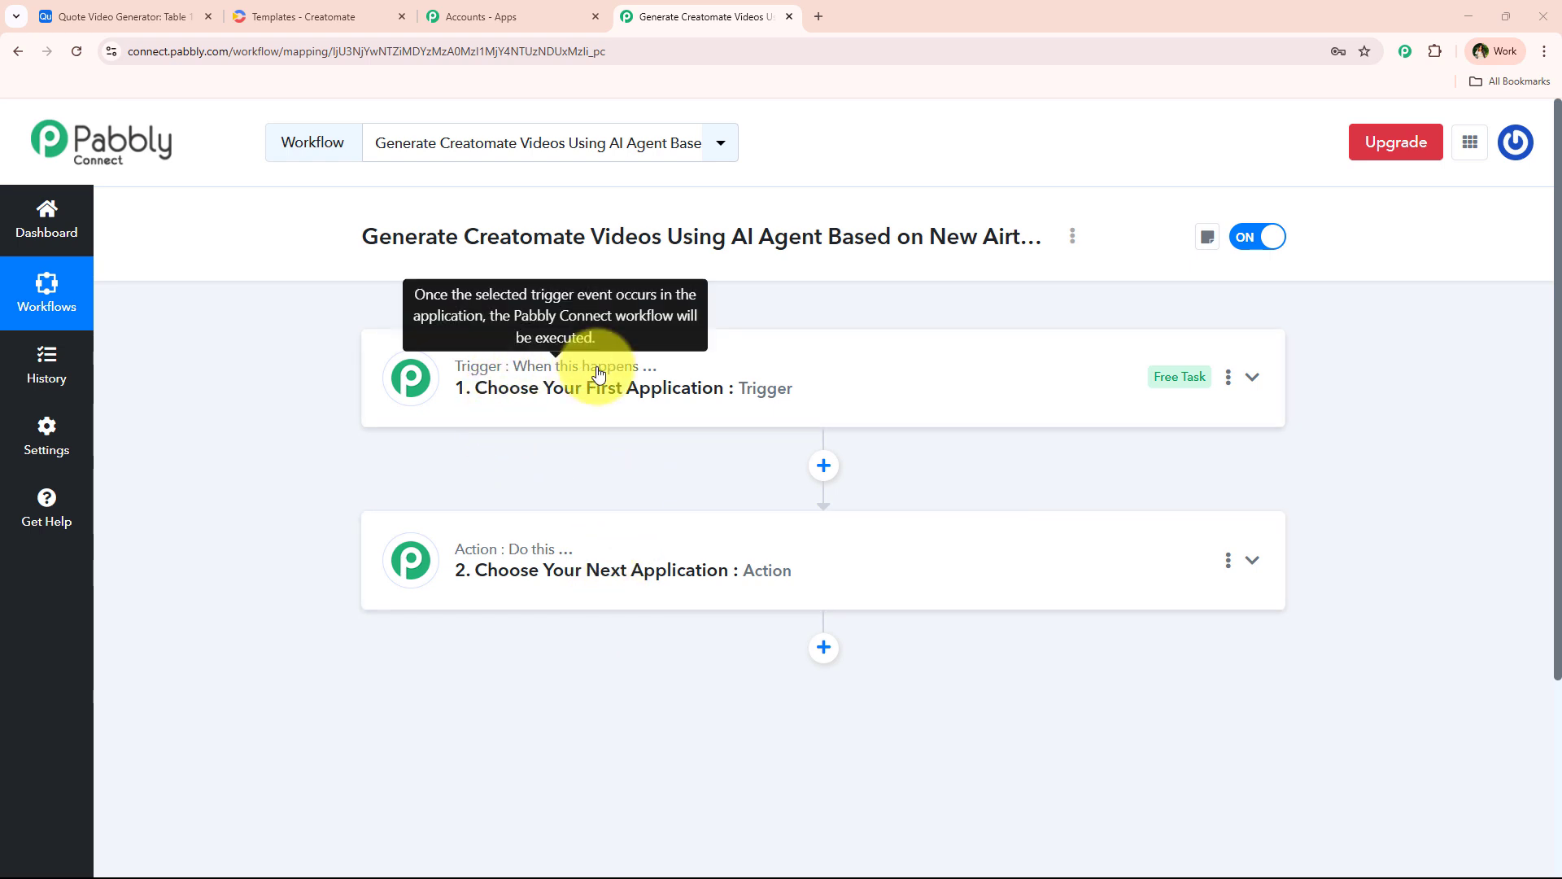
mouse_move(476, 552)
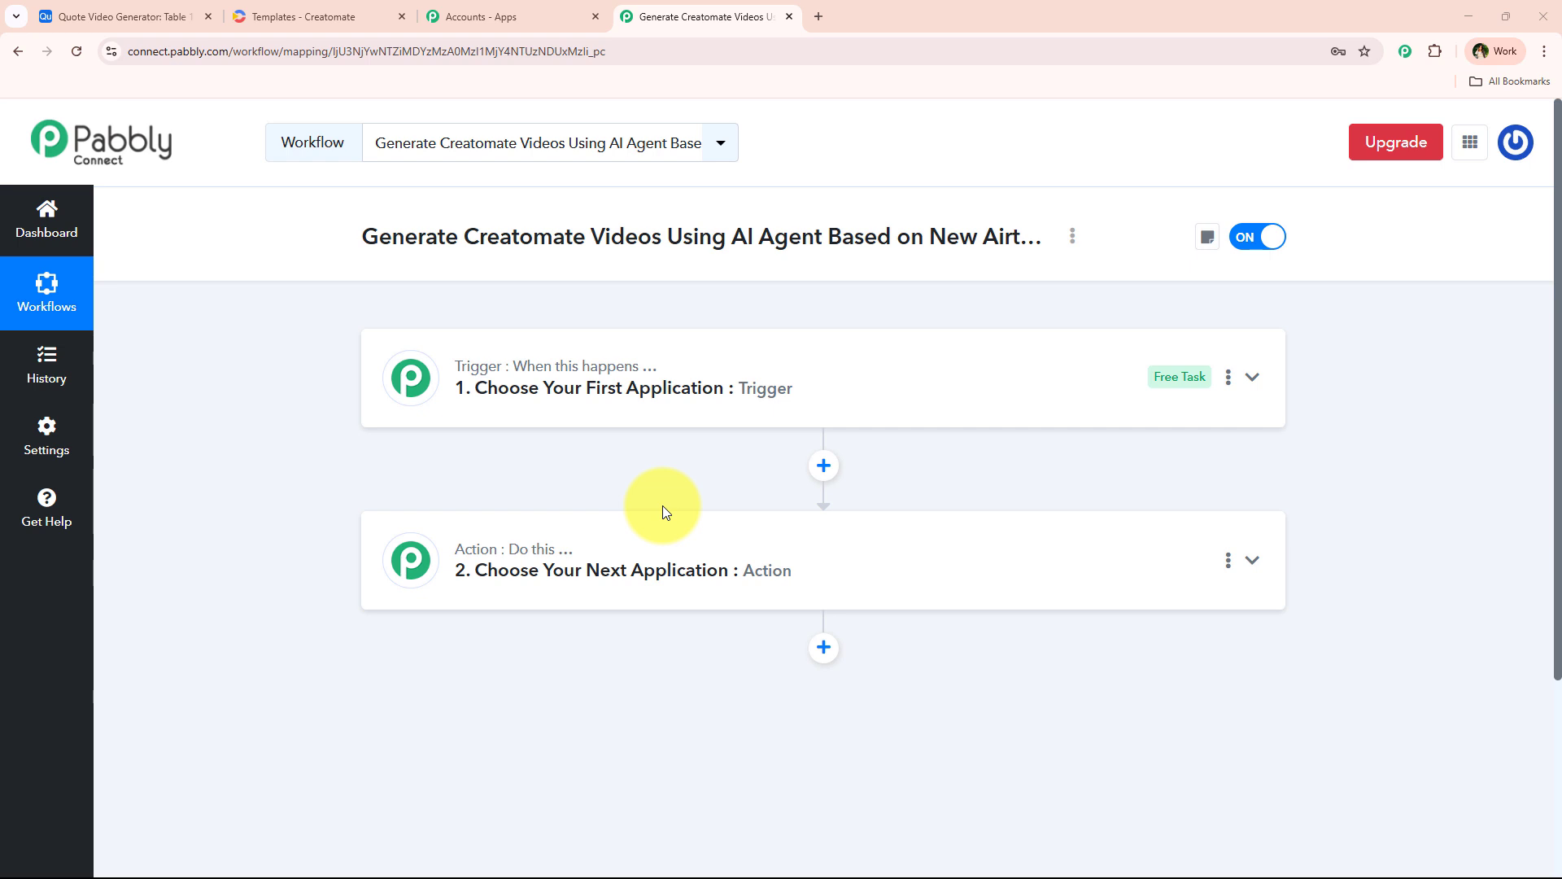
click(792, 389)
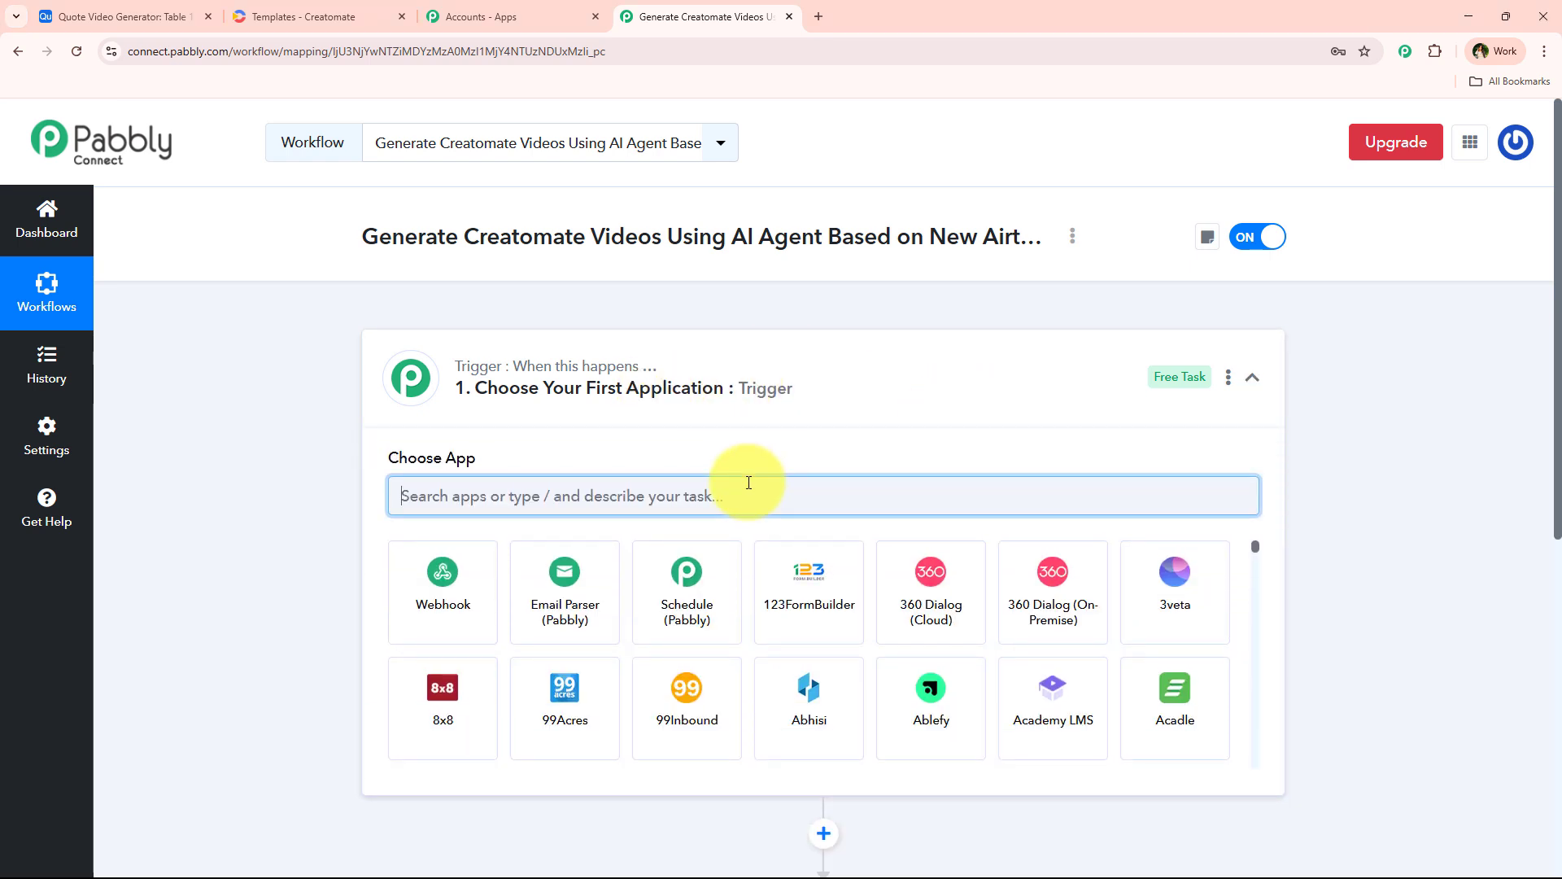
text(airt)
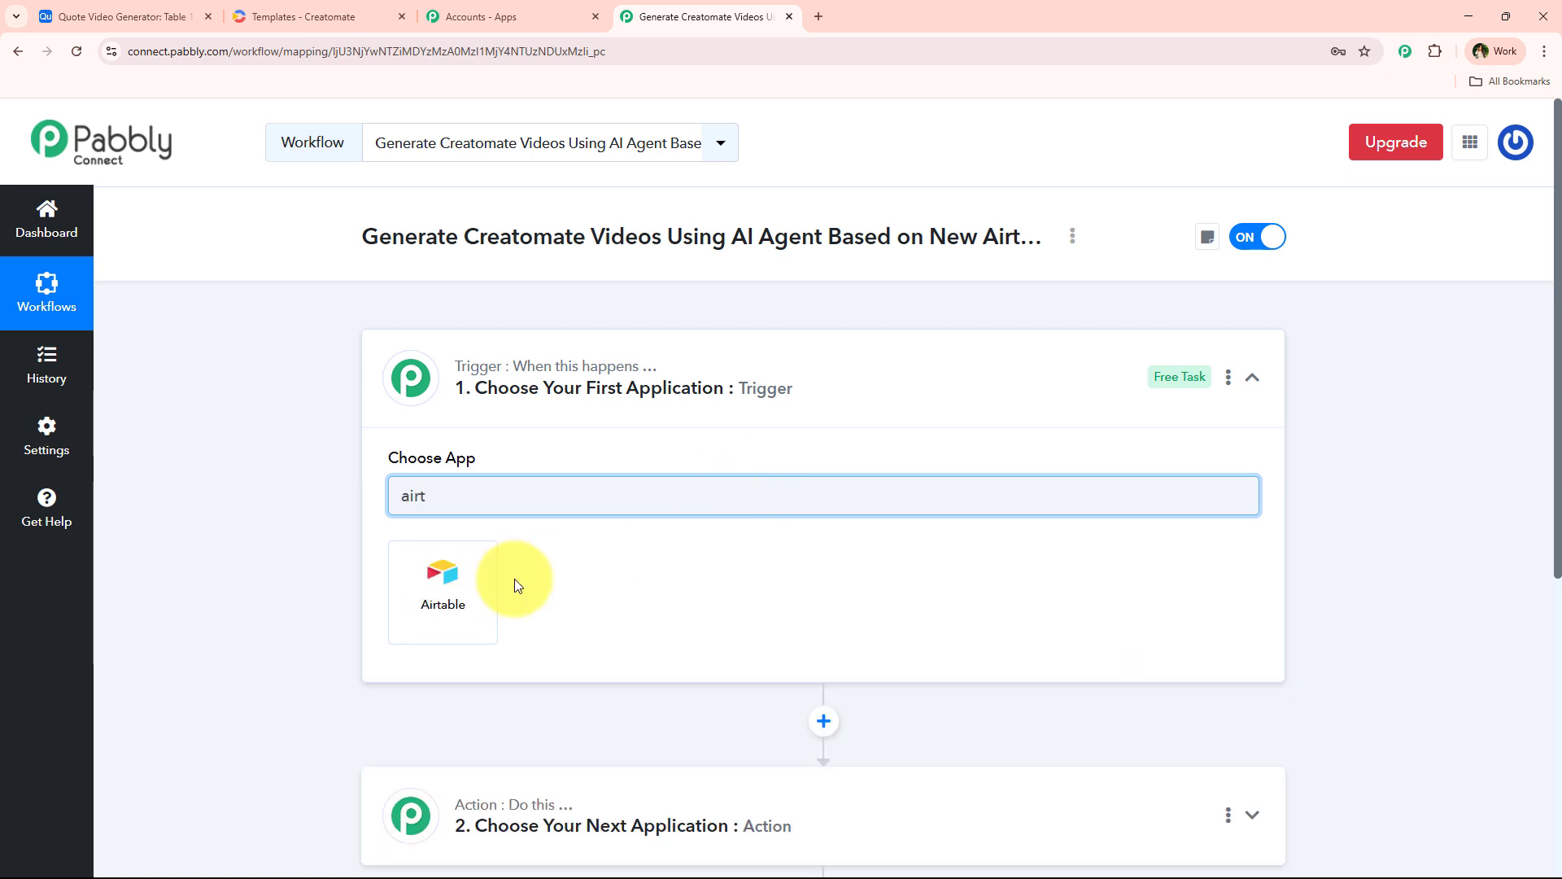
click(446, 582)
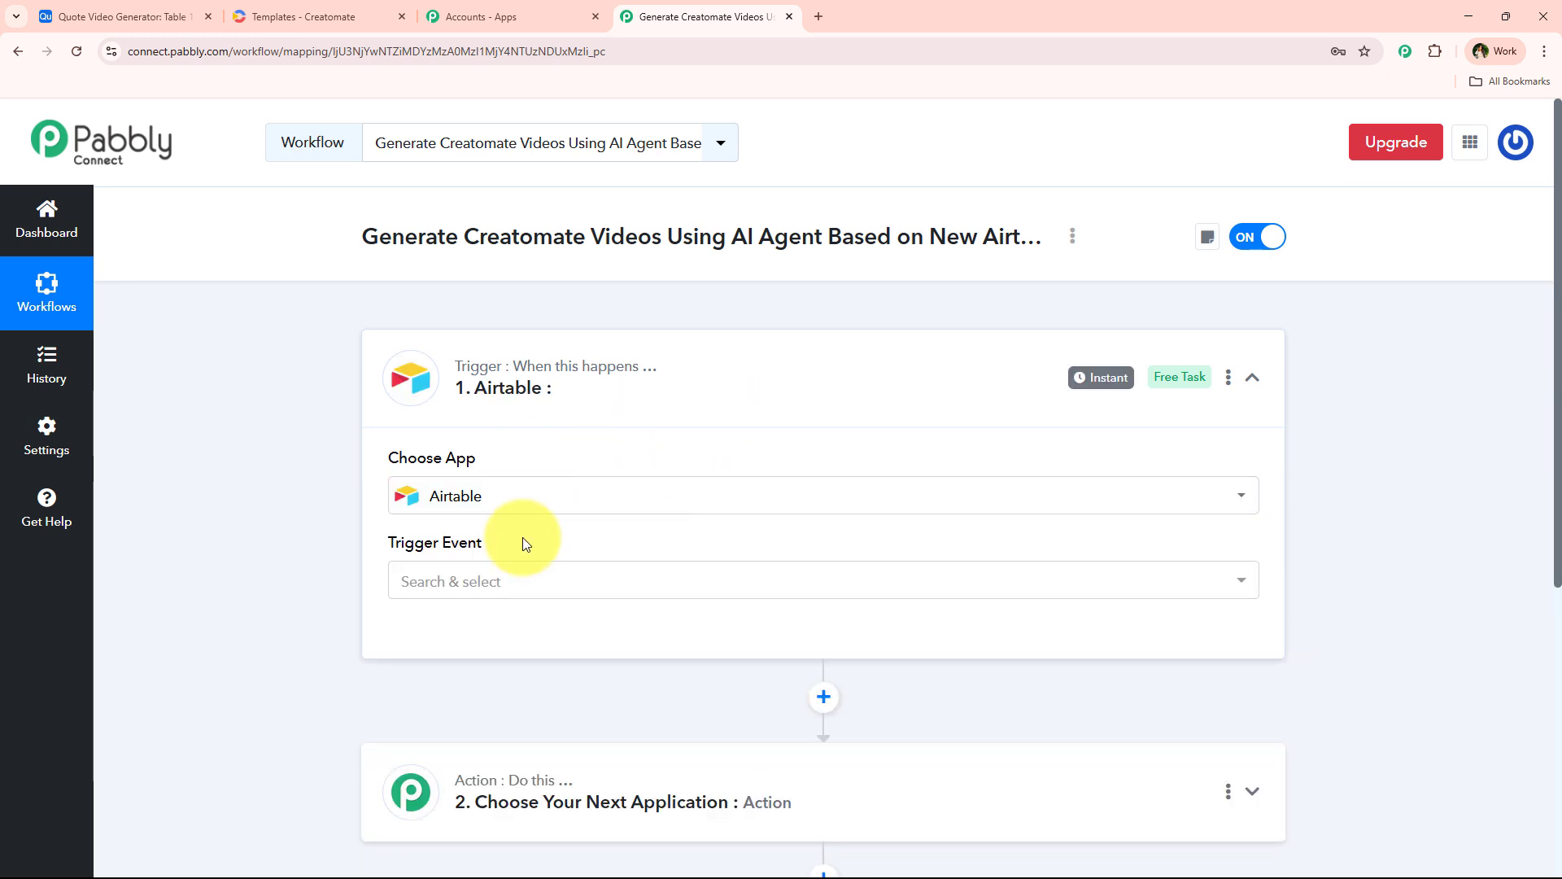
click(516, 583)
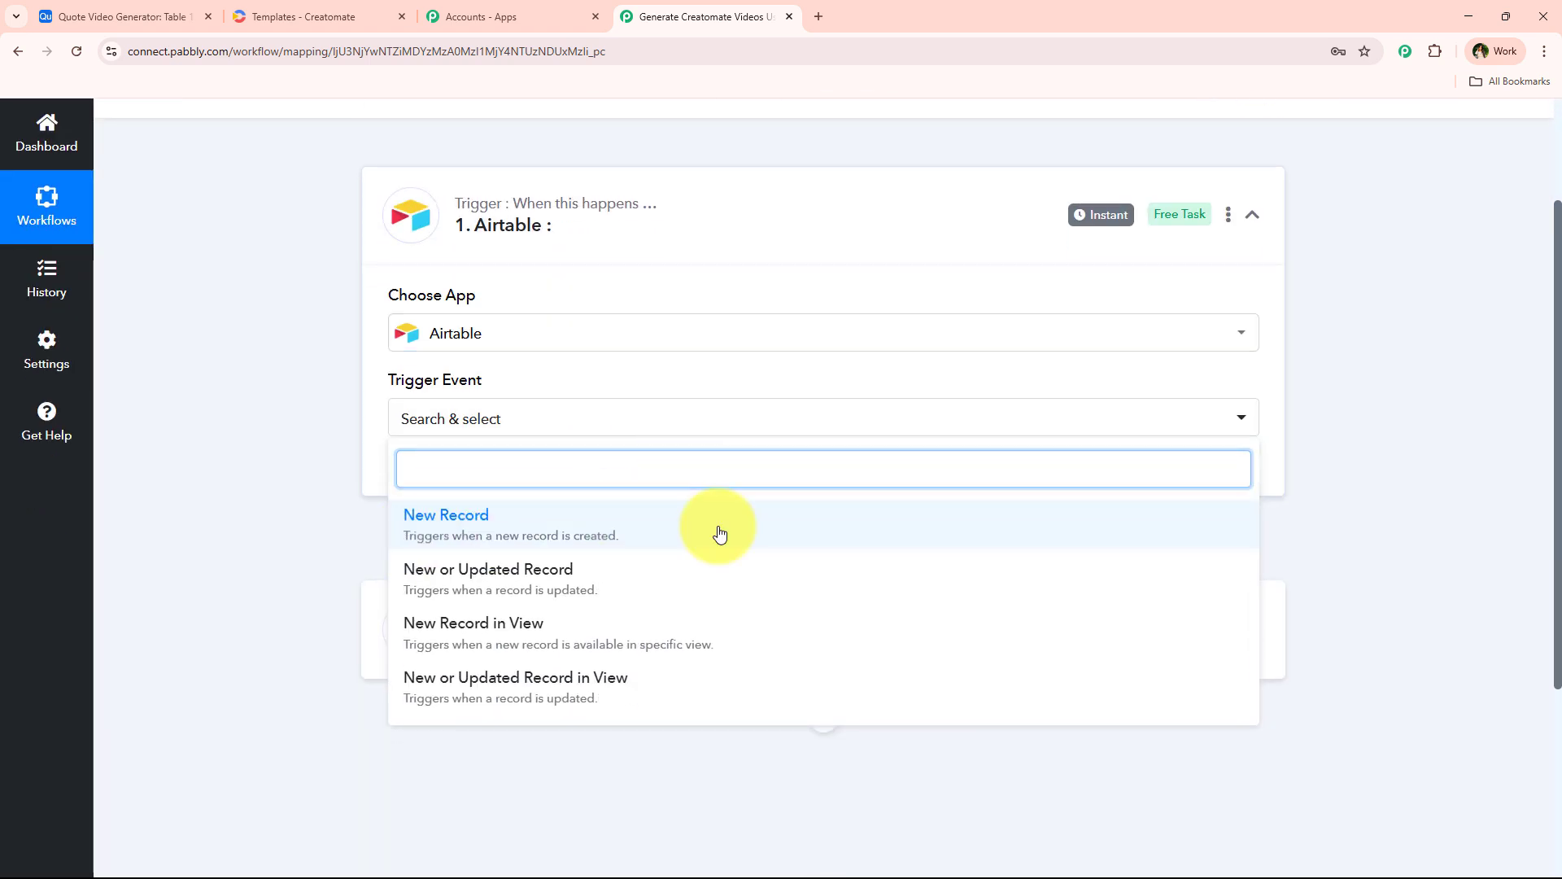
click(718, 529)
Add a new Airtable connection for the trigger and start its authorization.
click(452, 489)
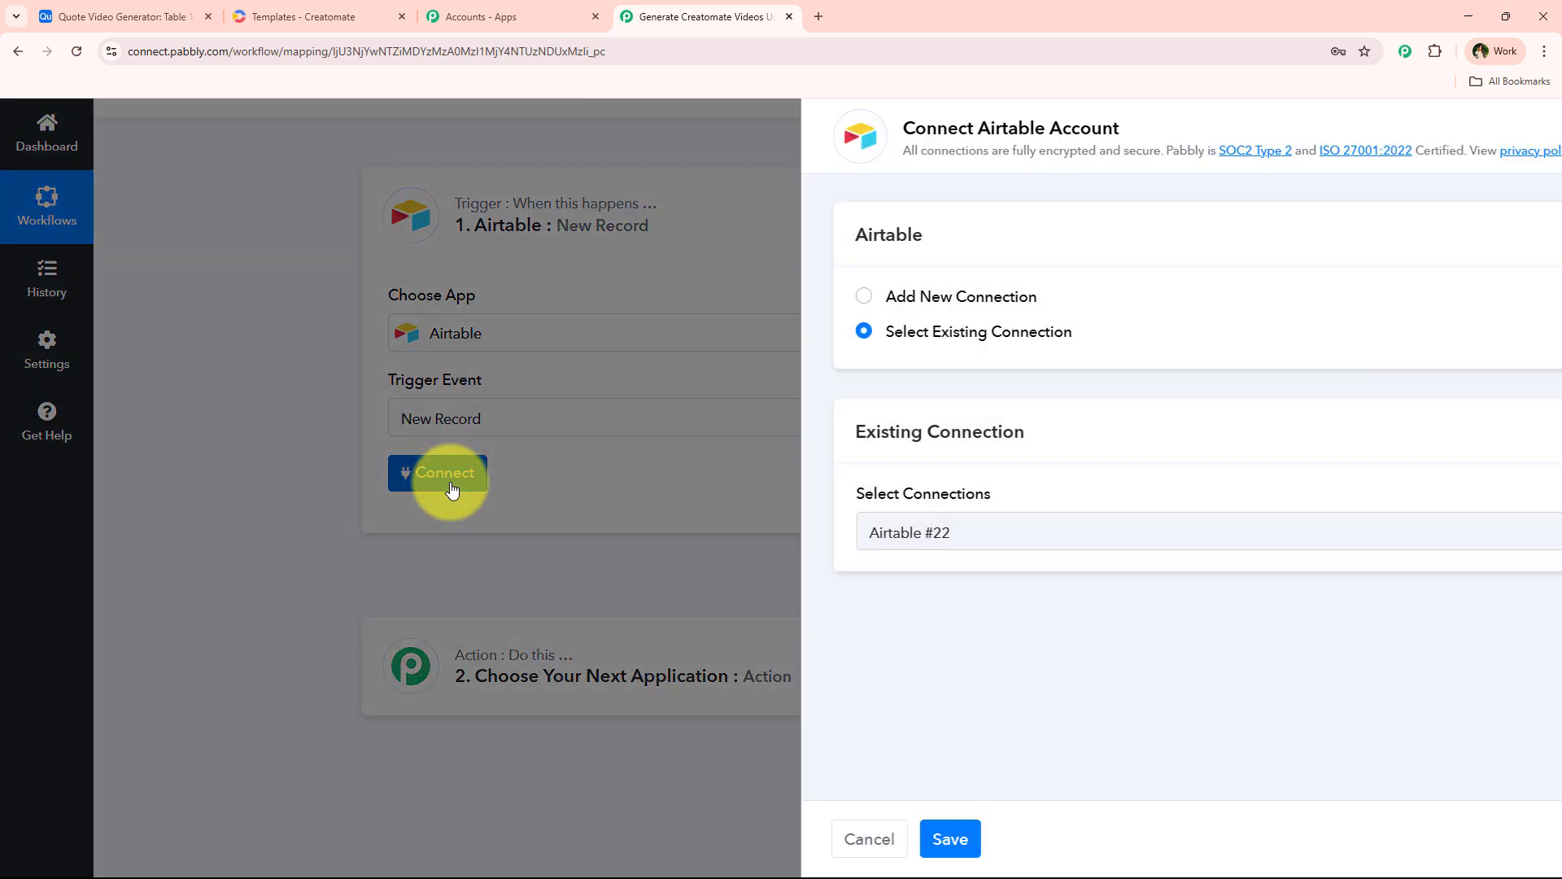
click(798, 296)
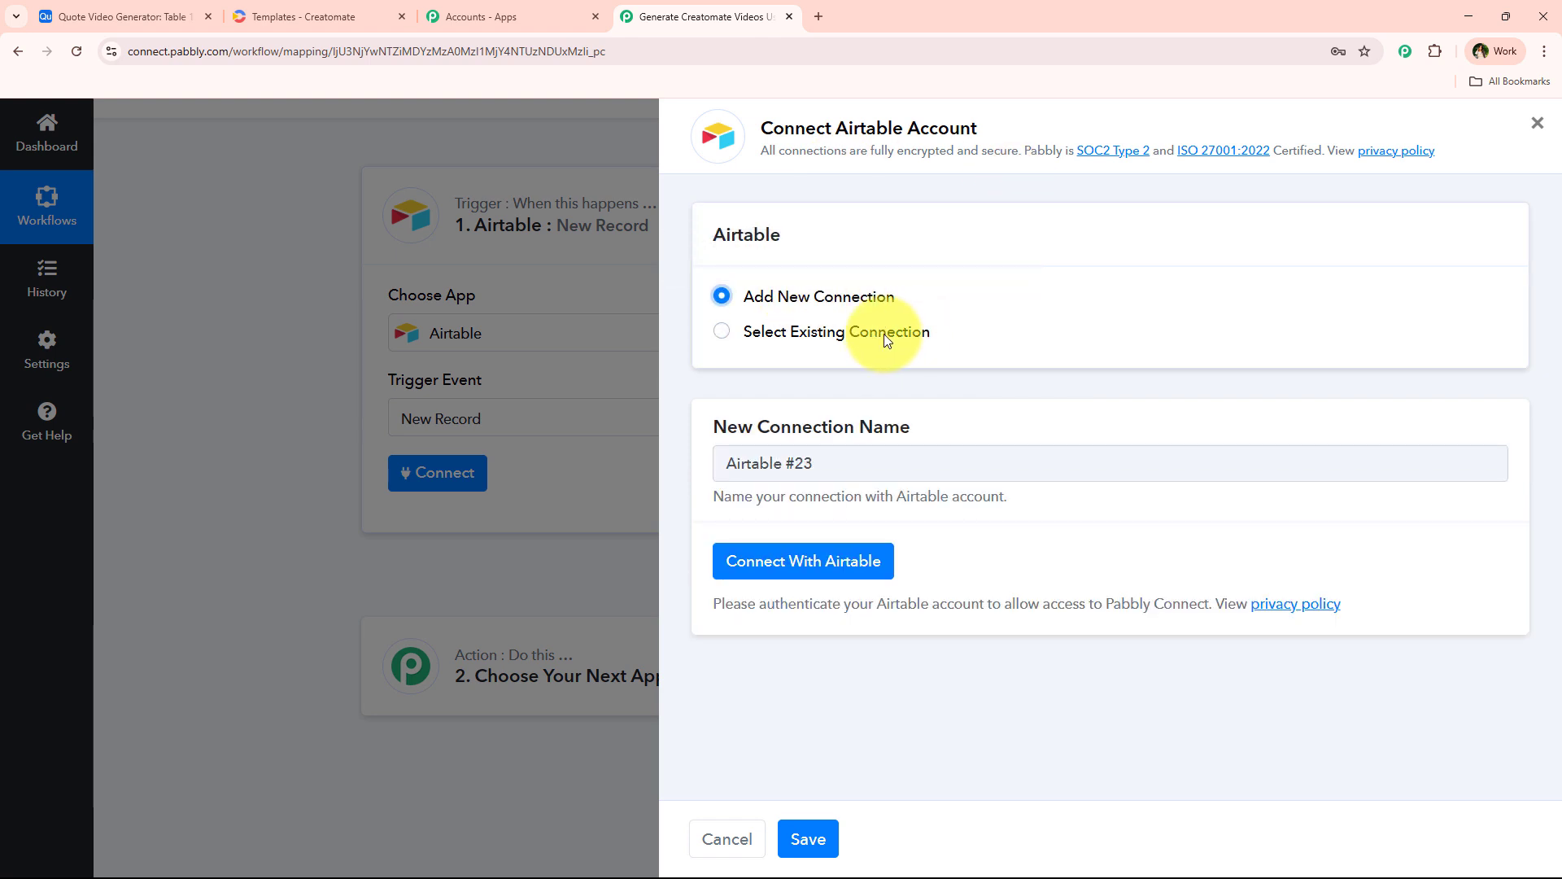
click(882, 333)
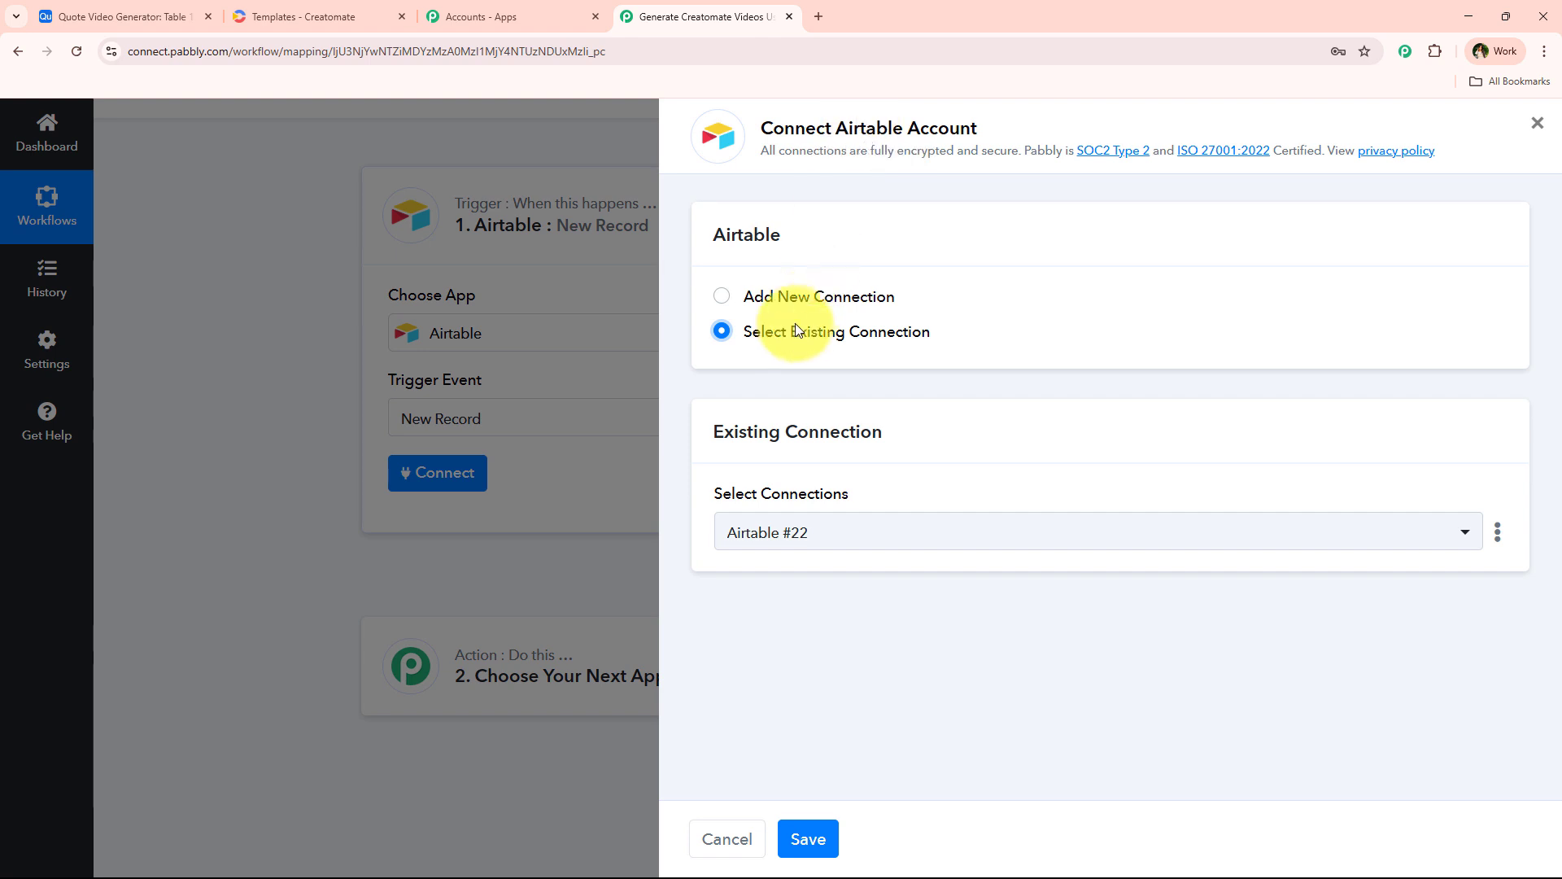
drag(749, 334, 920, 347)
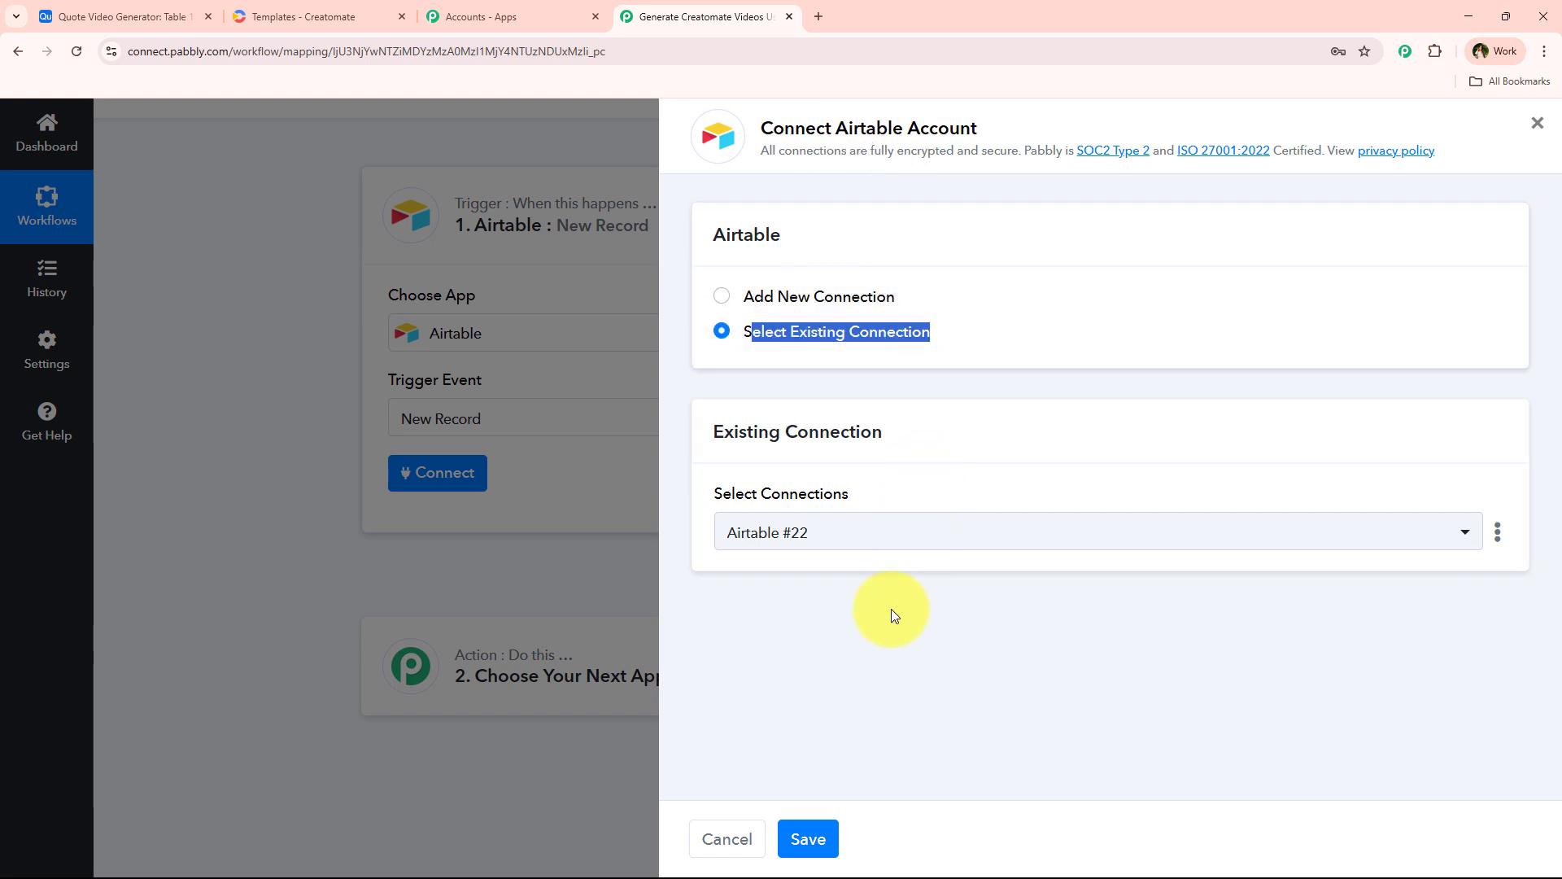
click(898, 389)
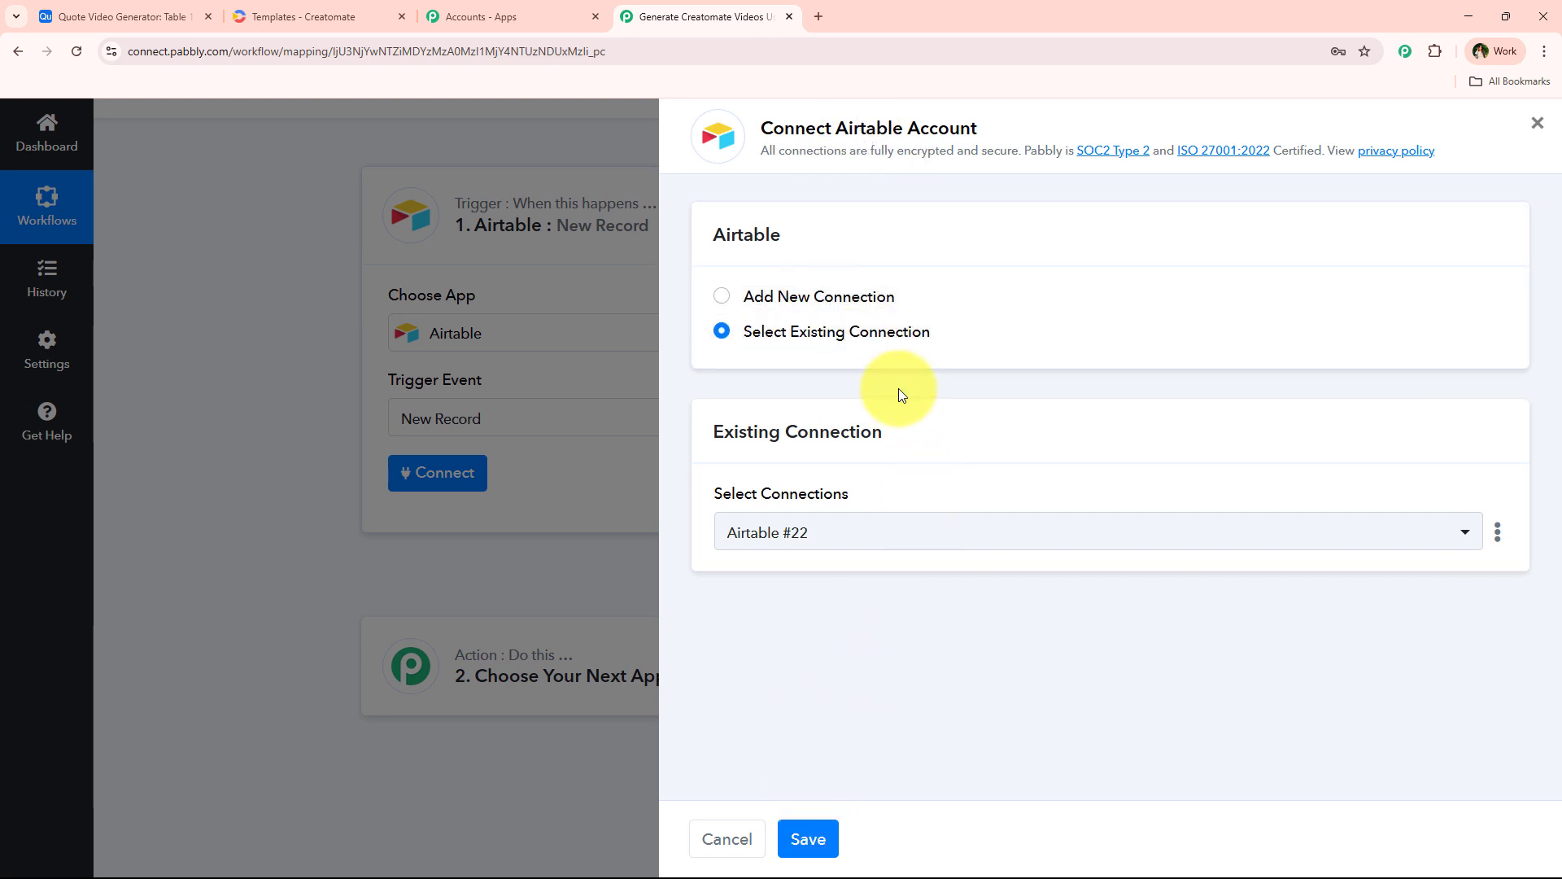
click(798, 294)
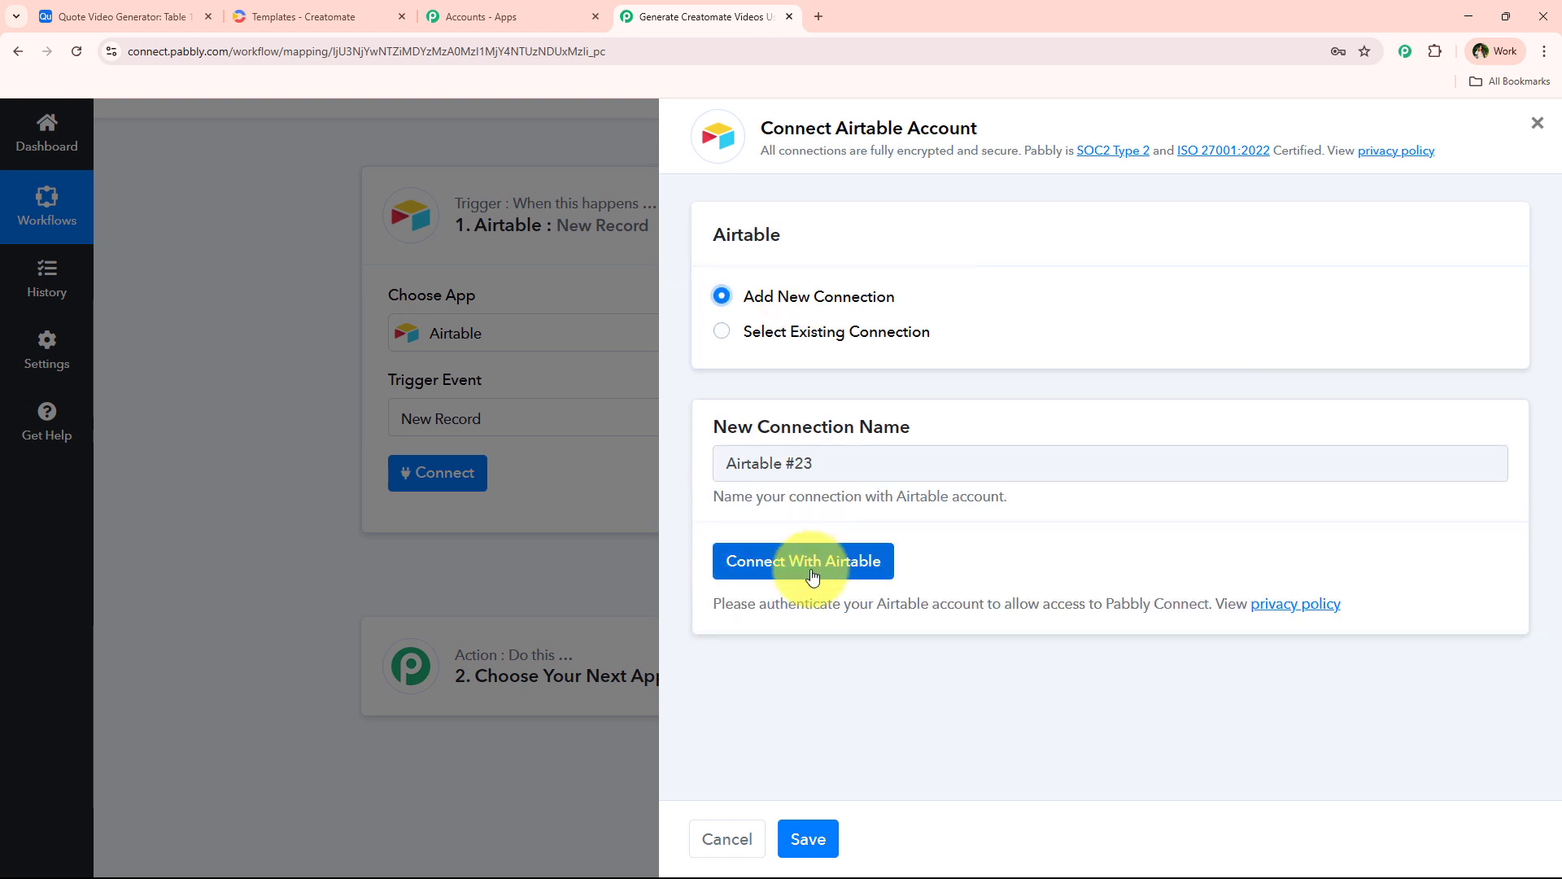
click(811, 576)
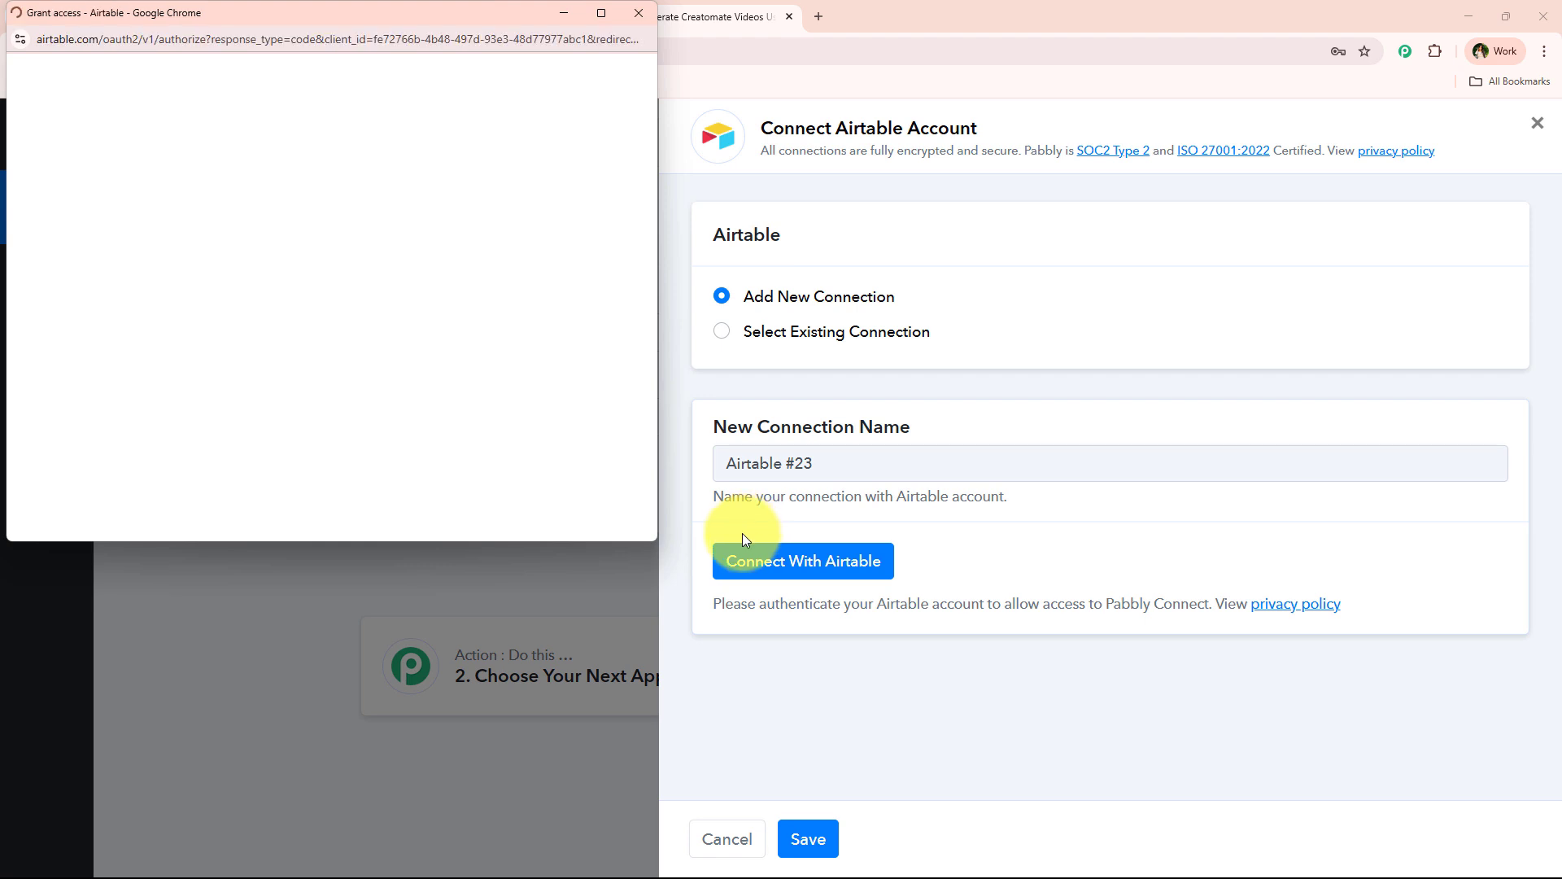
Review the requested permissions and grant Pabbly Connect access to all current and future Airtable bases in all workspaces.
scroll(337, 389, down, 1)
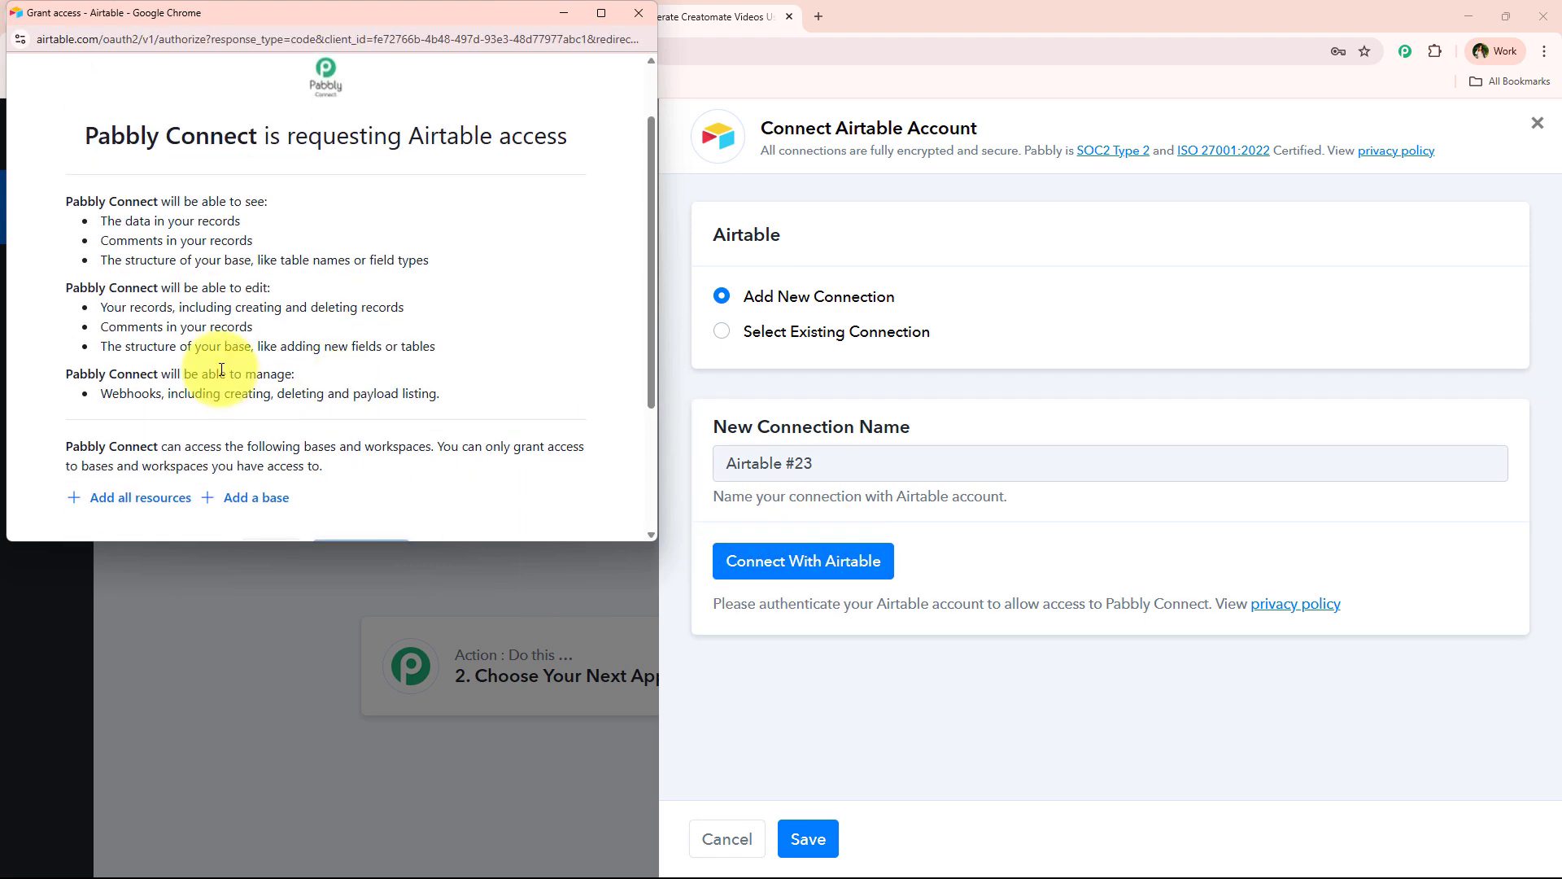
drag(51, 199, 456, 394)
click(457, 394)
scroll(465, 389, down, 3)
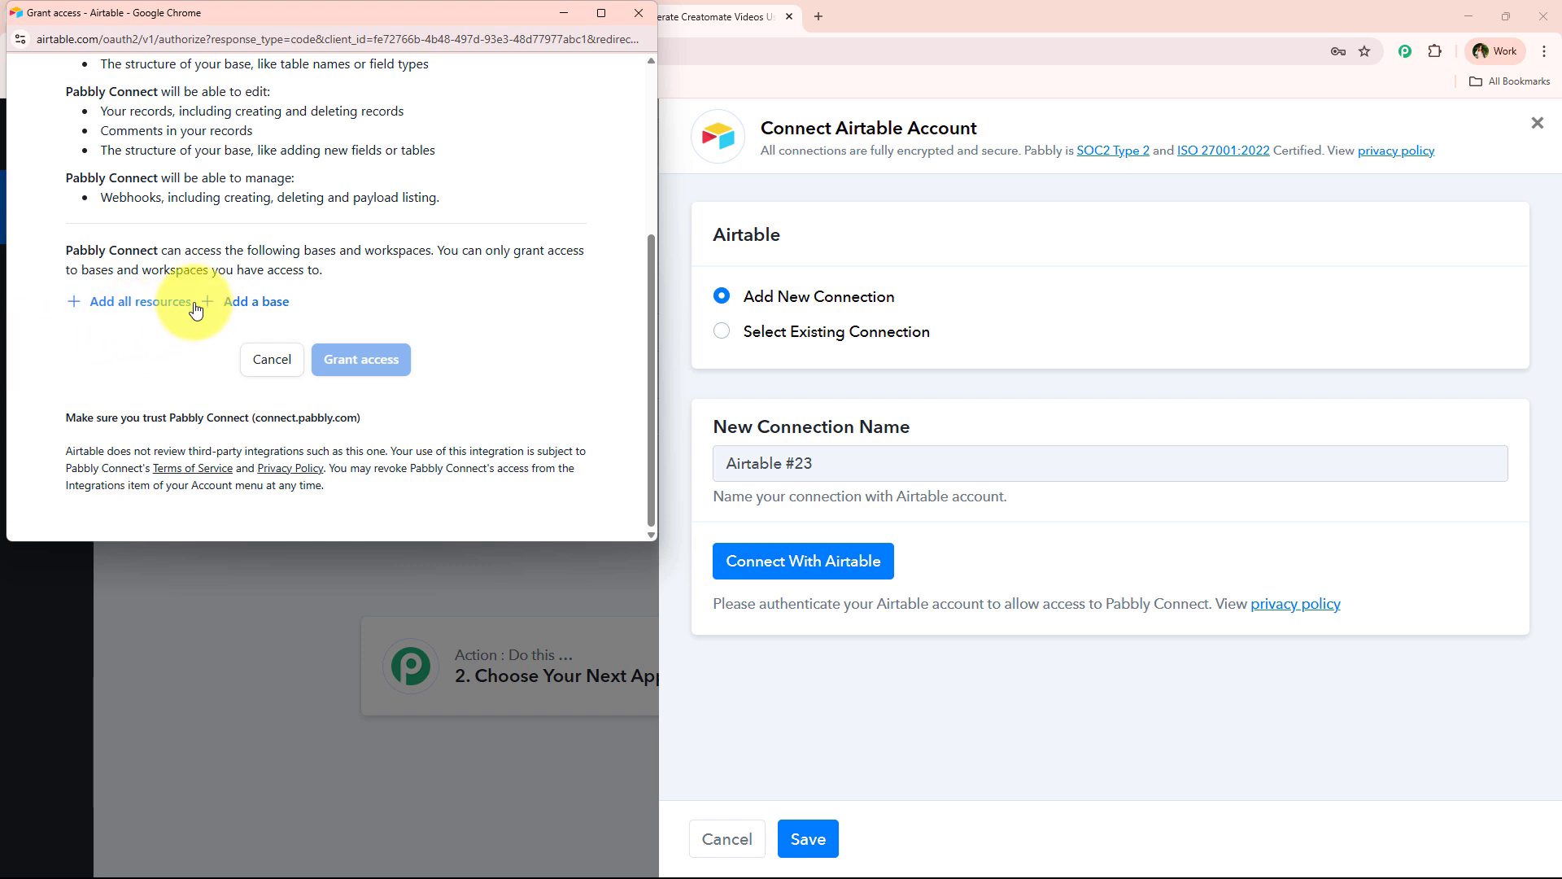
click(163, 303)
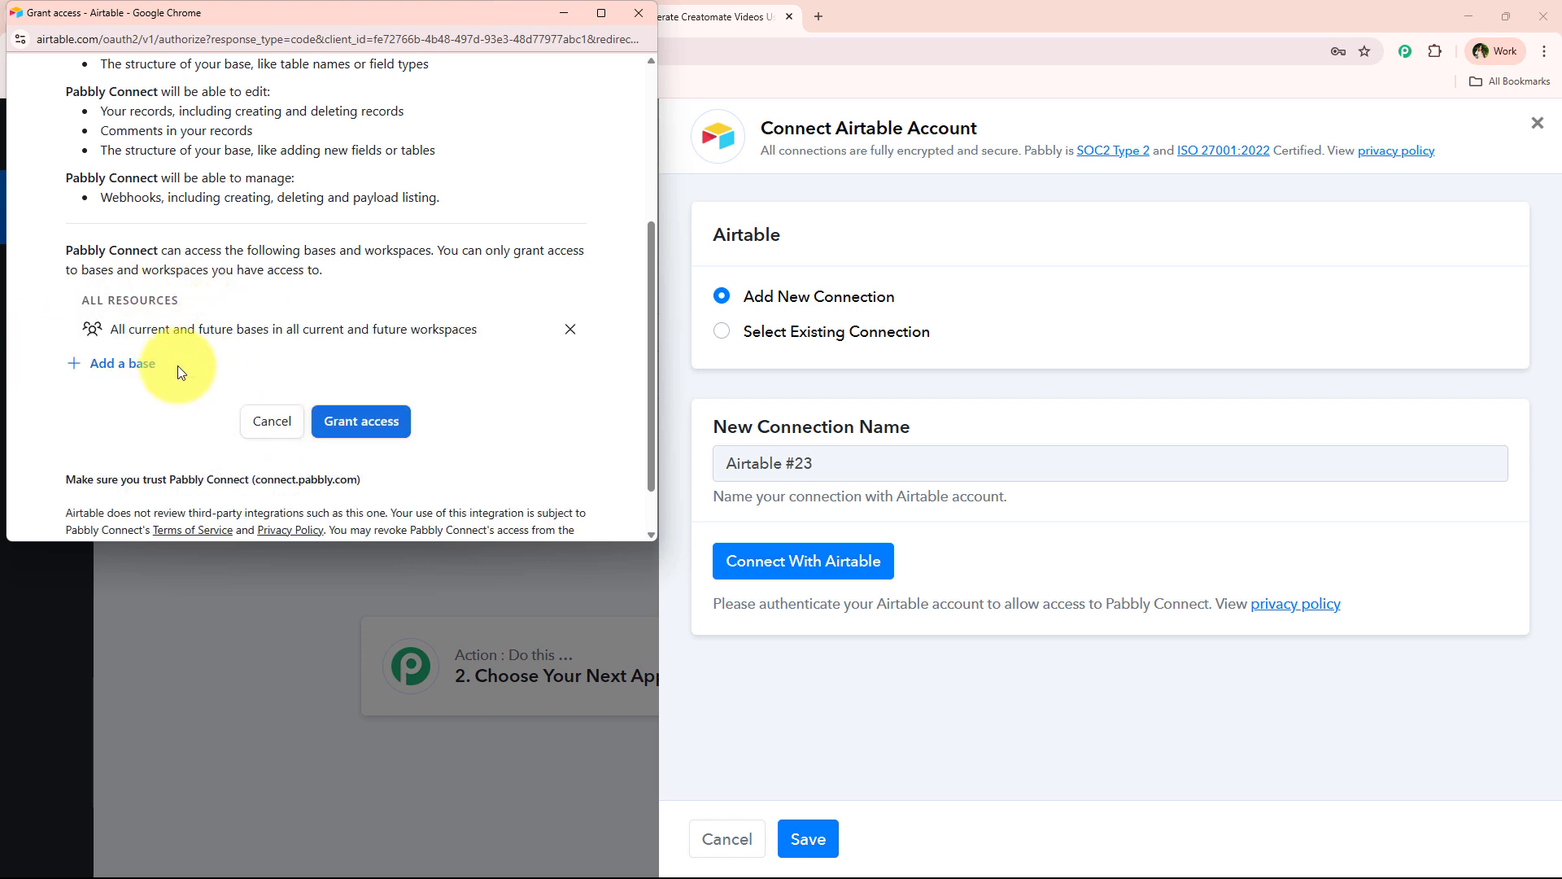
click(124, 363)
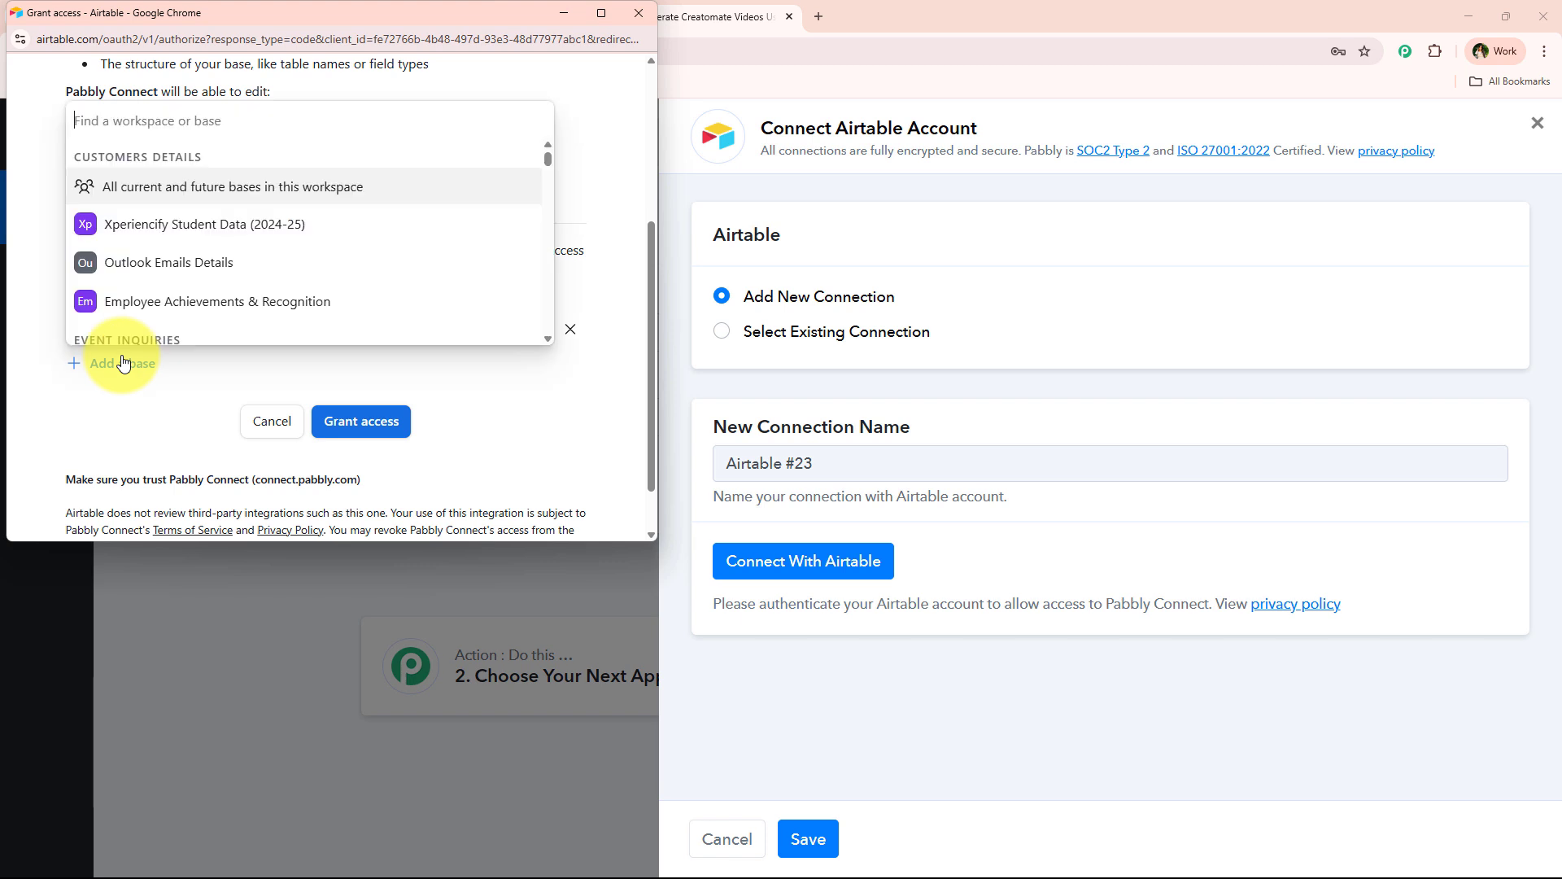
click(122, 361)
click(268, 422)
click(359, 421)
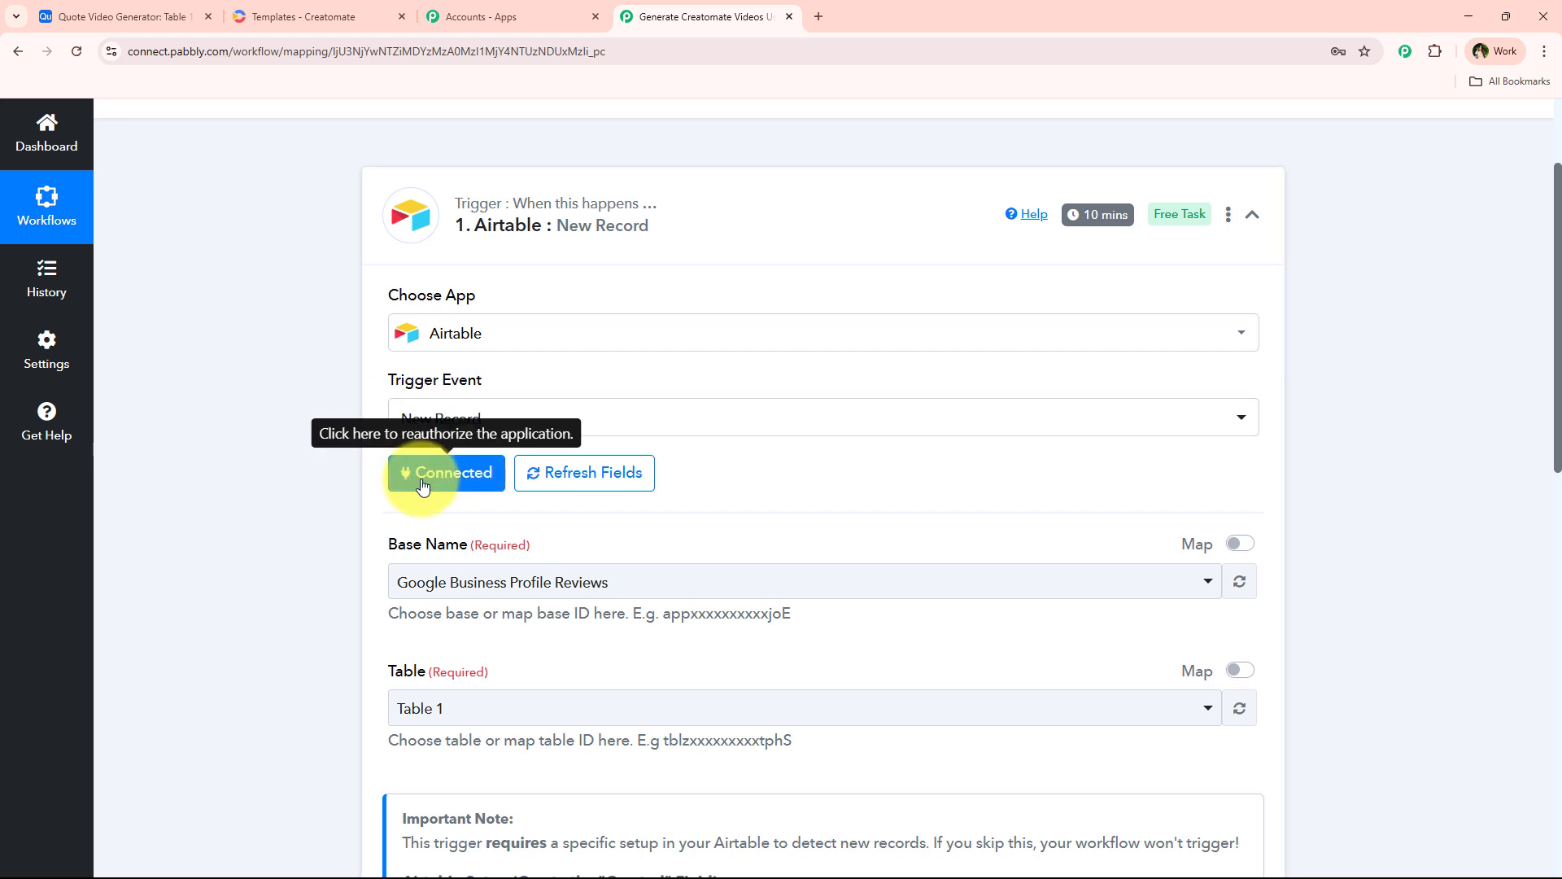
Set the trigger's base to Quote Video Generator and check the selected Table 1 against the table name in Airtable.
scroll(334, 397, down, 3)
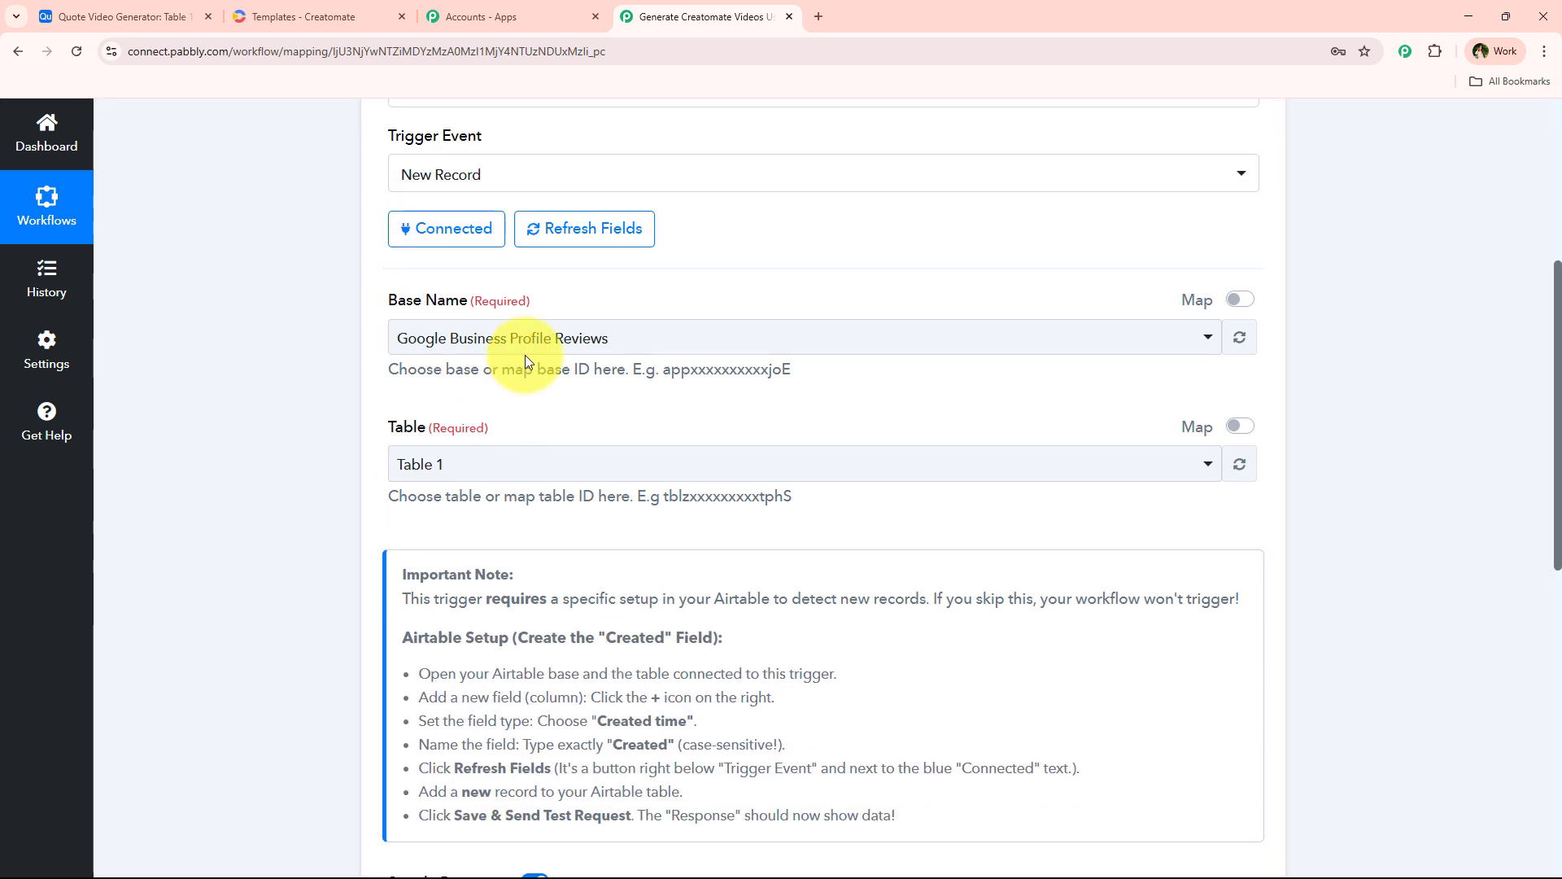
click(528, 348)
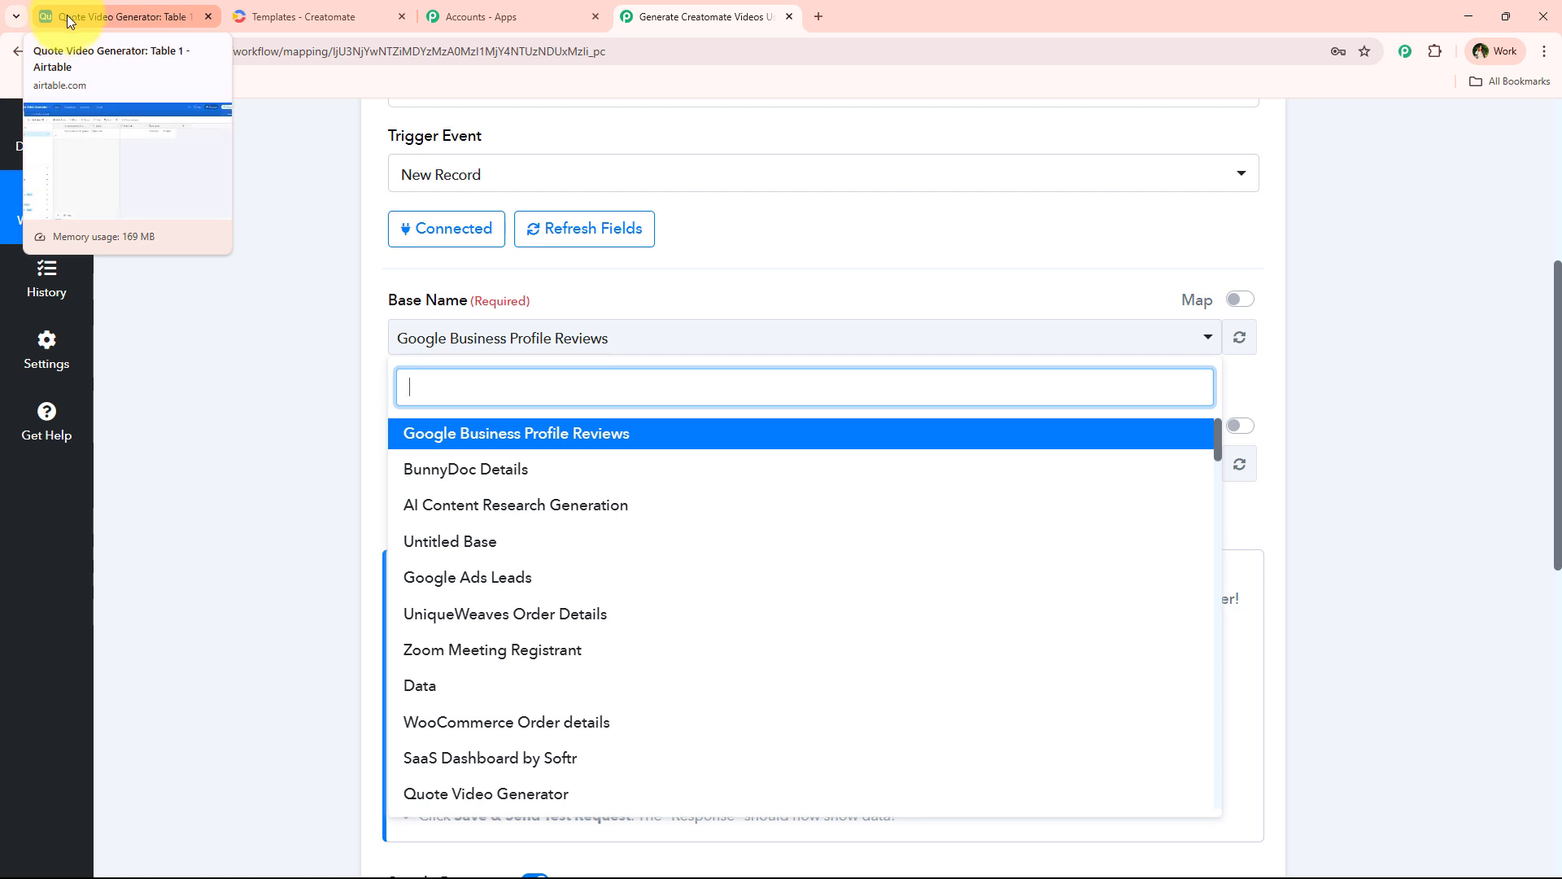
scroll(561, 663, down, 3)
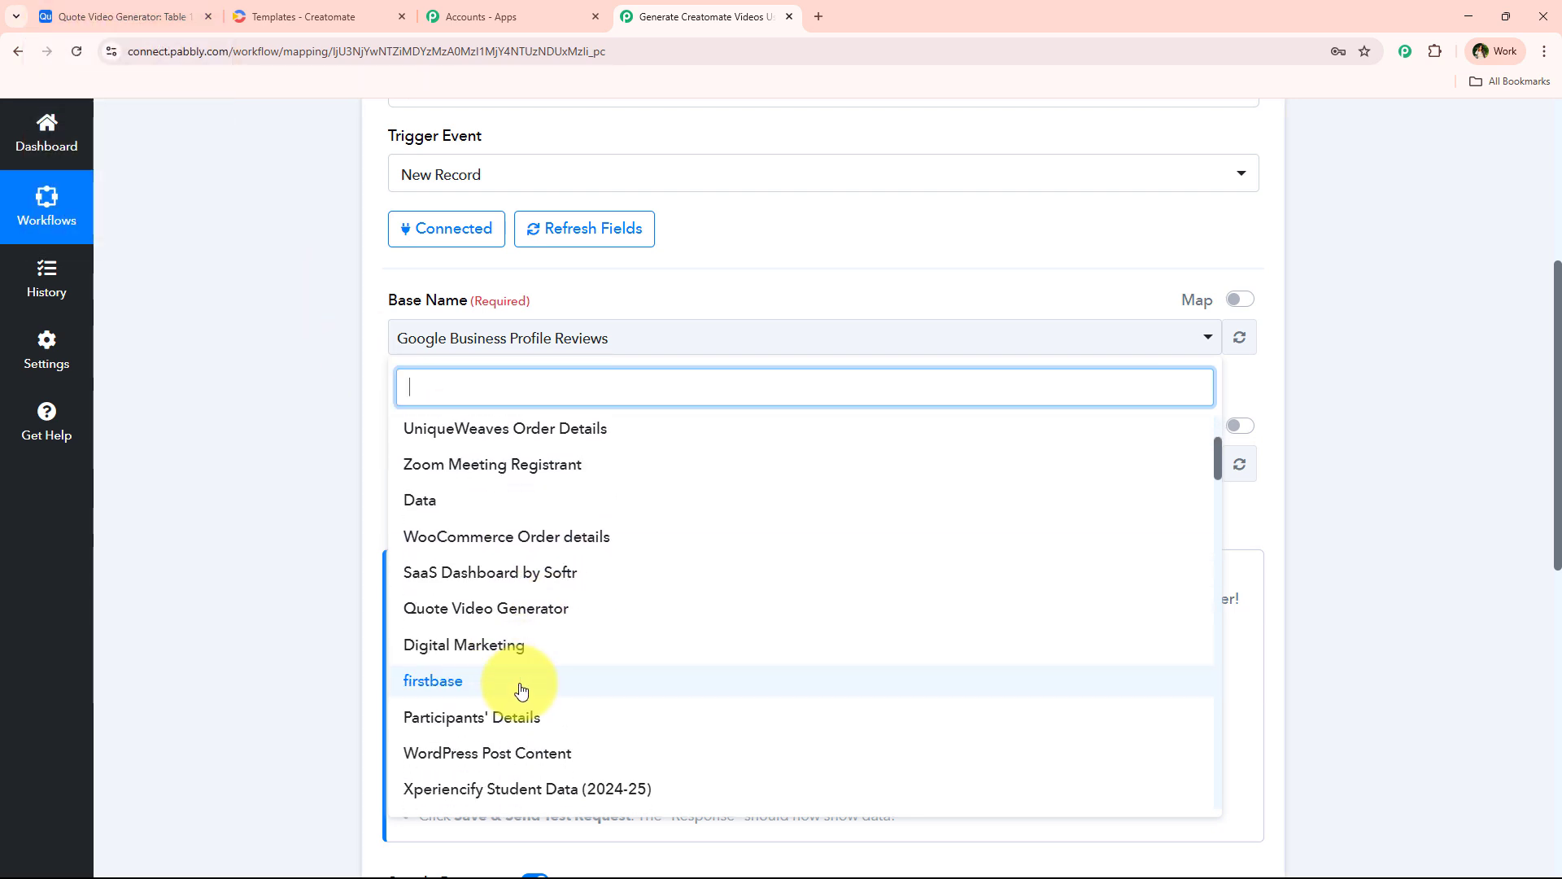
scroll(521, 690, down, 10)
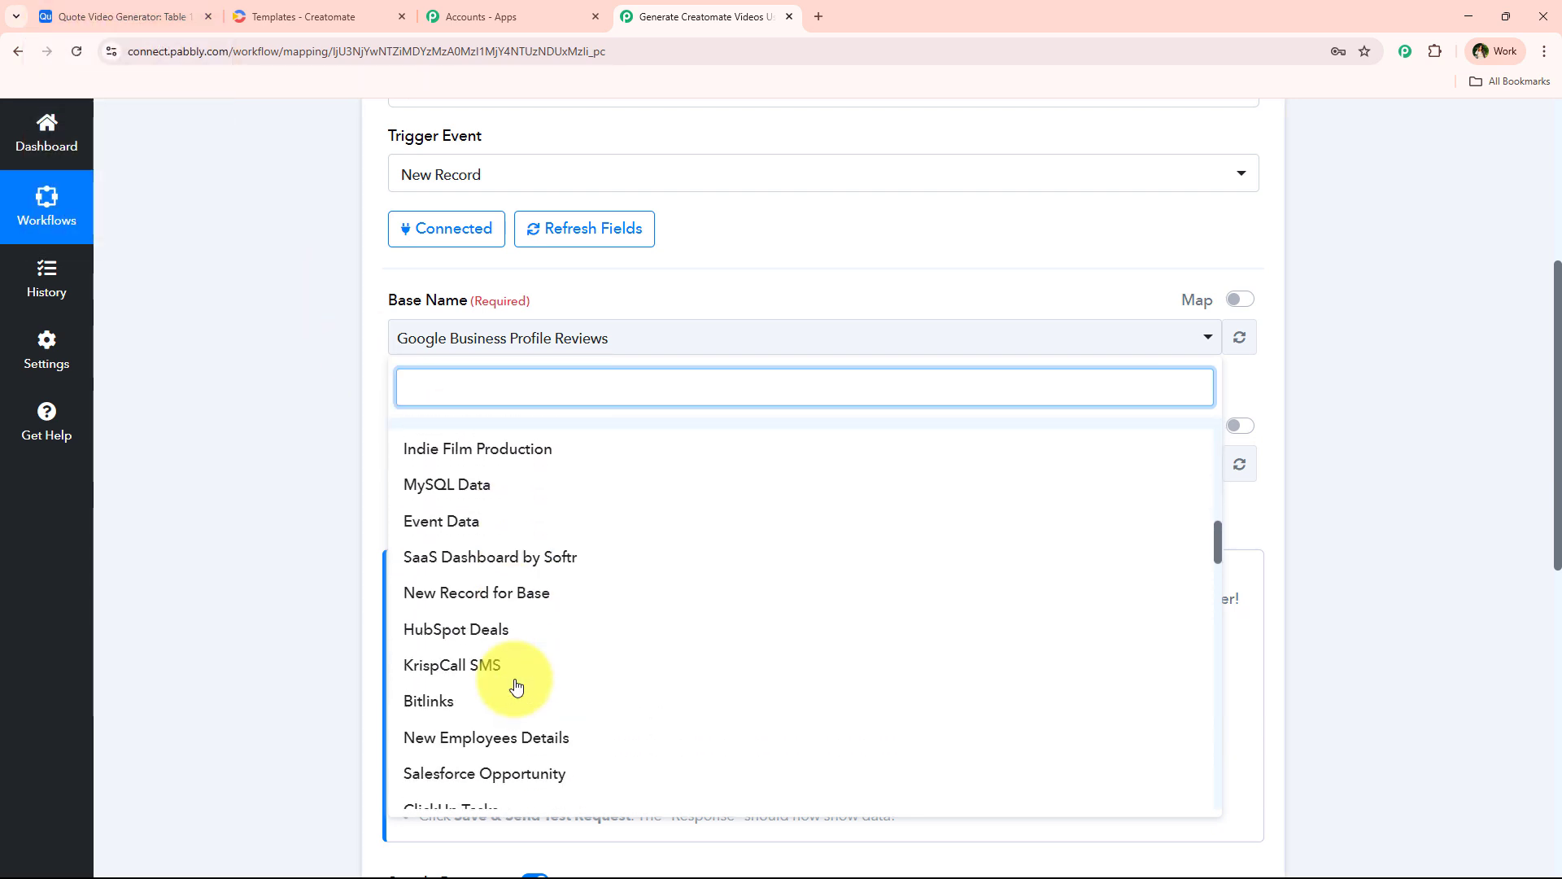
scroll(516, 688, up, 10)
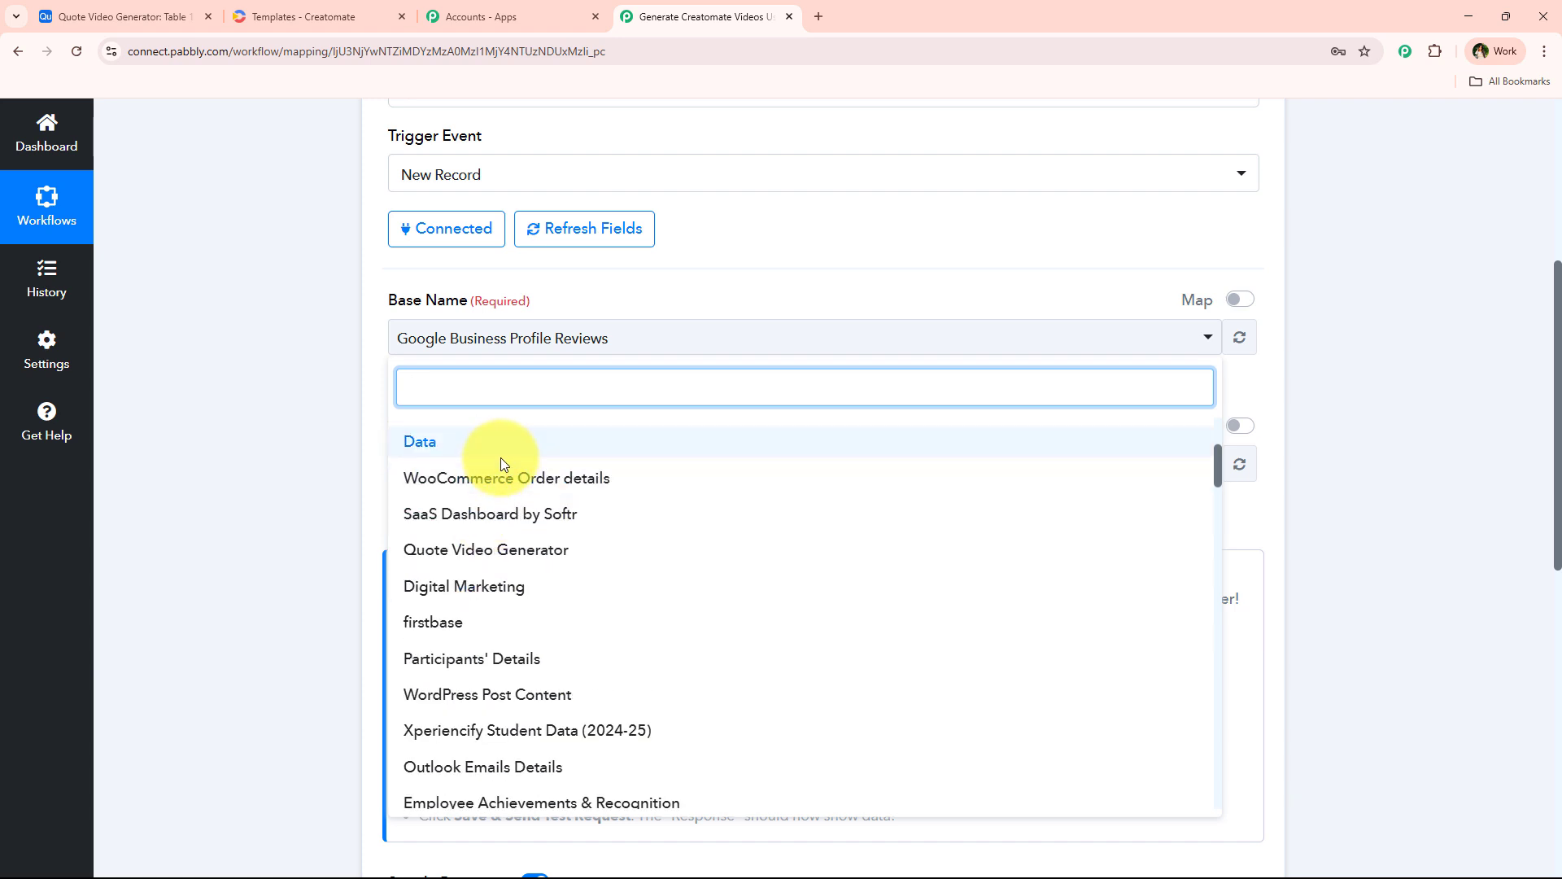
text(q)
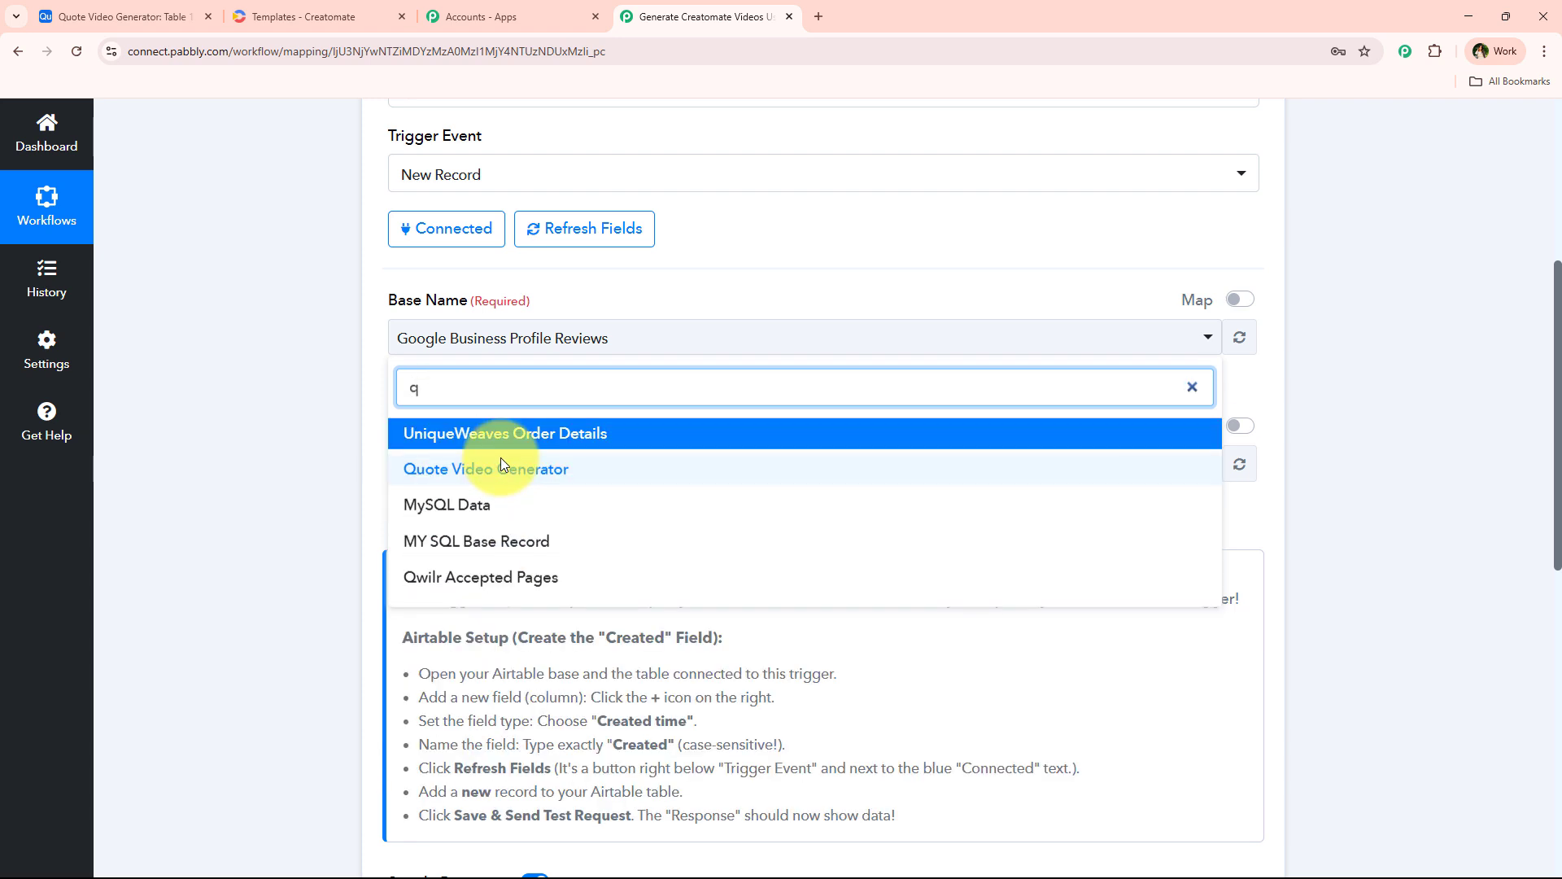
click(501, 468)
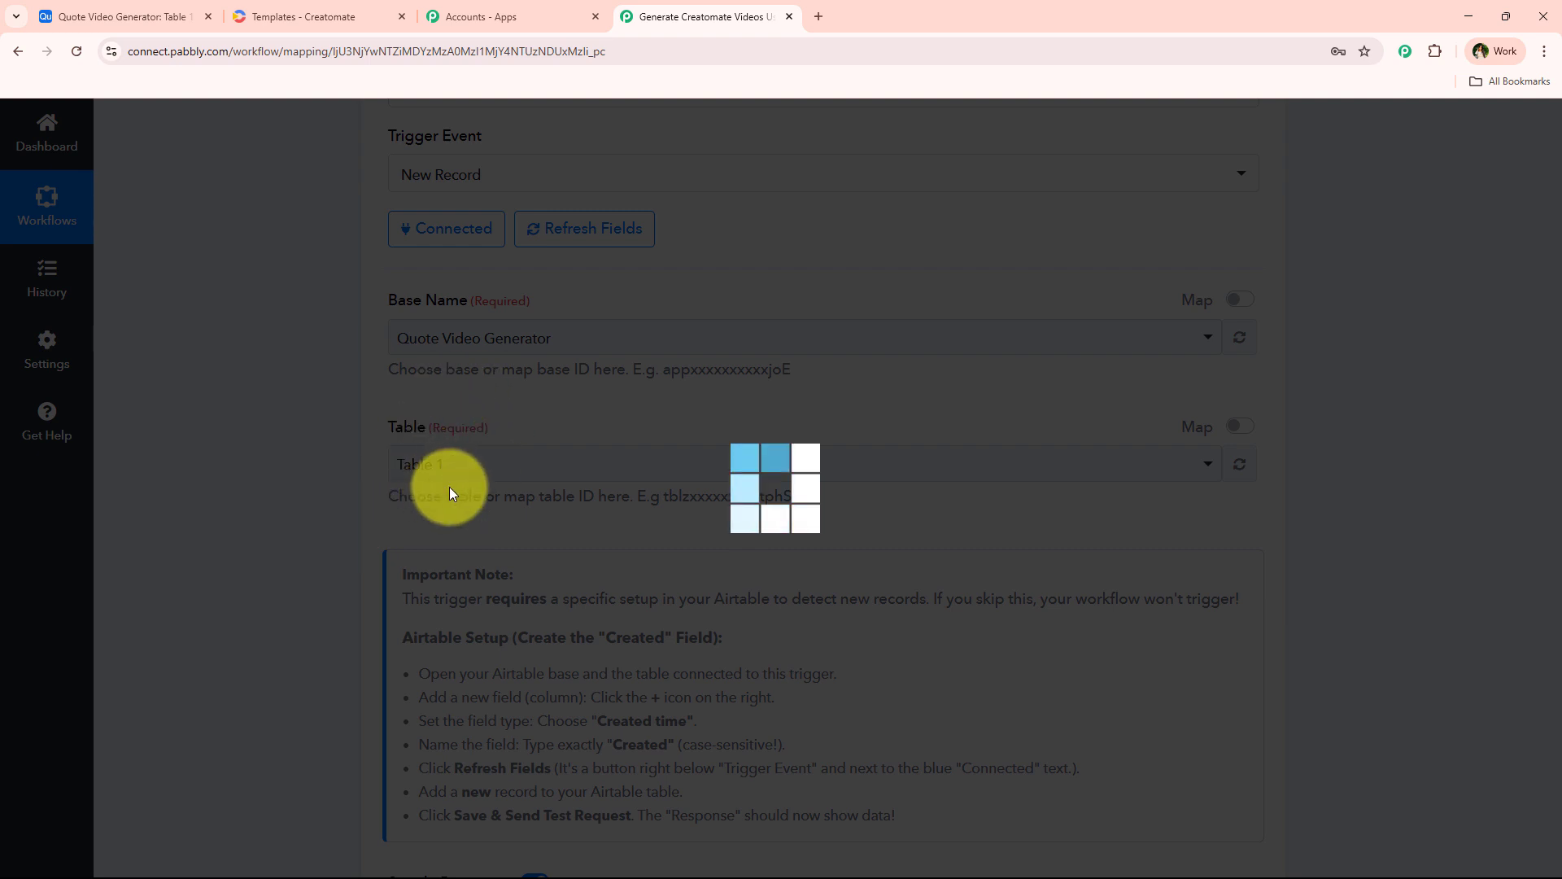
click(175, 17)
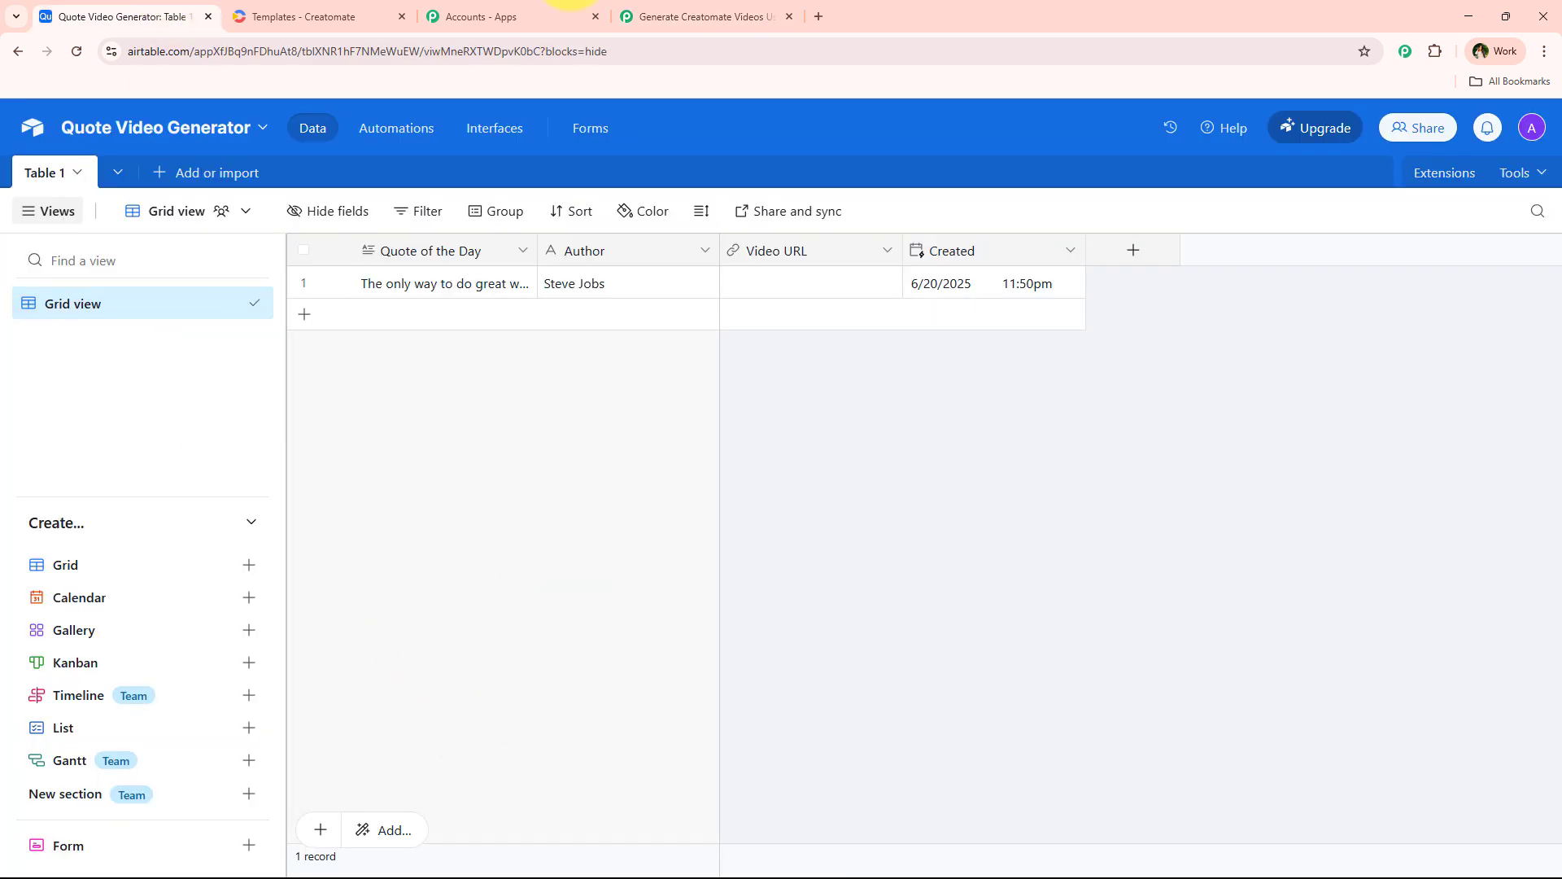
click(635, 16)
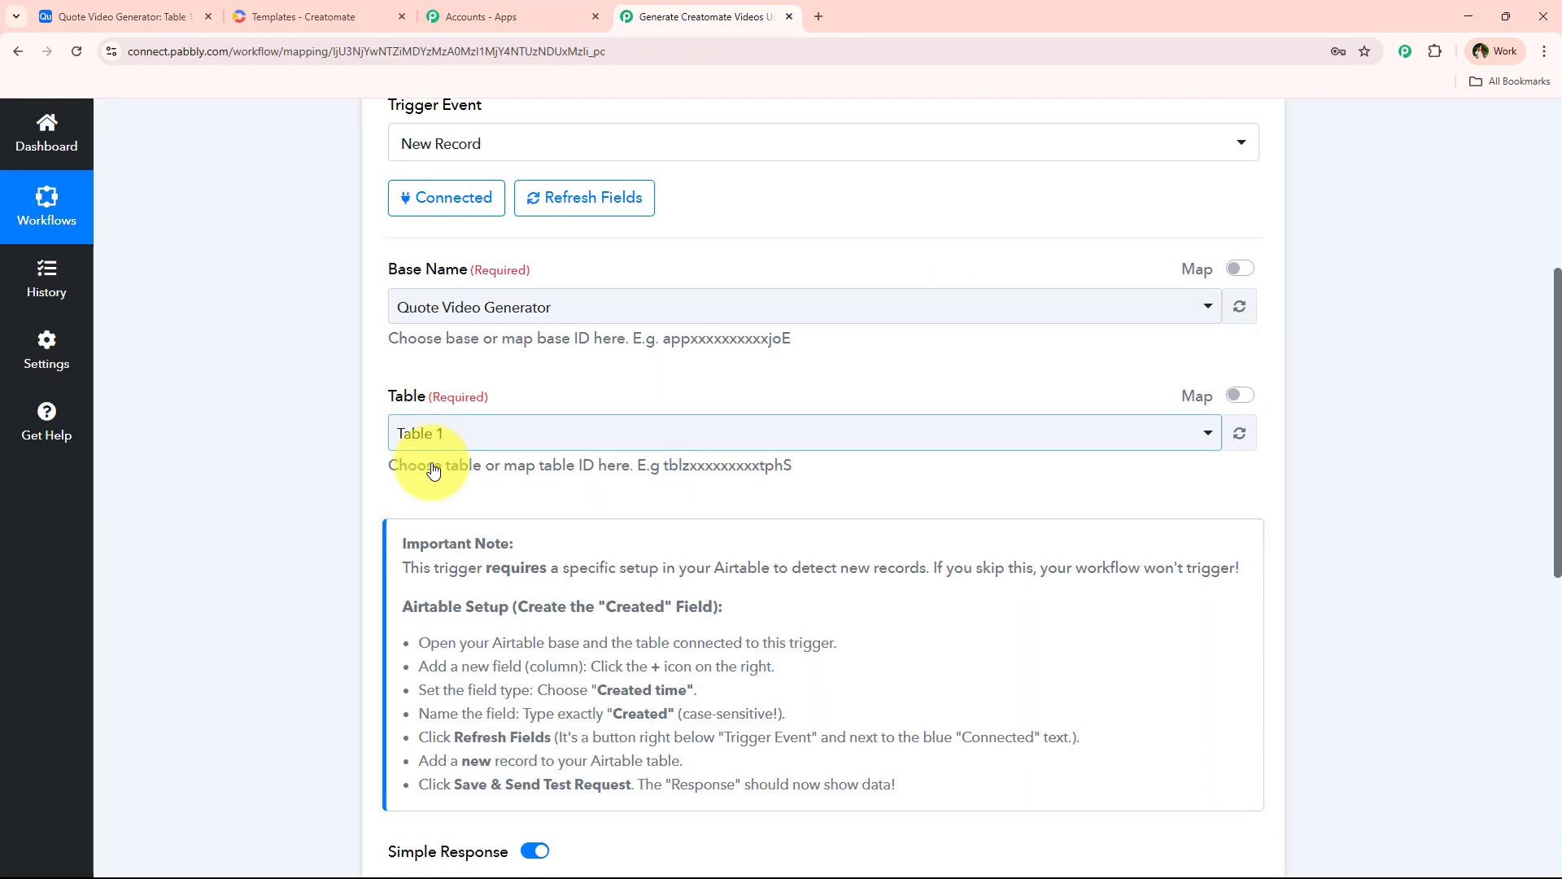
Read the trigger's note on the required "Created" field and check that column in the Airtable table.
scroll(433, 470, down, 5)
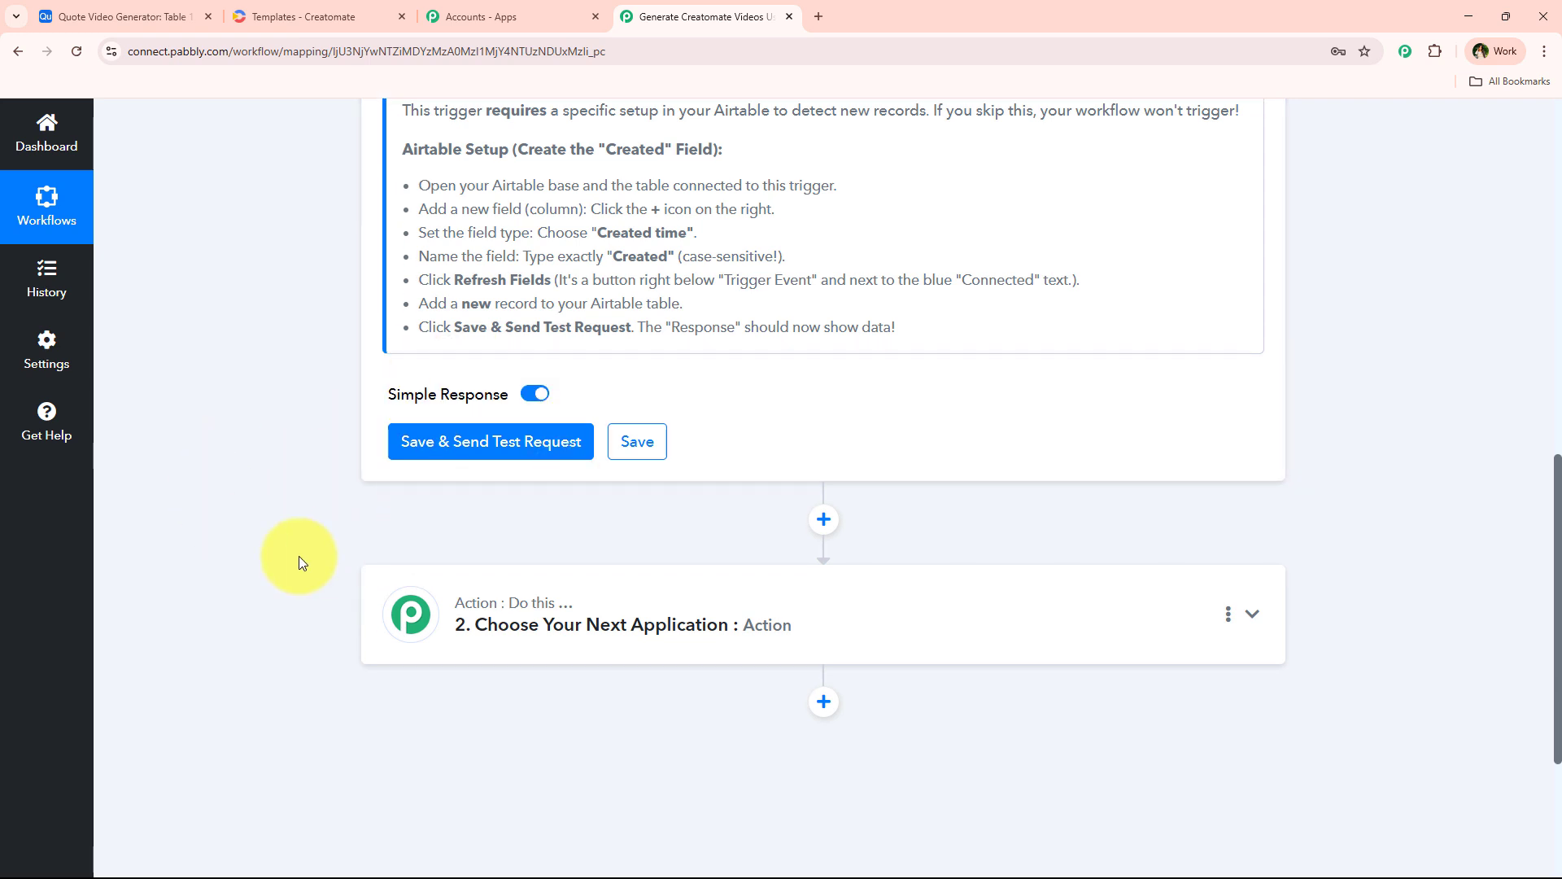
scroll(244, 559, up, 1)
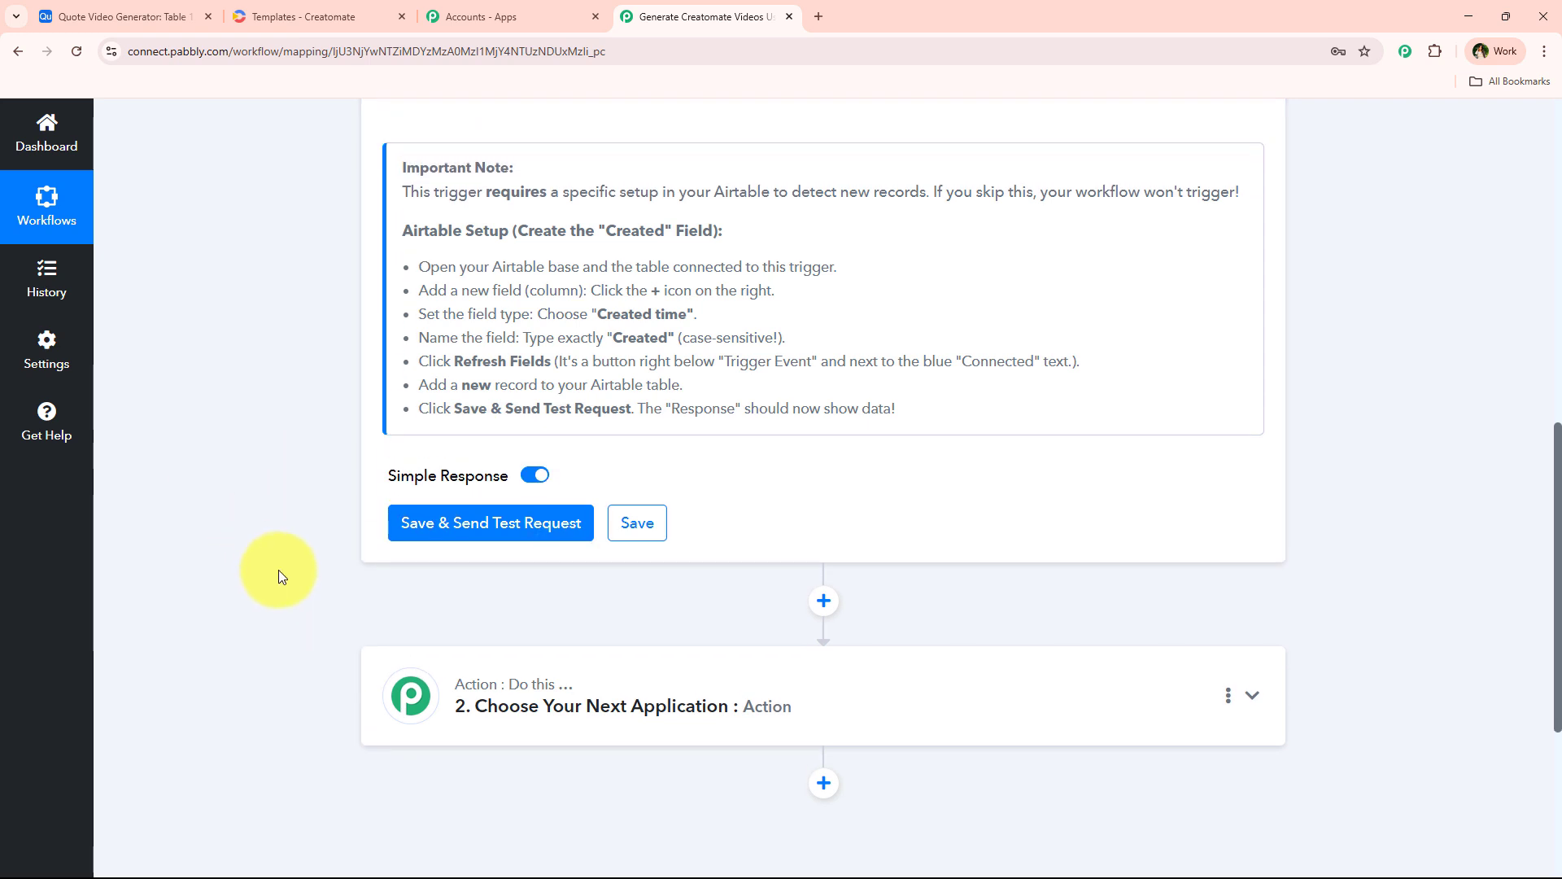
scroll(353, 521, up, 1)
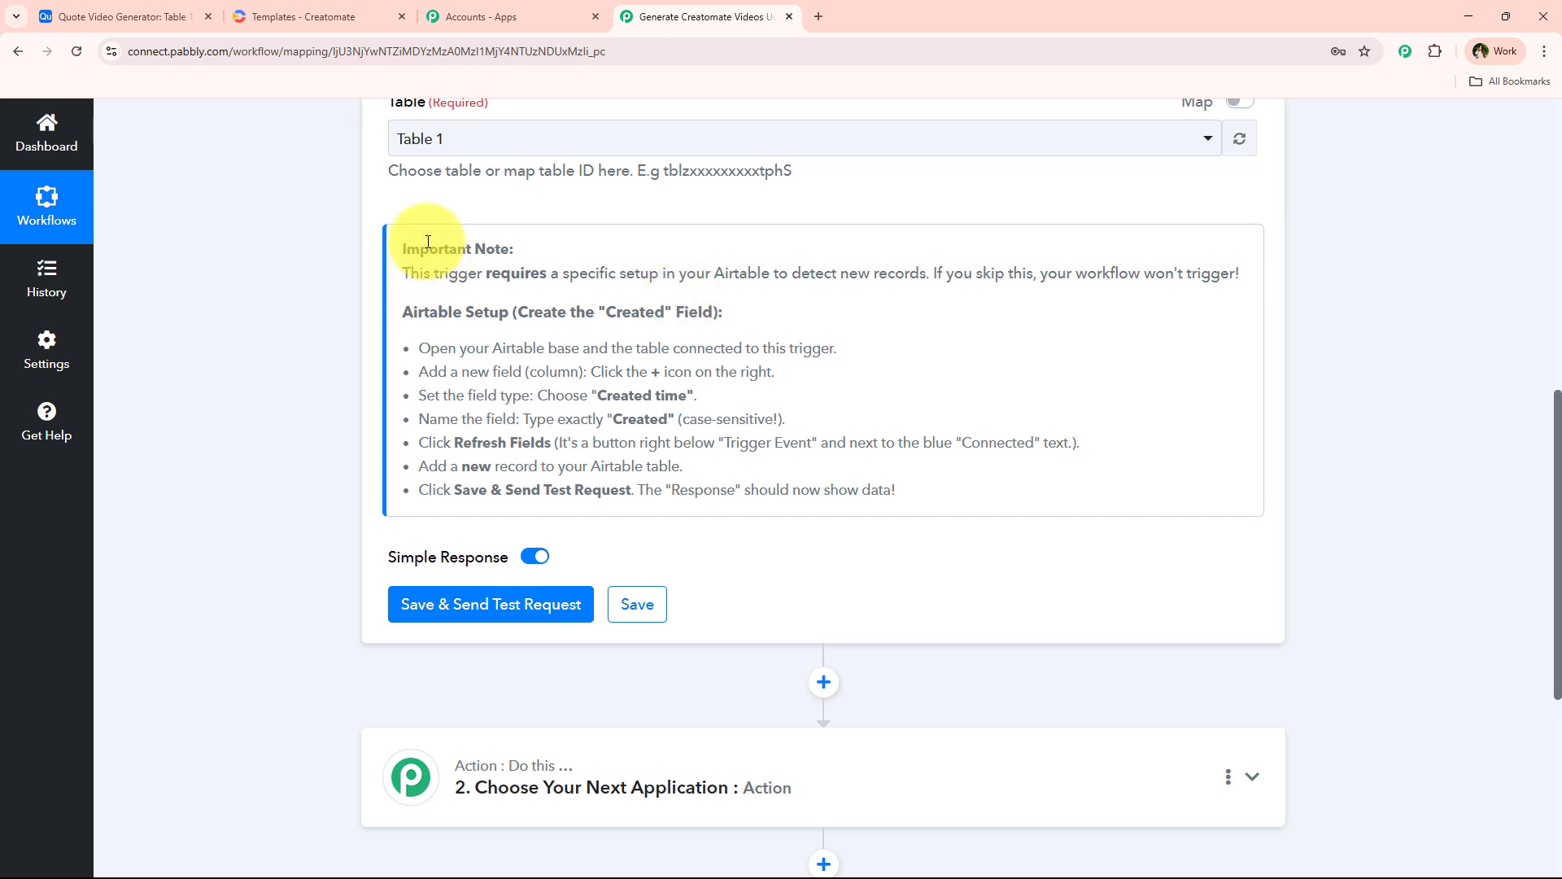
drag(428, 241, 1001, 489)
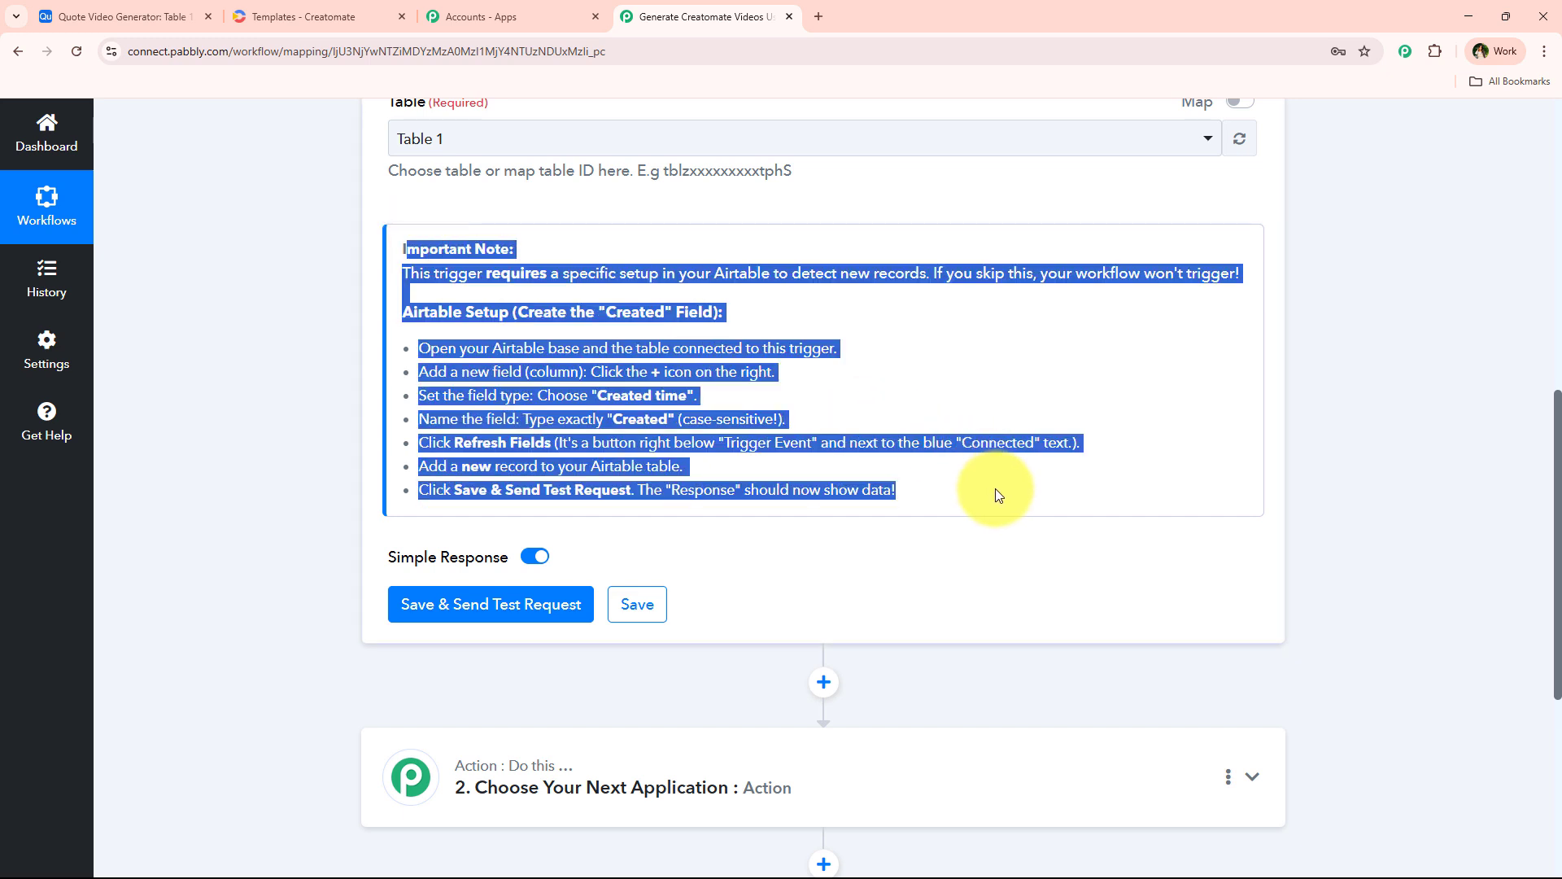
click(607, 407)
click(122, 16)
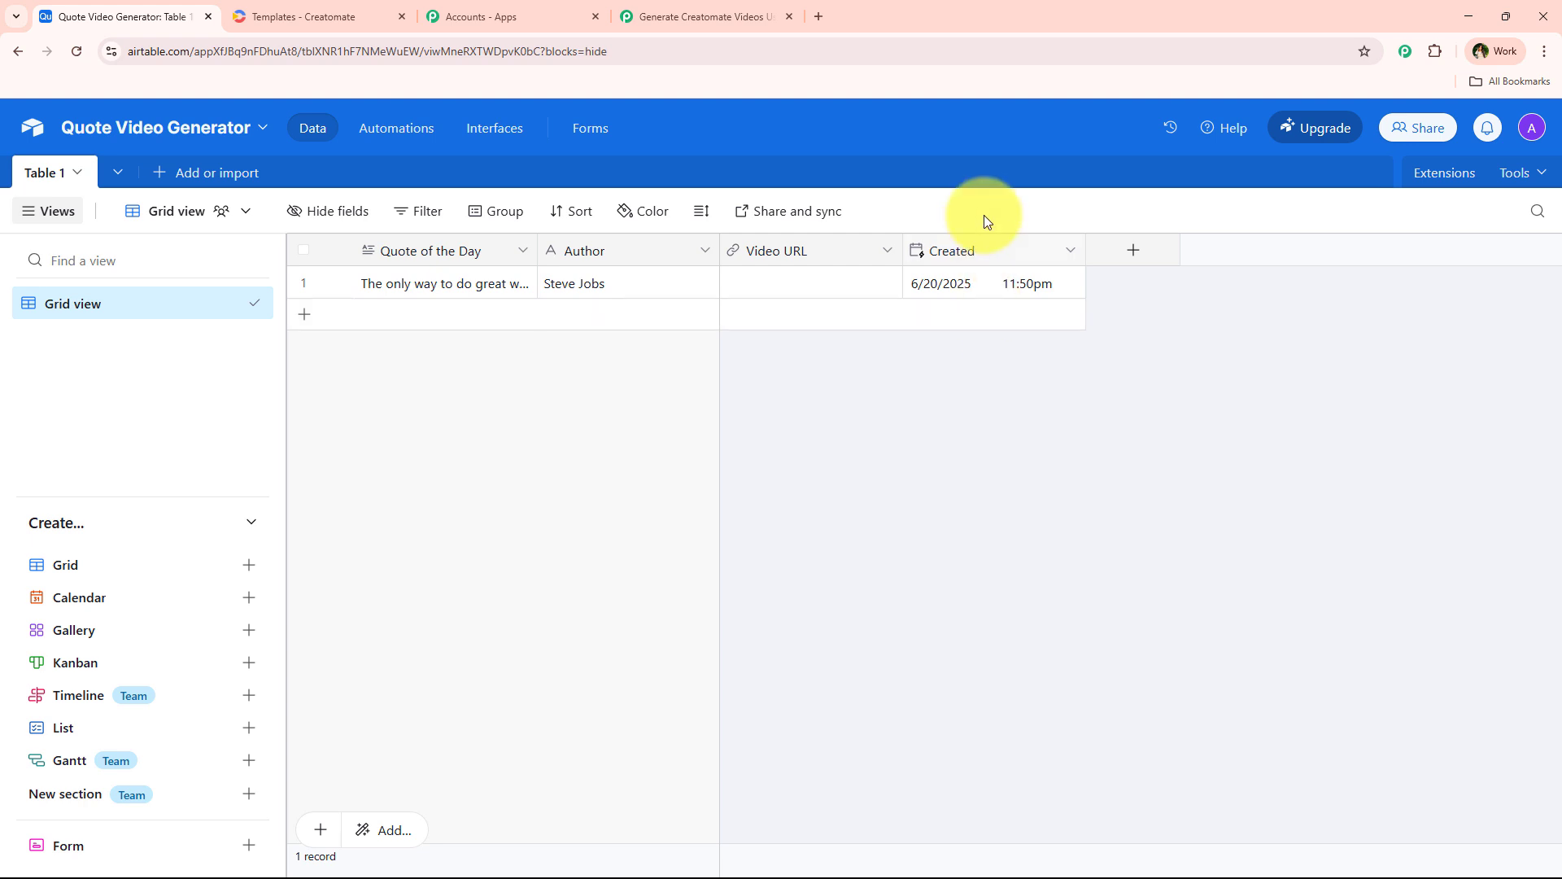
click(960, 250)
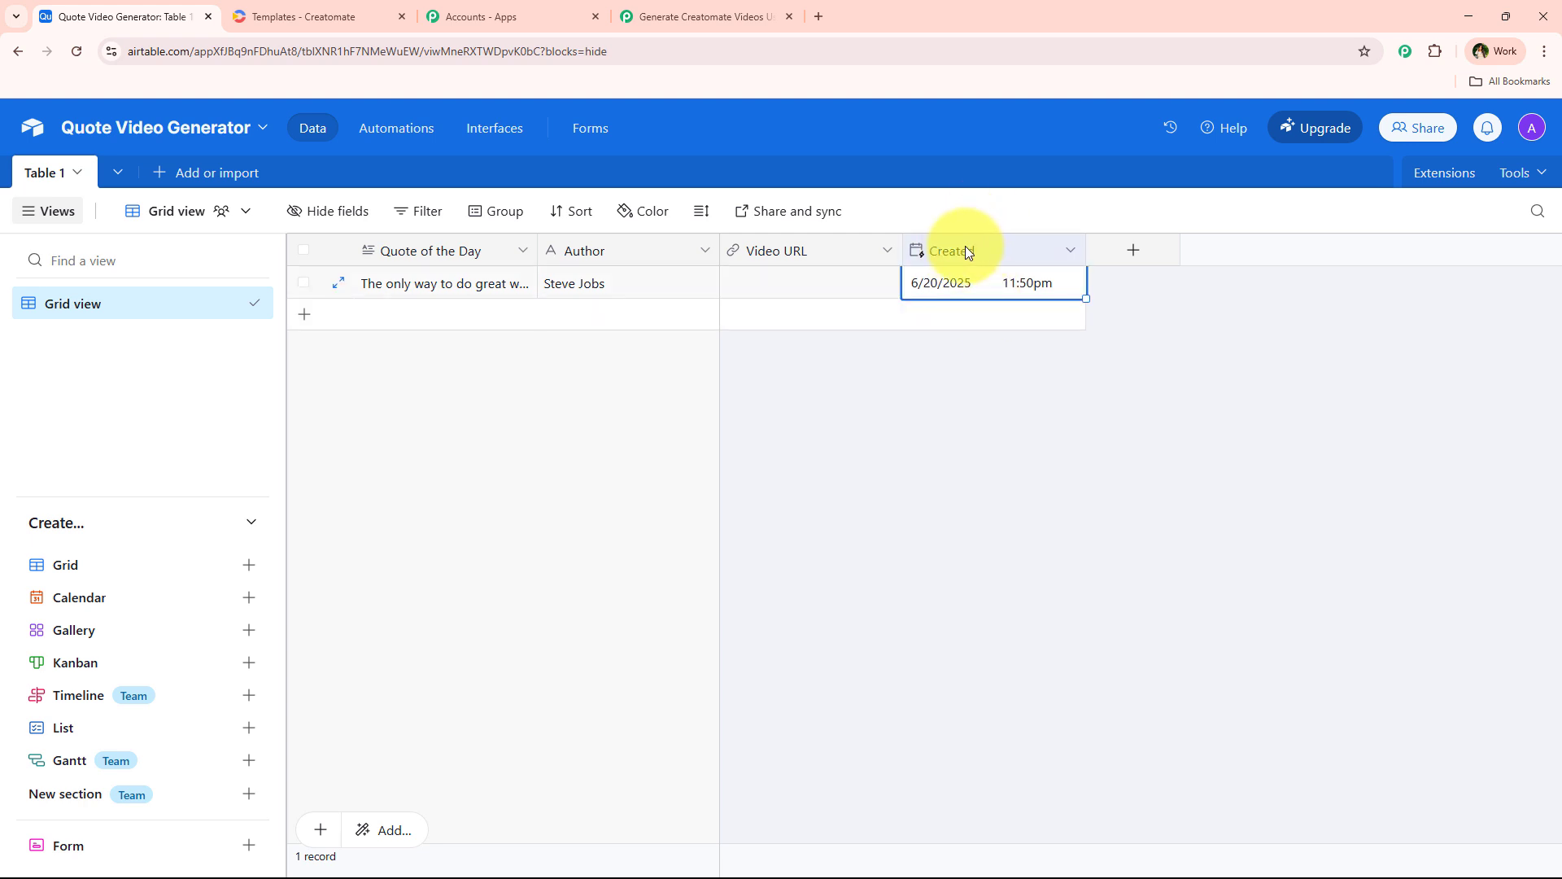
click(898, 399)
click(1130, 244)
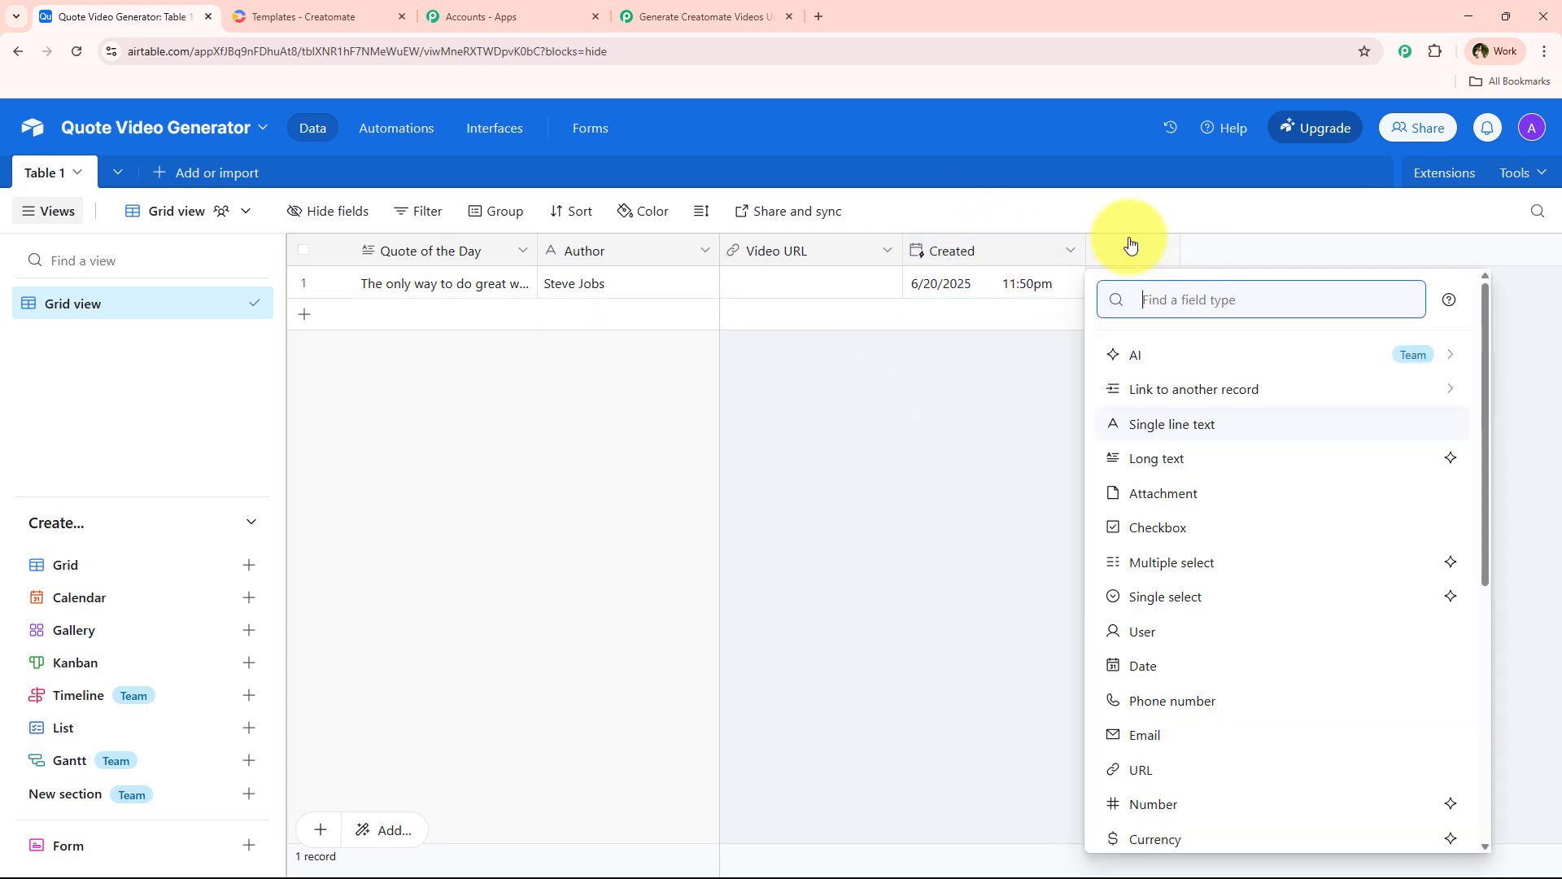
scroll(1128, 739, down, 4)
scroll(1137, 745, down, 2)
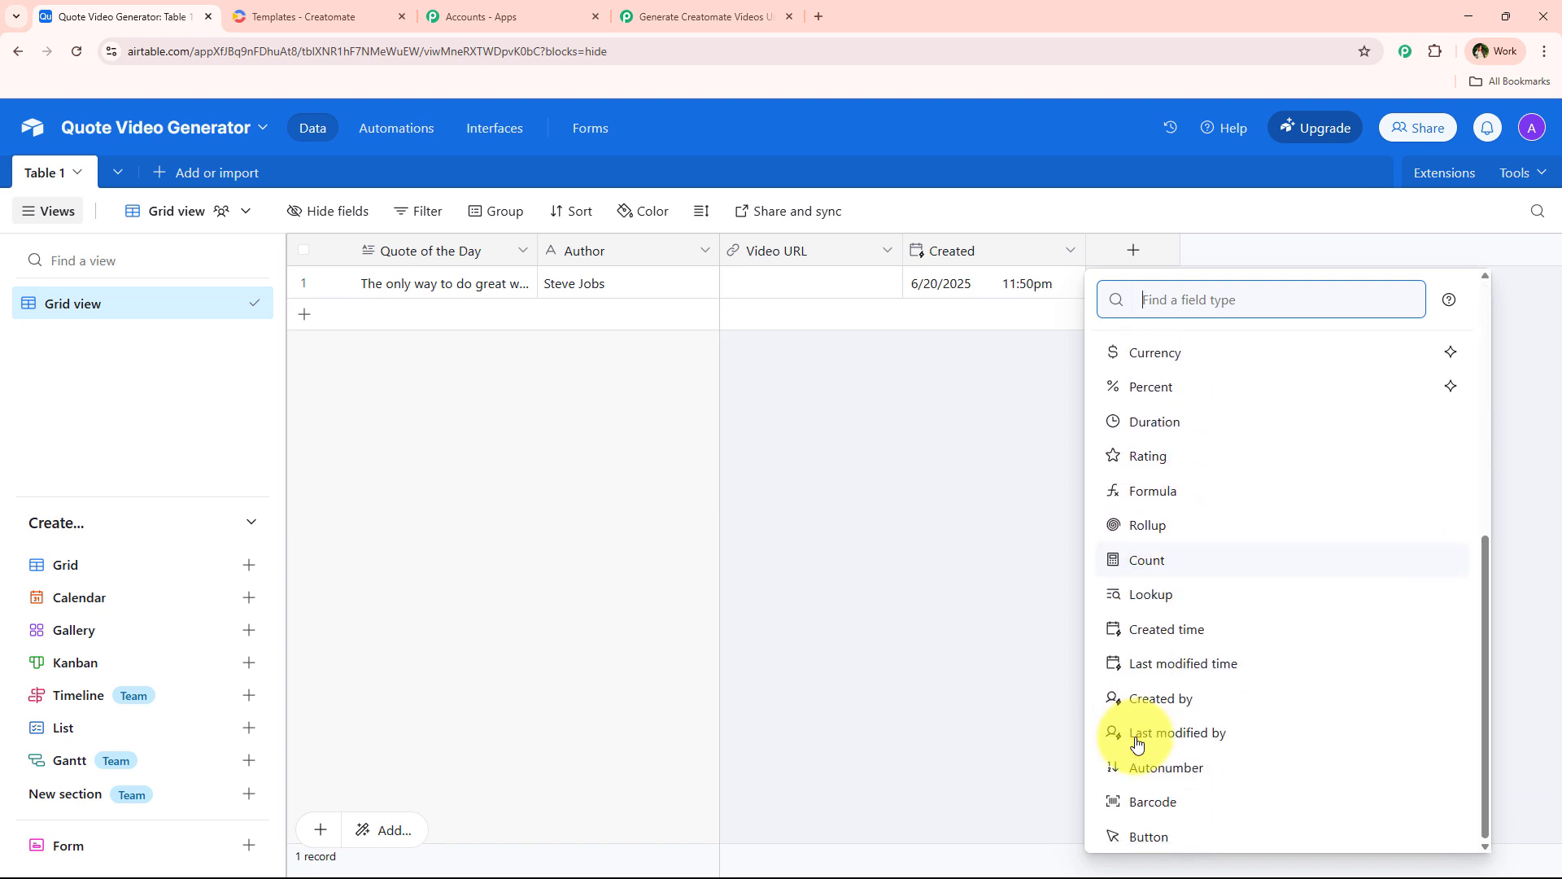
click(1299, 630)
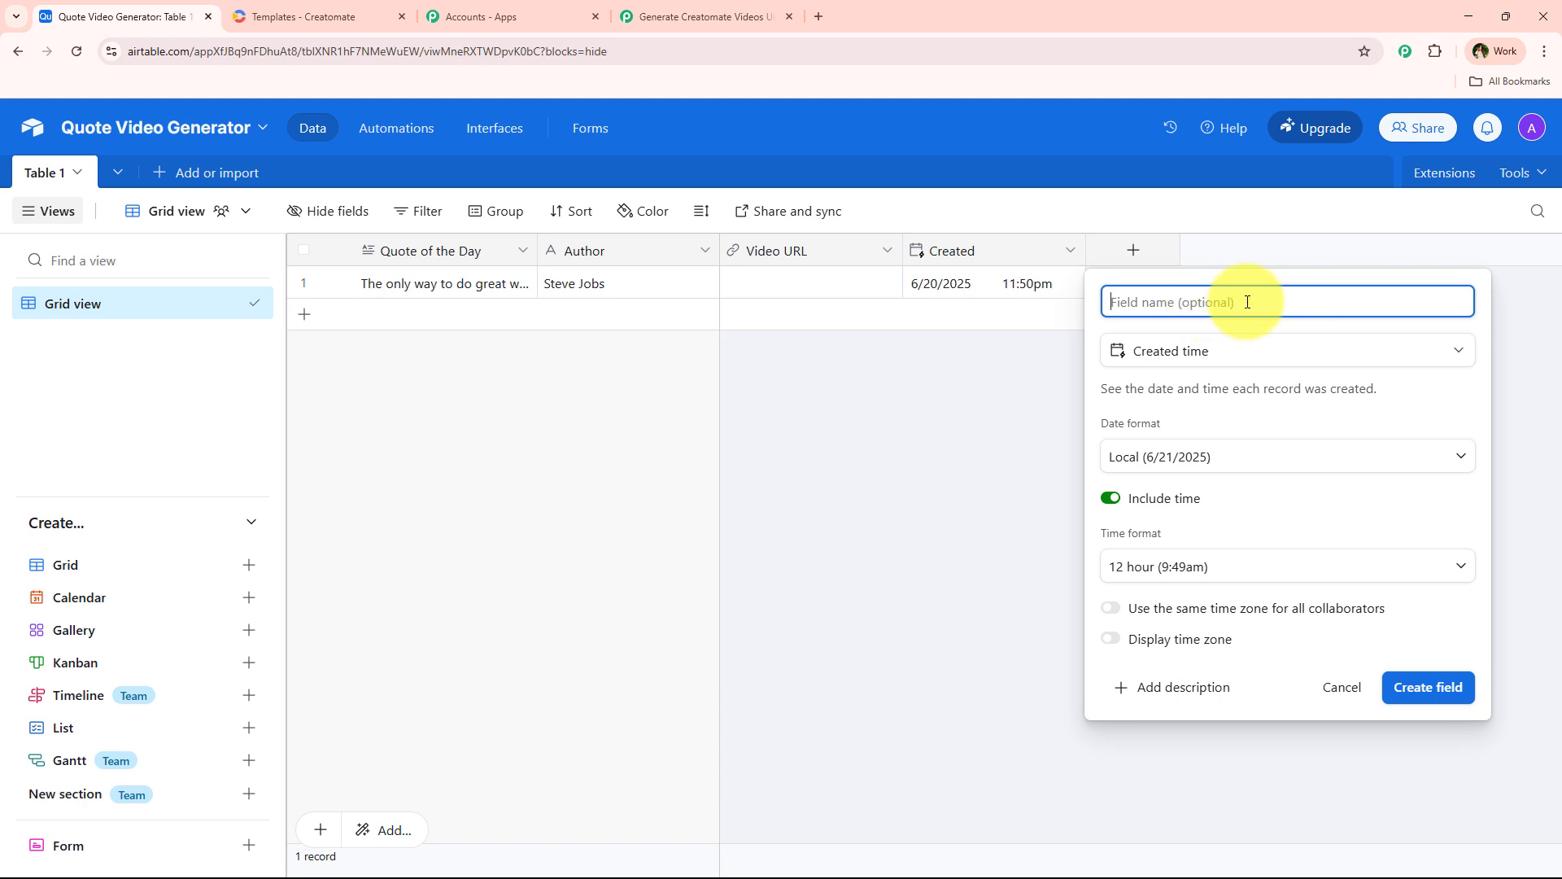
click(1340, 686)
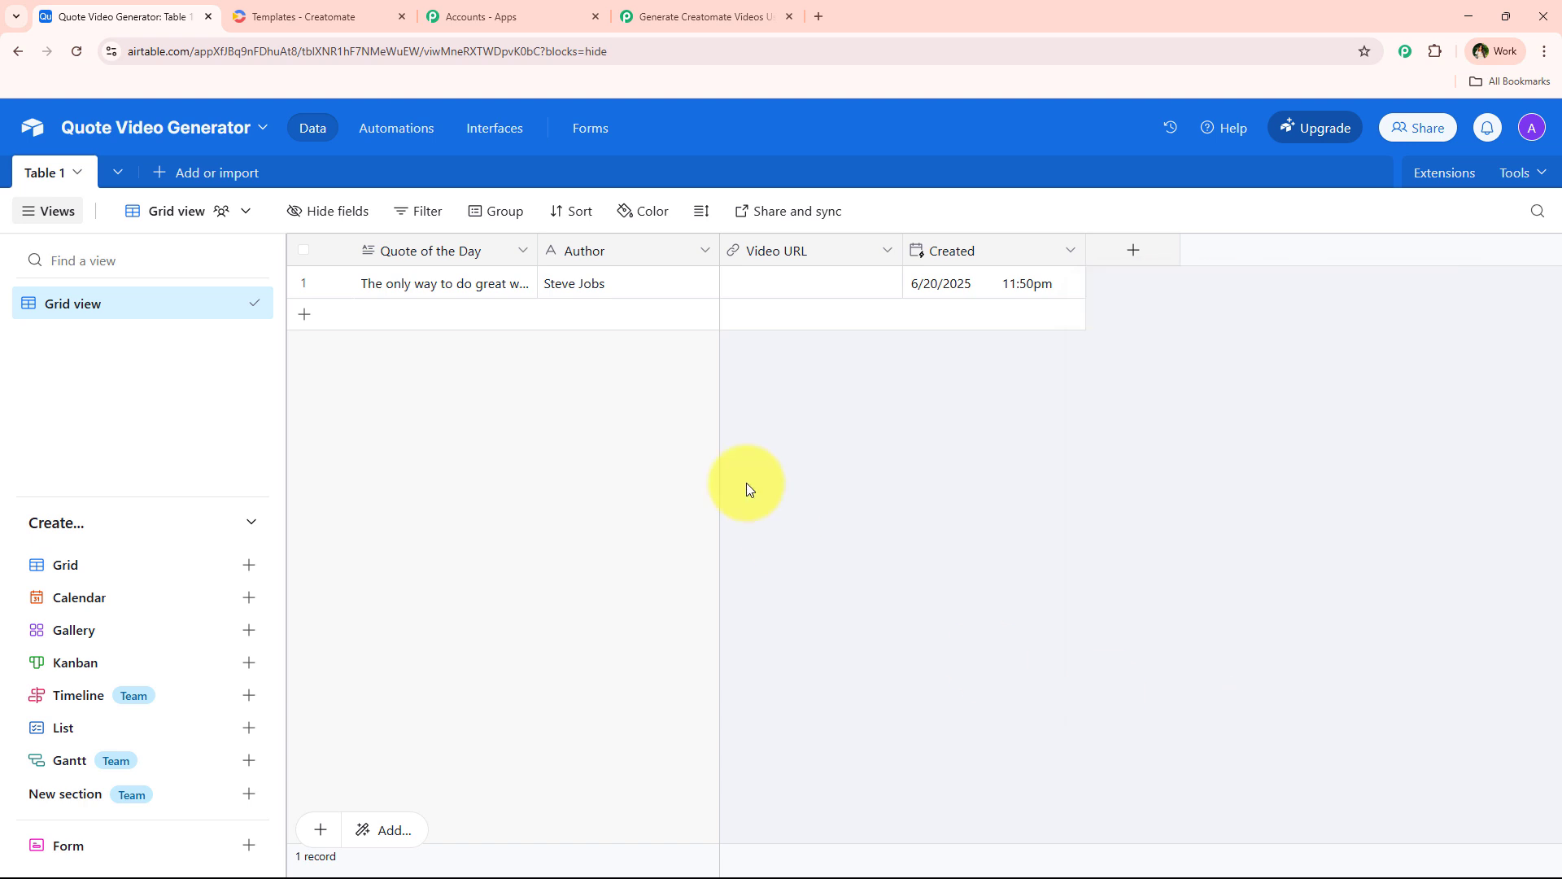
Compare the trigger's setup note with the Airtable table and examine how often the trigger checks for new data.
click(659, 16)
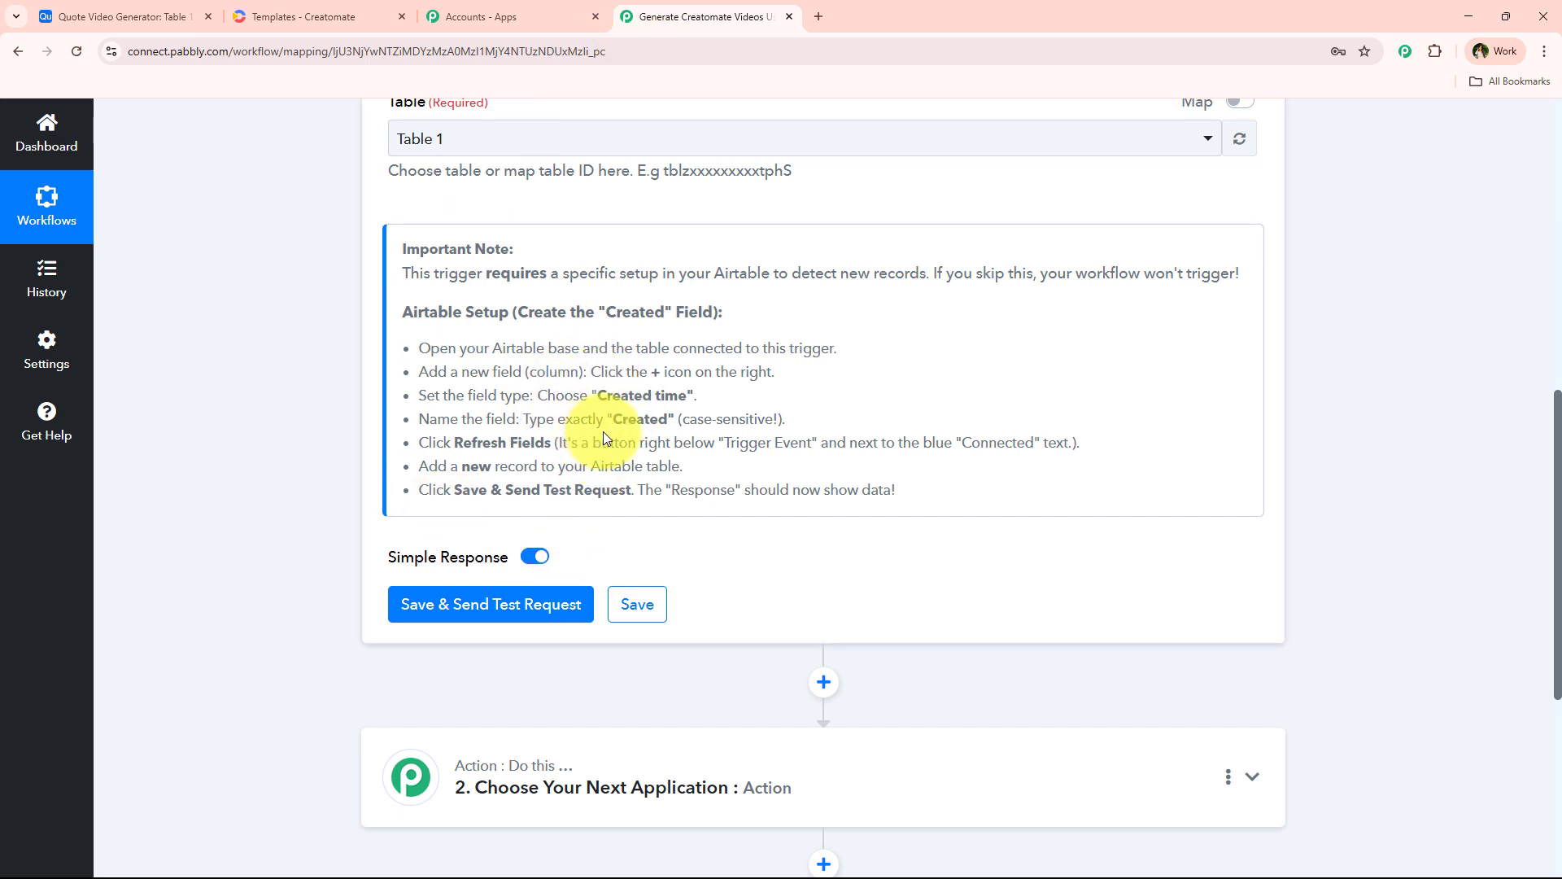
click(163, 11)
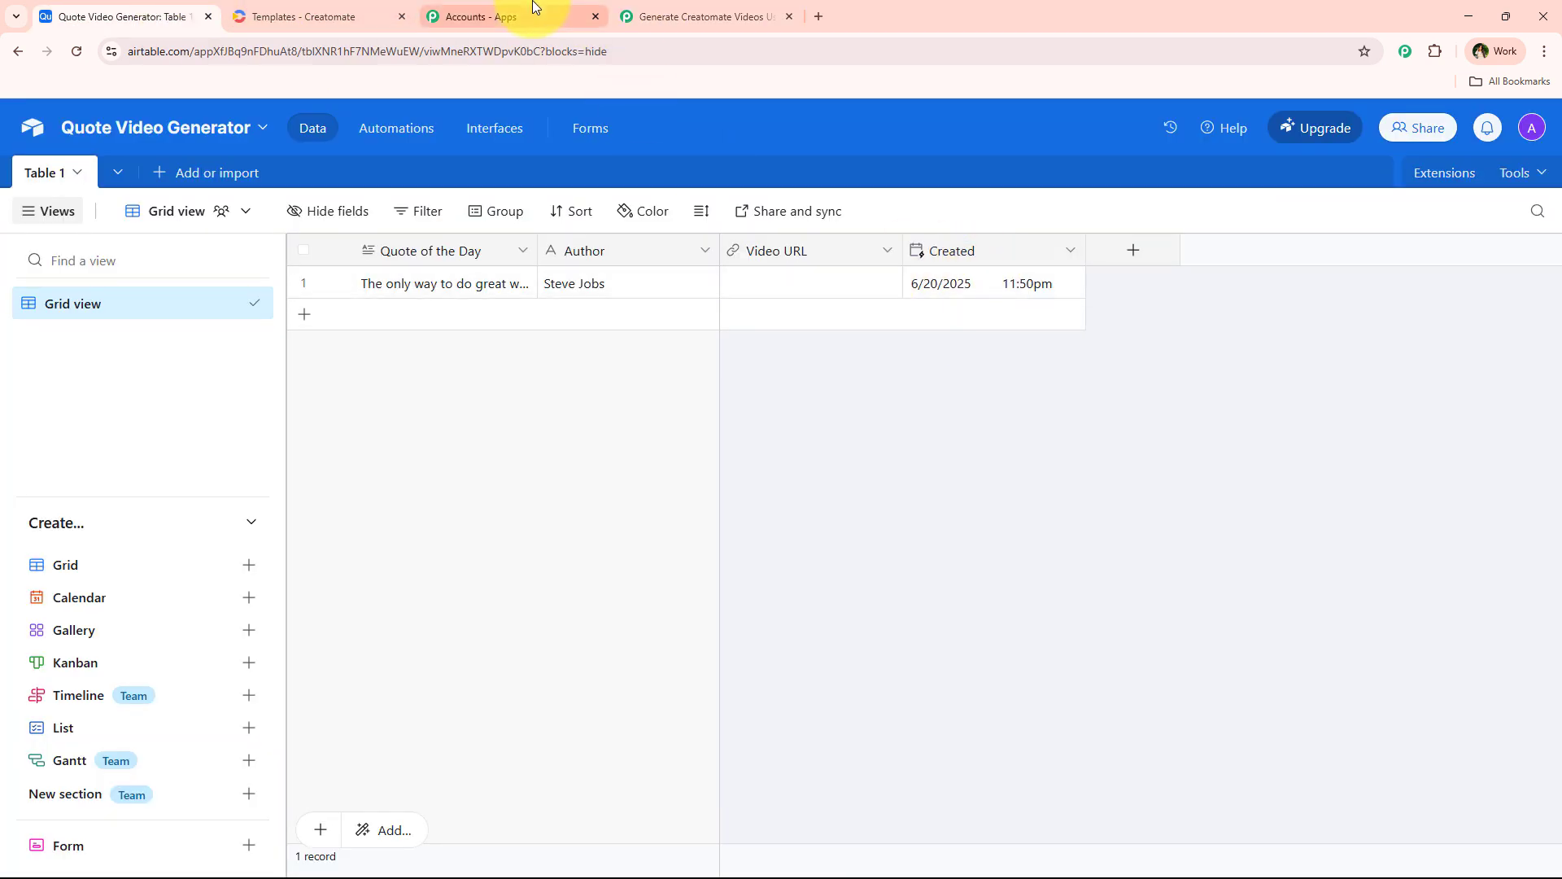
click(643, 10)
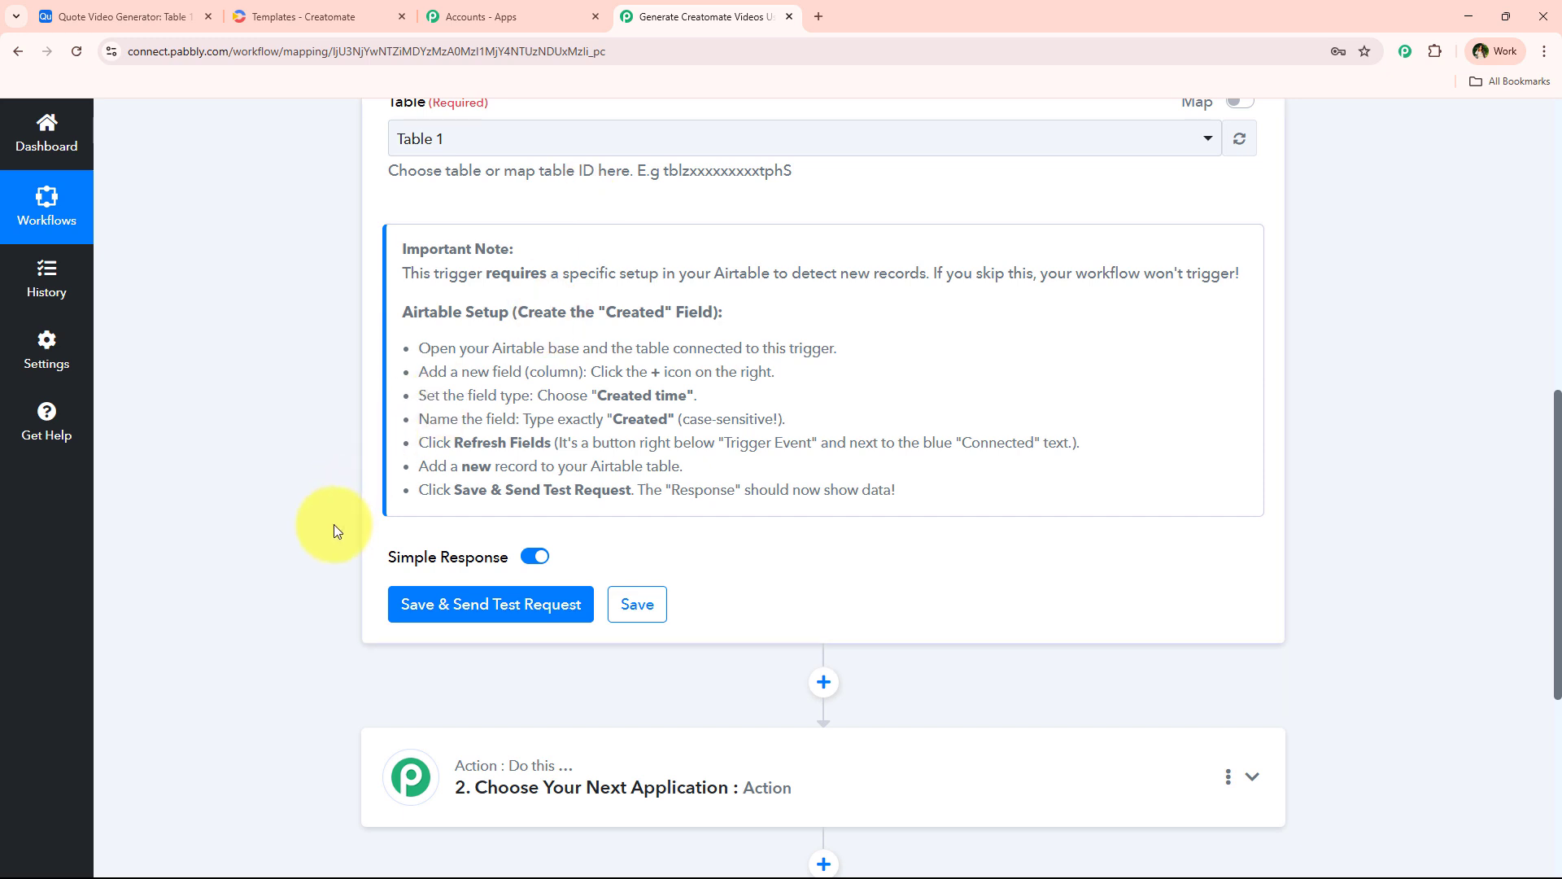
scroll(332, 527, down, 2)
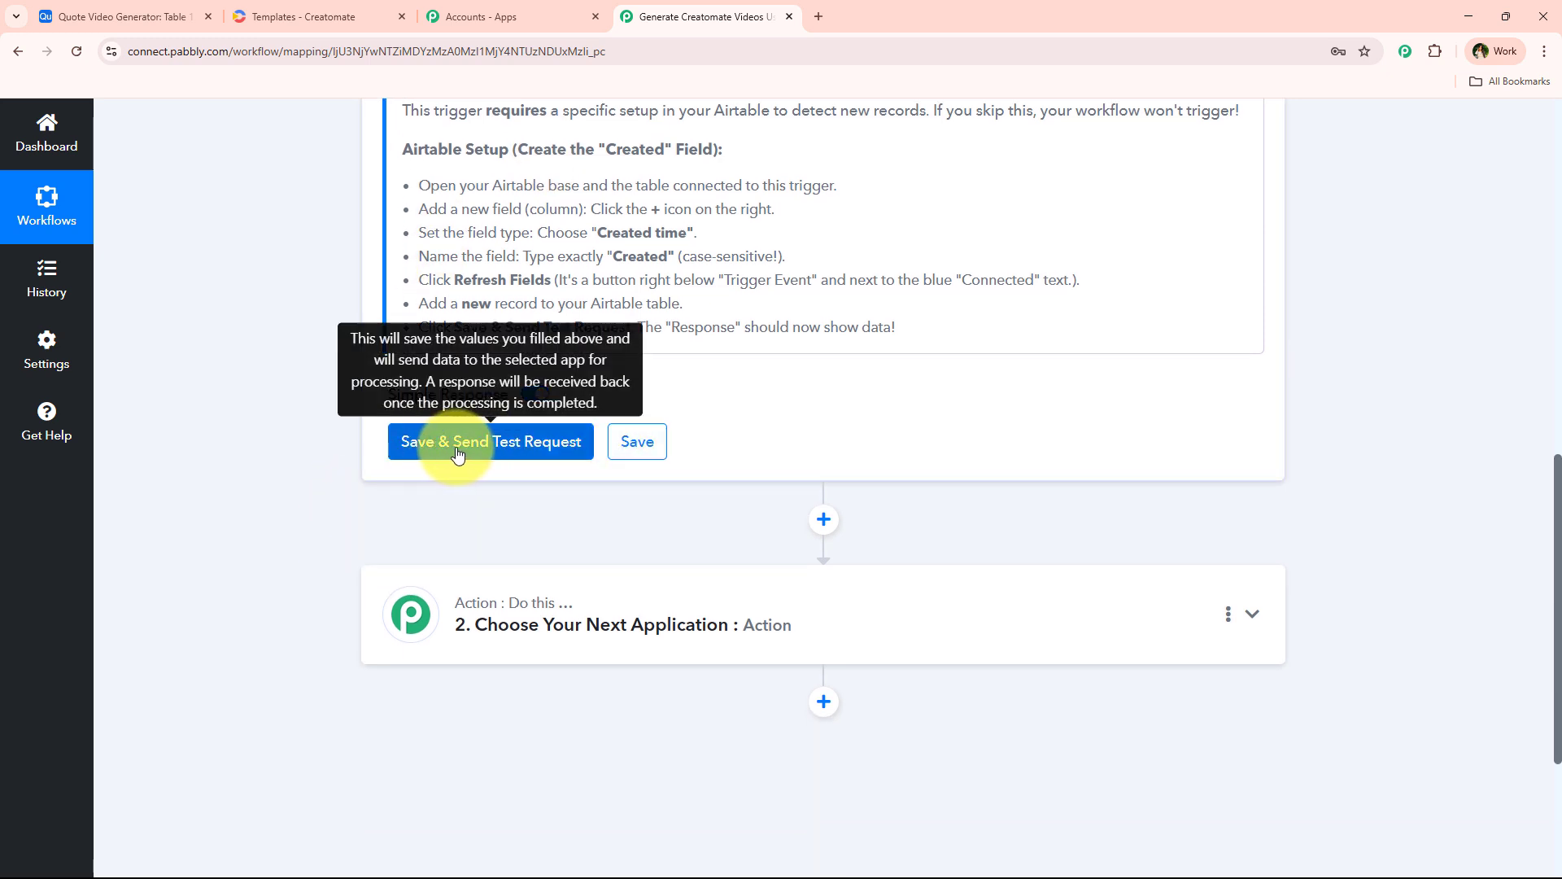
scroll(485, 610, up, 8)
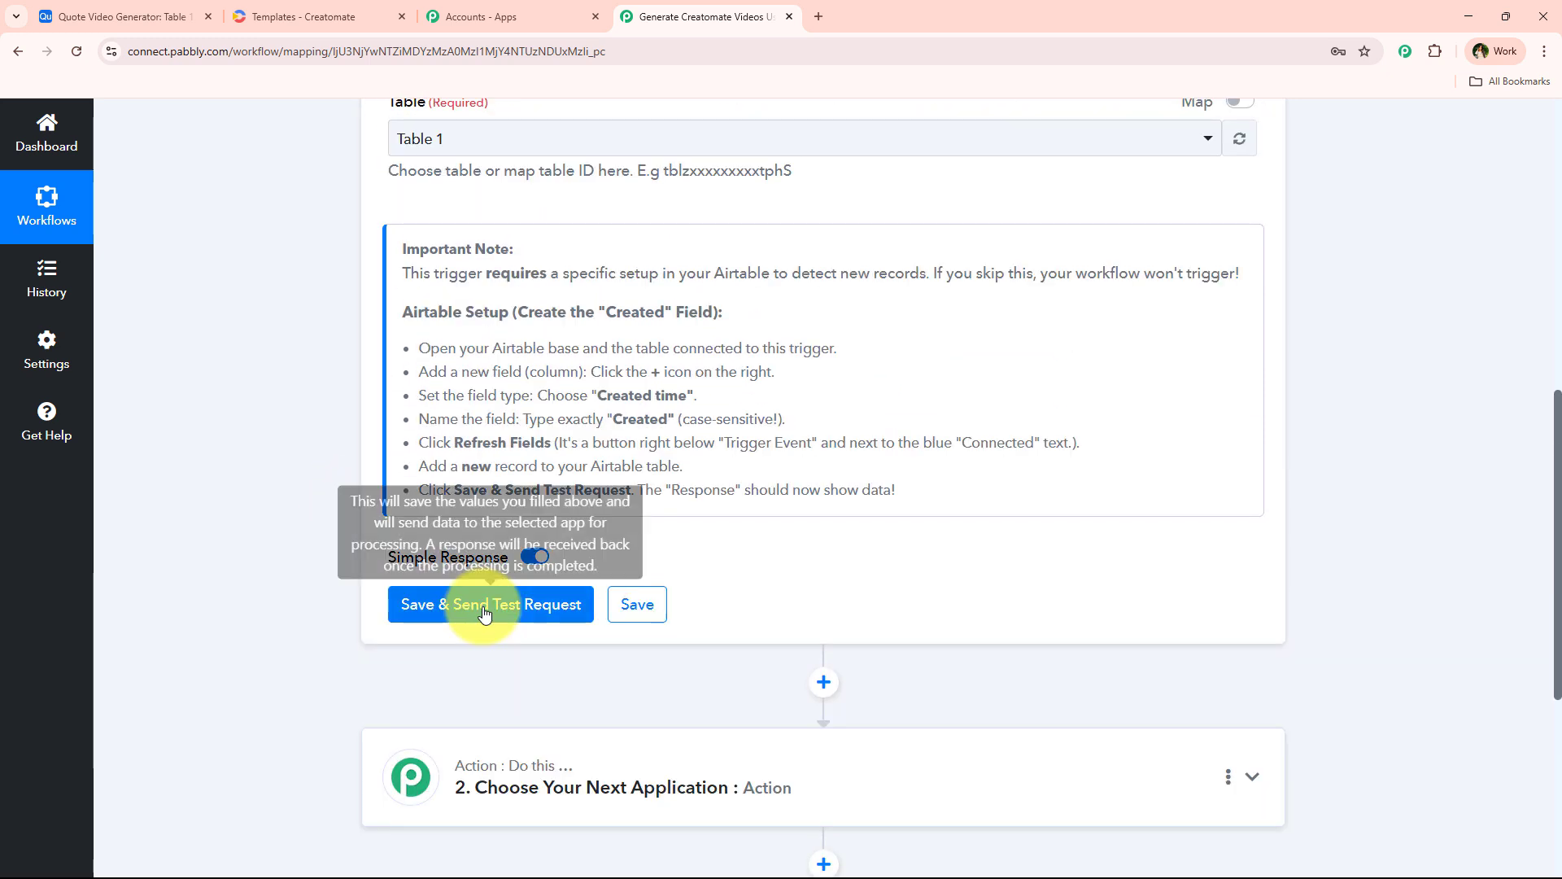
scroll(482, 607, up, 2)
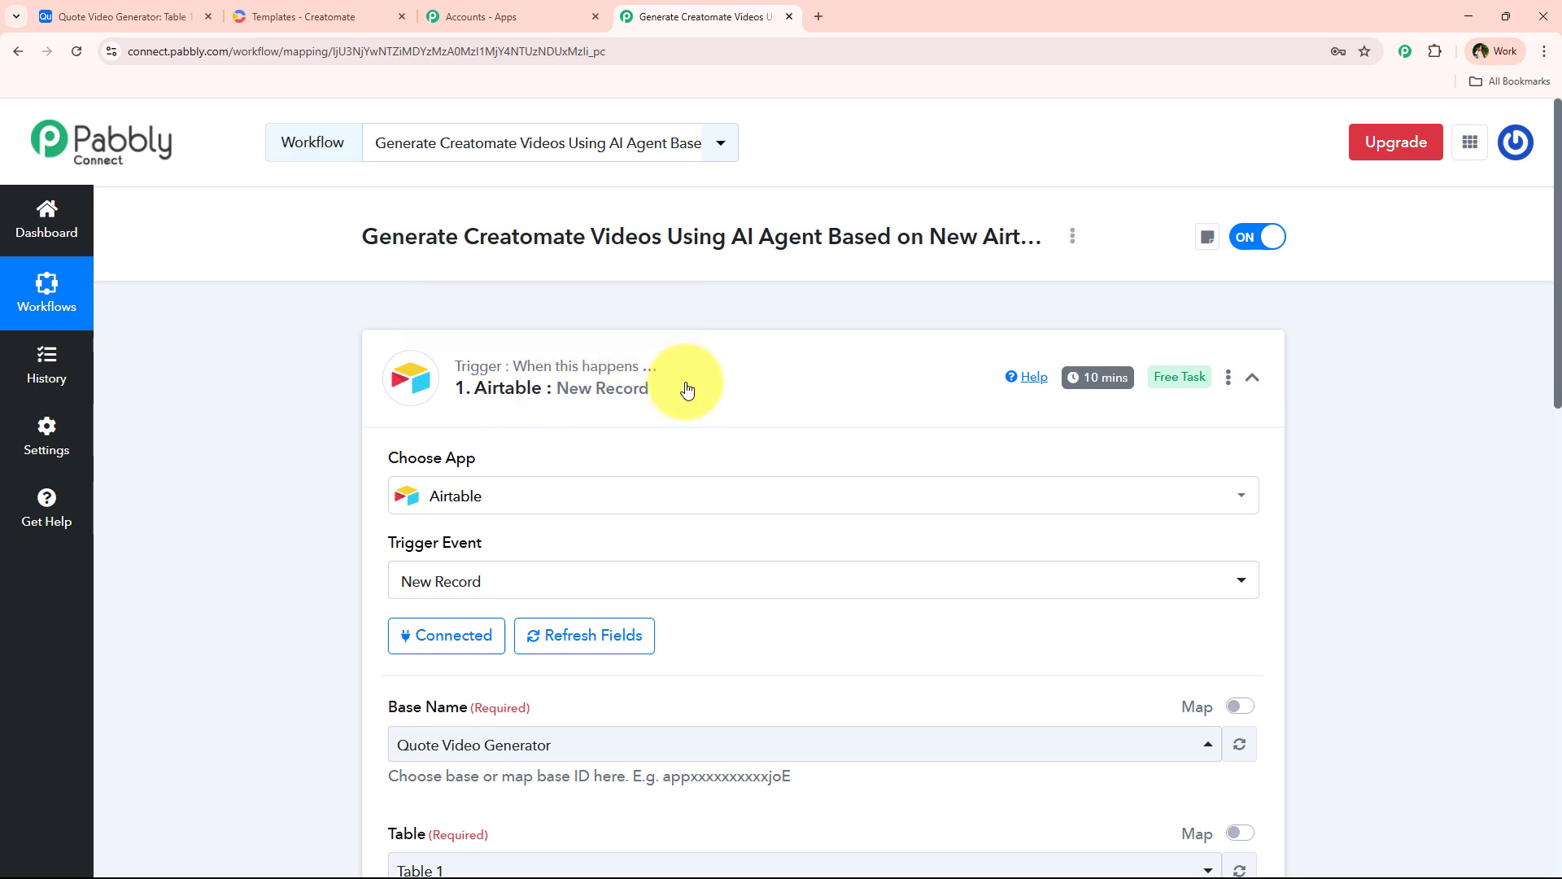
mouse_move(1112, 395)
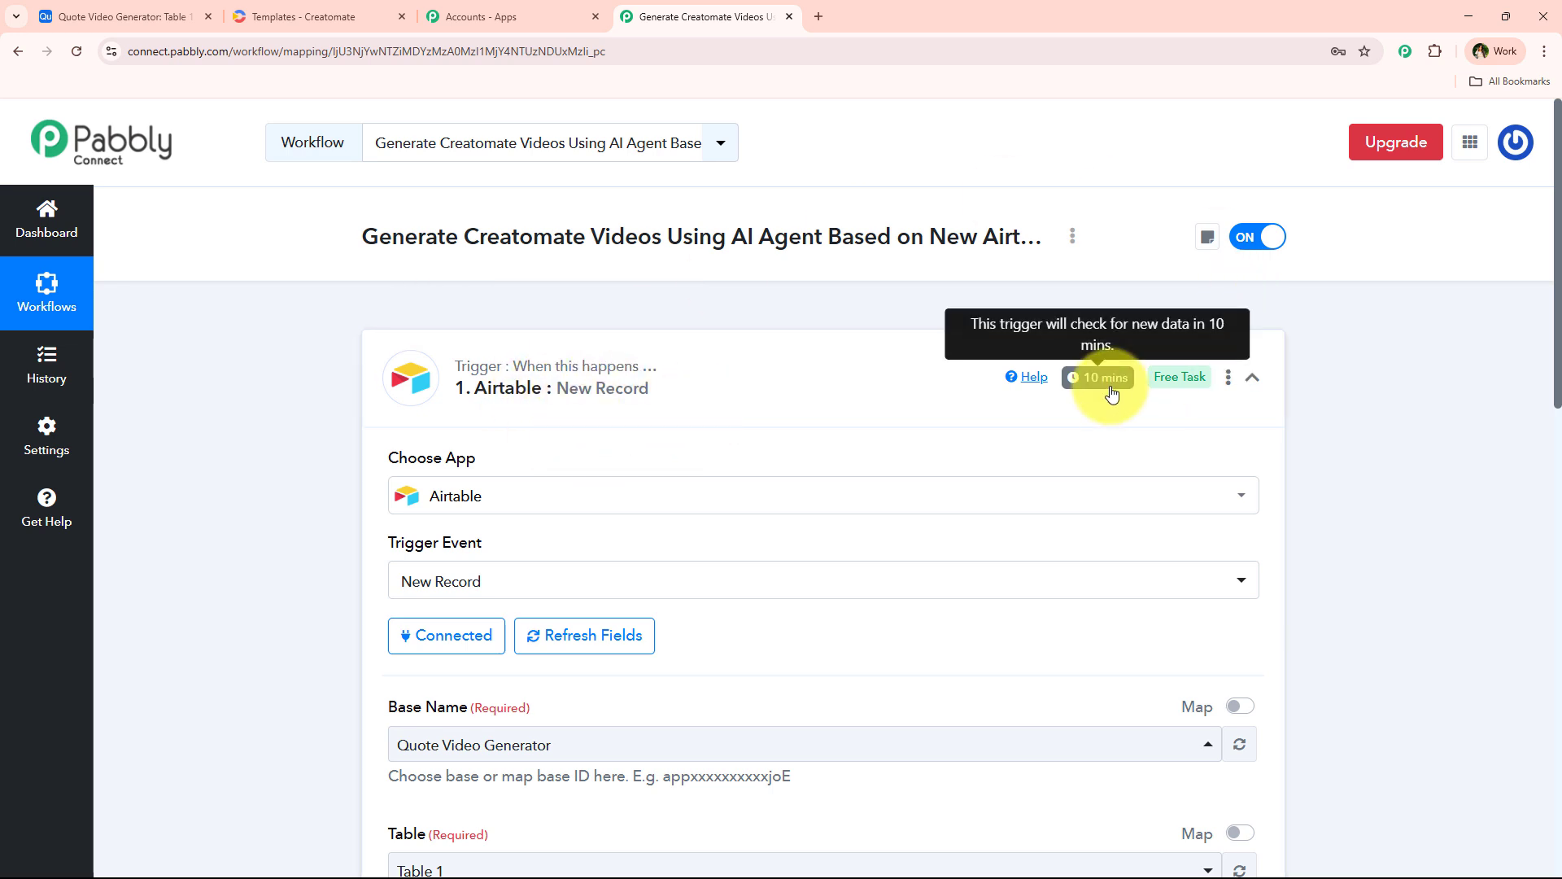
scroll(253, 537, down, 6)
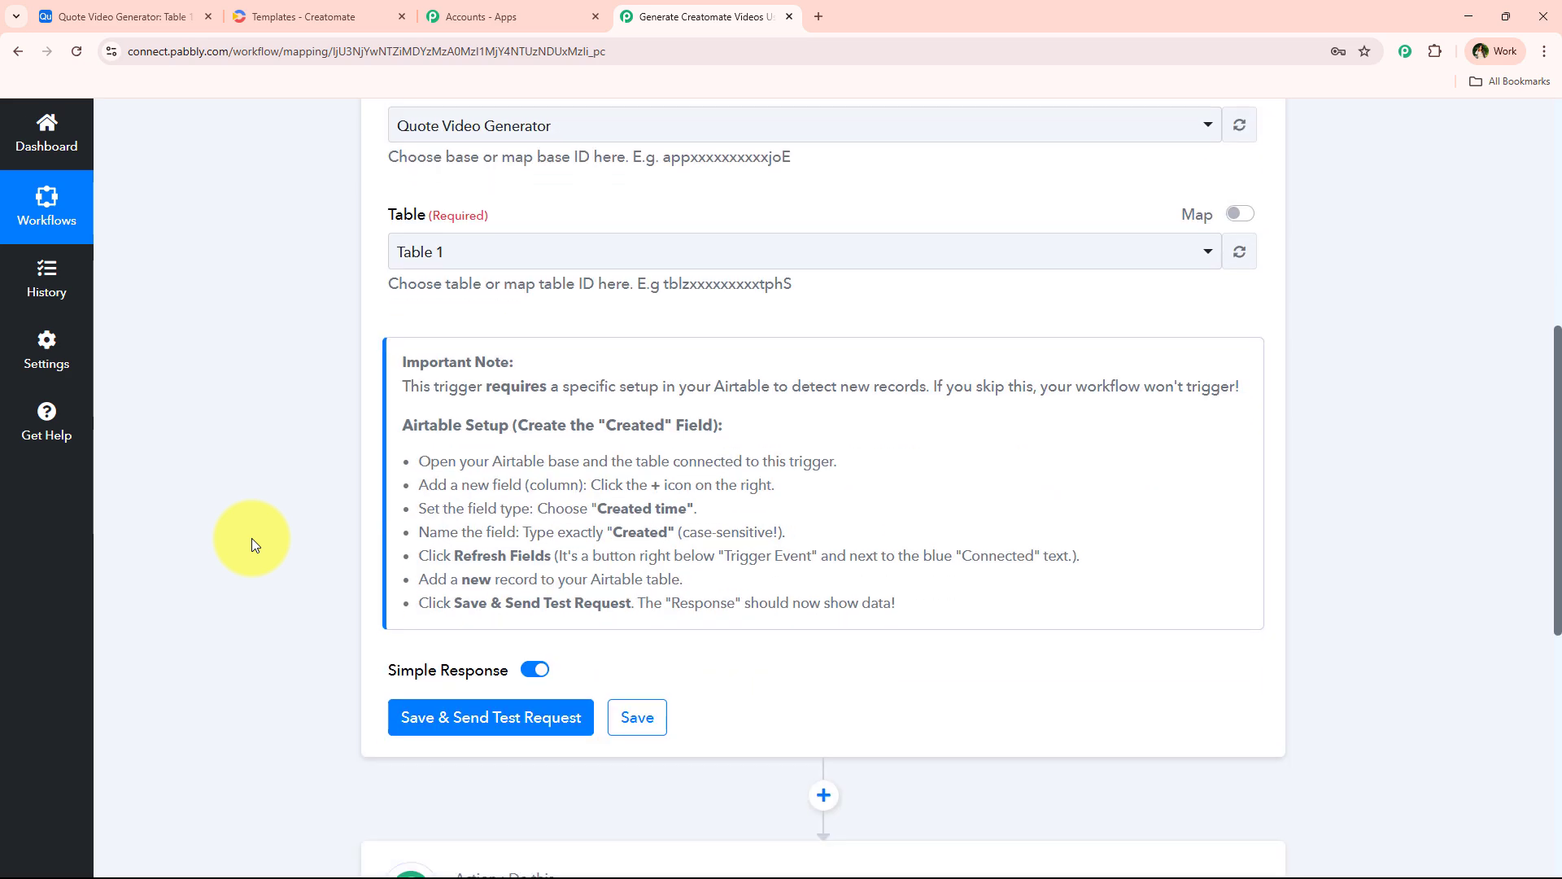
scroll(252, 539, down, 3)
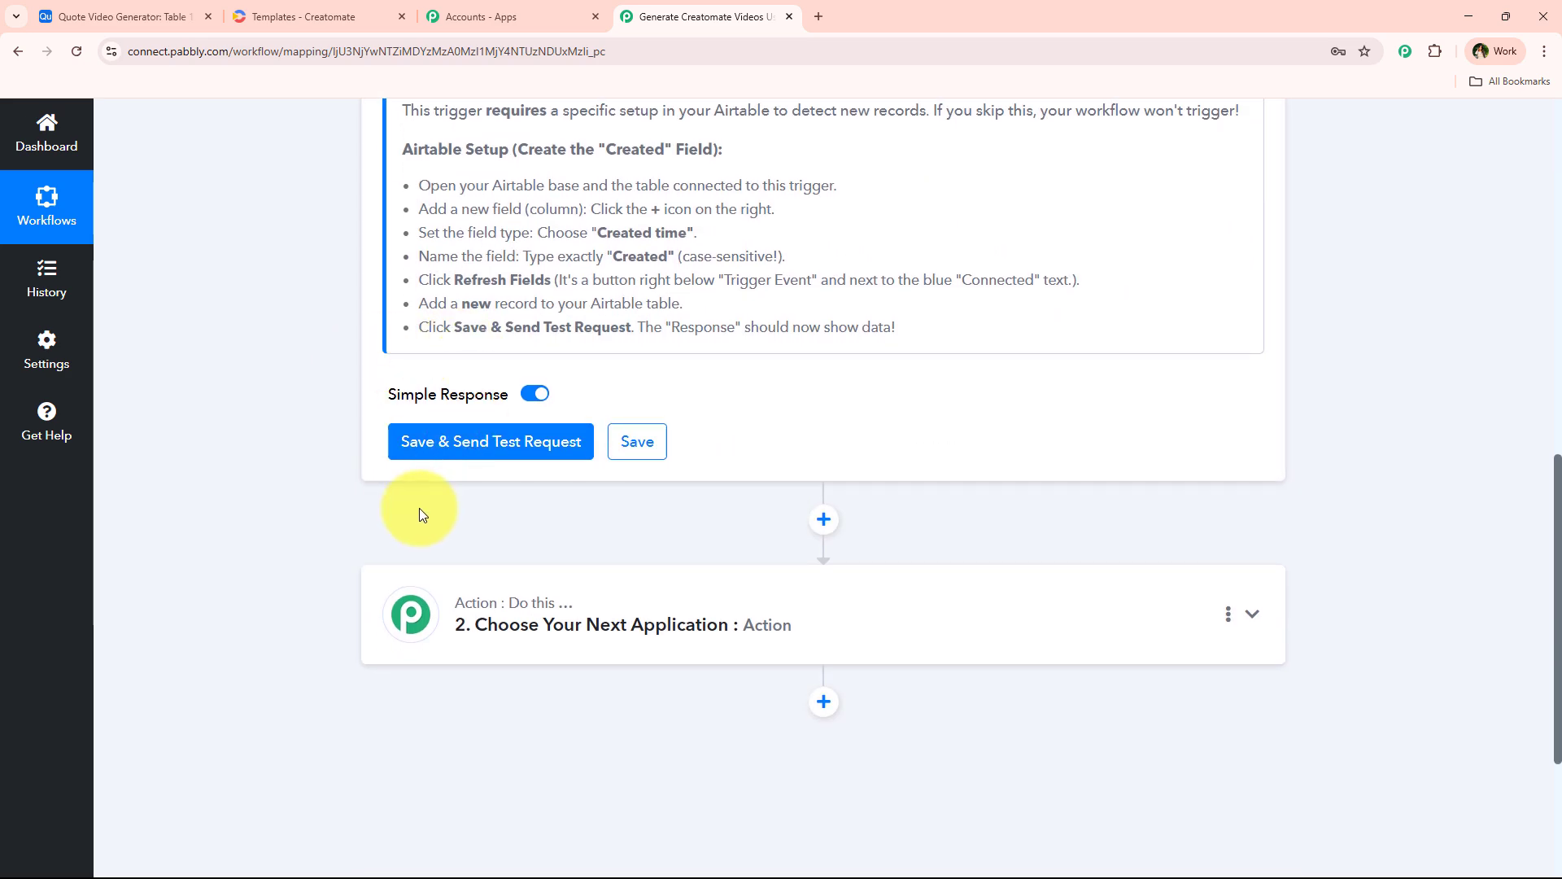
Check the quote and author in the existing Airtable record, and save the trigger with a test request to capture that record.
click(122, 16)
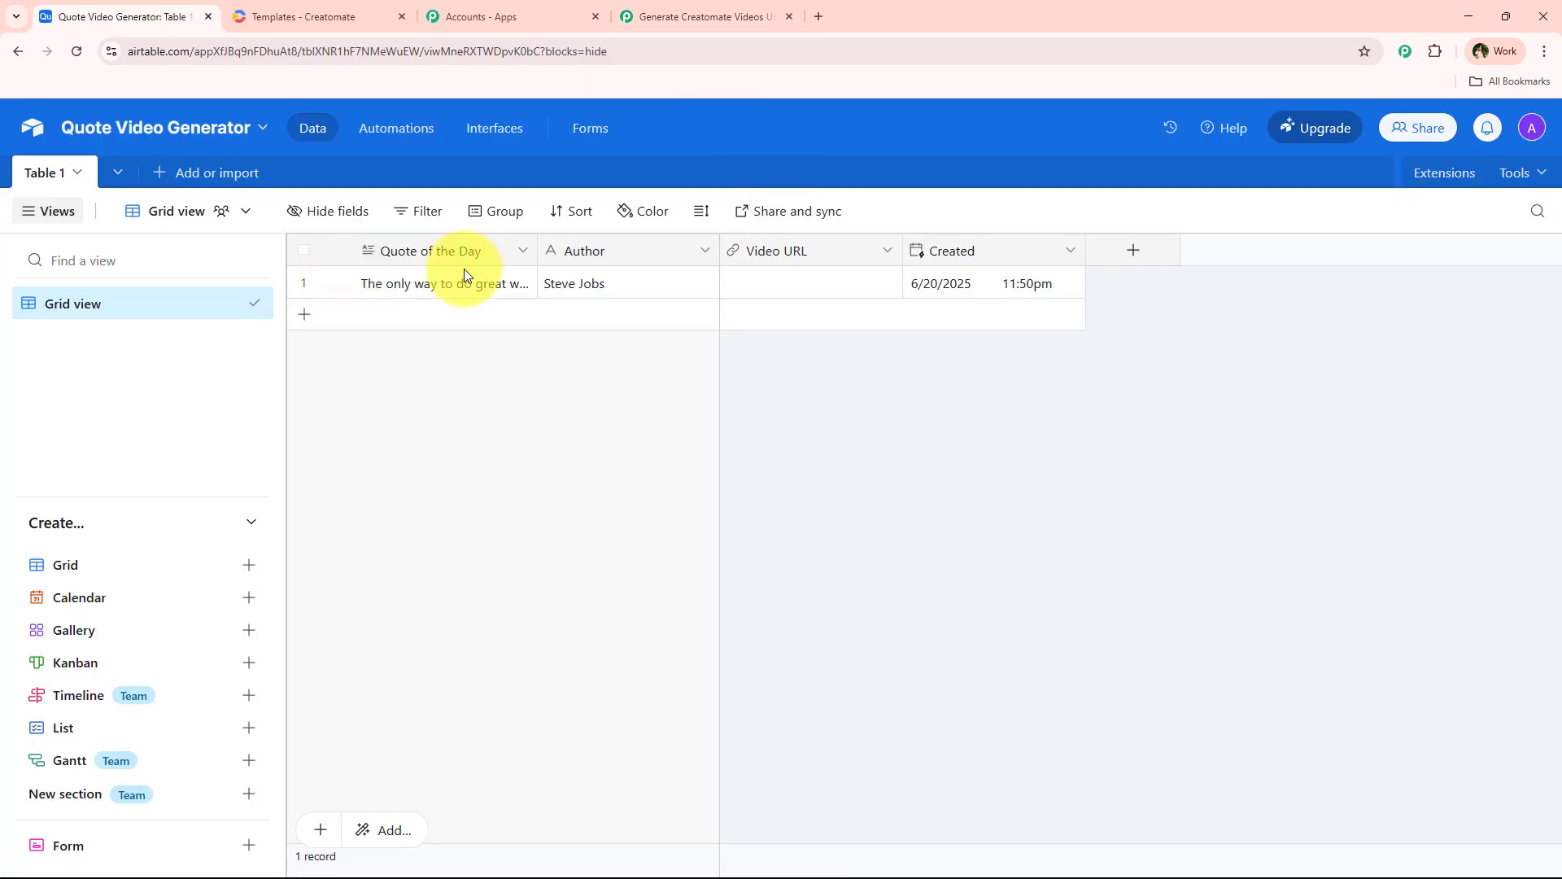
click(630, 16)
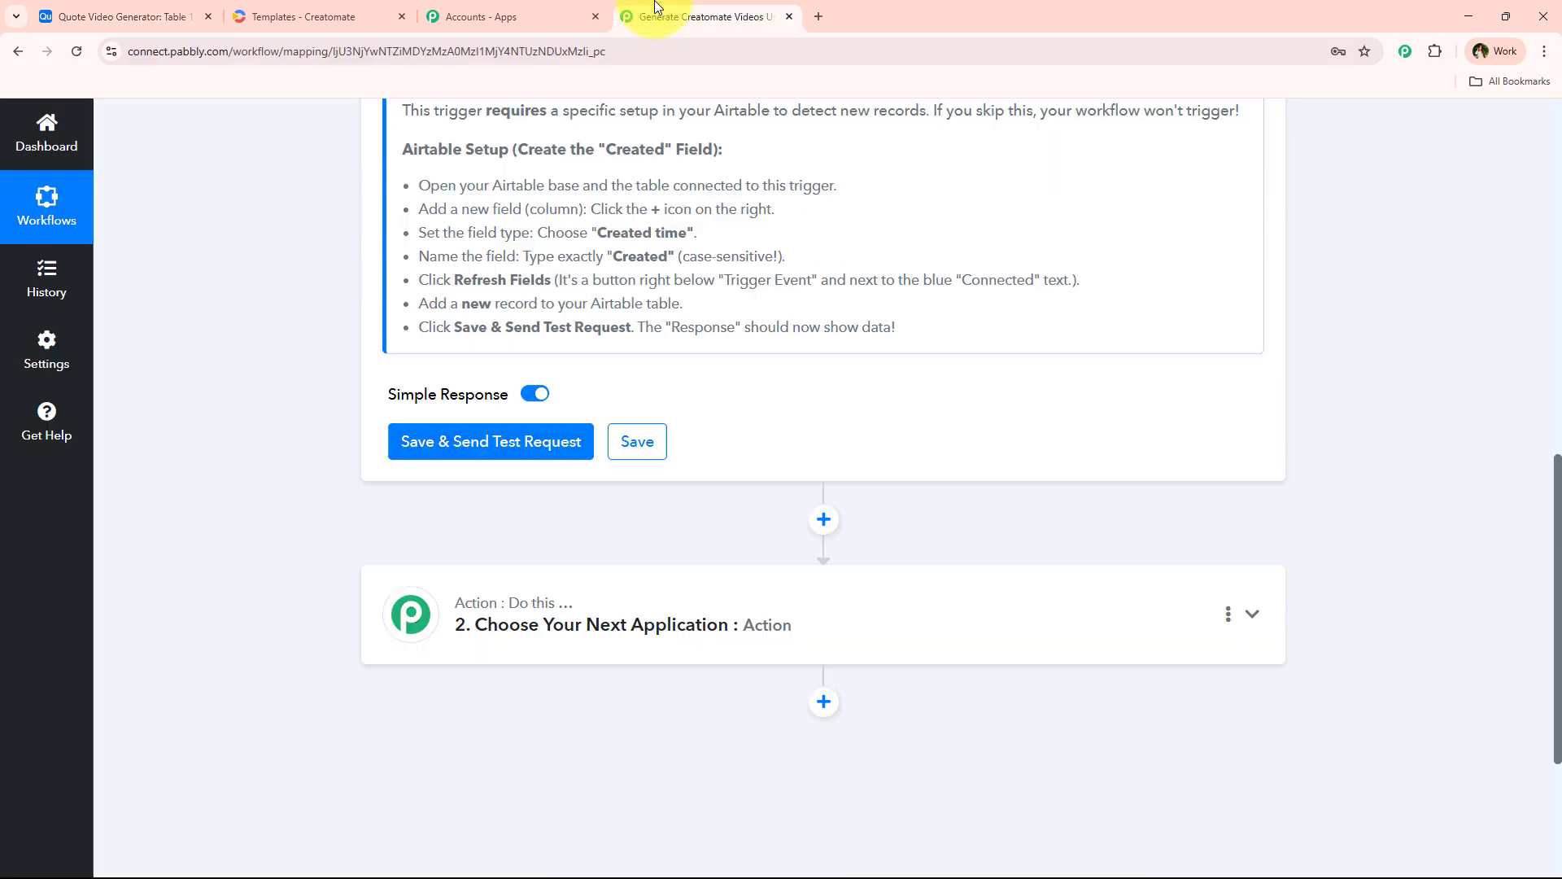
click(107, 10)
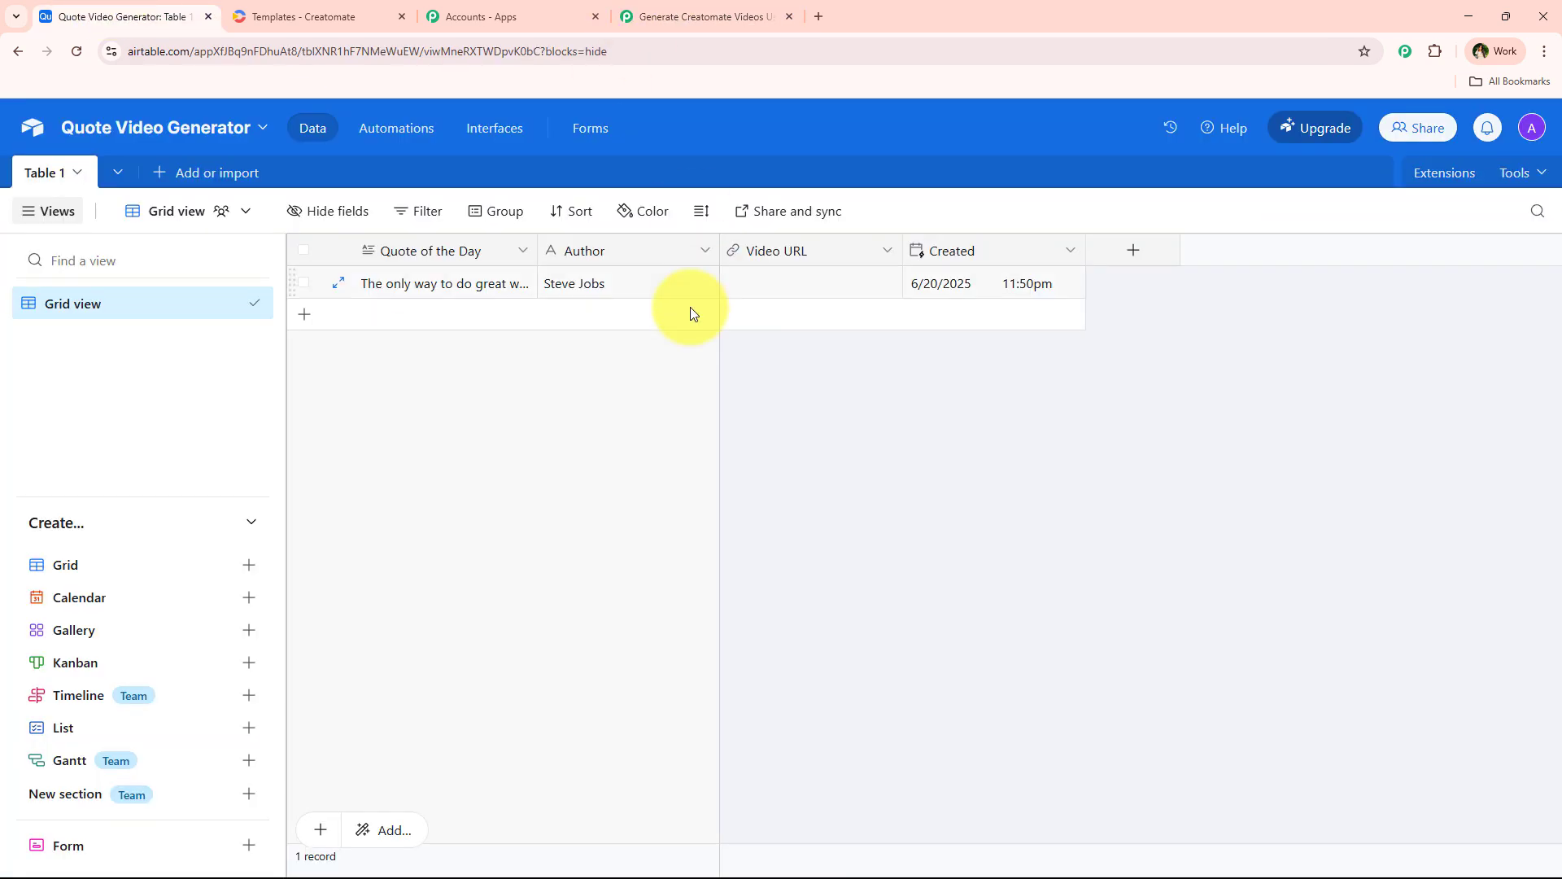
click(458, 291)
click(576, 282)
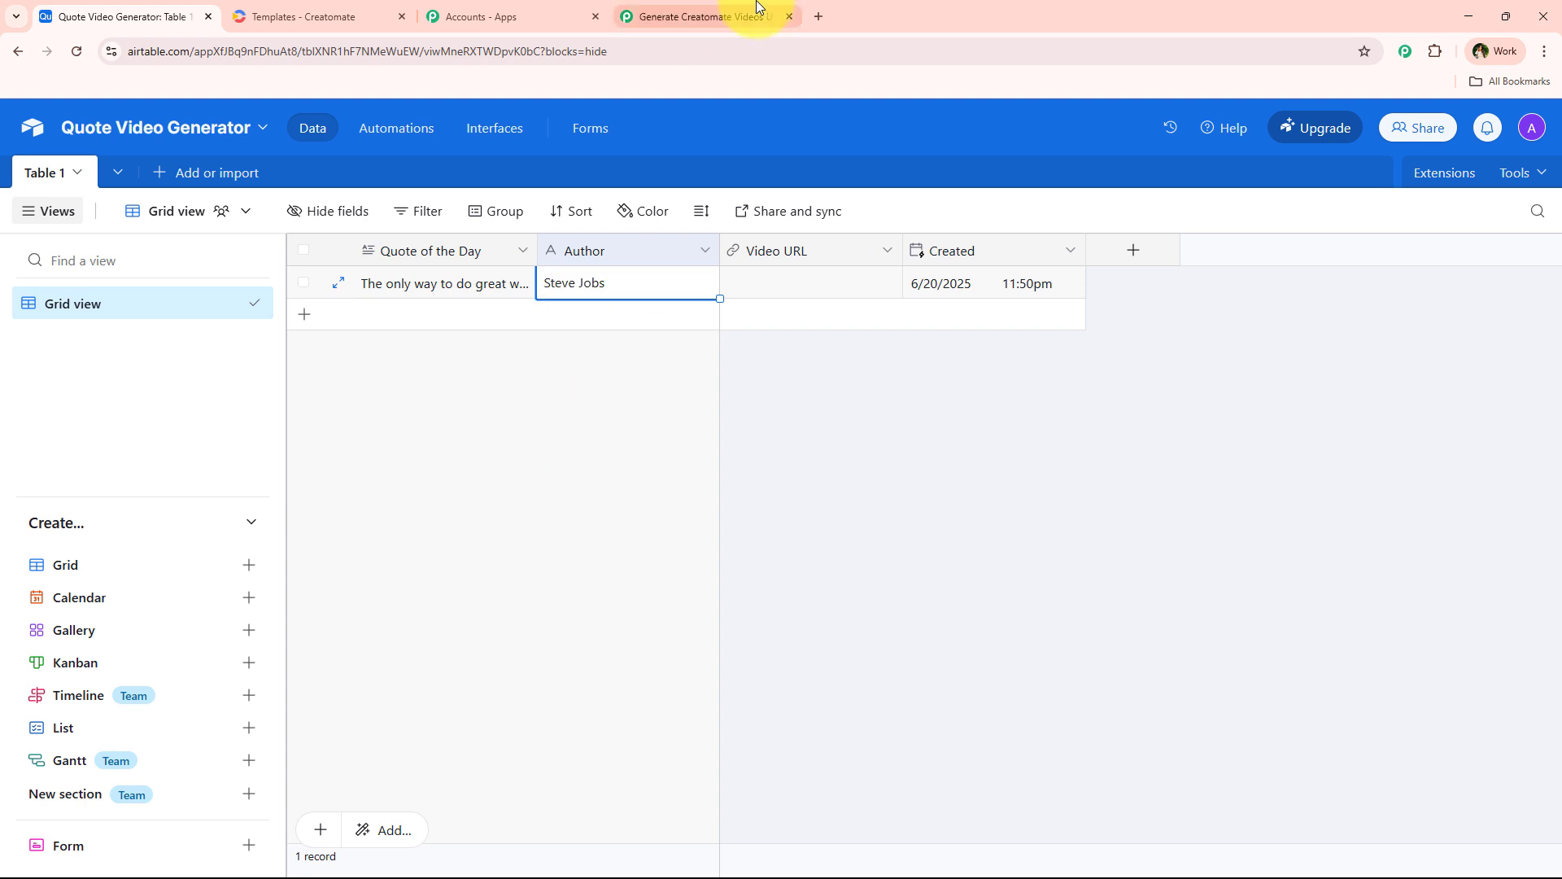
click(708, 16)
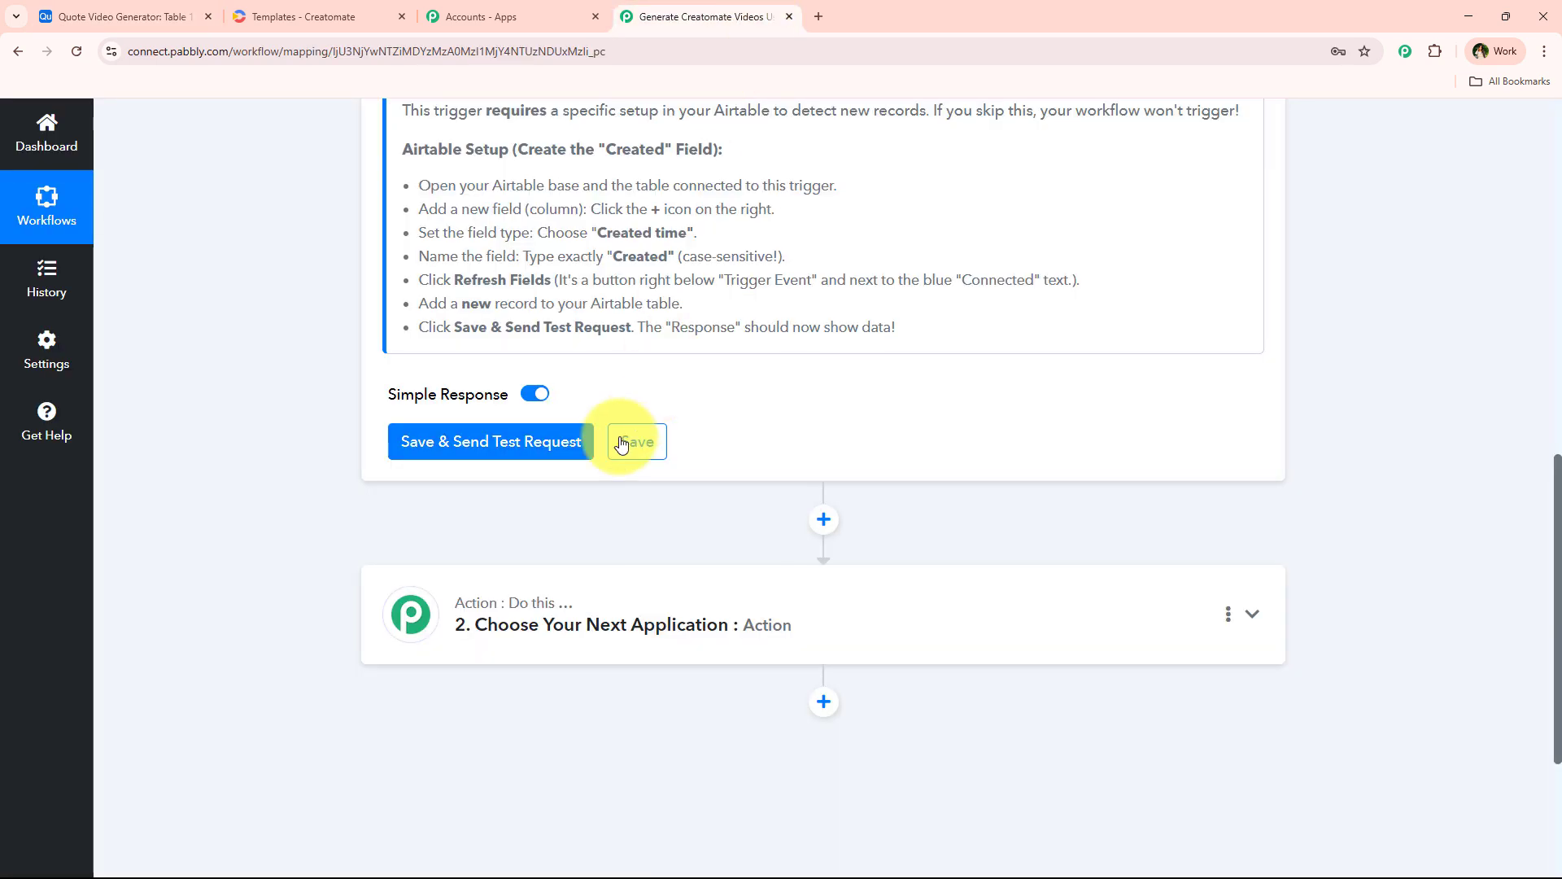
click(579, 456)
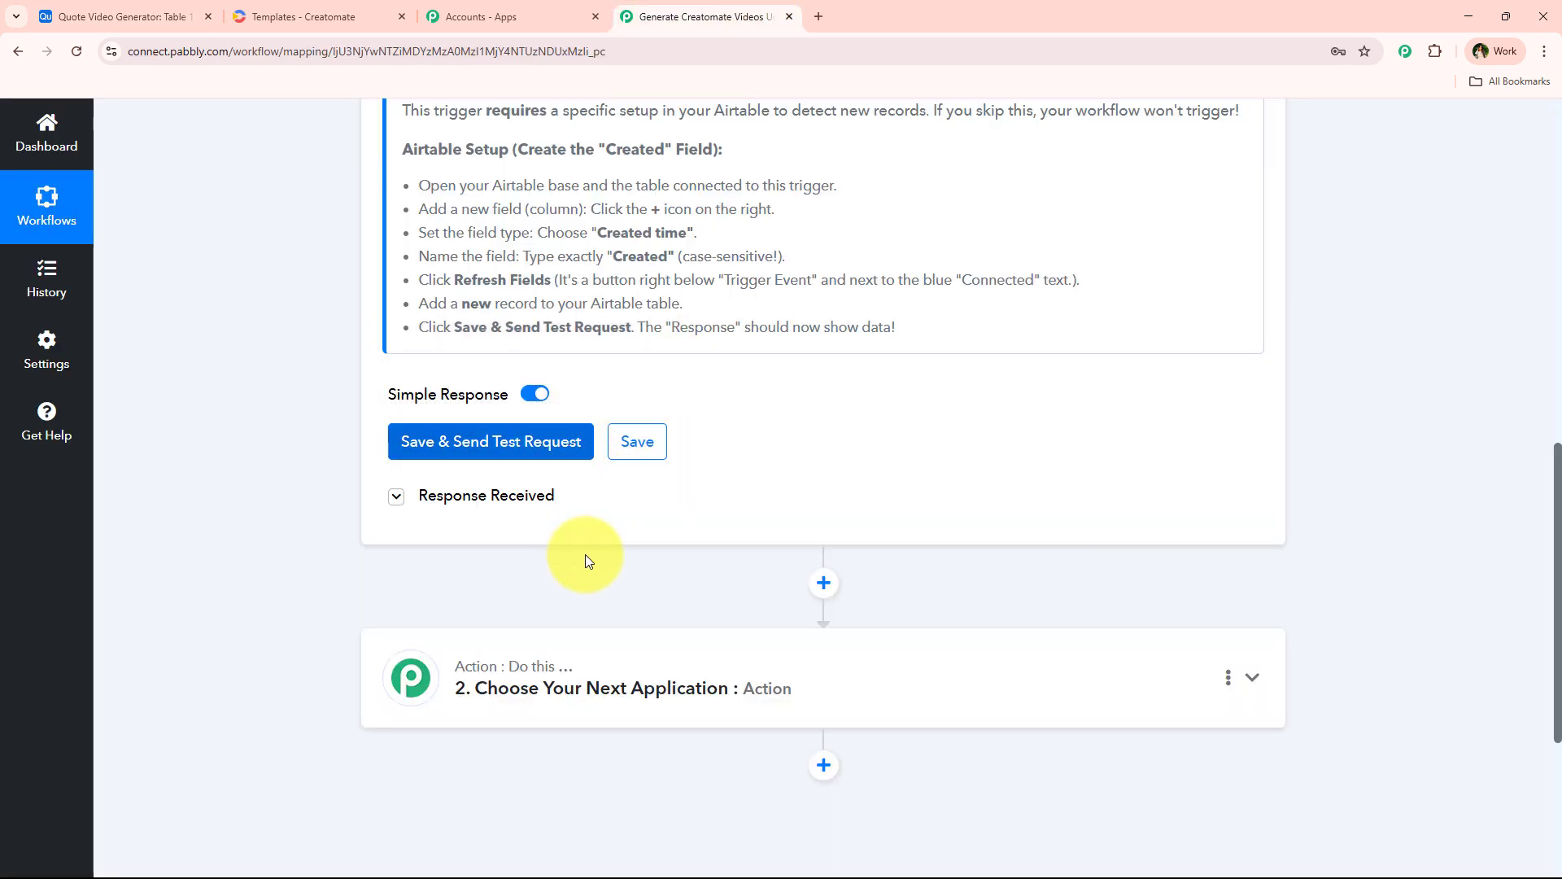
scroll(991, 481, down, 3)
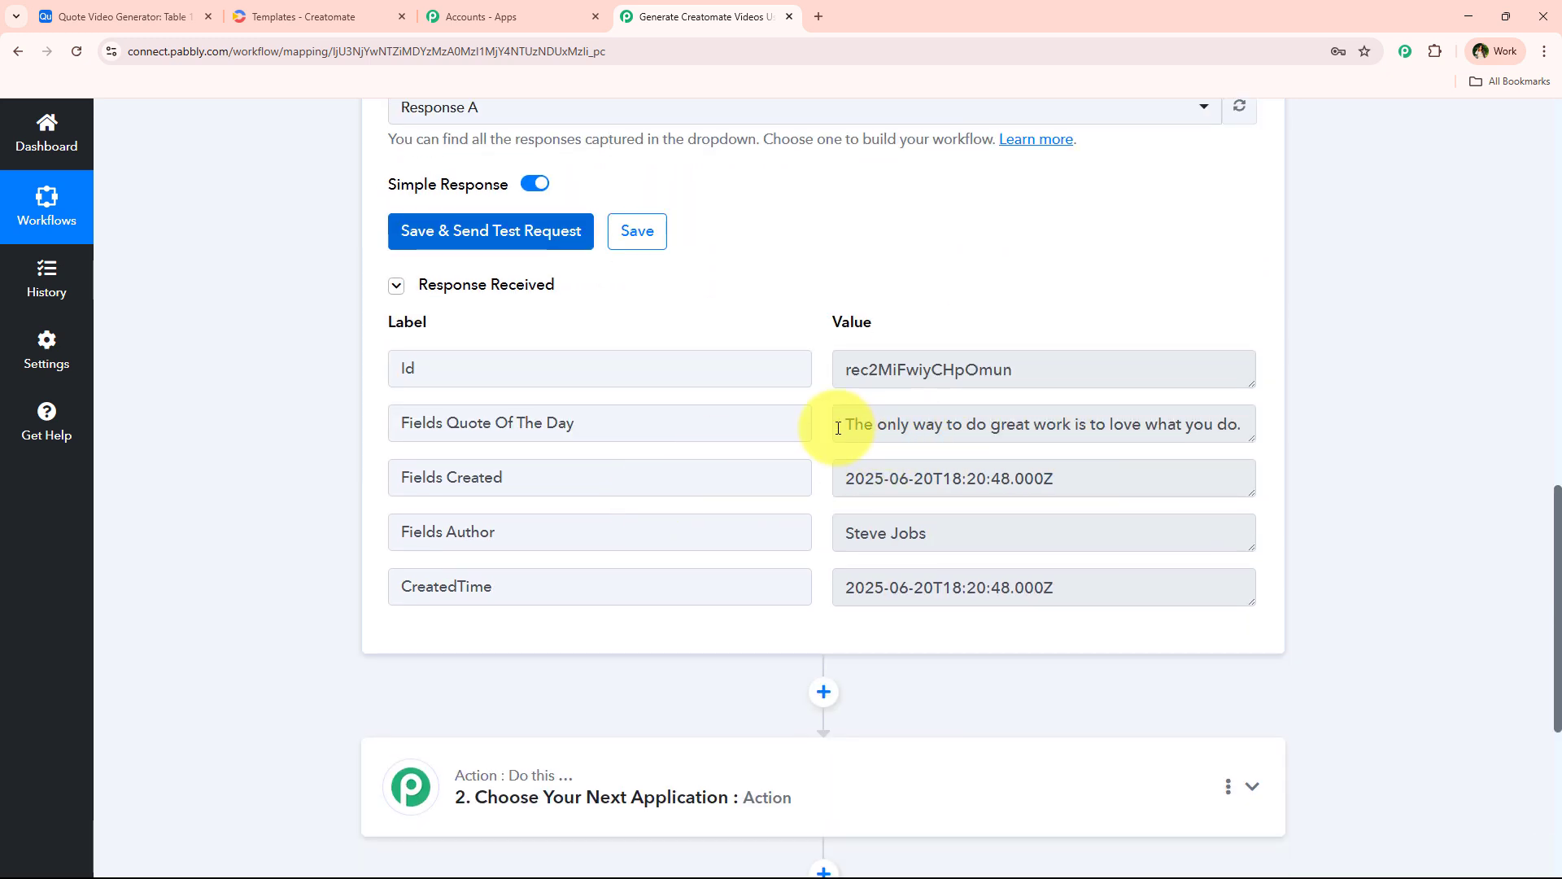
Check the quote and author values in the response captured by the Airtable trigger.
drag(823, 425, 1284, 428)
drag(1047, 532, 500, 555)
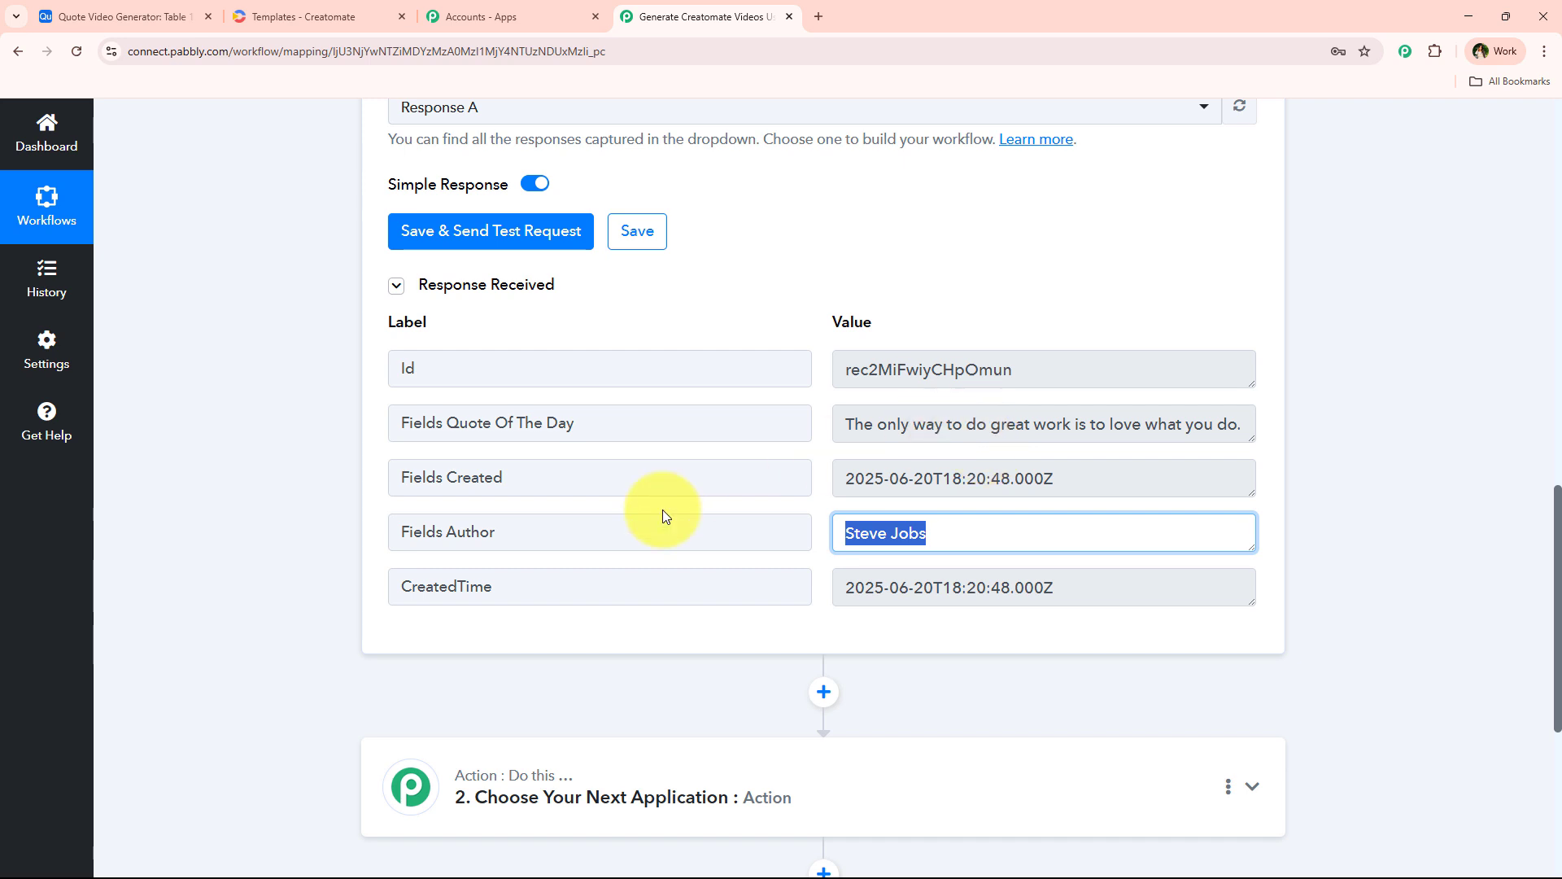
click(655, 537)
click(925, 426)
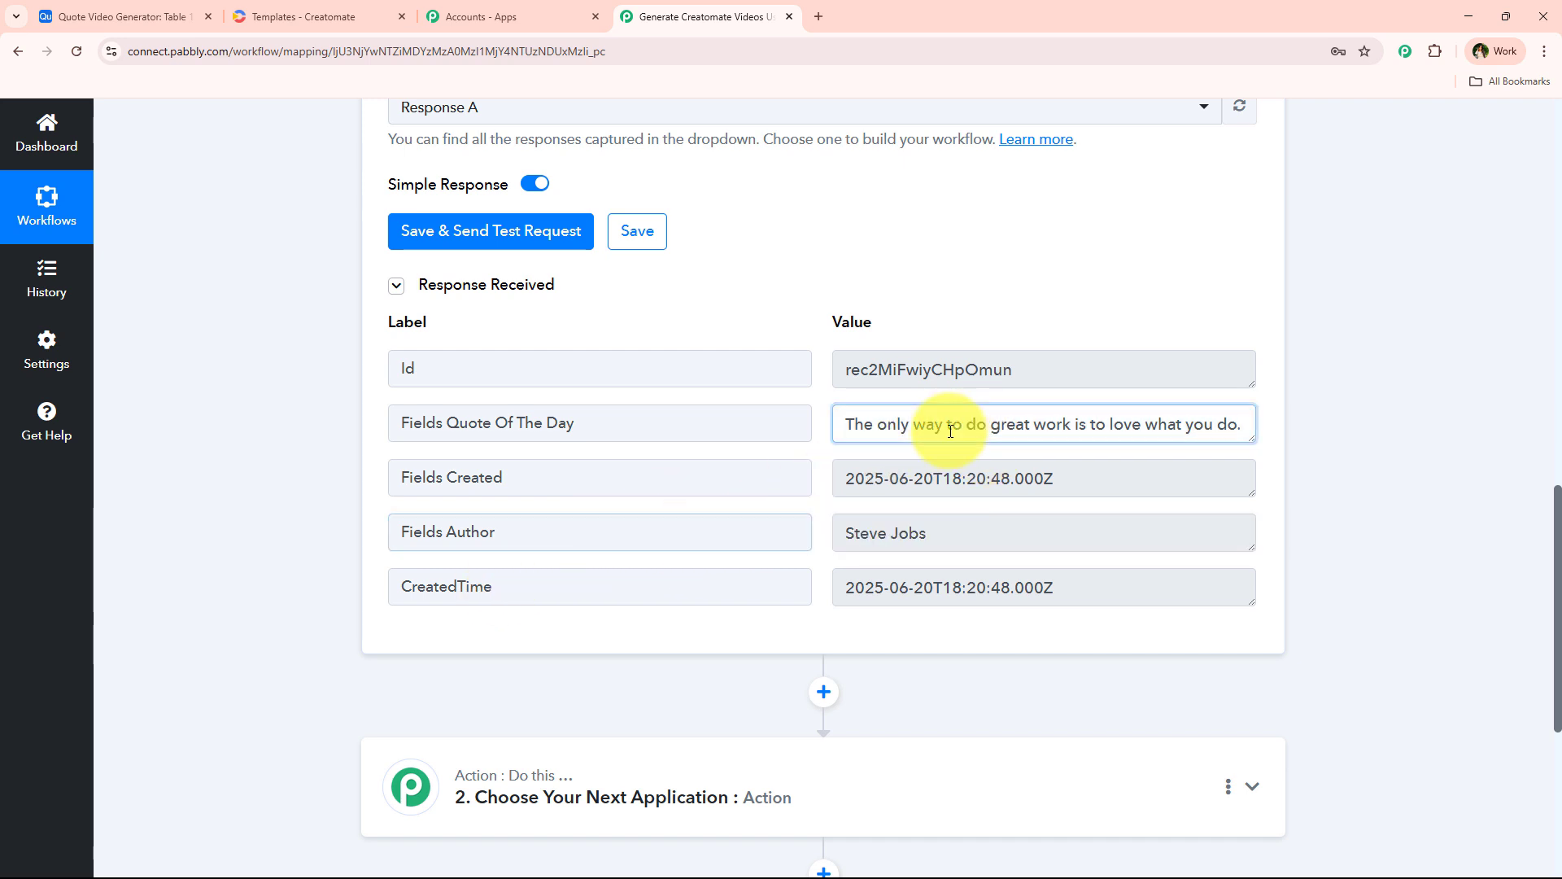
click(294, 630)
Collapse the Airtable trigger step and expand the second step to choose its application.
scroll(268, 394, up, 15)
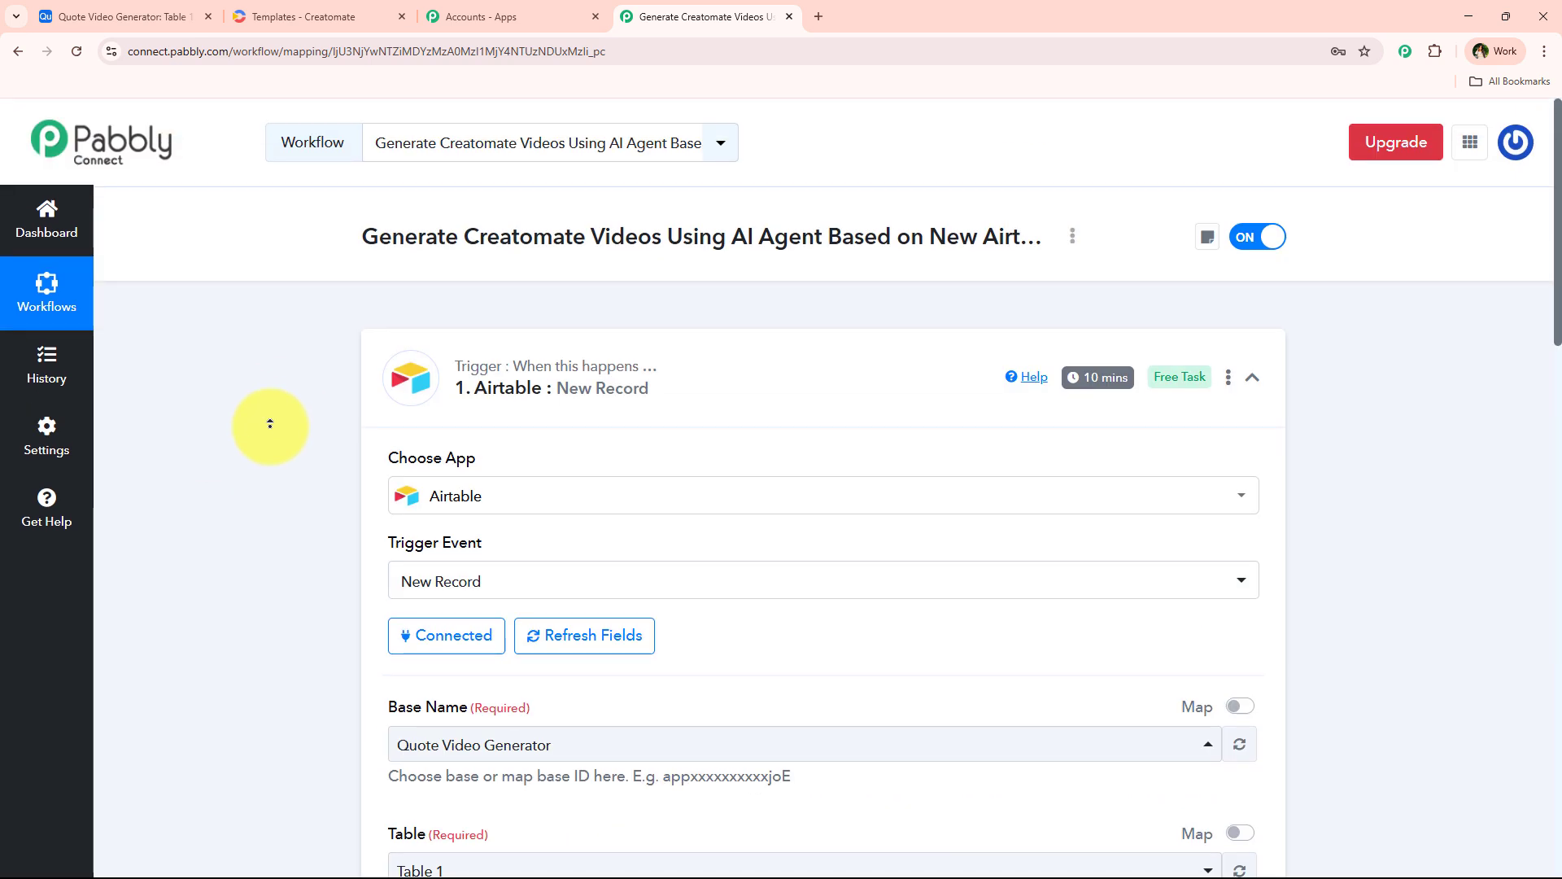
click(663, 391)
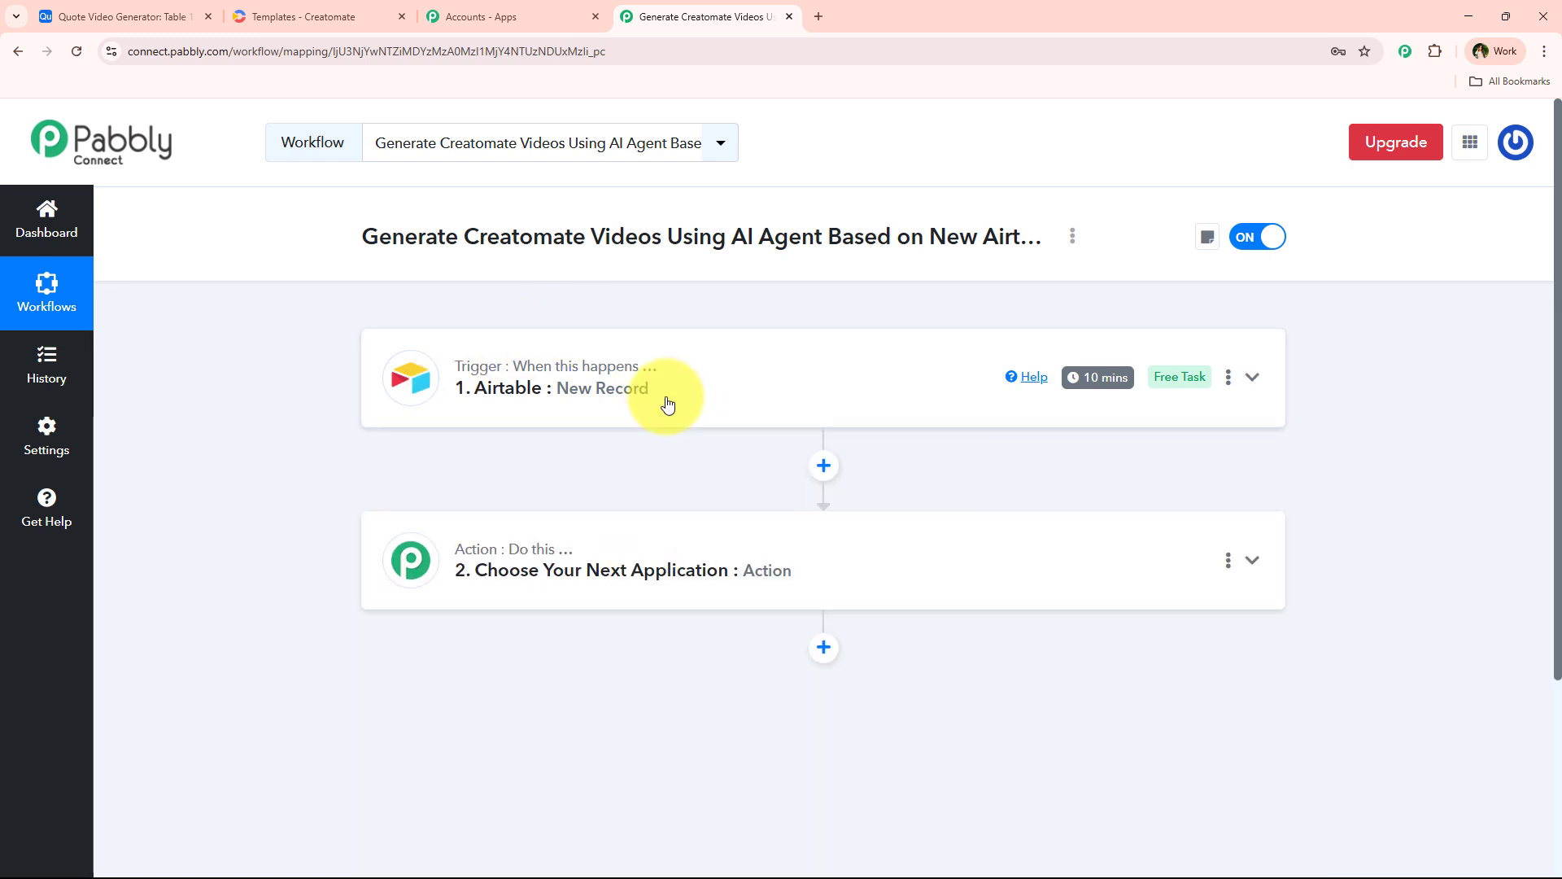
click(672, 568)
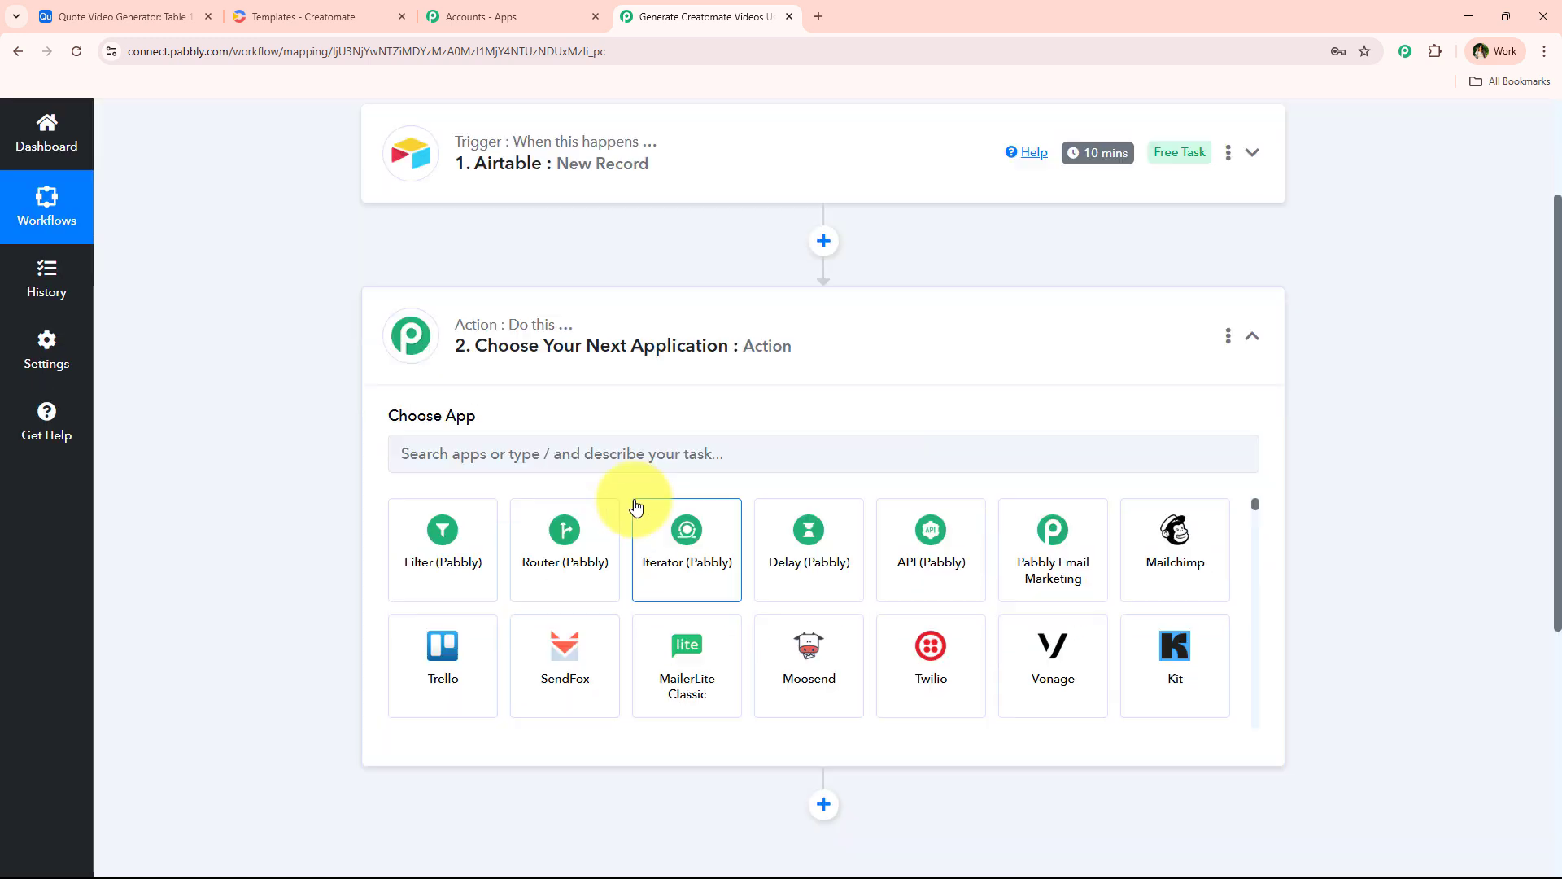
scroll(281, 675, up, 3)
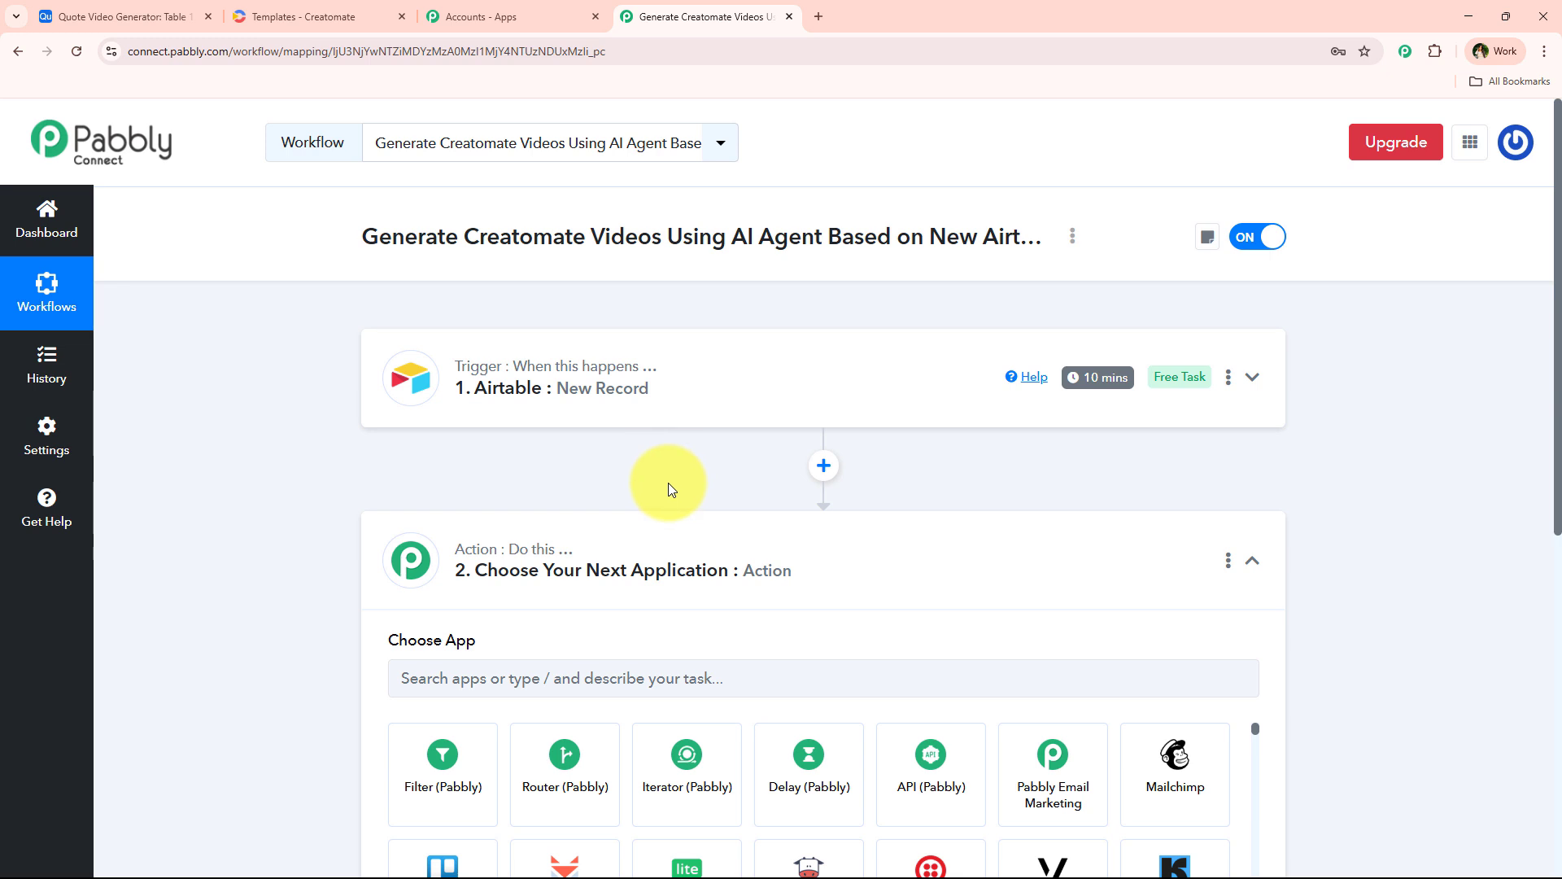
Switch to Creatomate, open the Insta Quote Center template, and preview its quote card and background image at about 4.3 seconds.
click(293, 16)
click(647, 377)
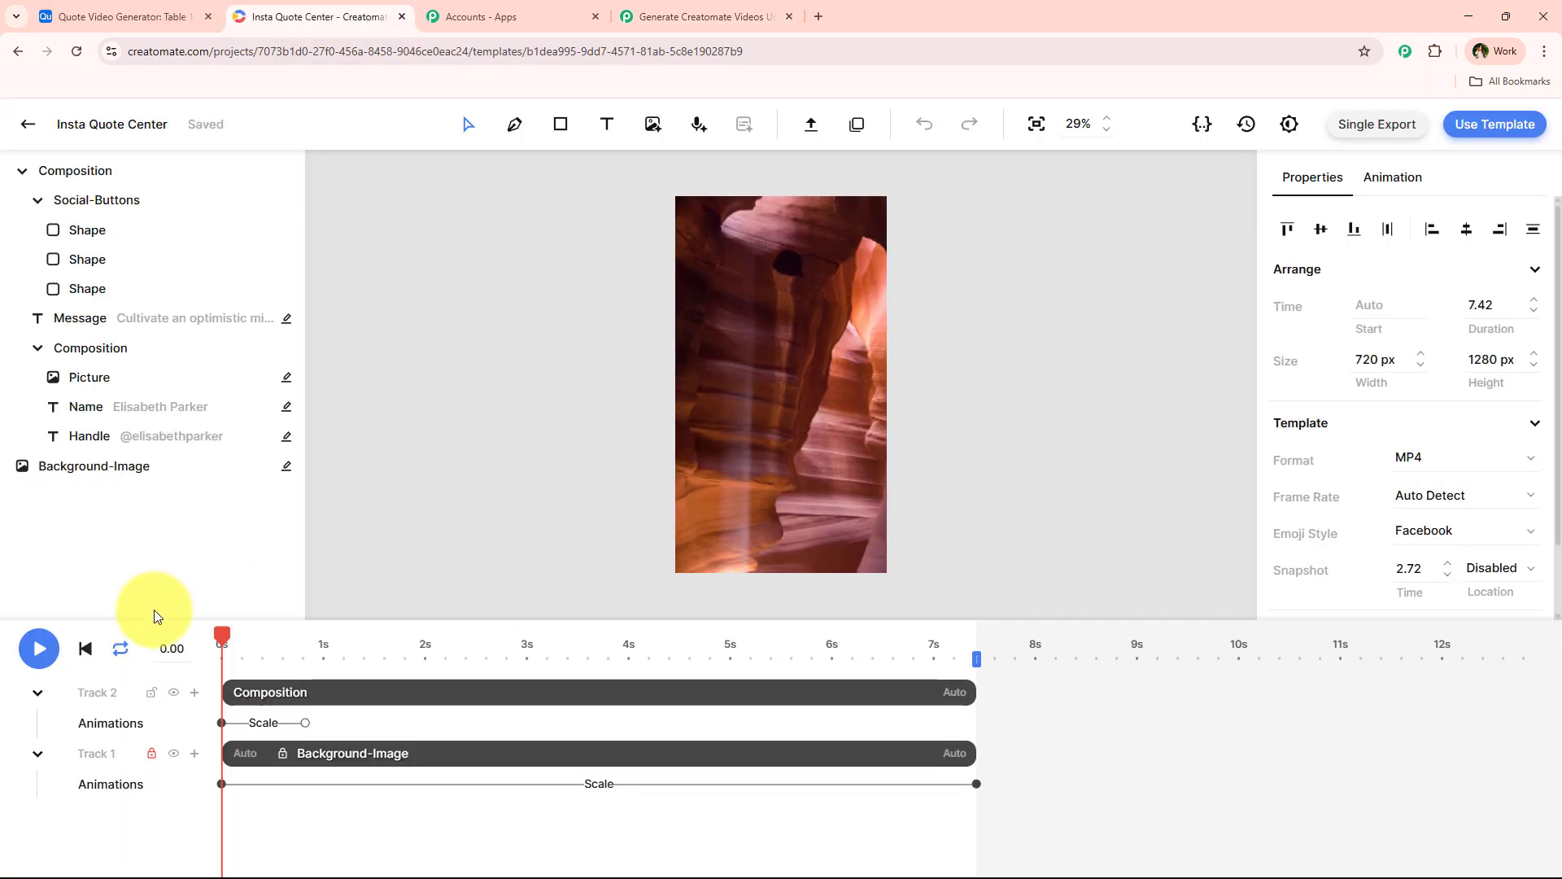
drag(223, 634, 698, 670)
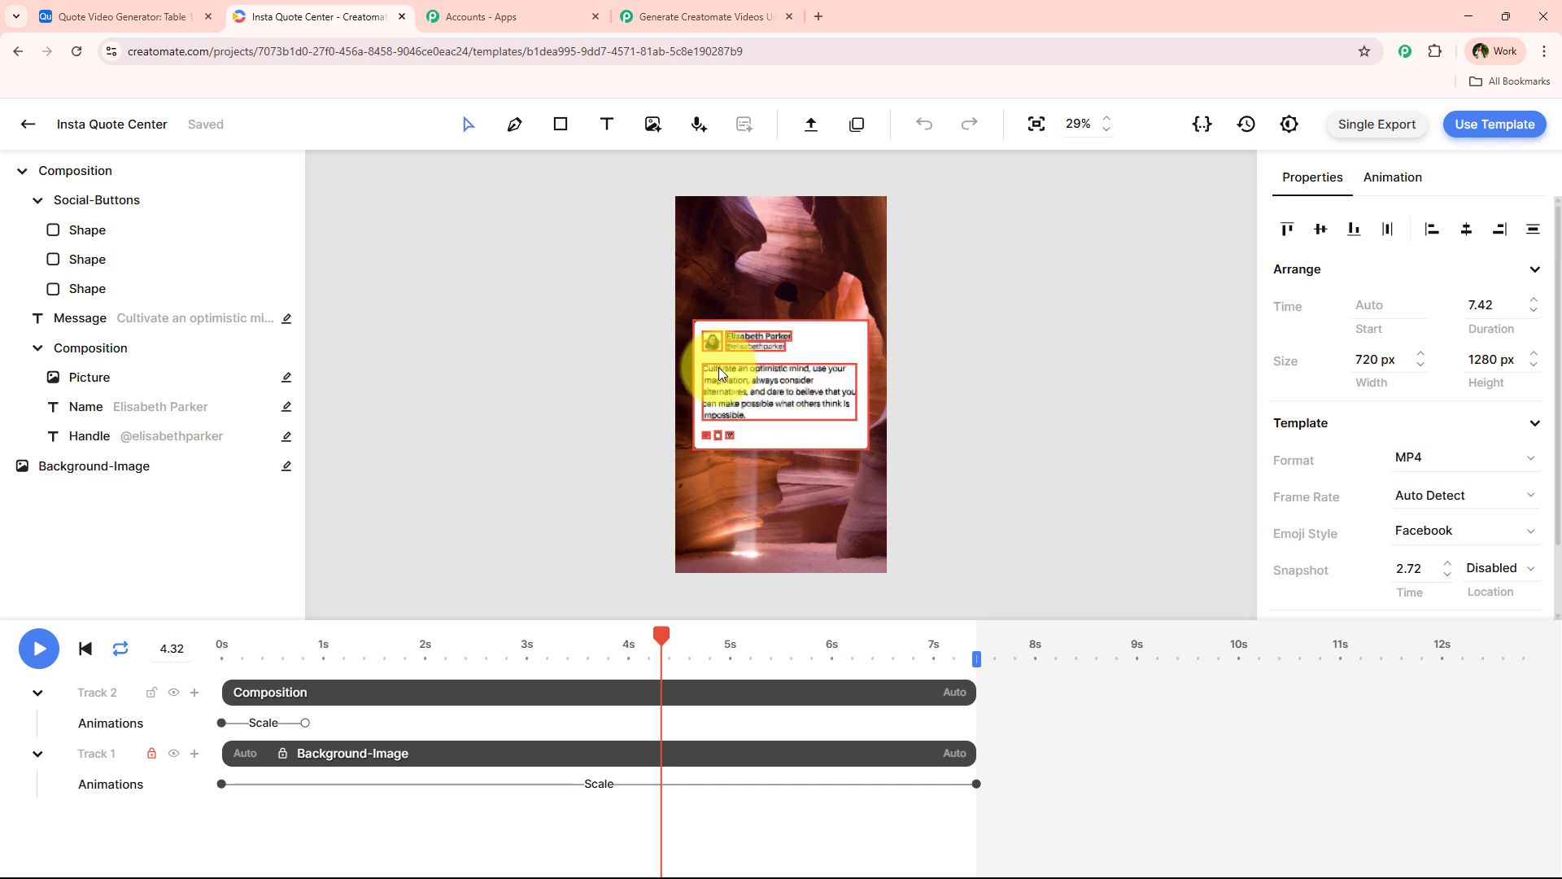
Return to the Pabbly Connect workflow and set the second step's app to OpenAI (ChatGPT, DALL-E, Whisper).
click(681, 20)
scroll(339, 588, down, 3)
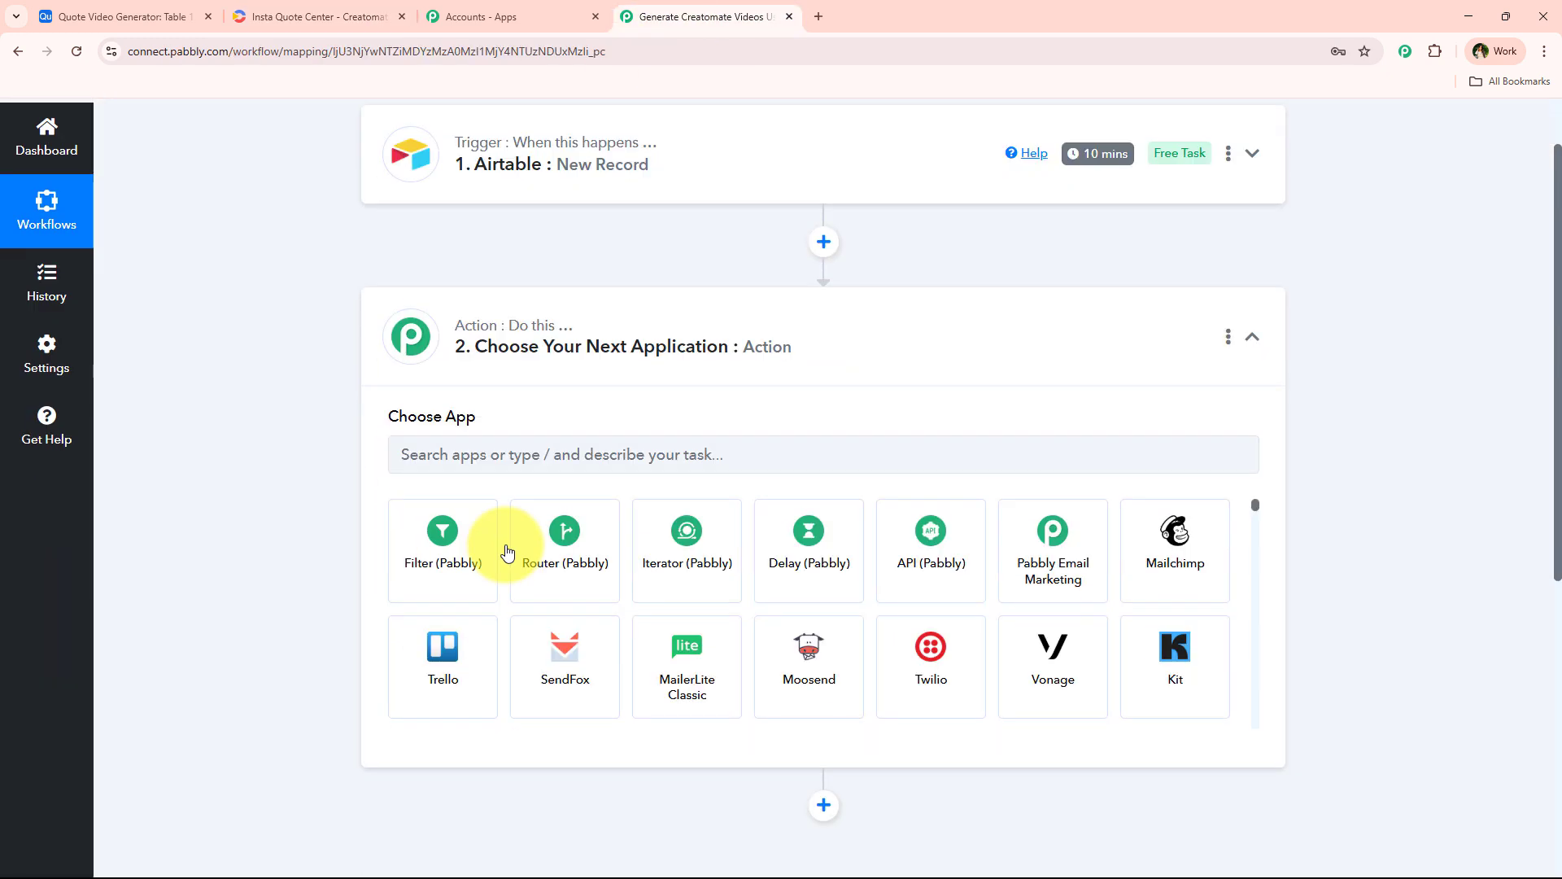
click(671, 428)
text(op)
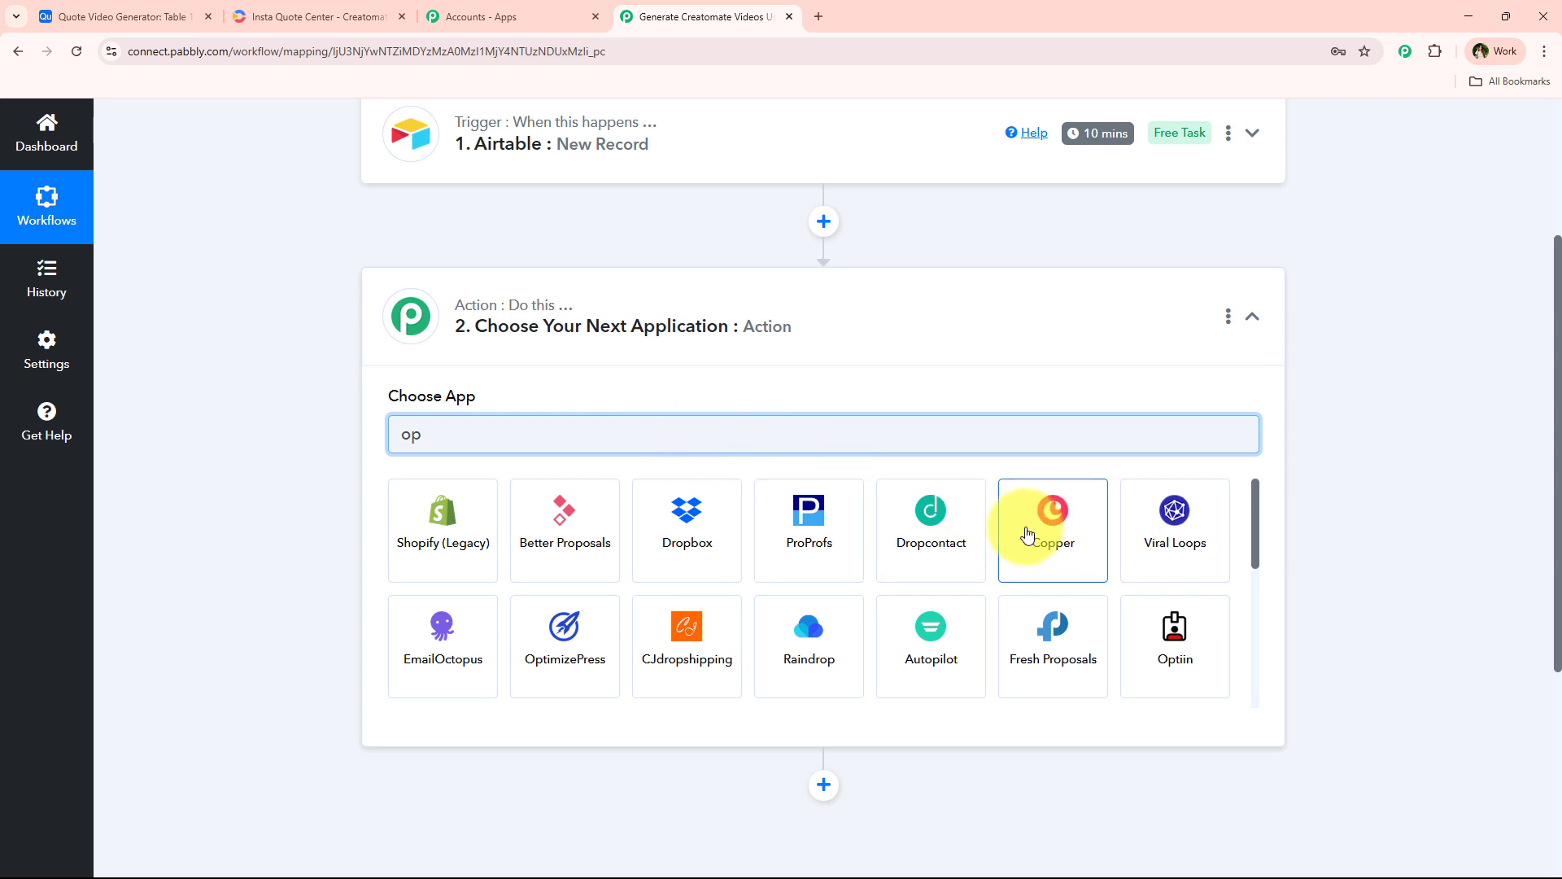
text(e)
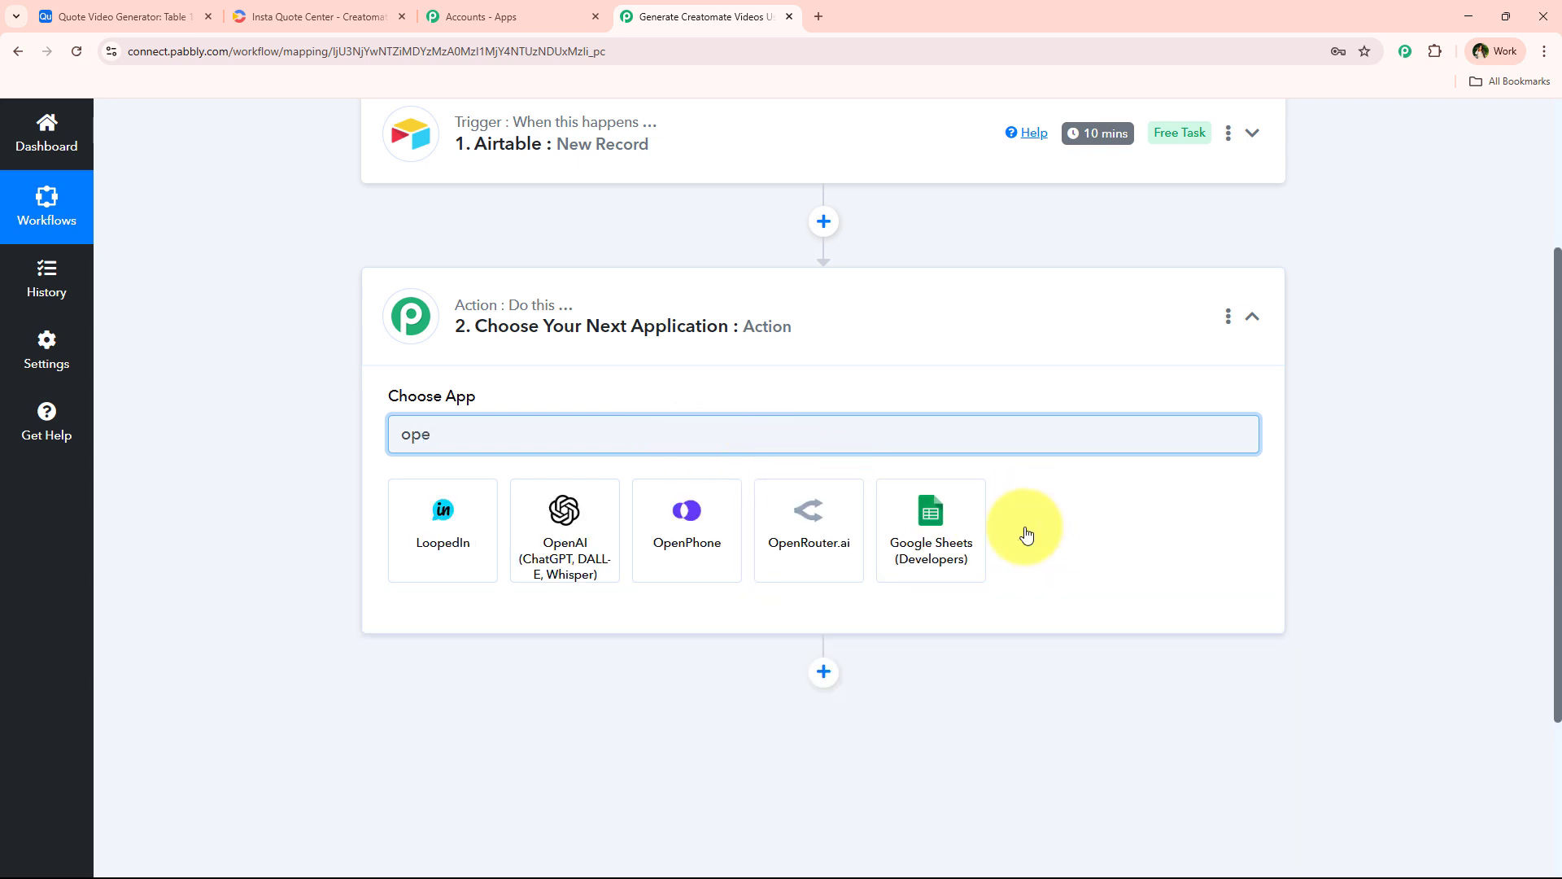
text(n)
click(439, 500)
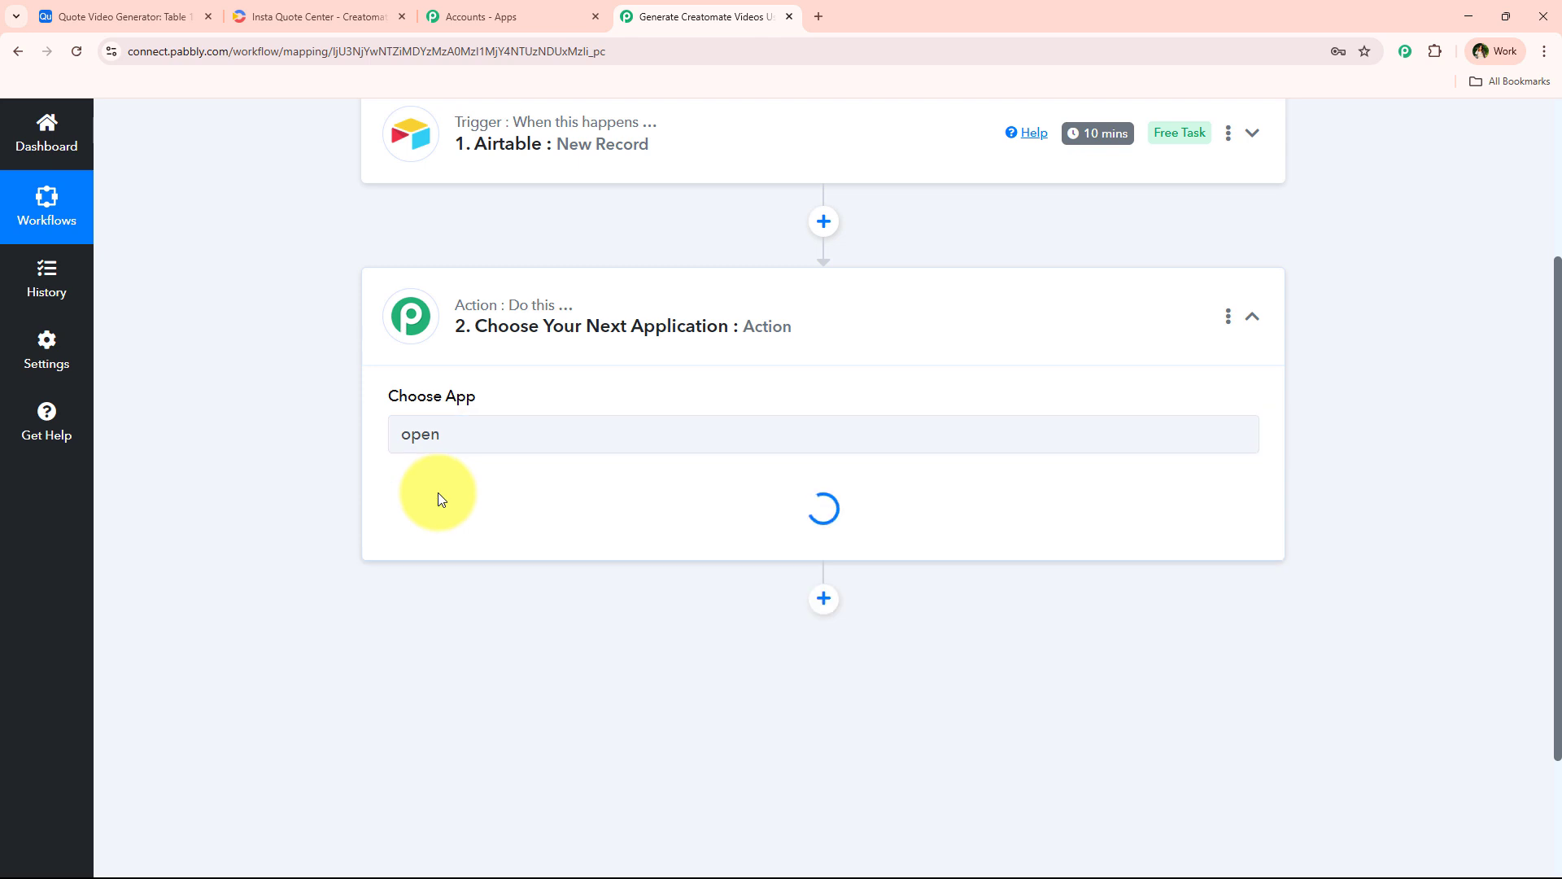
Set the OpenAI step's action event to Generate Image (DALL-E).
click(454, 526)
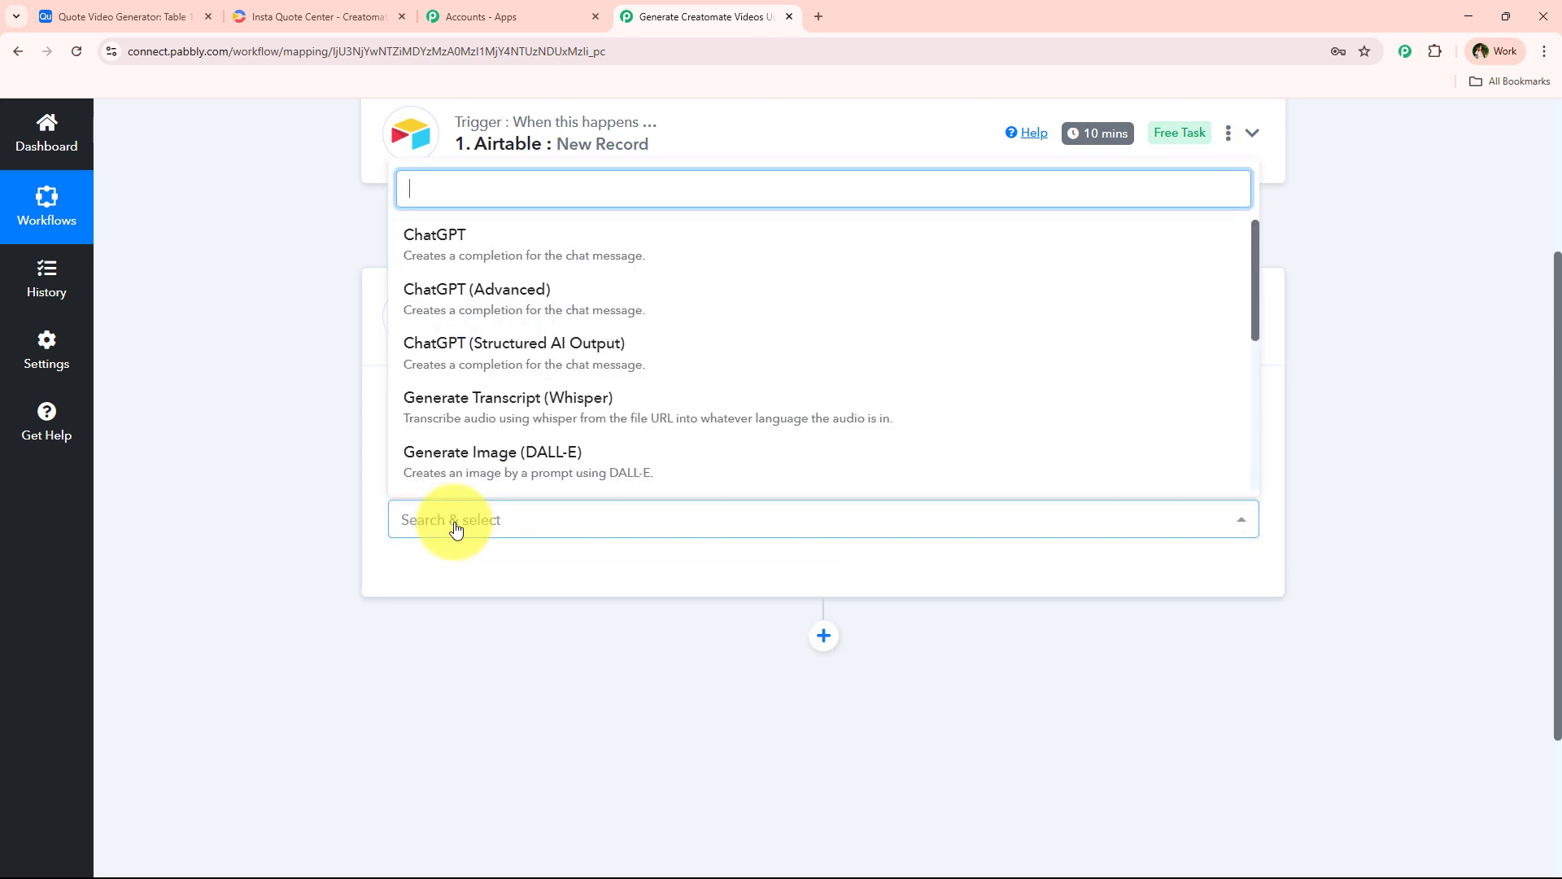
scroll(558, 412, down, 3)
scroll(562, 391, up, 2)
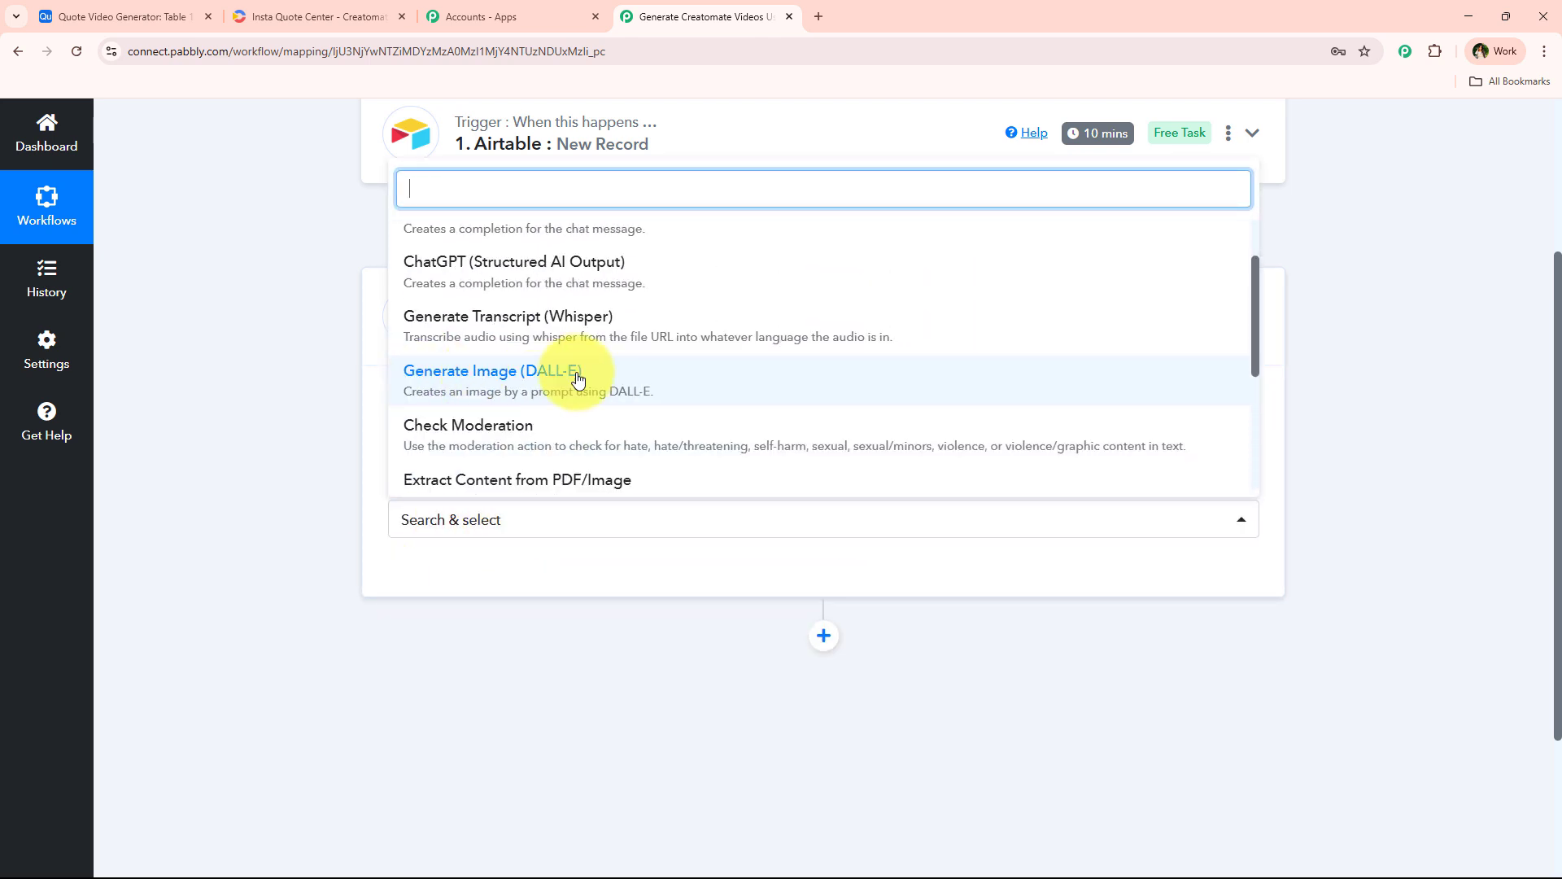
click(578, 379)
Open the OpenAI account connection settings, compare the new and existing connection options, and choose to add a new connection.
click(440, 583)
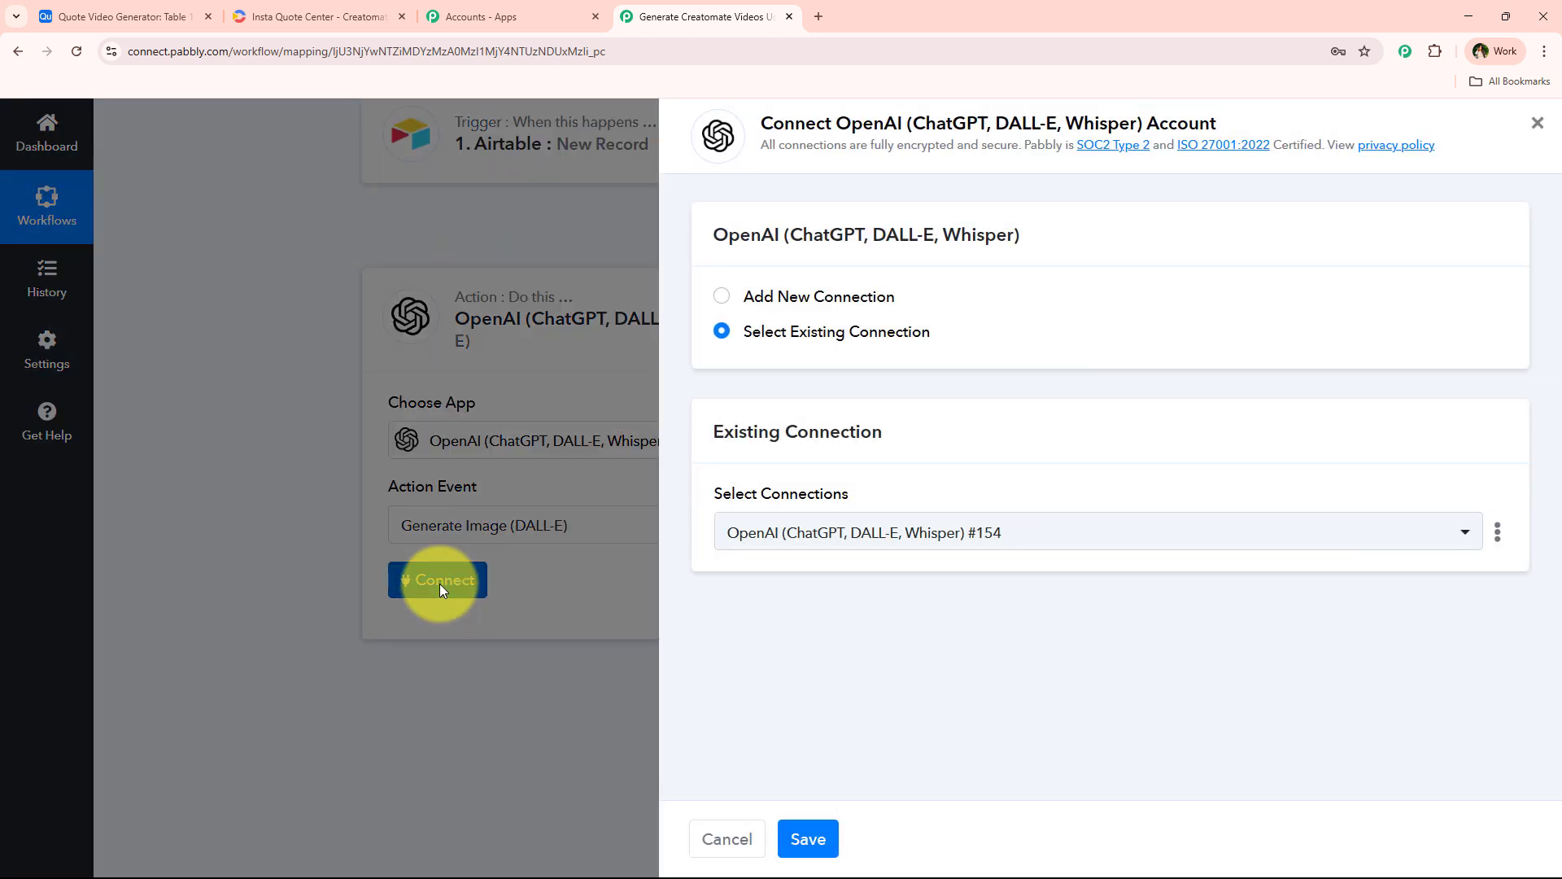
click(736, 298)
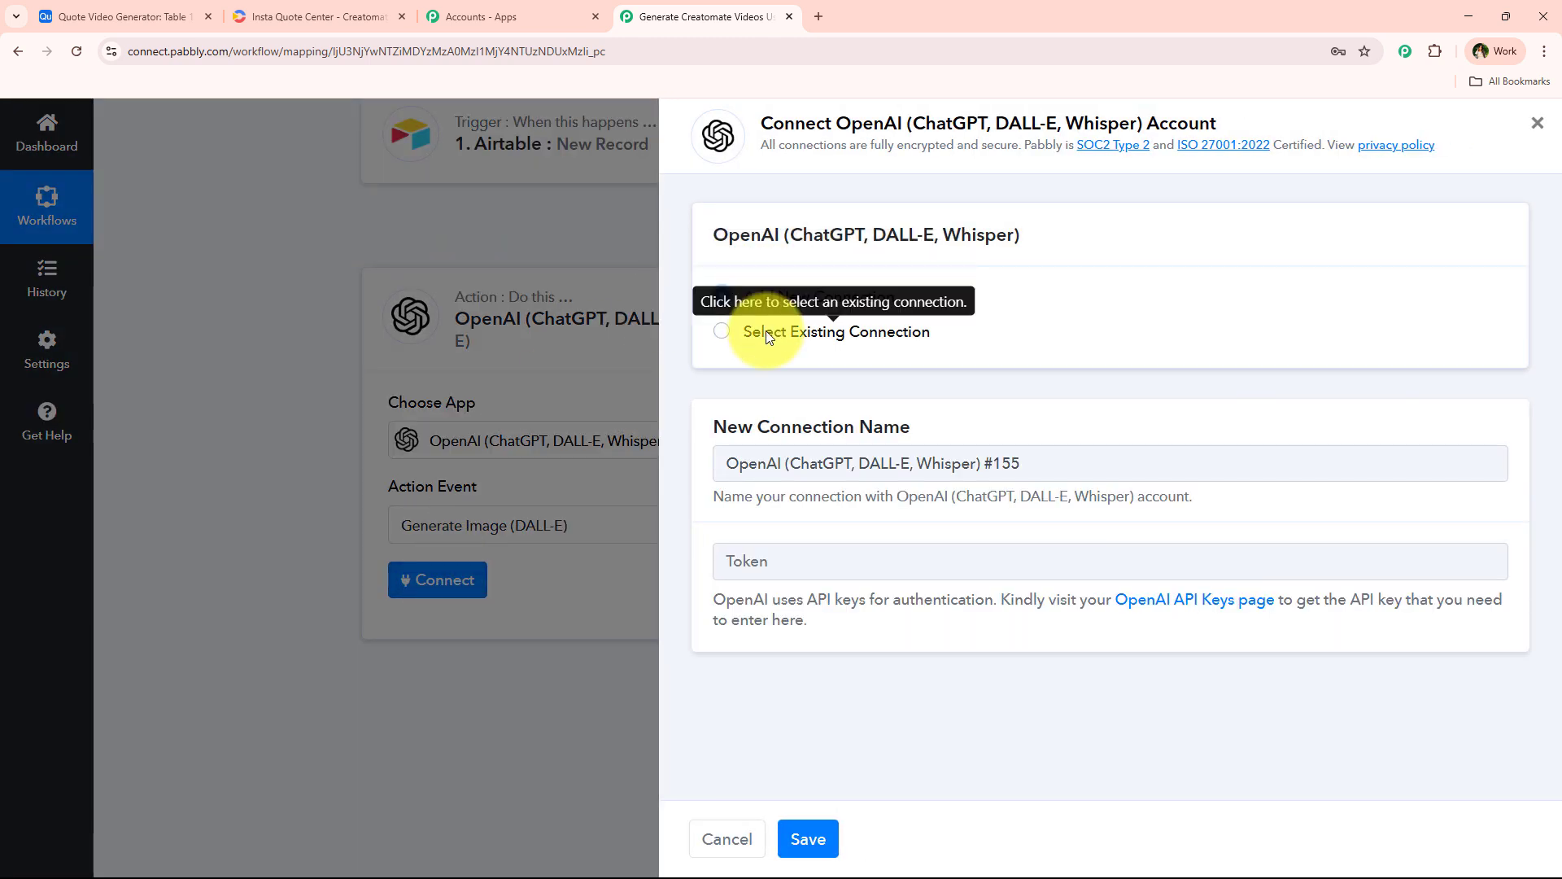
click(768, 333)
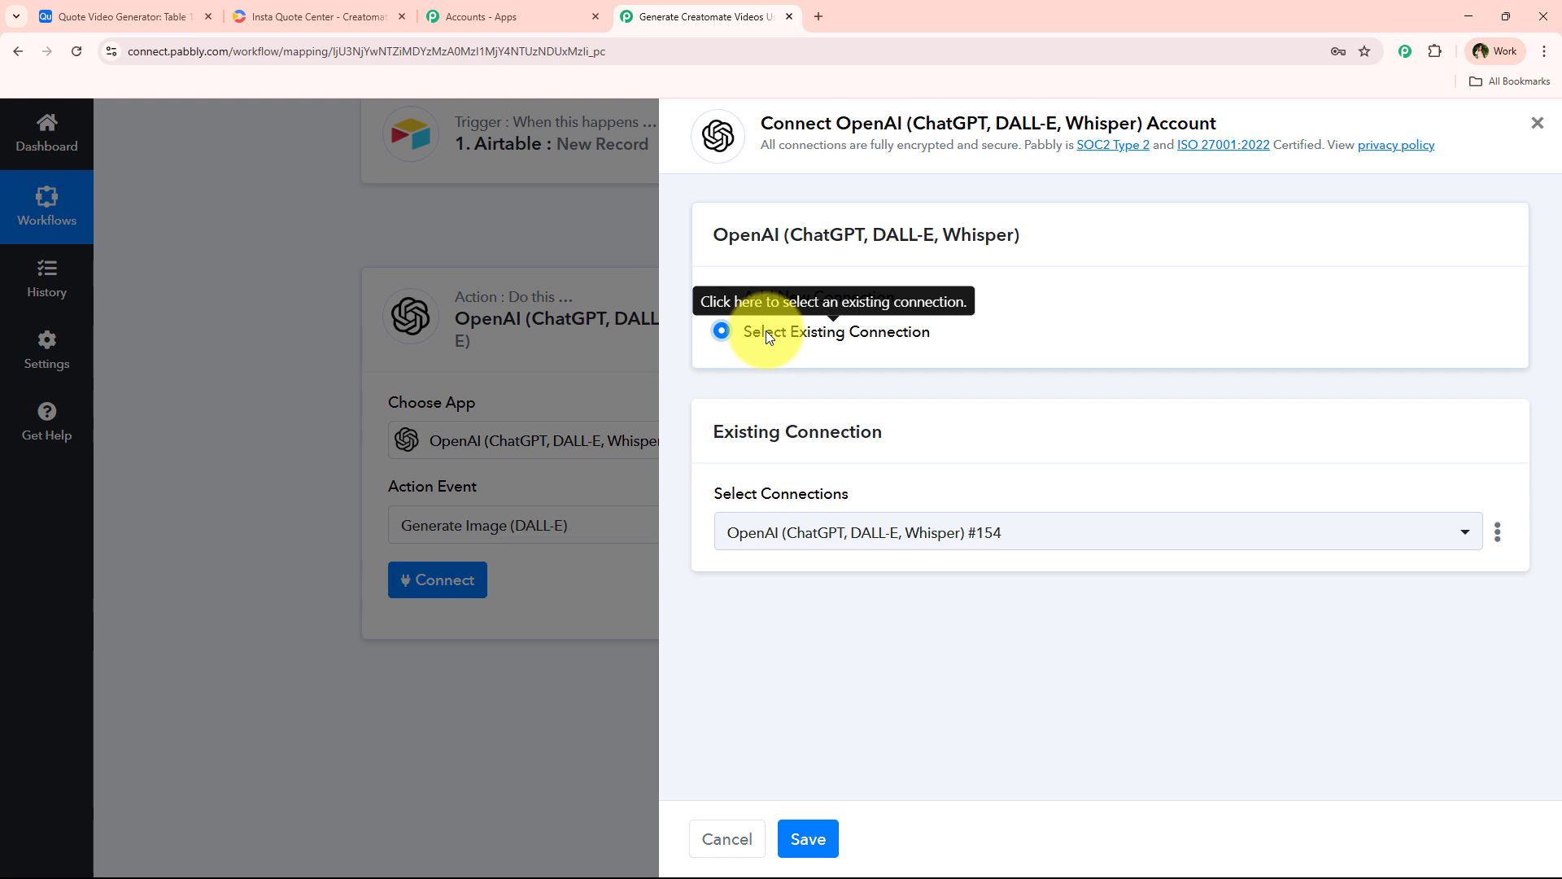
drag(832, 123, 908, 133)
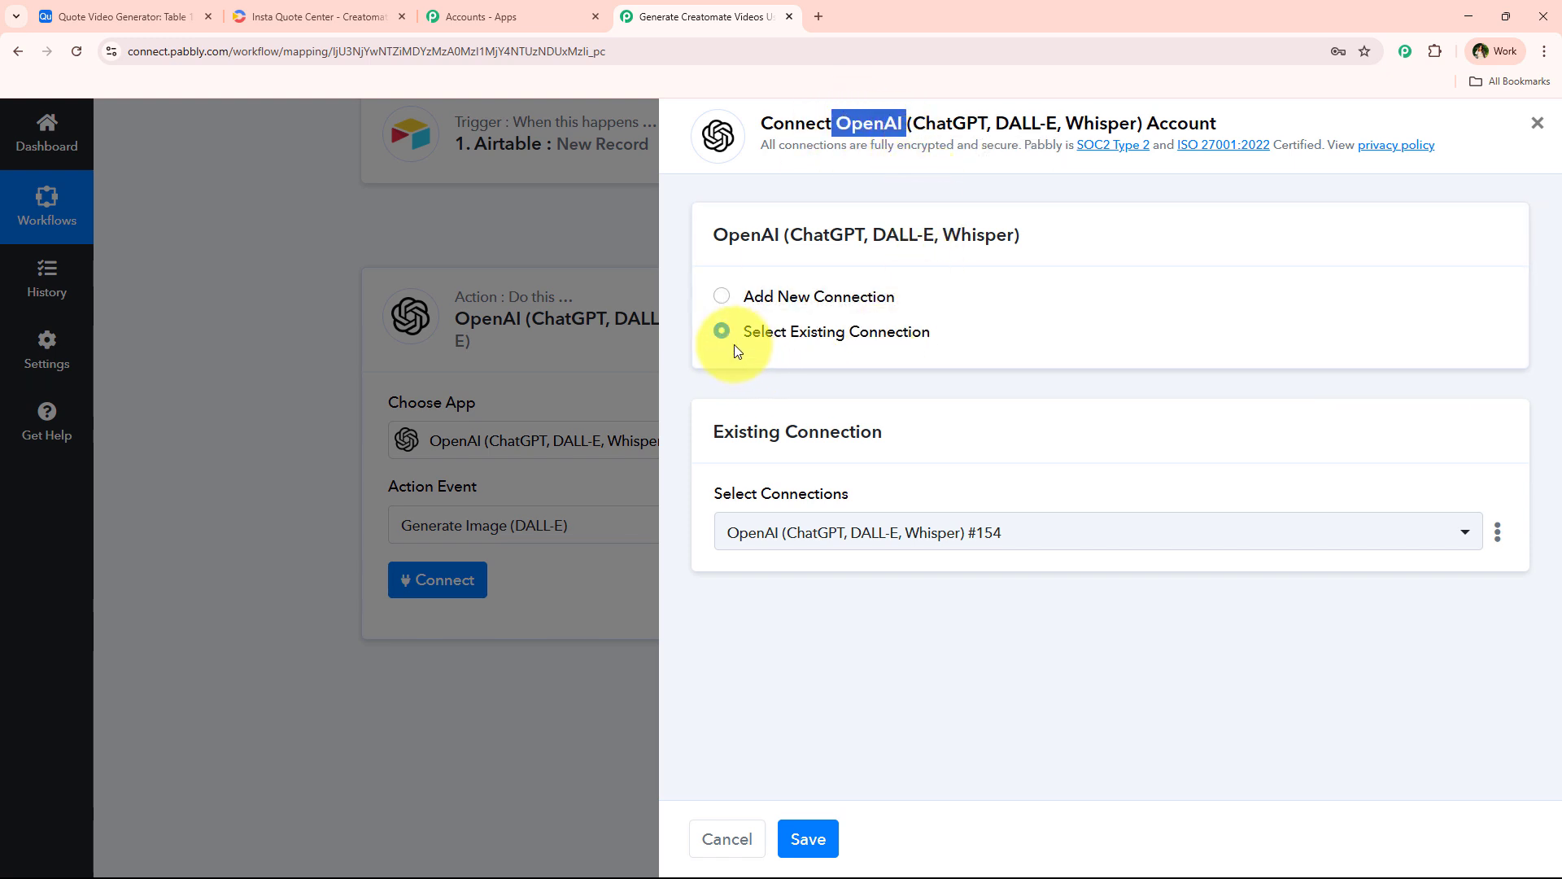
drag(742, 337, 970, 337)
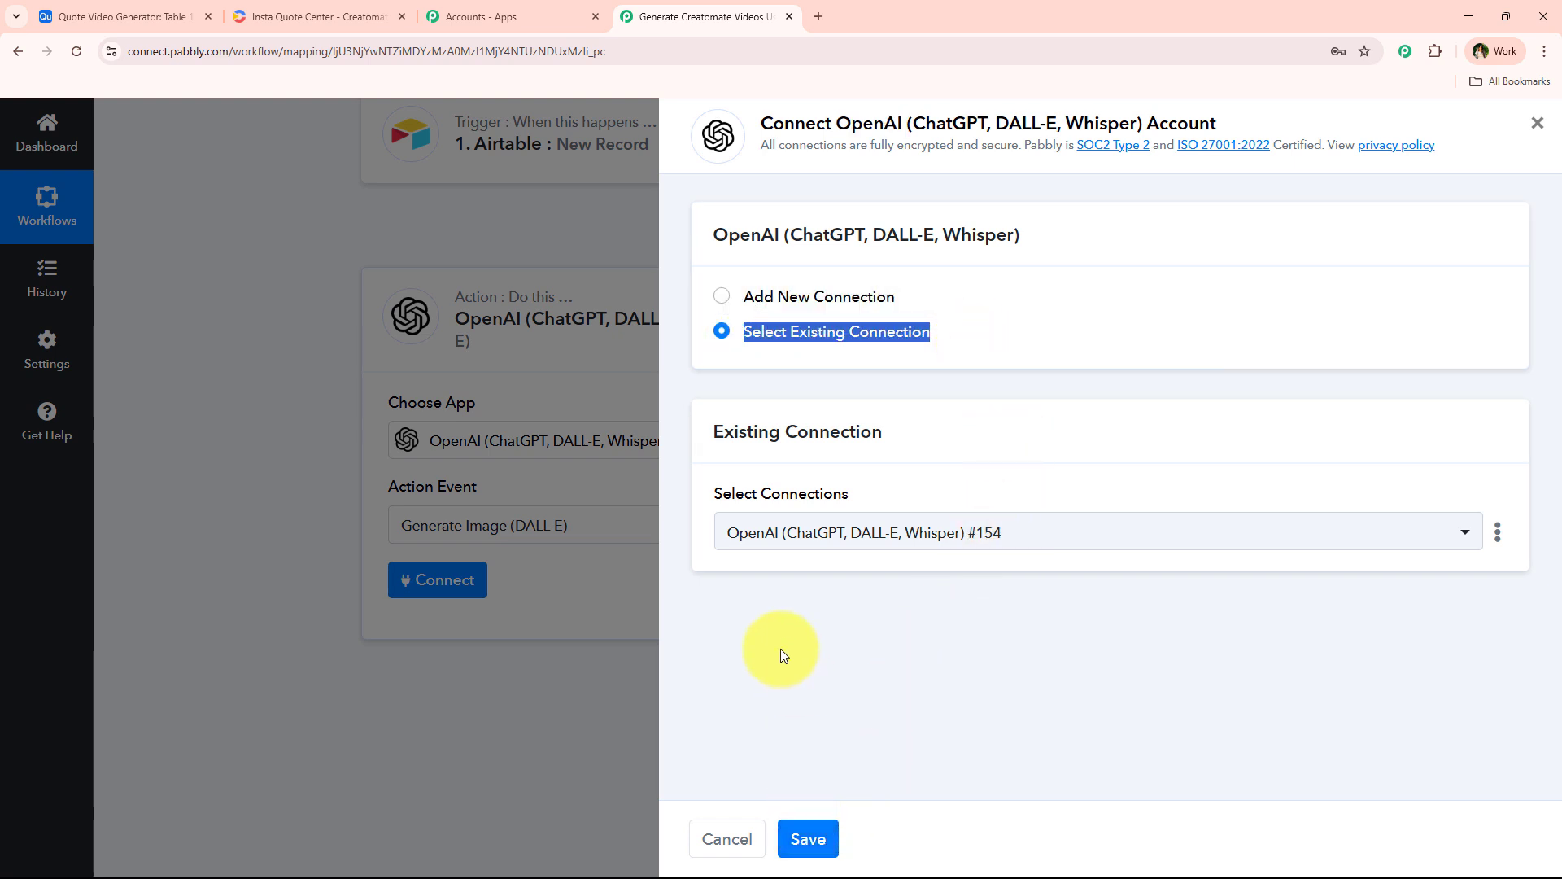
click(815, 298)
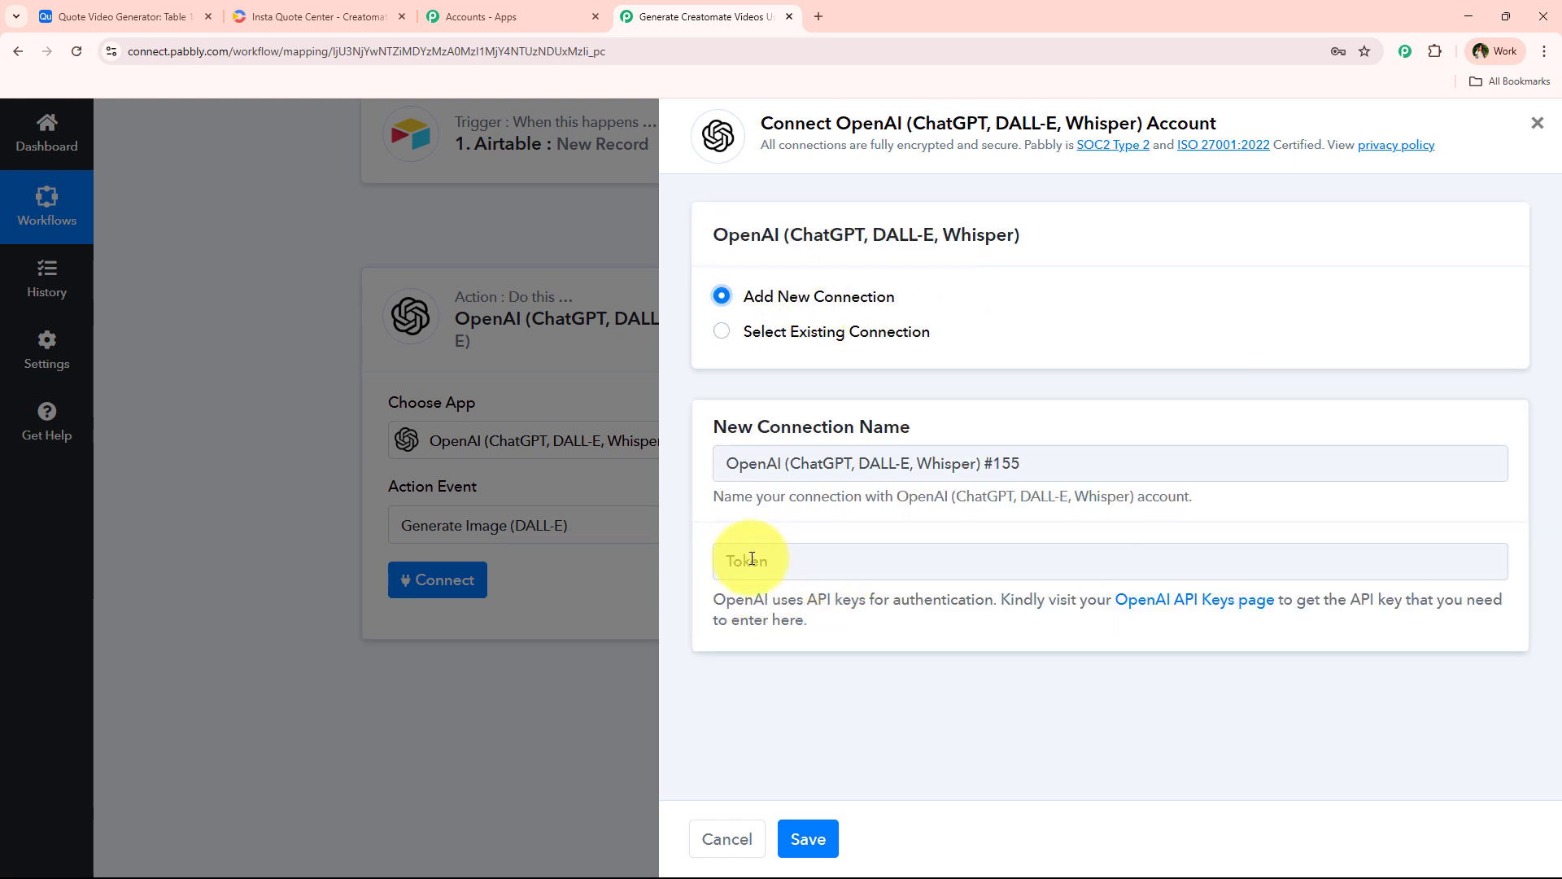
Read the note about the token, view the secret key creation form on OpenAI's API keys page, and return without creating a key.
drag(1005, 603, 1009, 638)
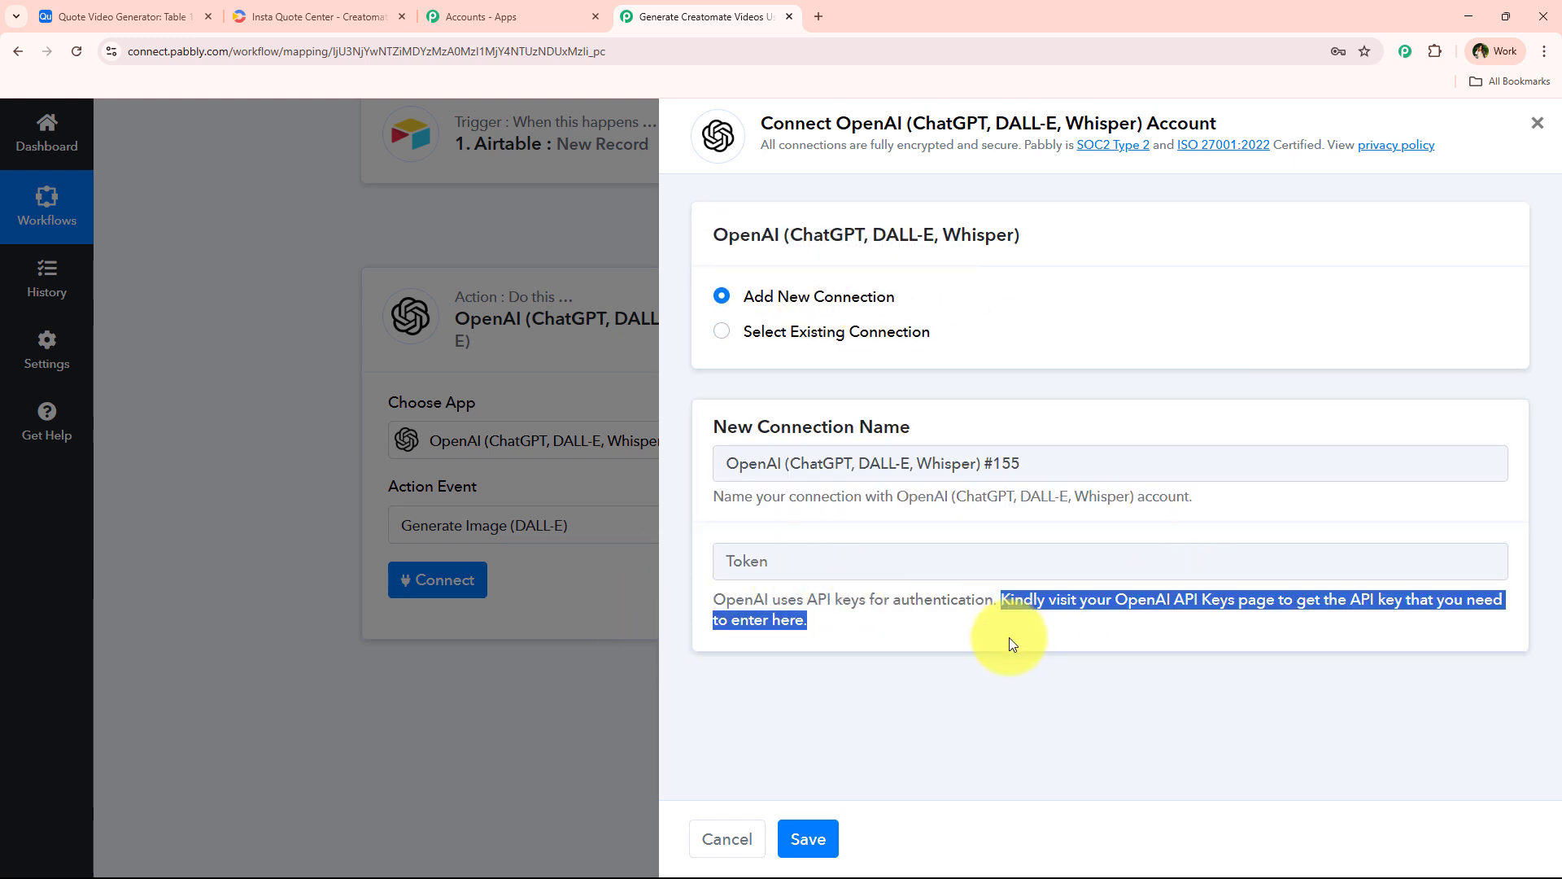
click(1001, 663)
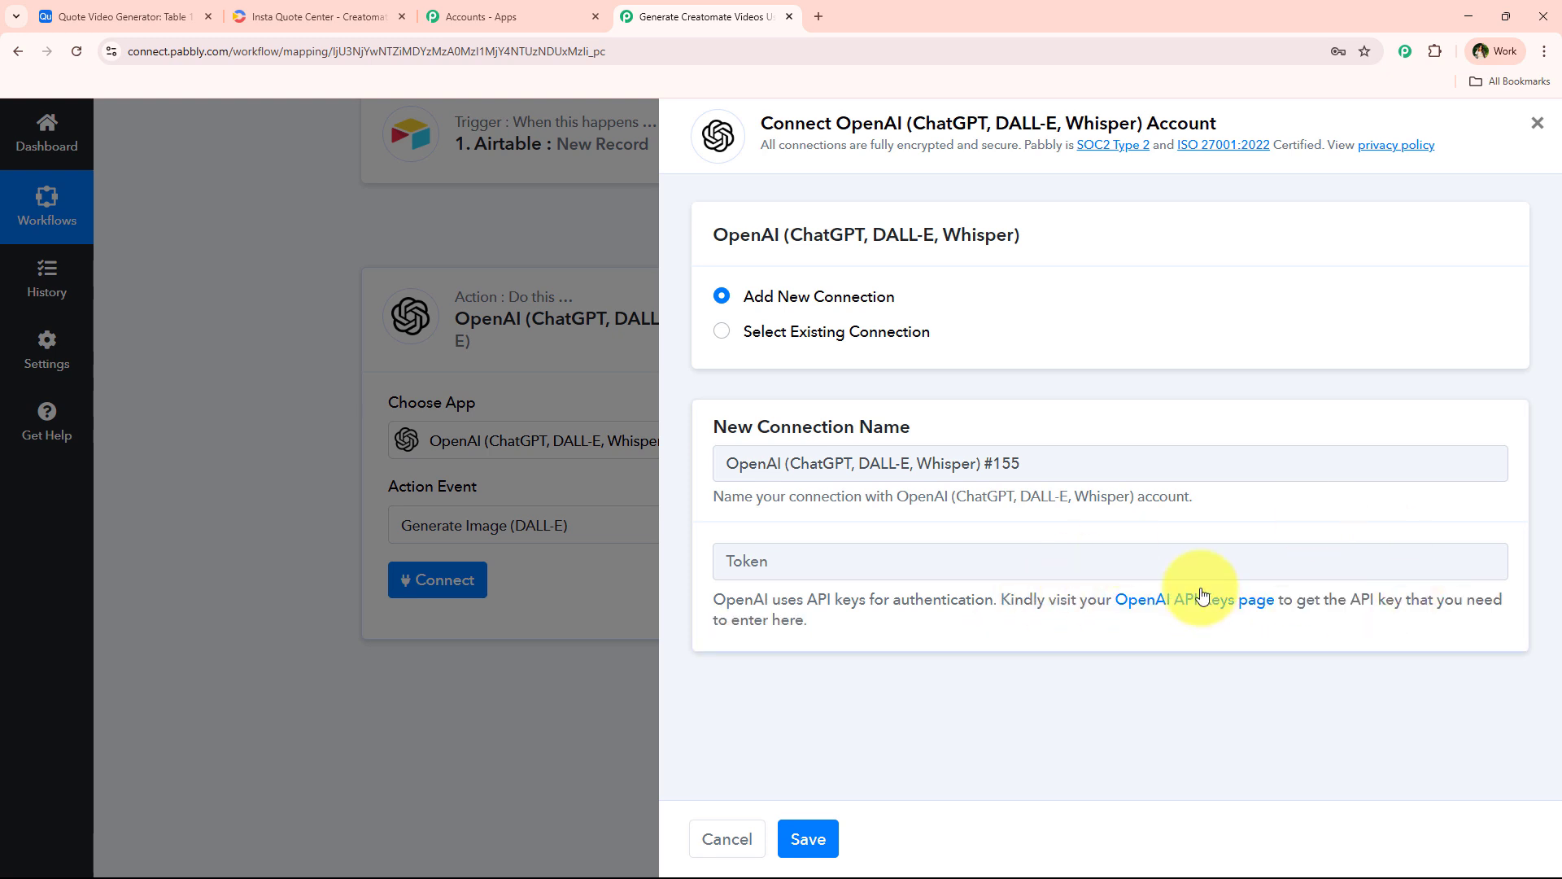
click(1151, 601)
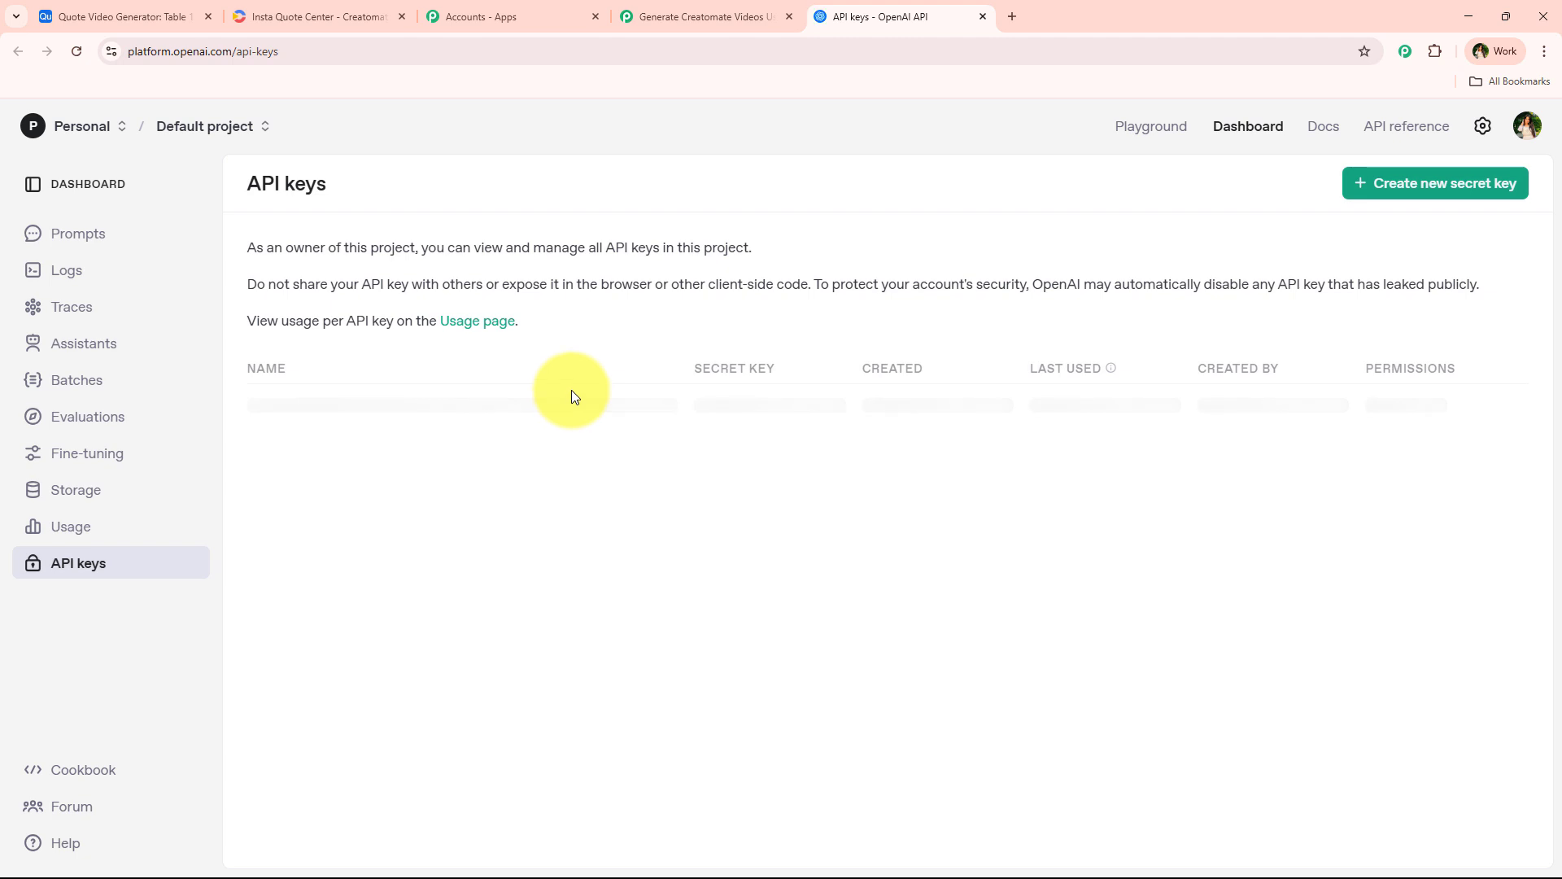
click(1432, 186)
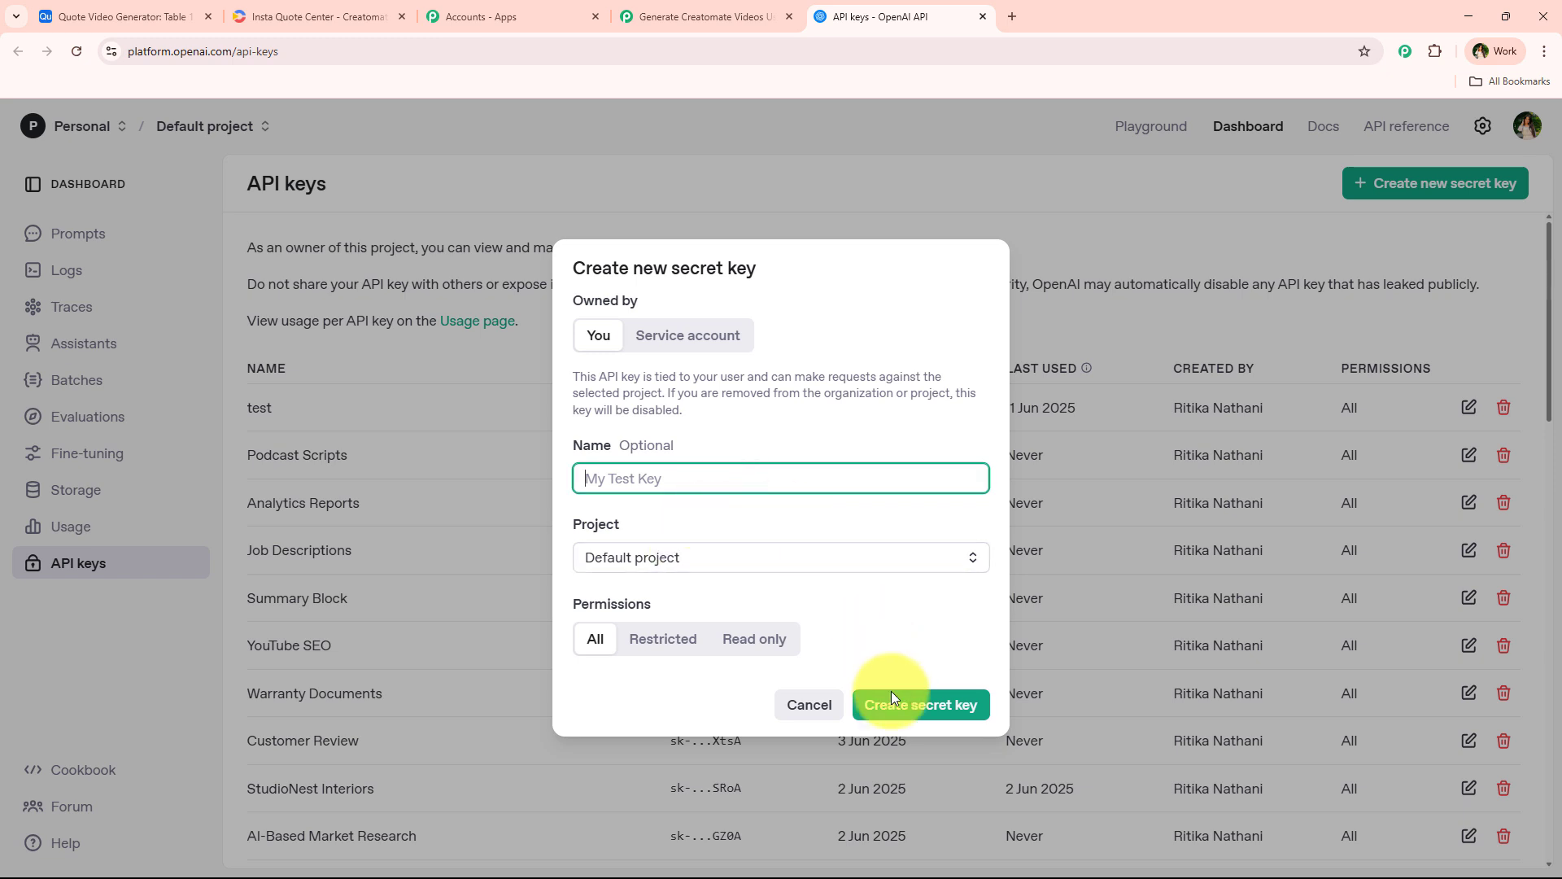
click(816, 722)
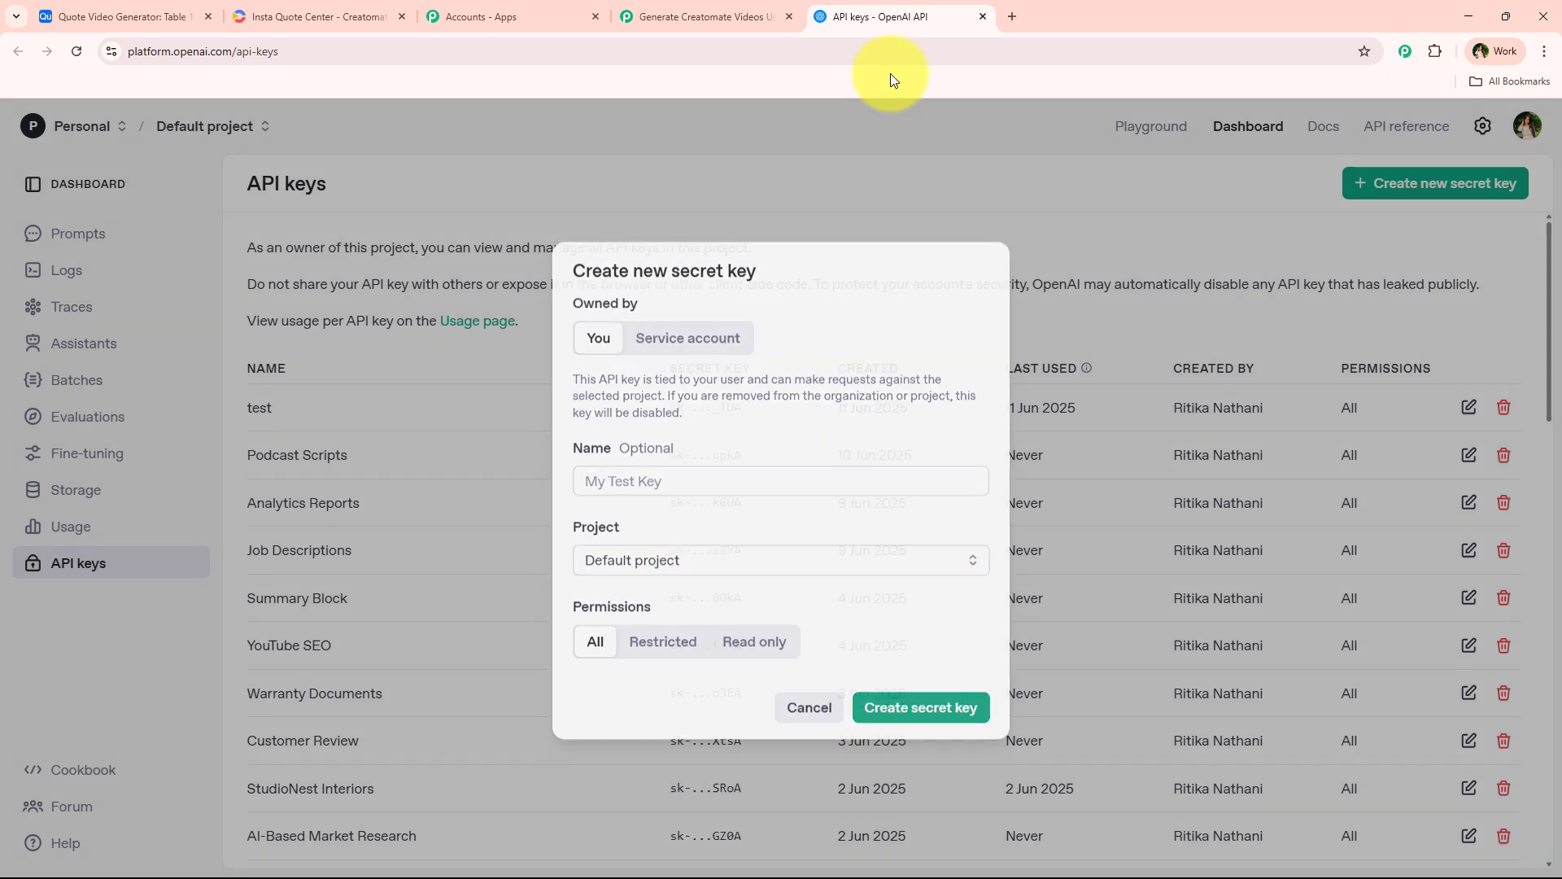
click(983, 17)
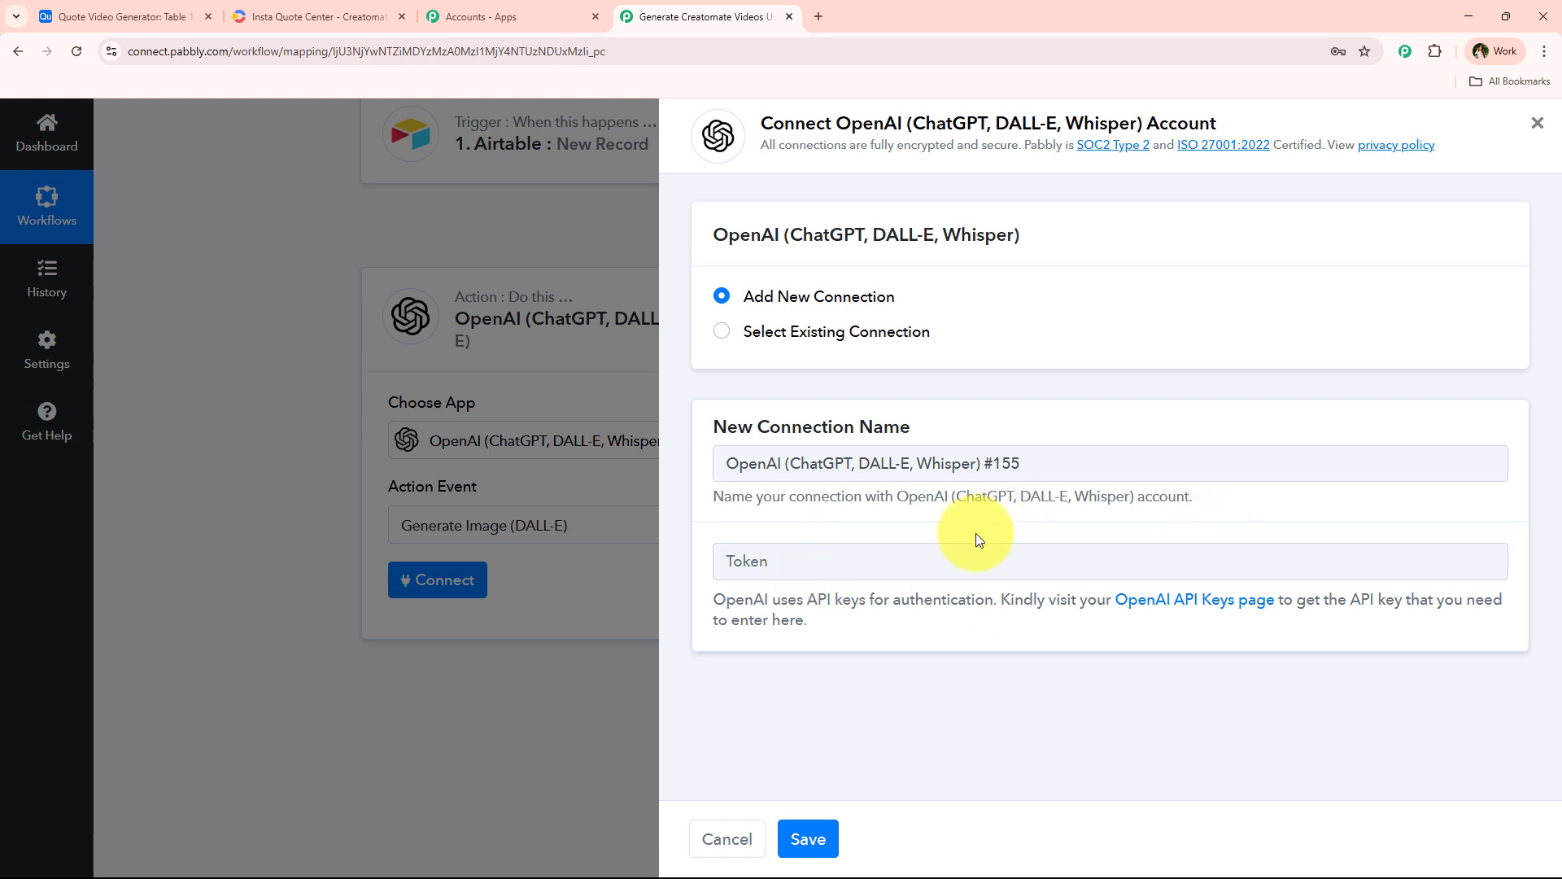
Enter the OpenAI API key as the token and save the new connection.
click(818, 563)
click(809, 628)
click(808, 839)
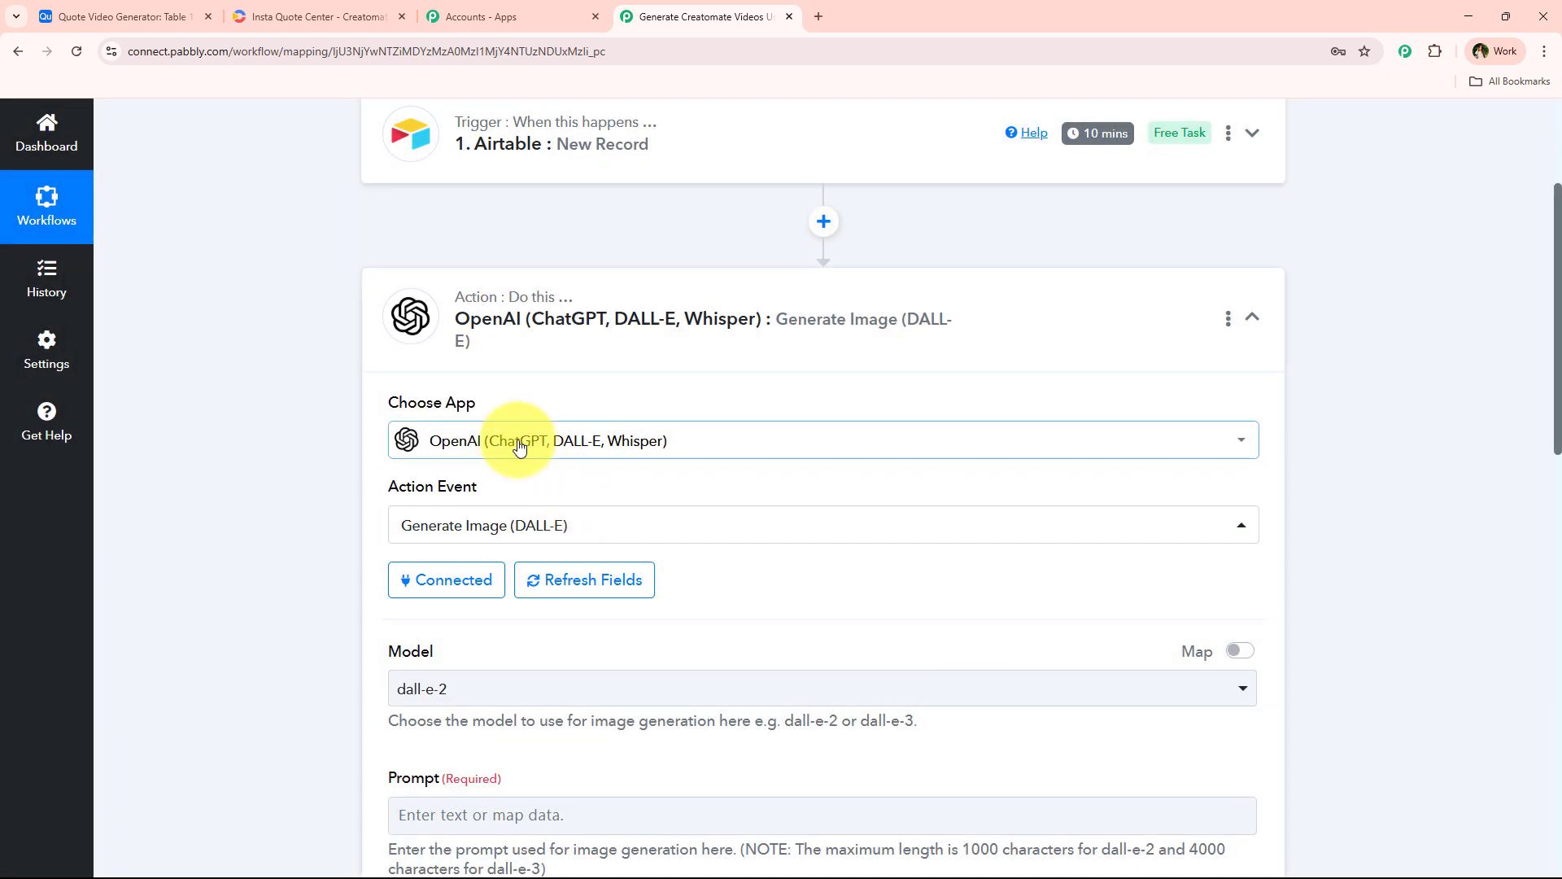
Set the image generation model to dall-e-3.
scroll(521, 443, down, 1)
scroll(269, 460, down, 1)
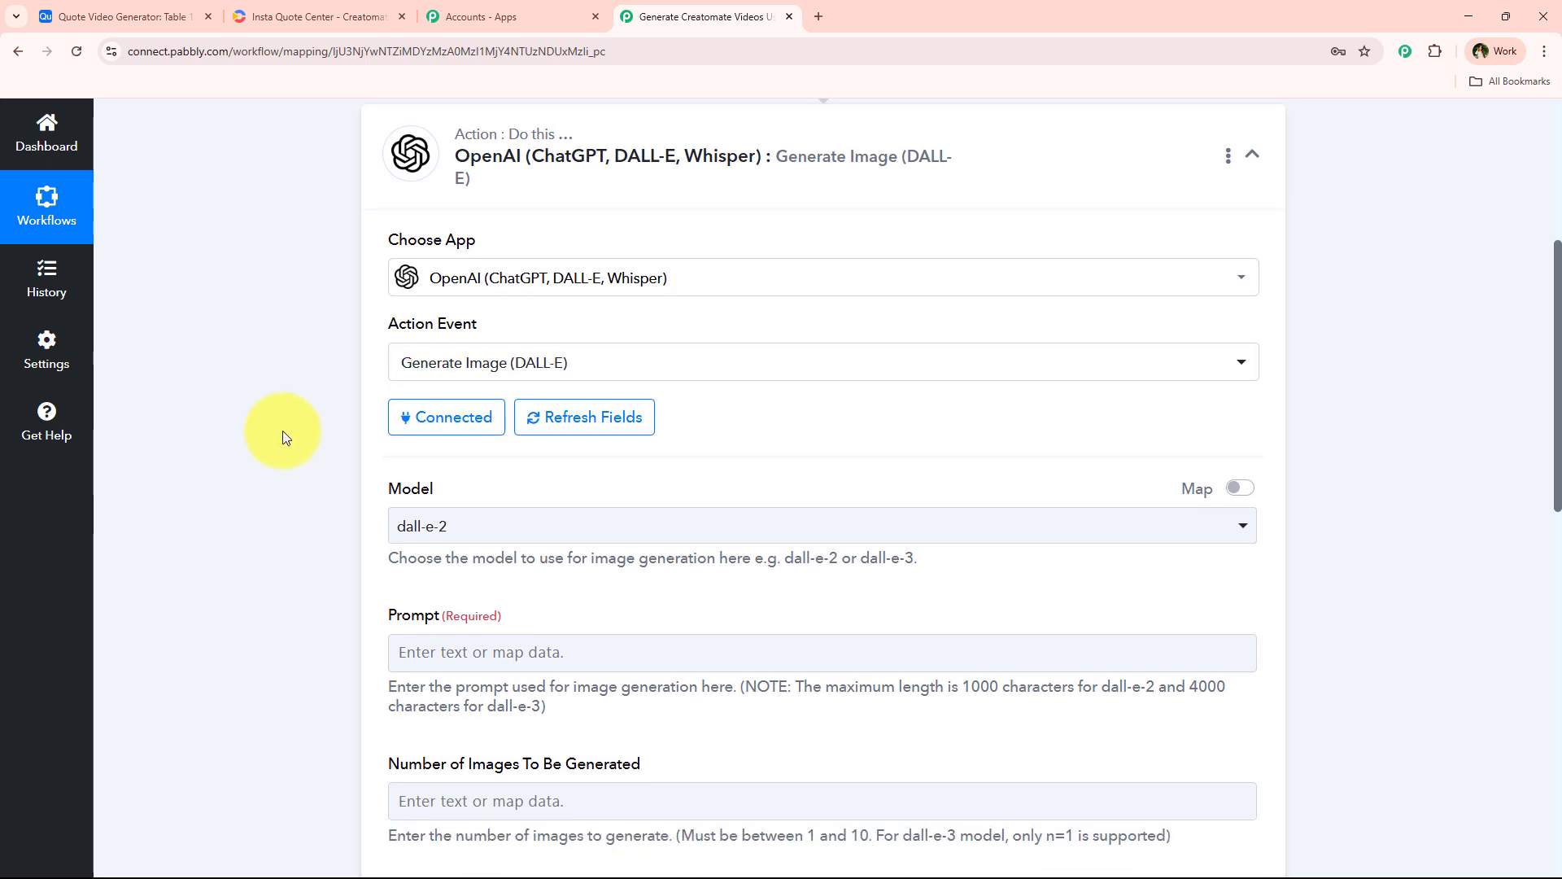
scroll(369, 377, down, 2)
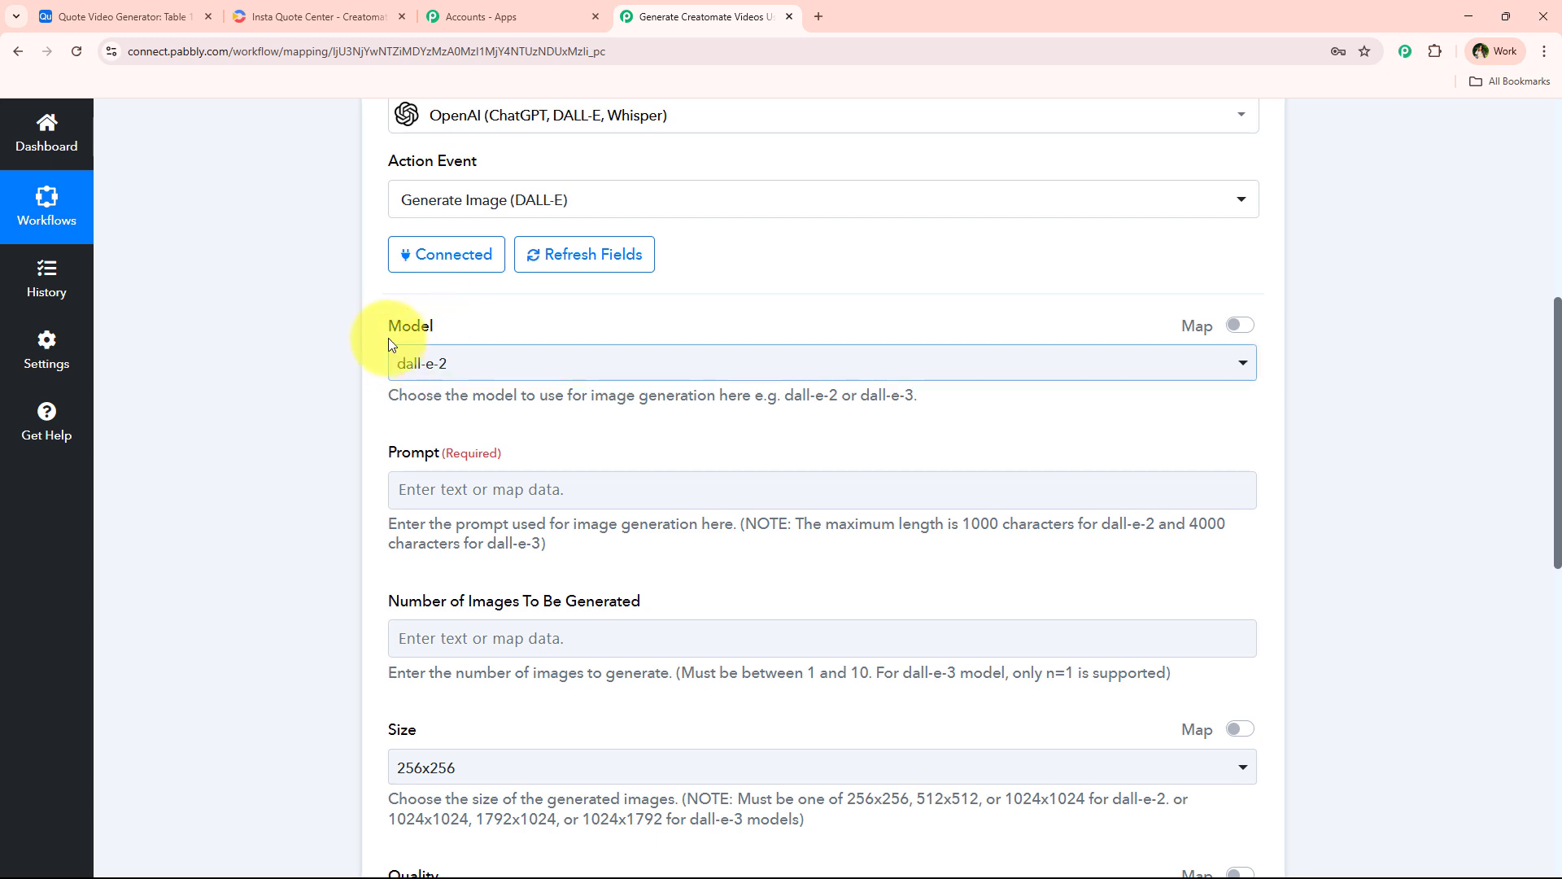
drag(389, 329, 467, 328)
click(468, 327)
click(467, 367)
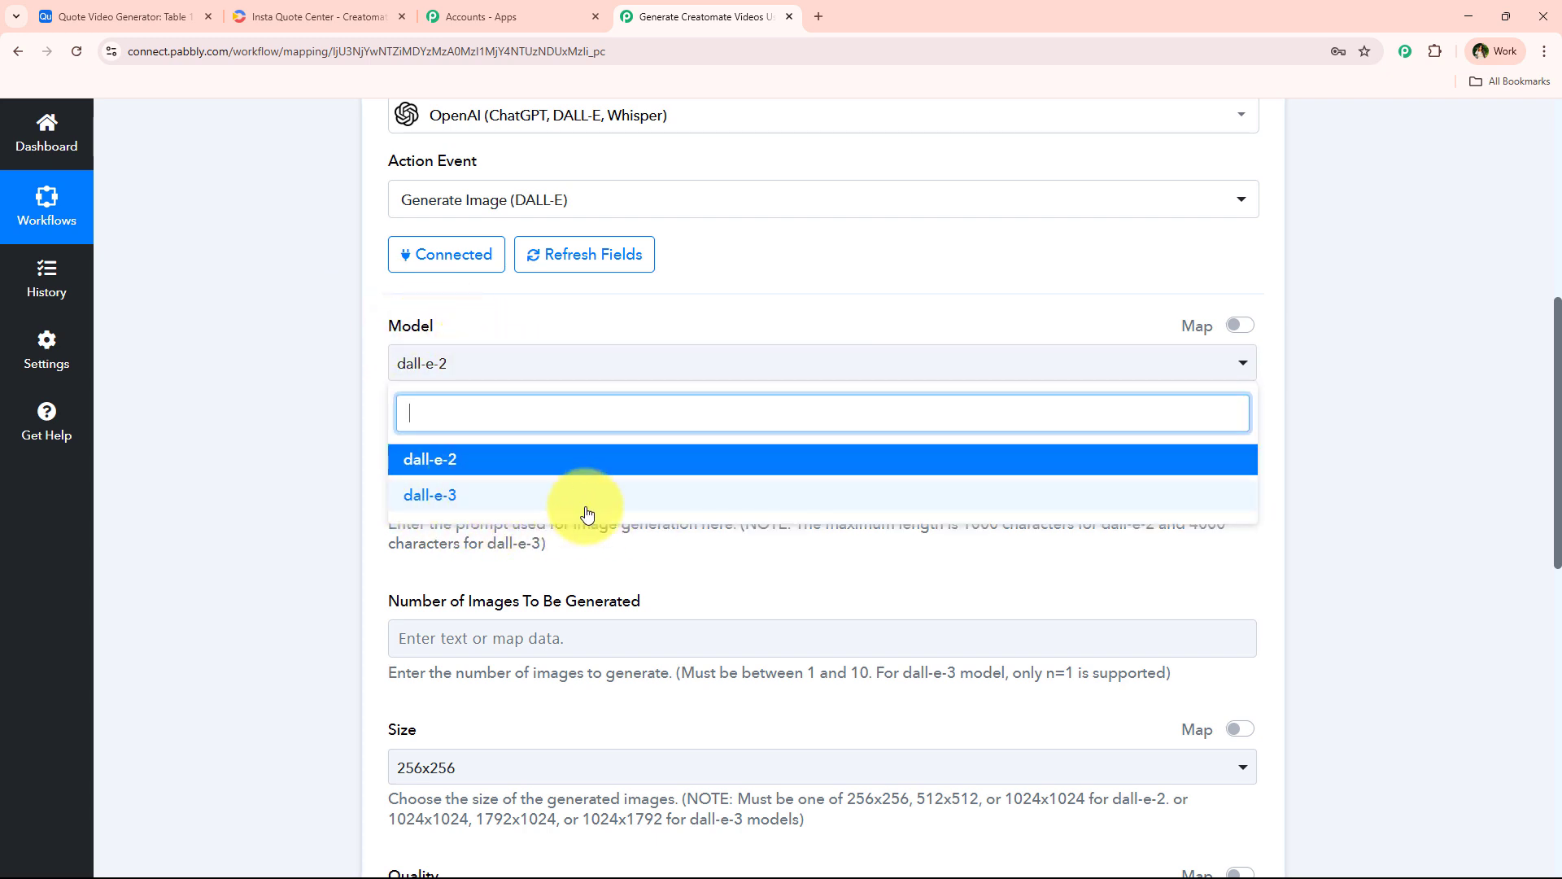
click(490, 494)
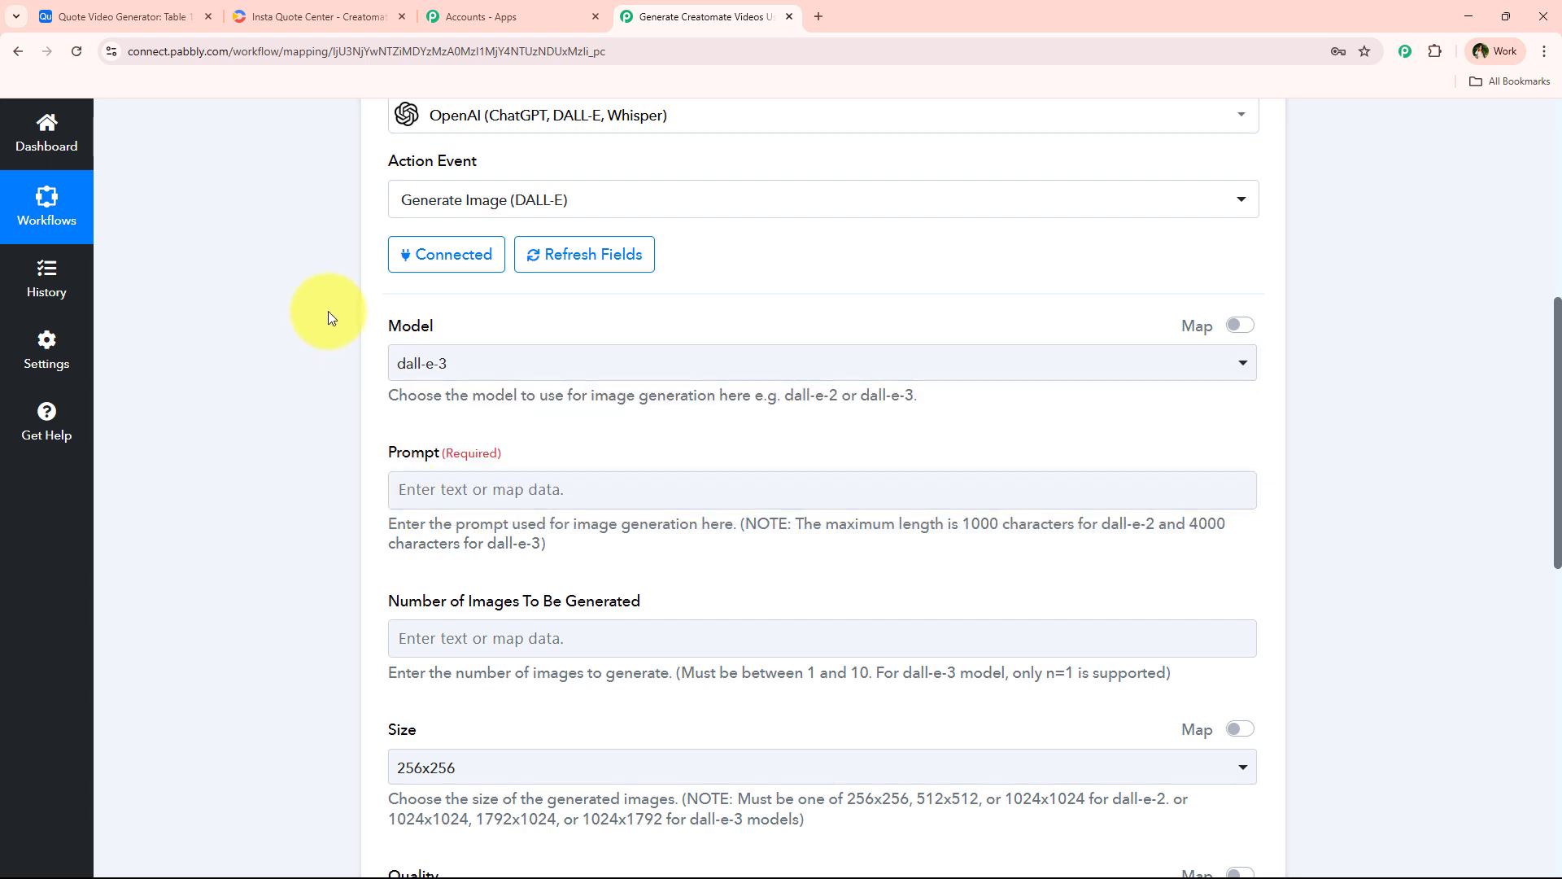
Enter a prompt for a high-resolution, text-free, modern and inspirational background image for vertical video that reflects the quote "Quote of the Day".
scroll(329, 311, down, 3)
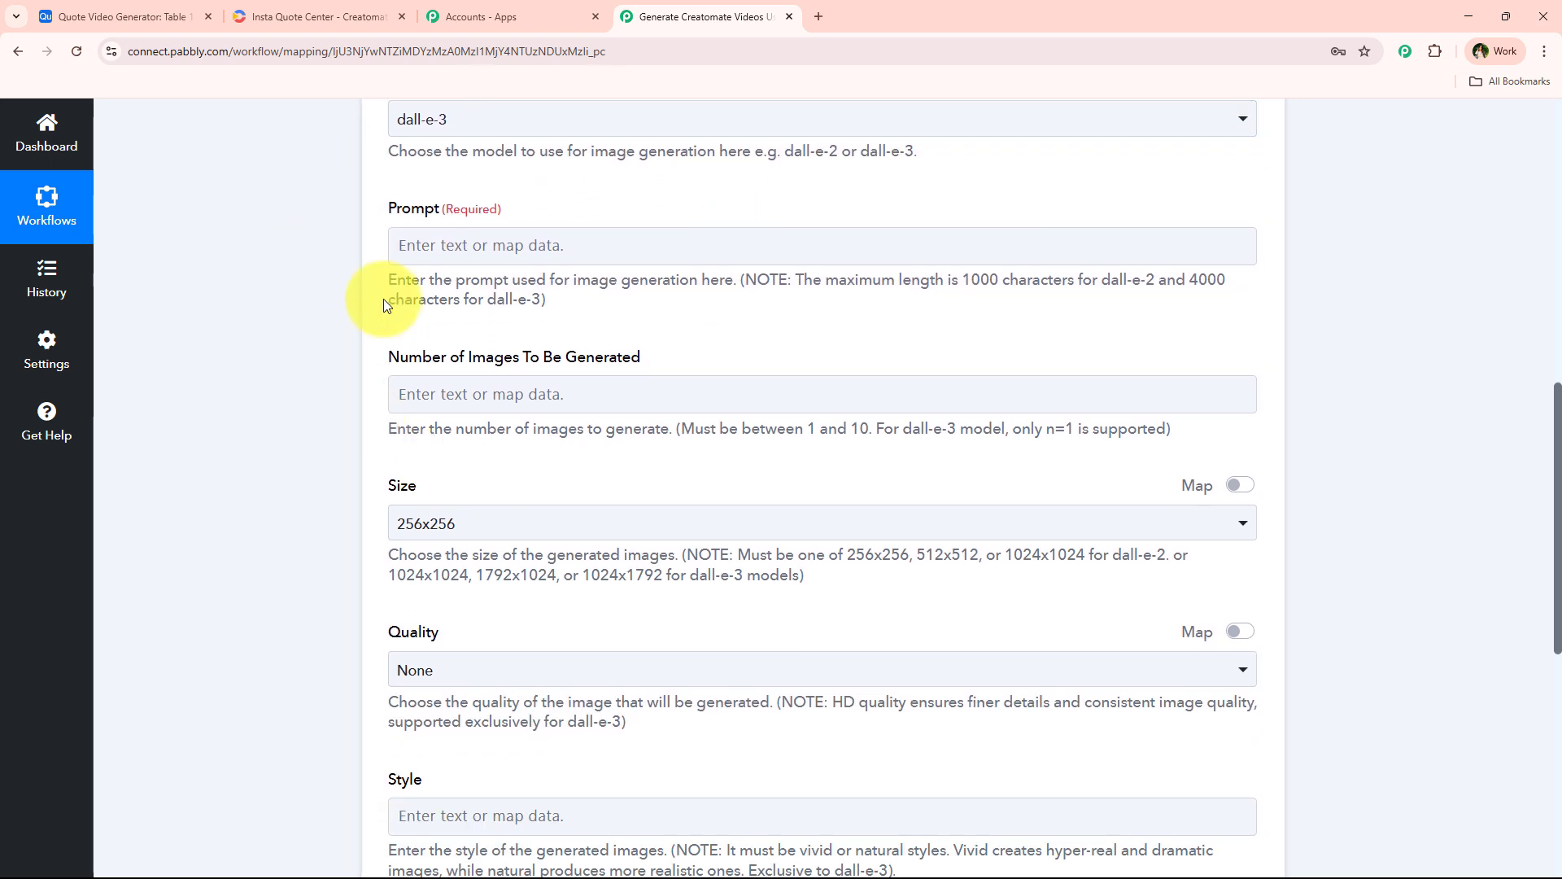
scroll(268, 348, down, 1)
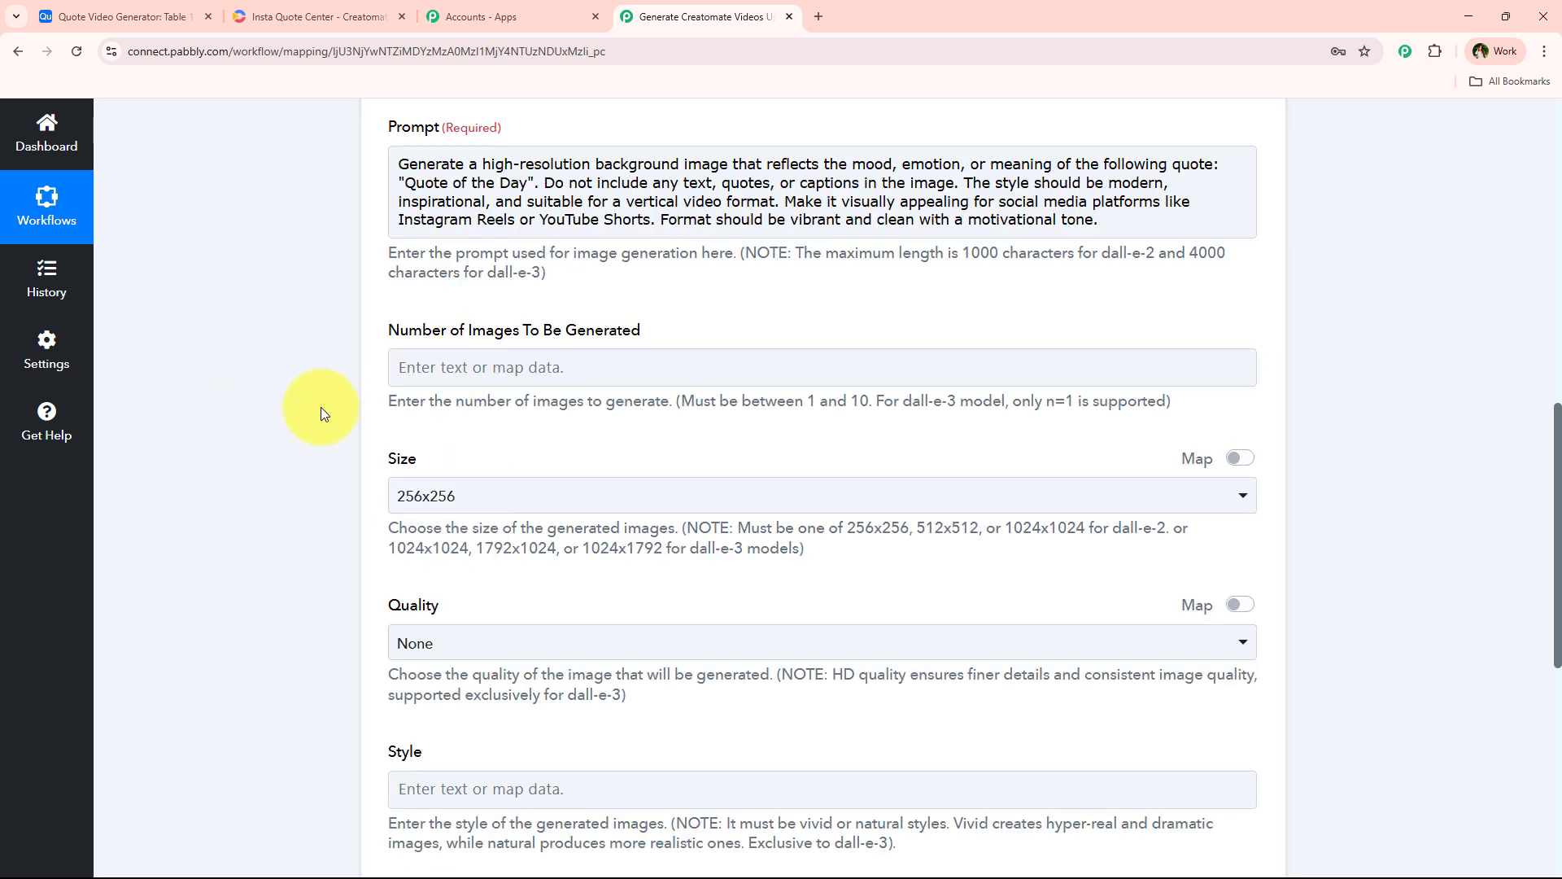
Replace the "Quote of the Day" placeholder in the prompt with the Fields Quote Of The Day value from the Airtable New Record step.
scroll(320, 407, up, 1)
drag(405, 264, 527, 265)
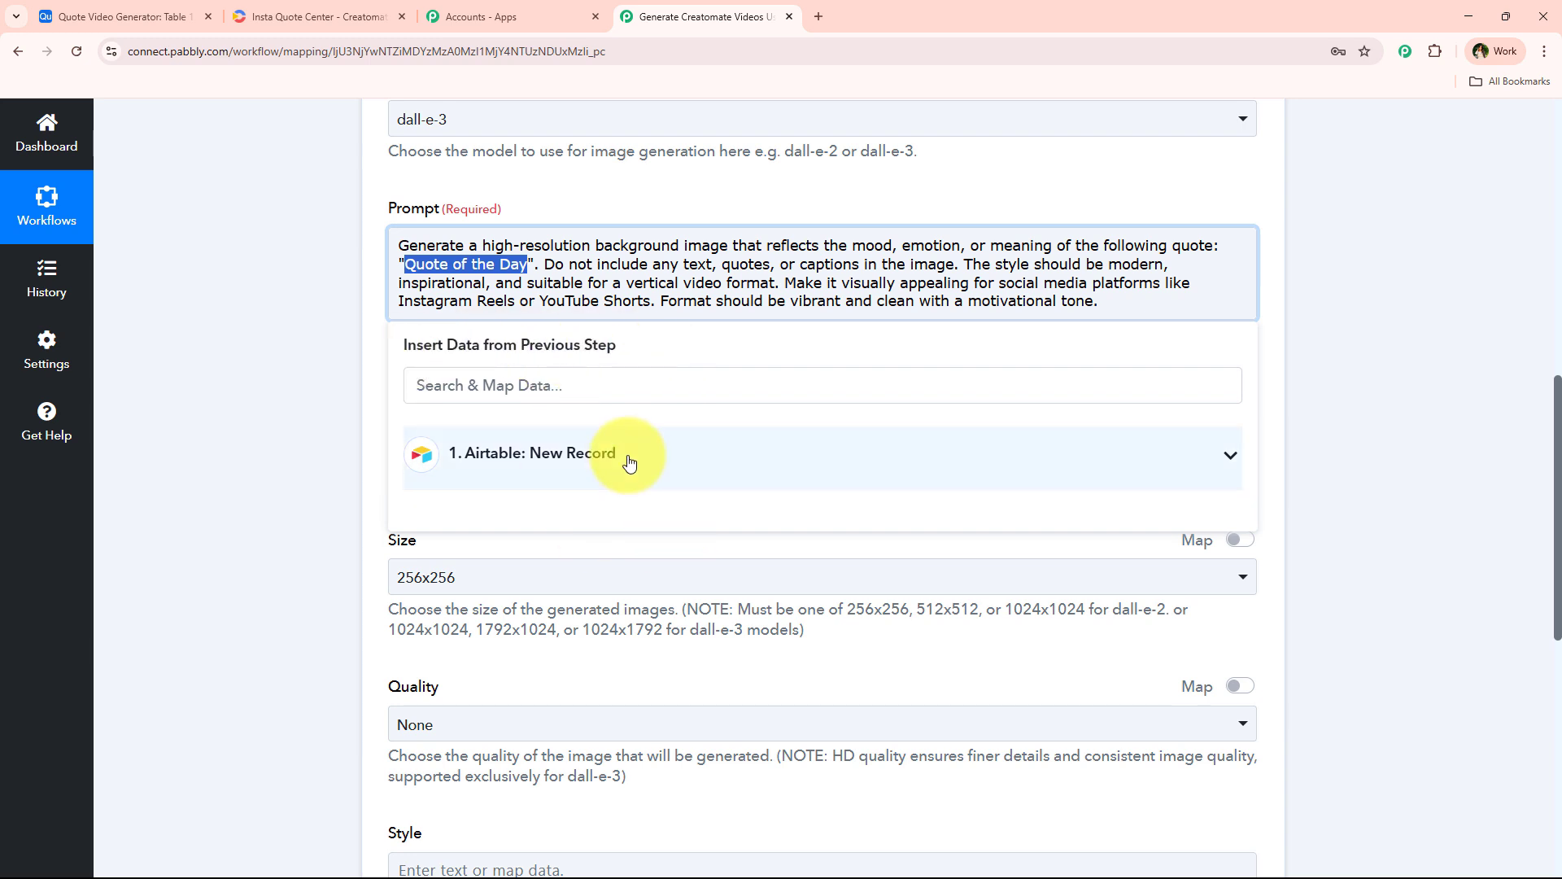
click(638, 482)
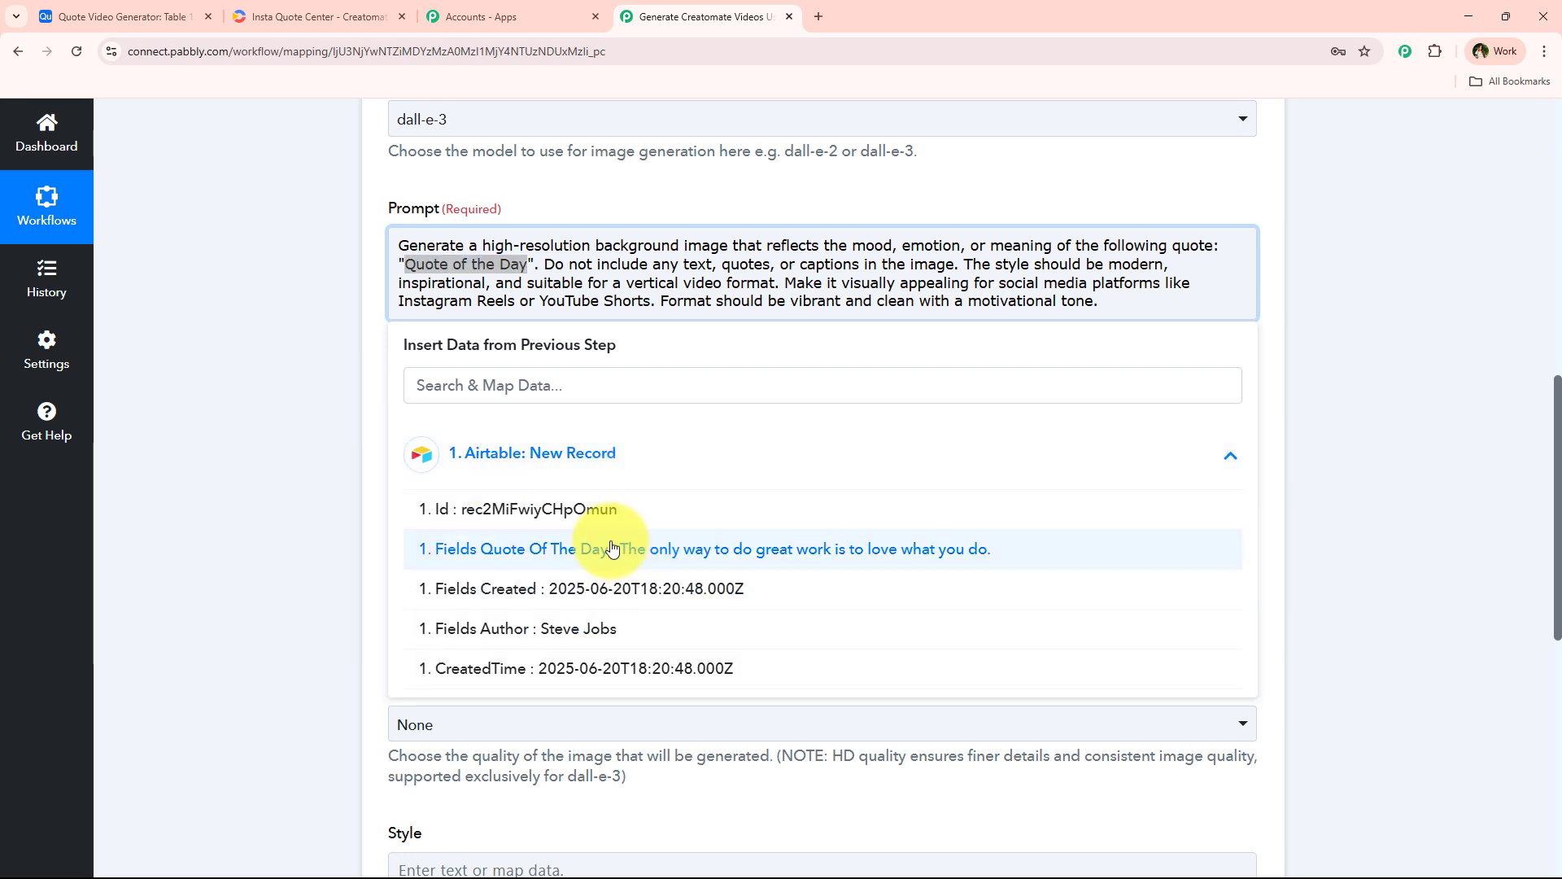
click(589, 453)
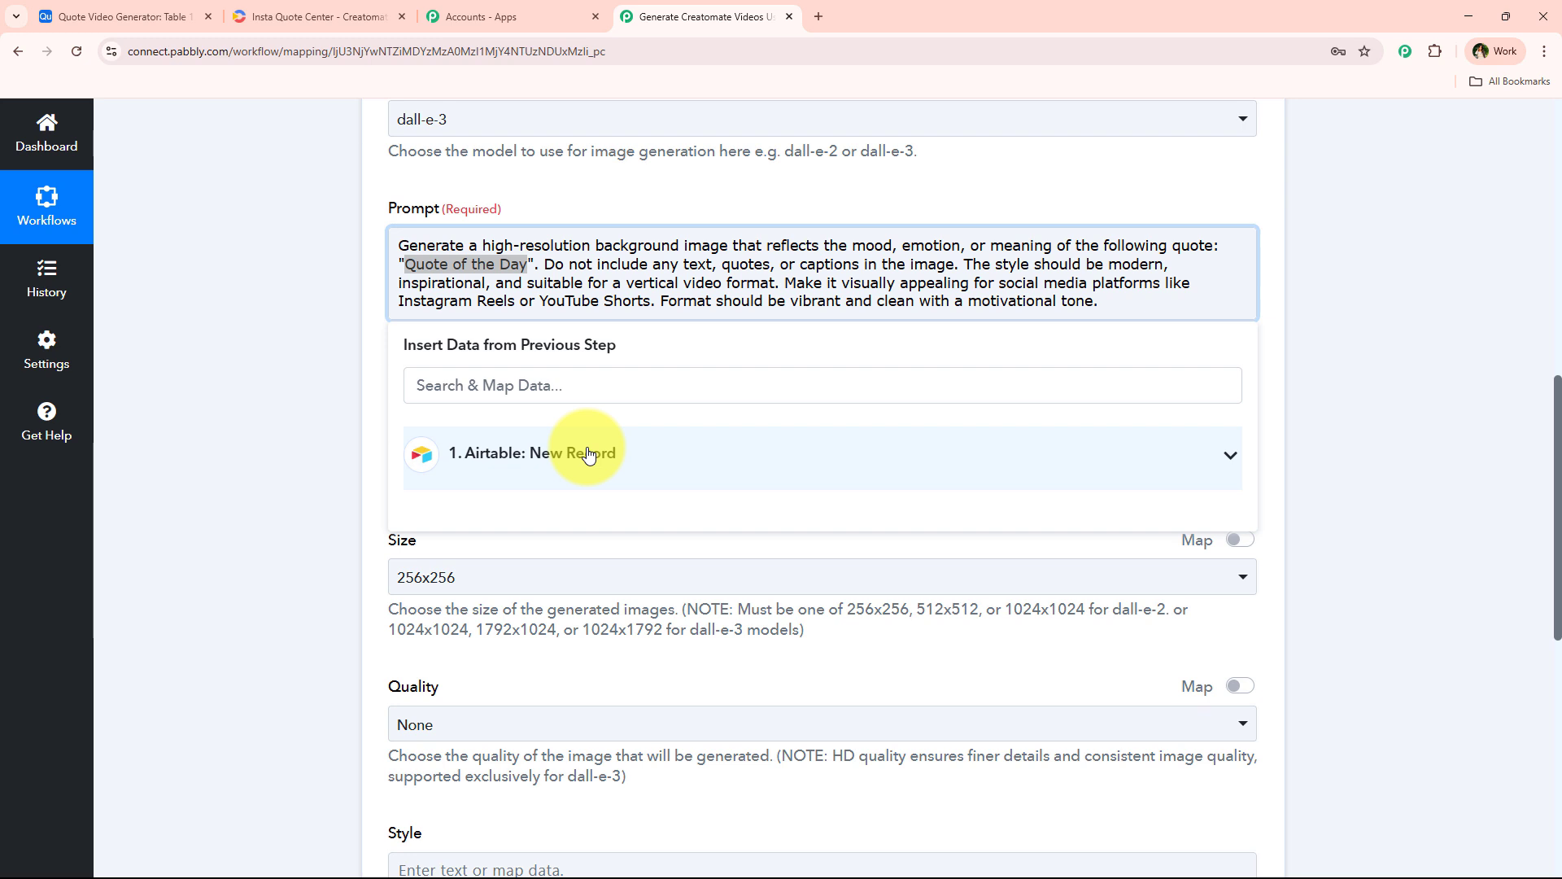
click(589, 453)
click(614, 533)
click(305, 312)
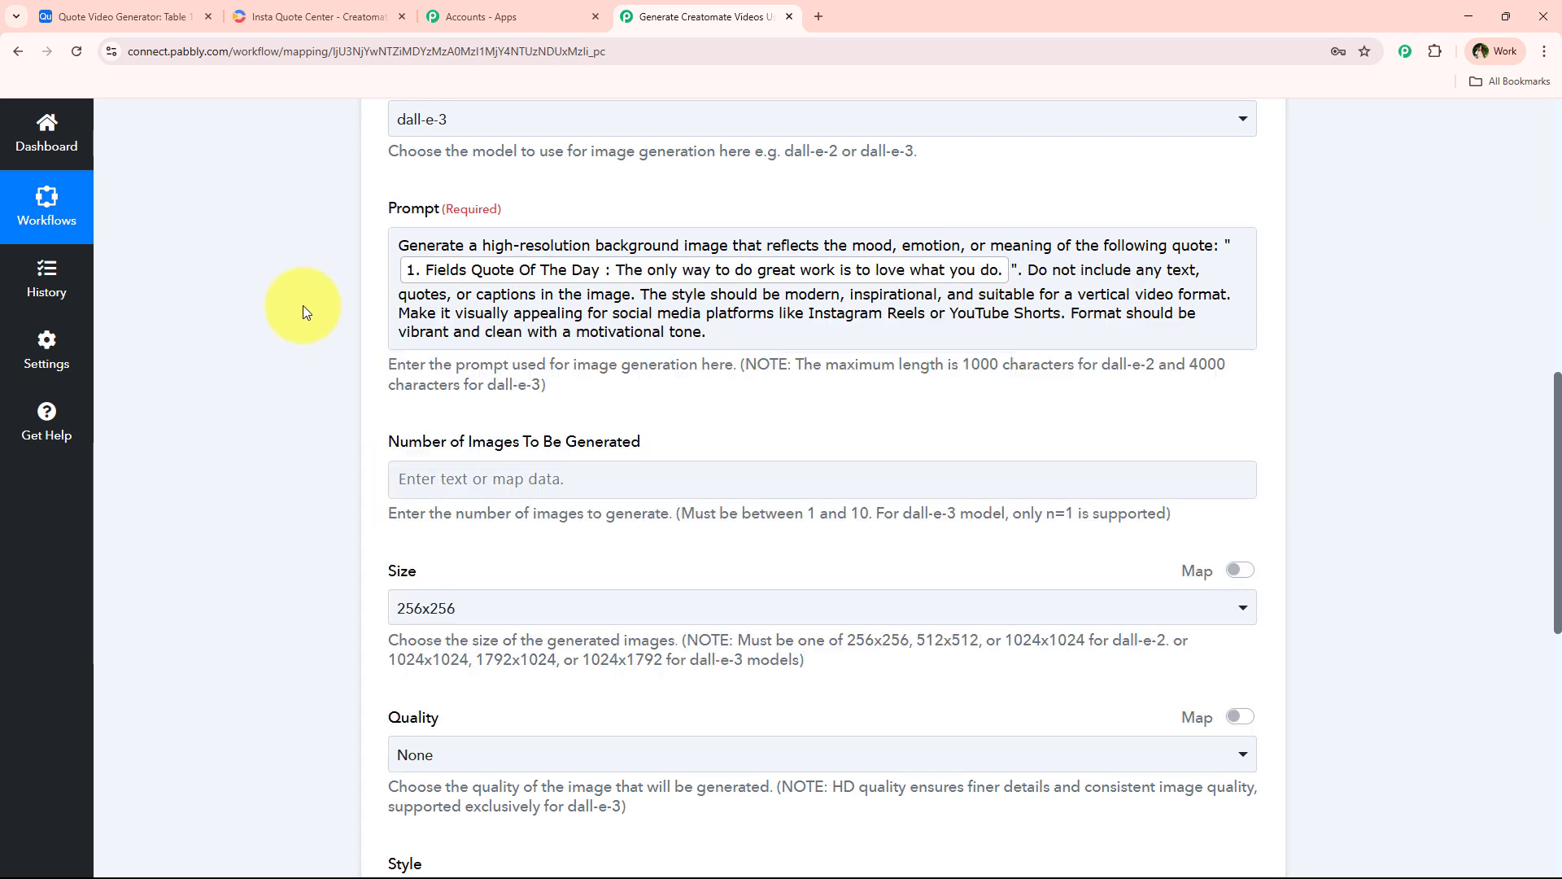
Set the number of images to be generated to 1.
scroll(350, 444, down, 3)
drag(371, 208, 529, 215)
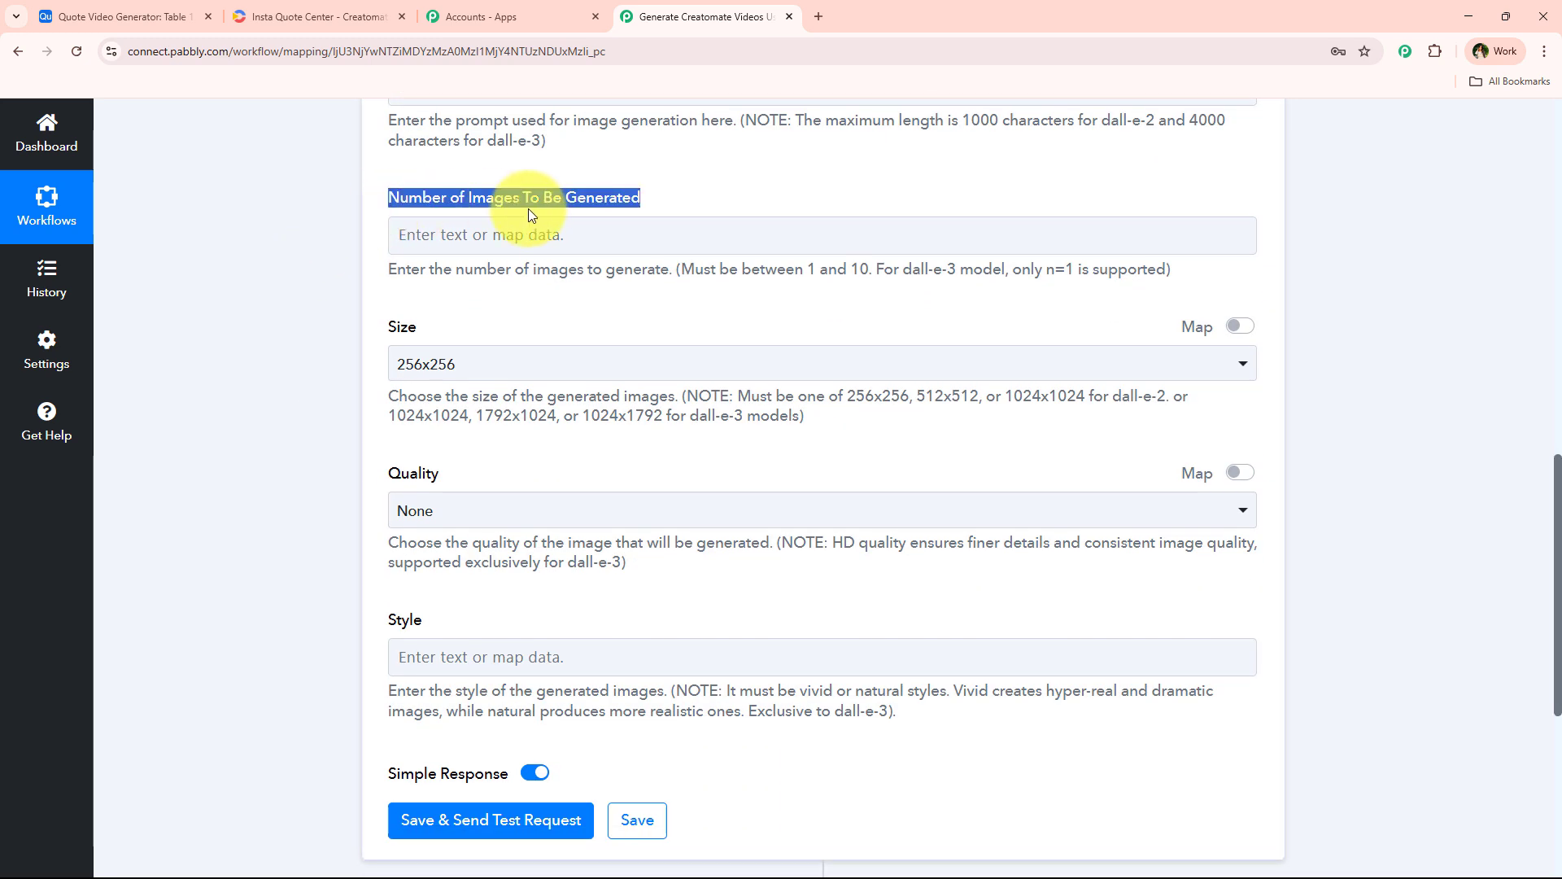
click(590, 249)
text(1)
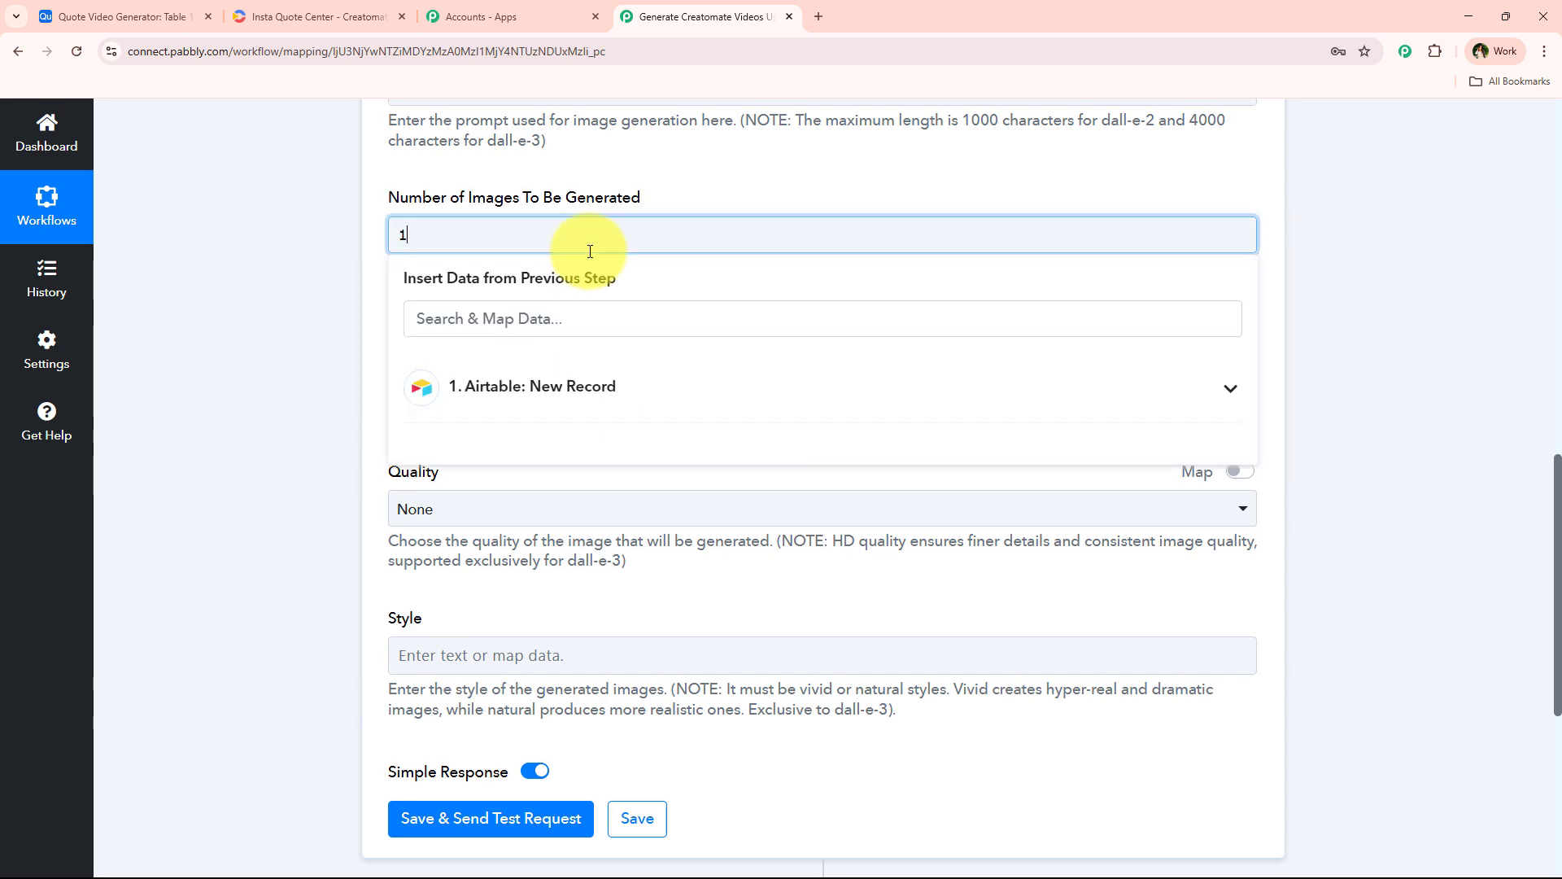
click(322, 285)
scroll(322, 285, up, 1)
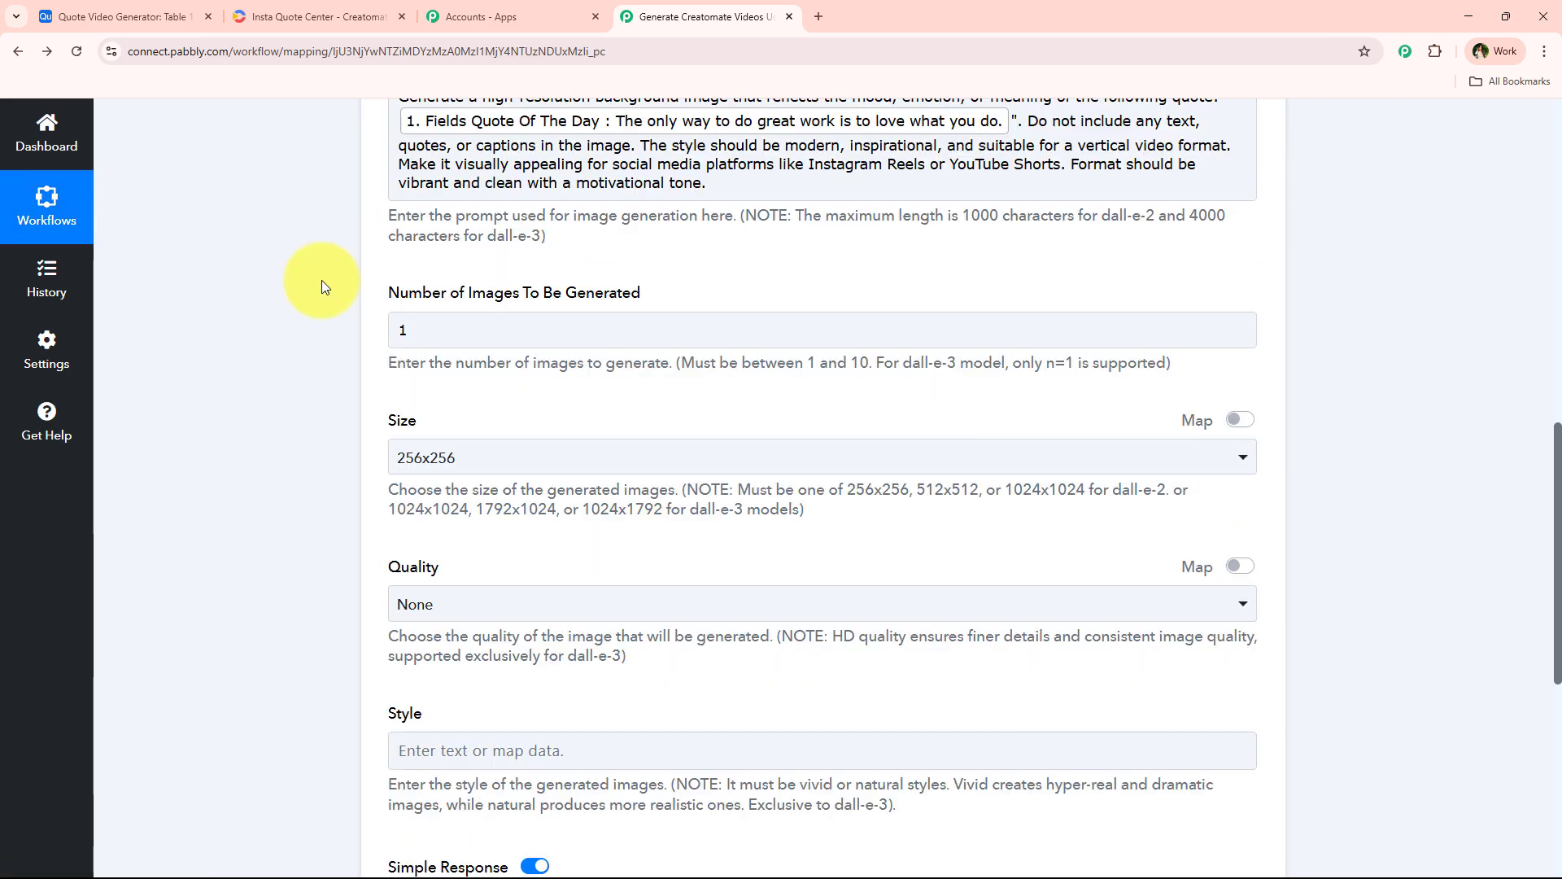
Set the generated image size to 1024x1024 and its quality to HD.
scroll(490, 409, down, 3)
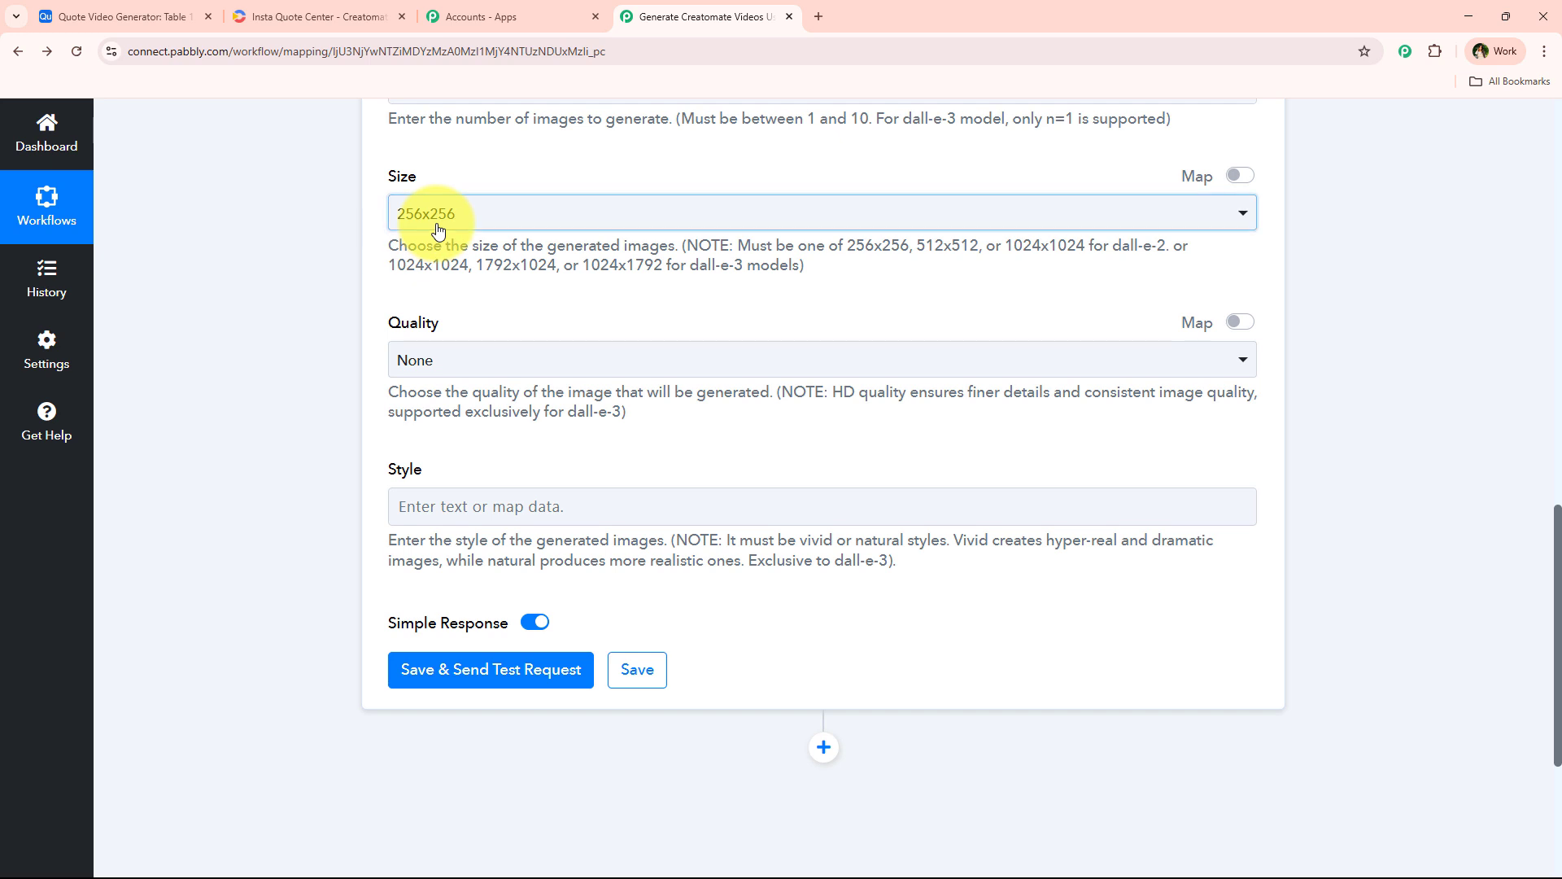
click(438, 230)
click(621, 378)
scroll(501, 285, down, 1)
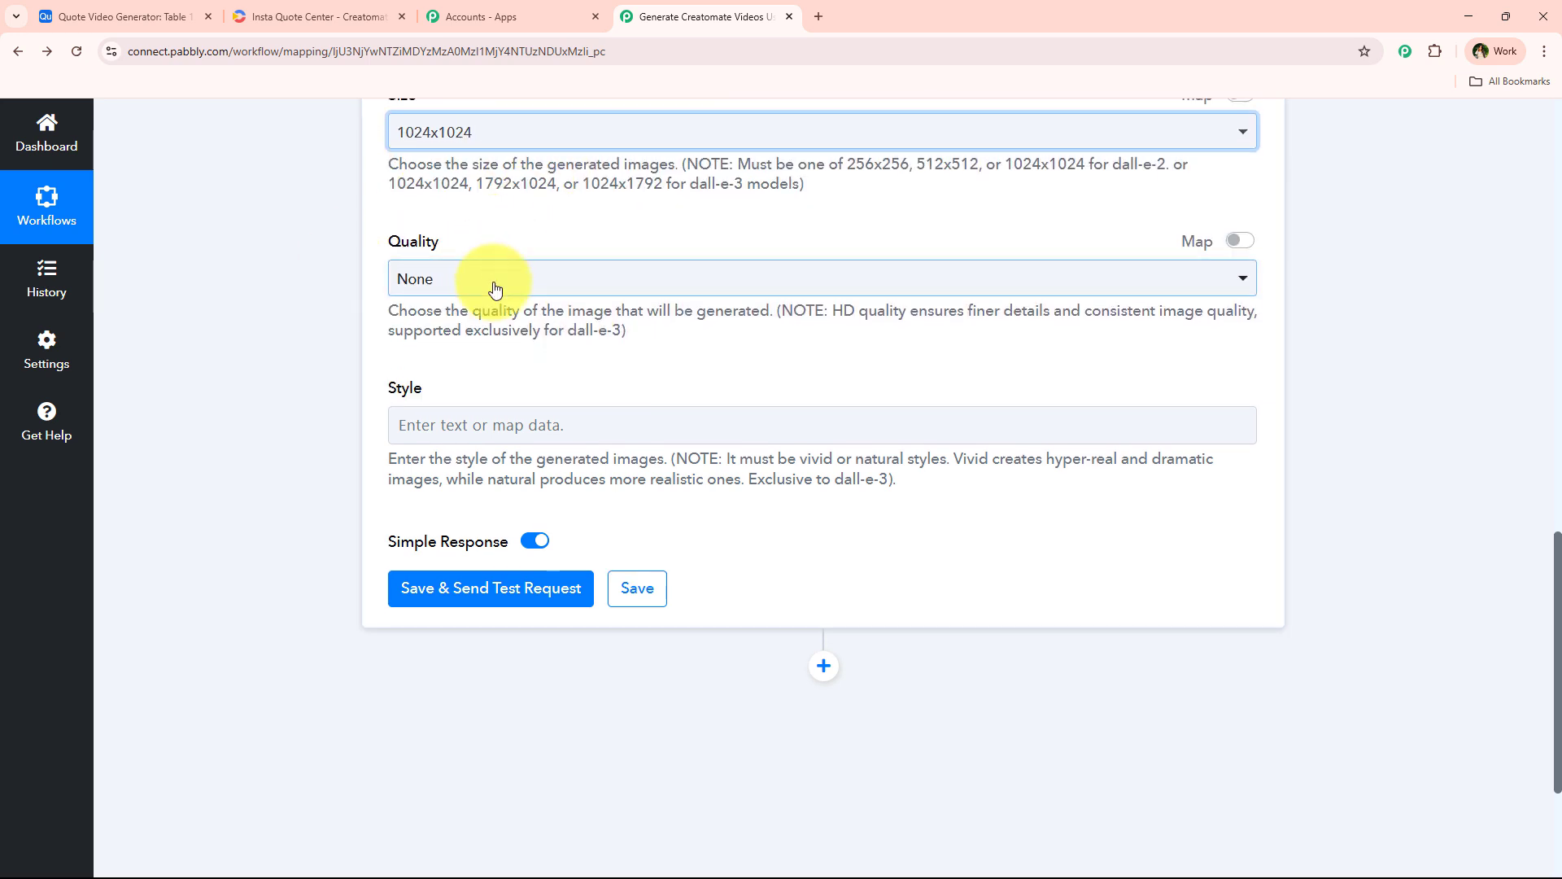
click(495, 288)
click(538, 446)
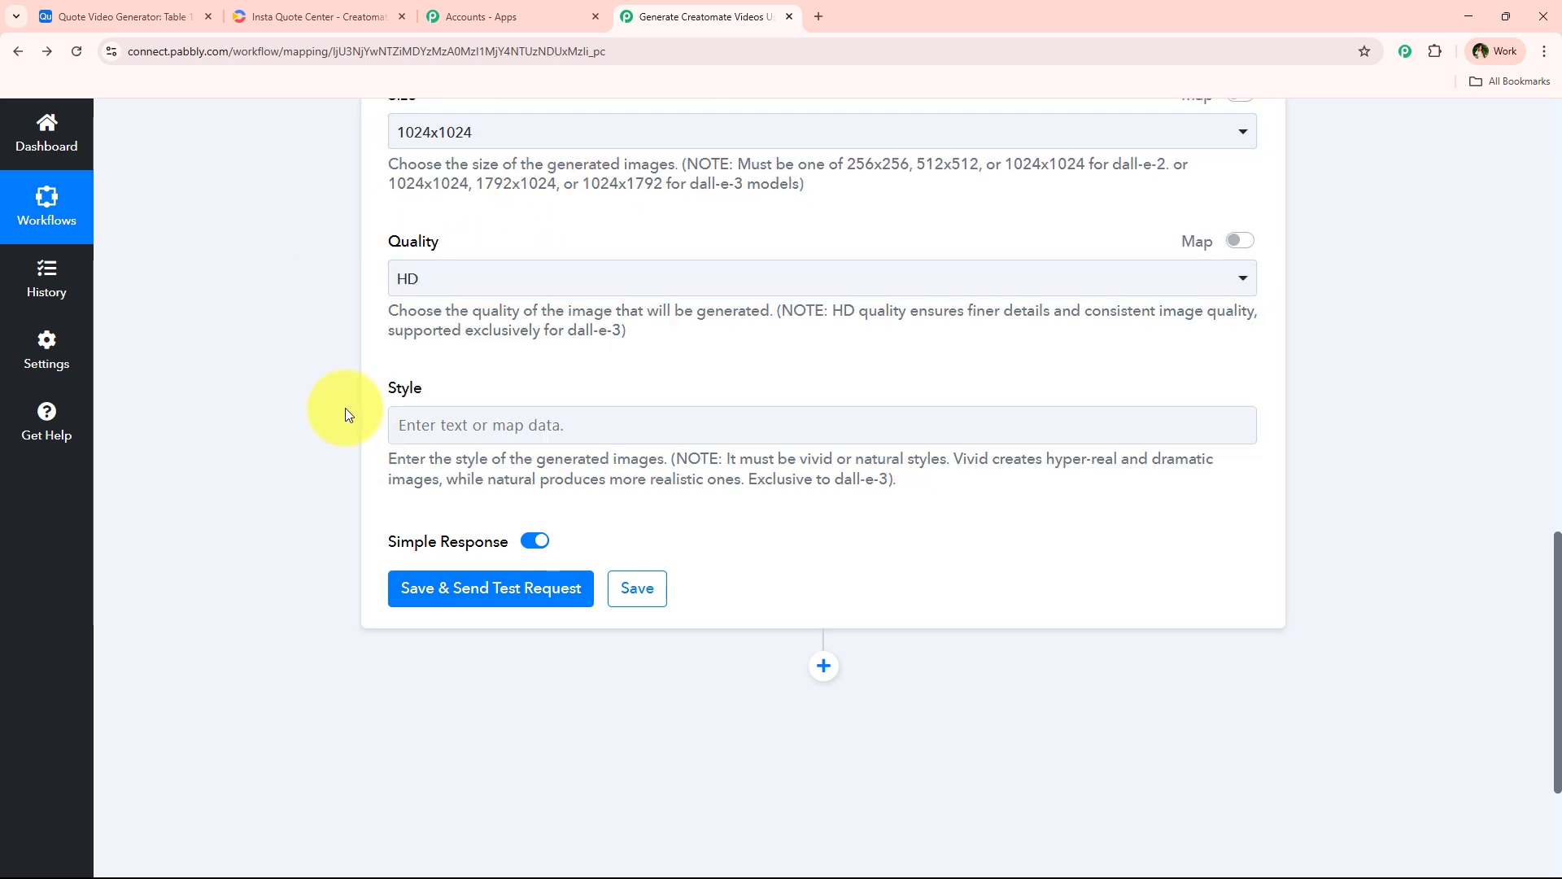
Save the image generation action, send a test request and bring its response into view.
click(446, 598)
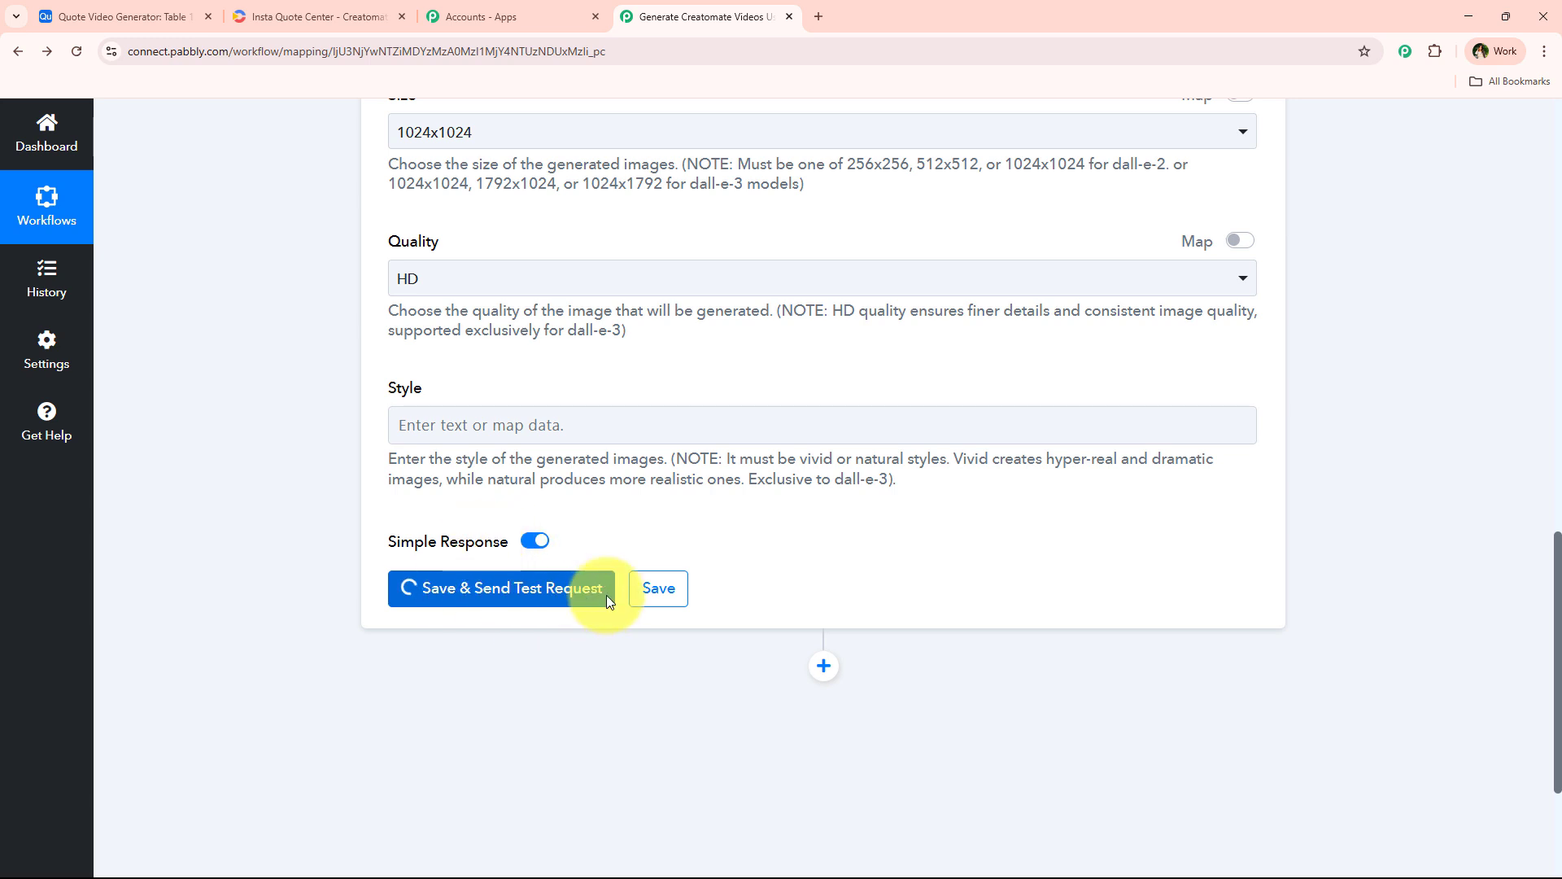
scroll(452, 578, up, 7)
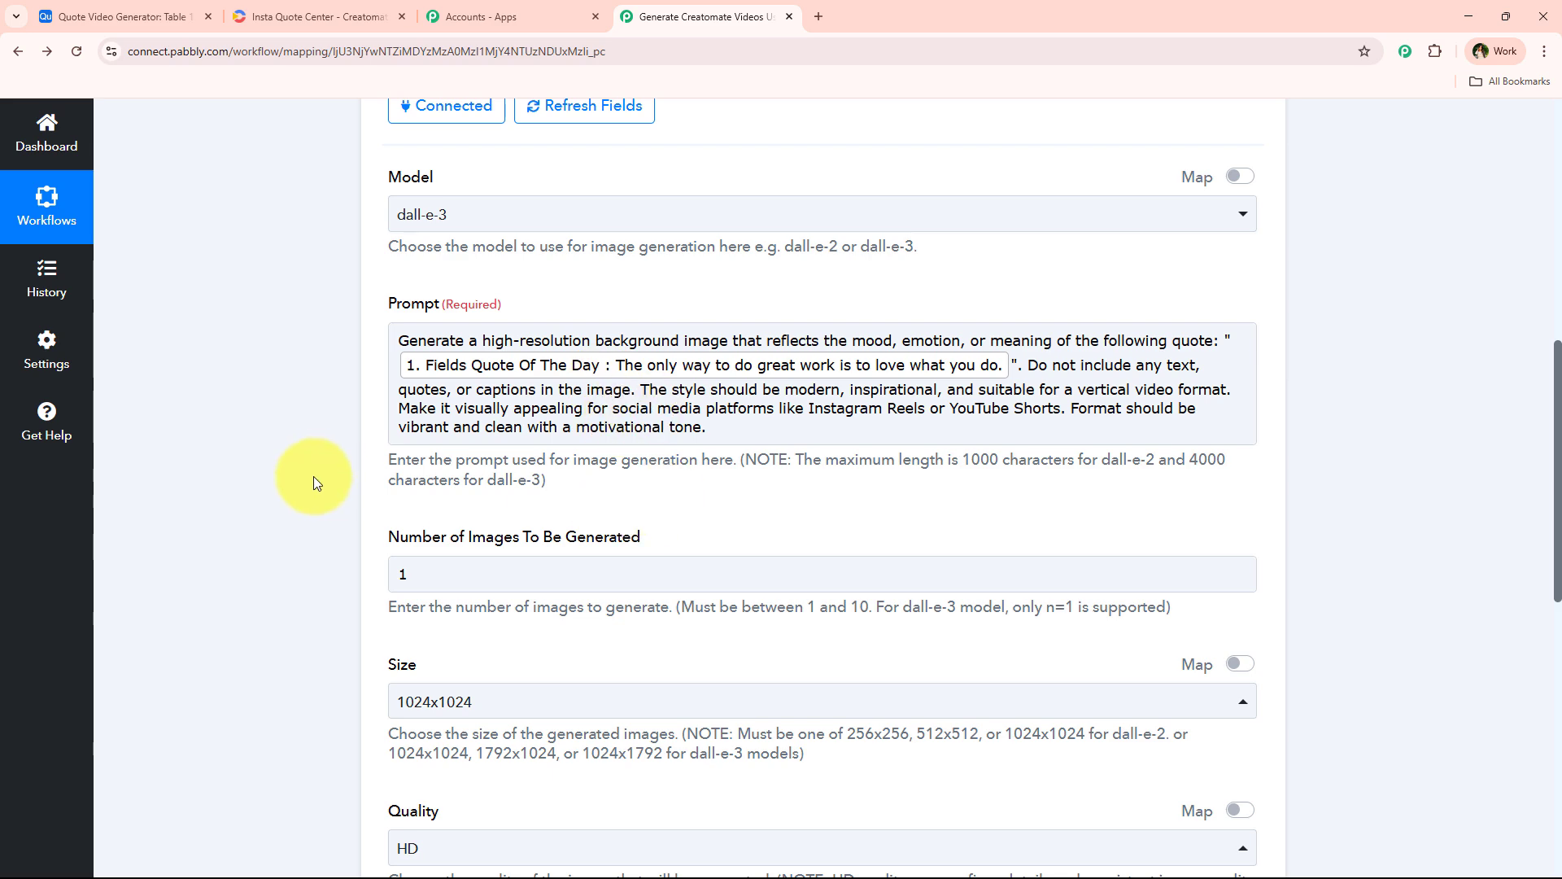
scroll(316, 470, down, 8)
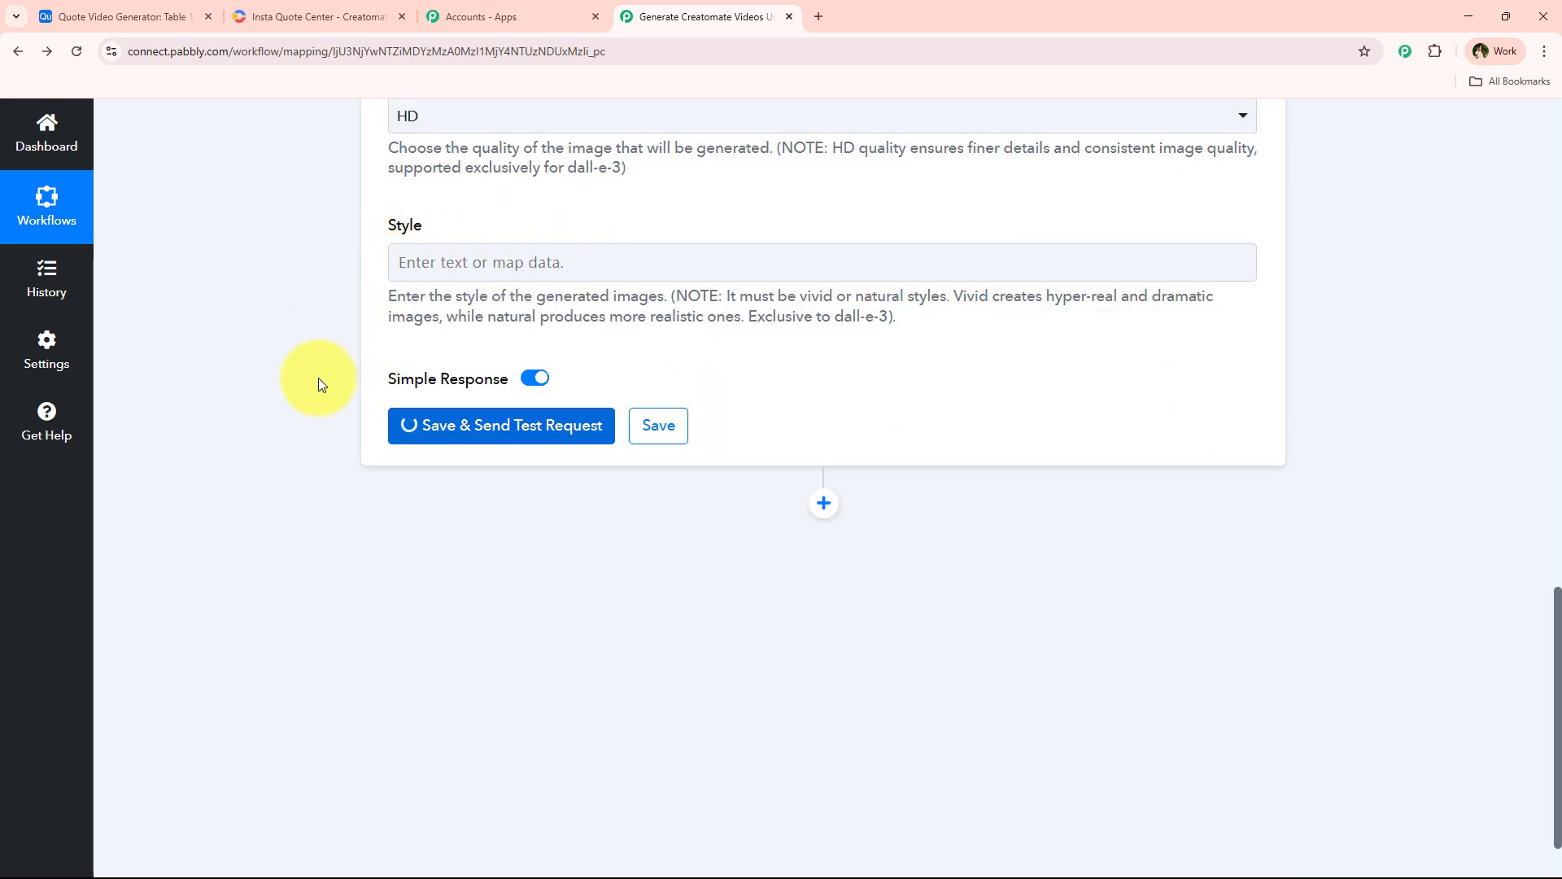
scroll(456, 407, down, 2)
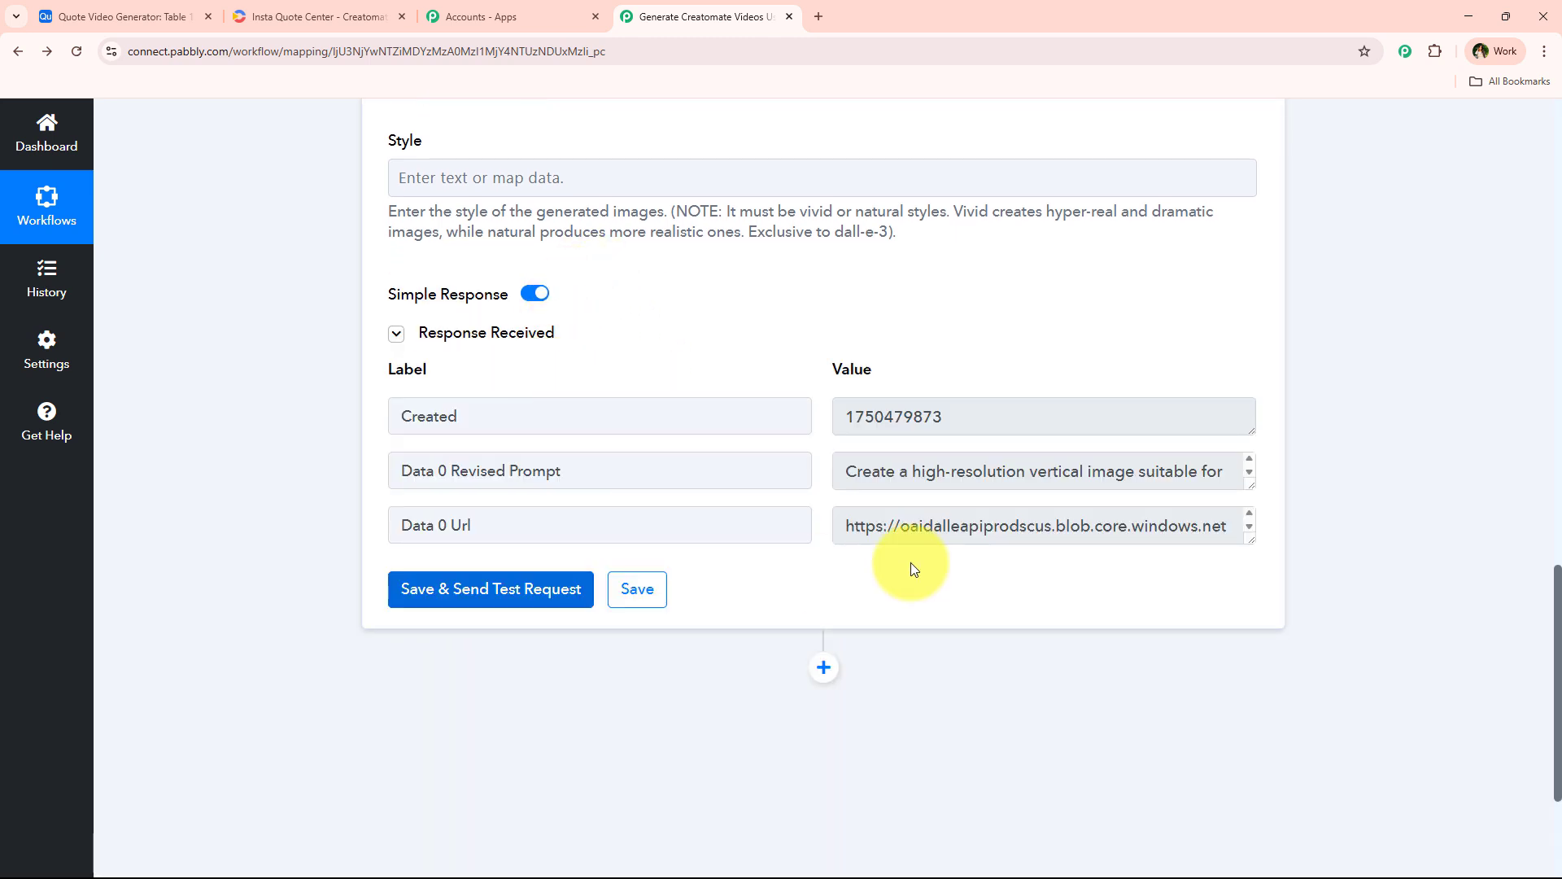
Open the Data 0 Url value from the response in a new browser tab, examine the generated image, and close that tab.
drag(1251, 538, 1208, 775)
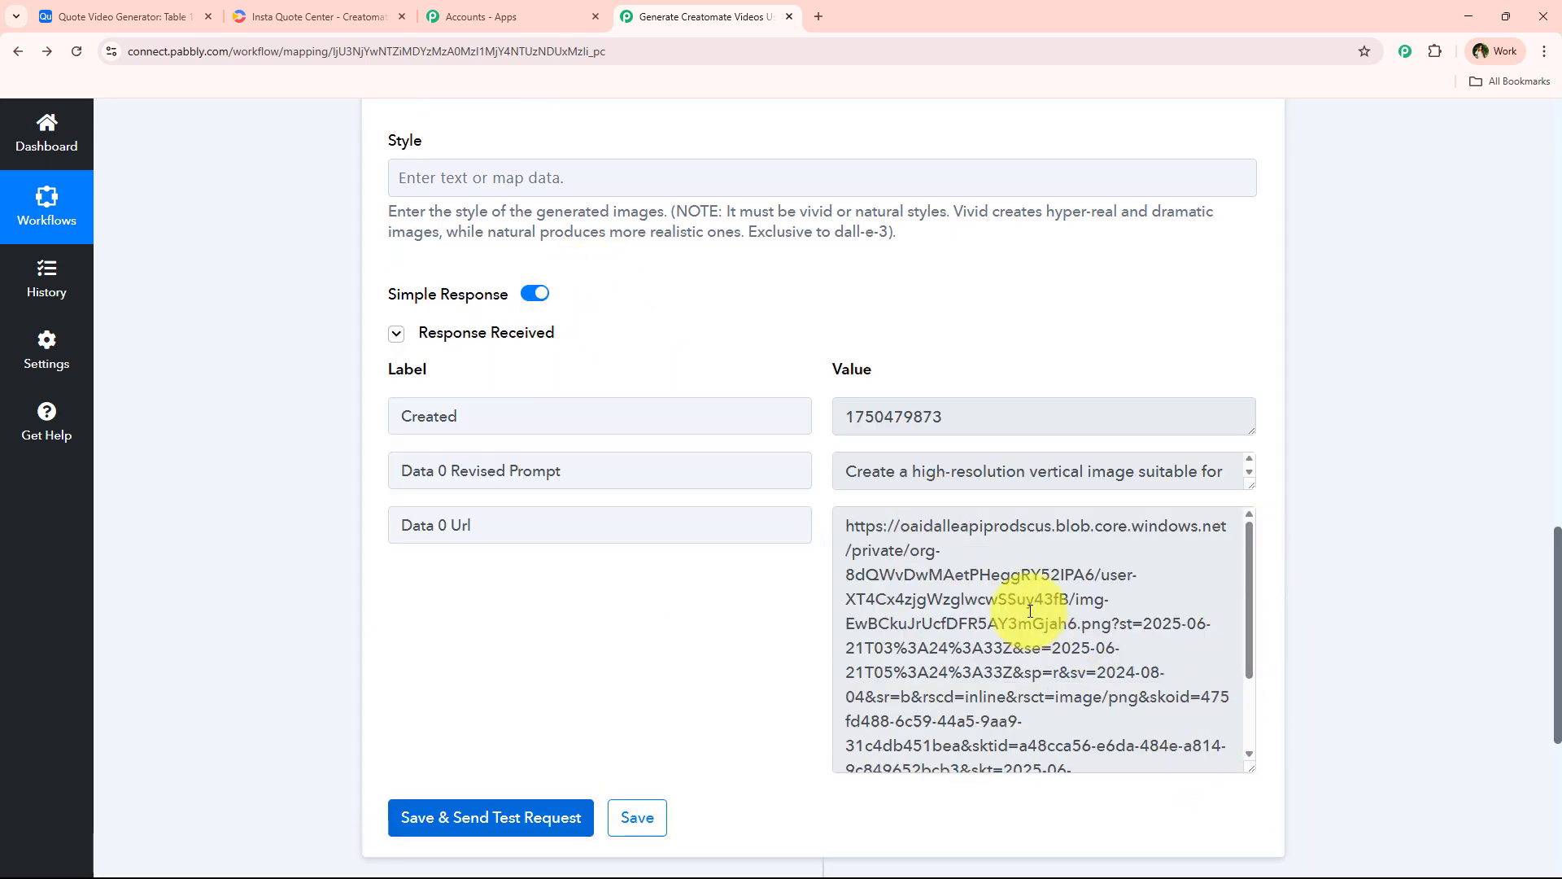
click(1031, 606)
key(ctrl+a)
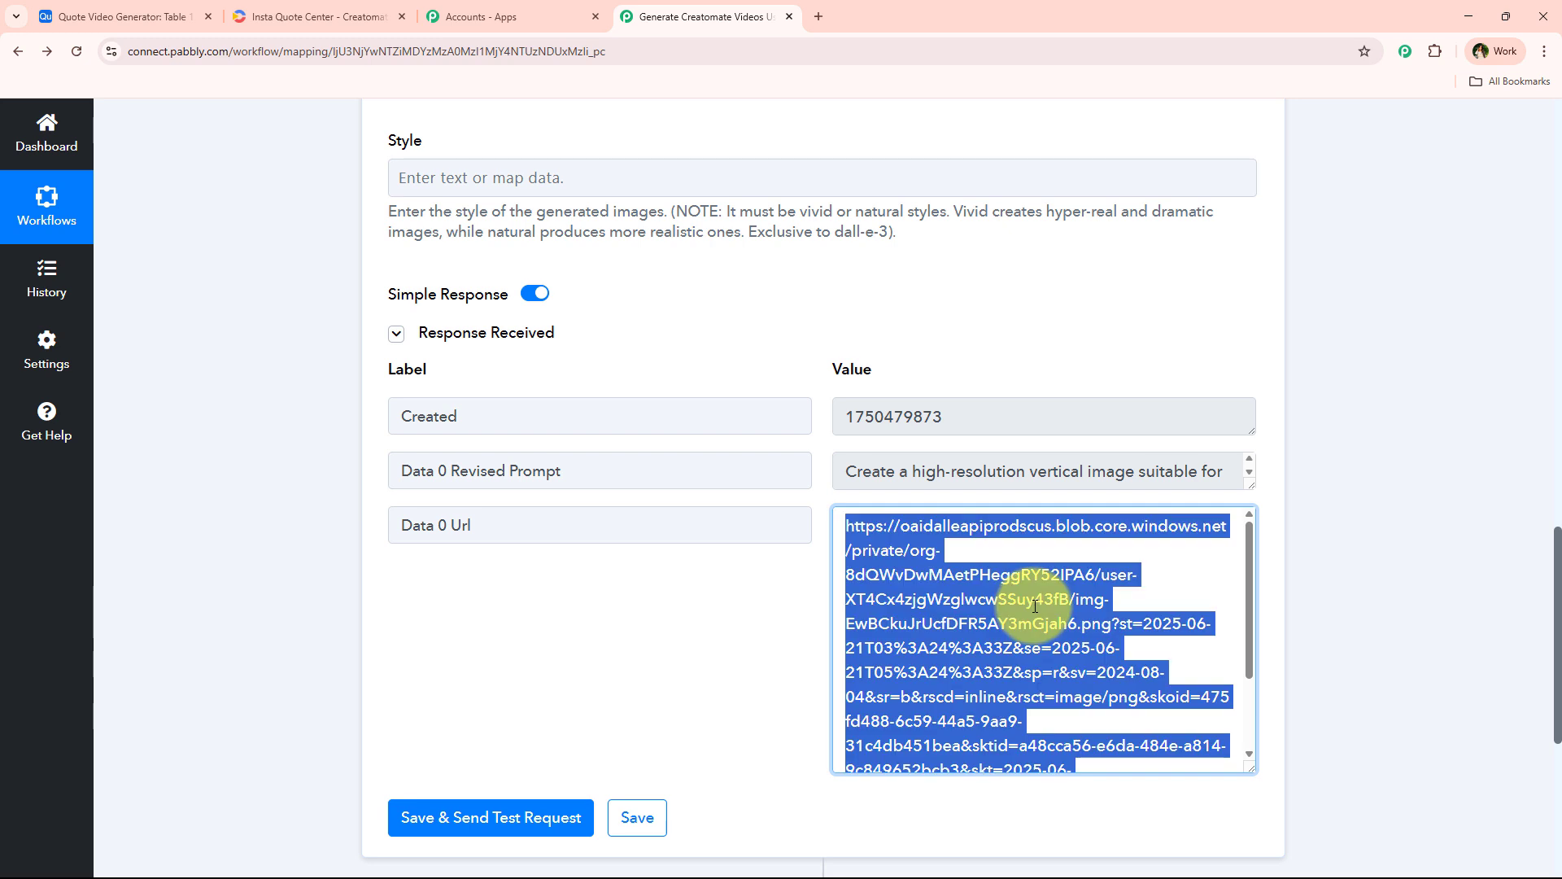
key(ctrl+c)
click(818, 17)
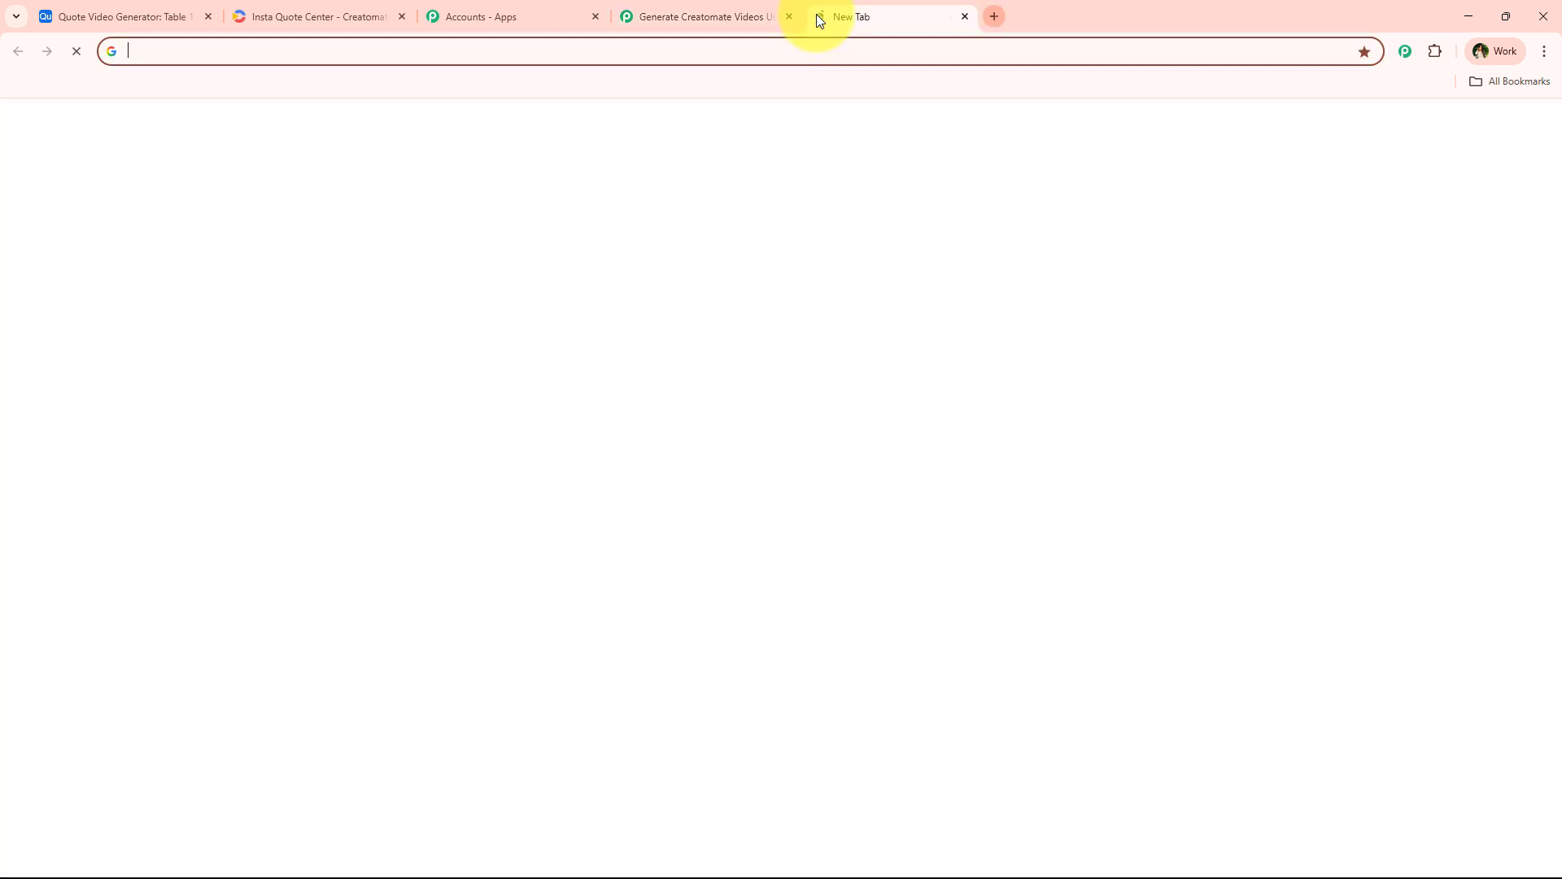
key(ctrl+v)
key(Return)
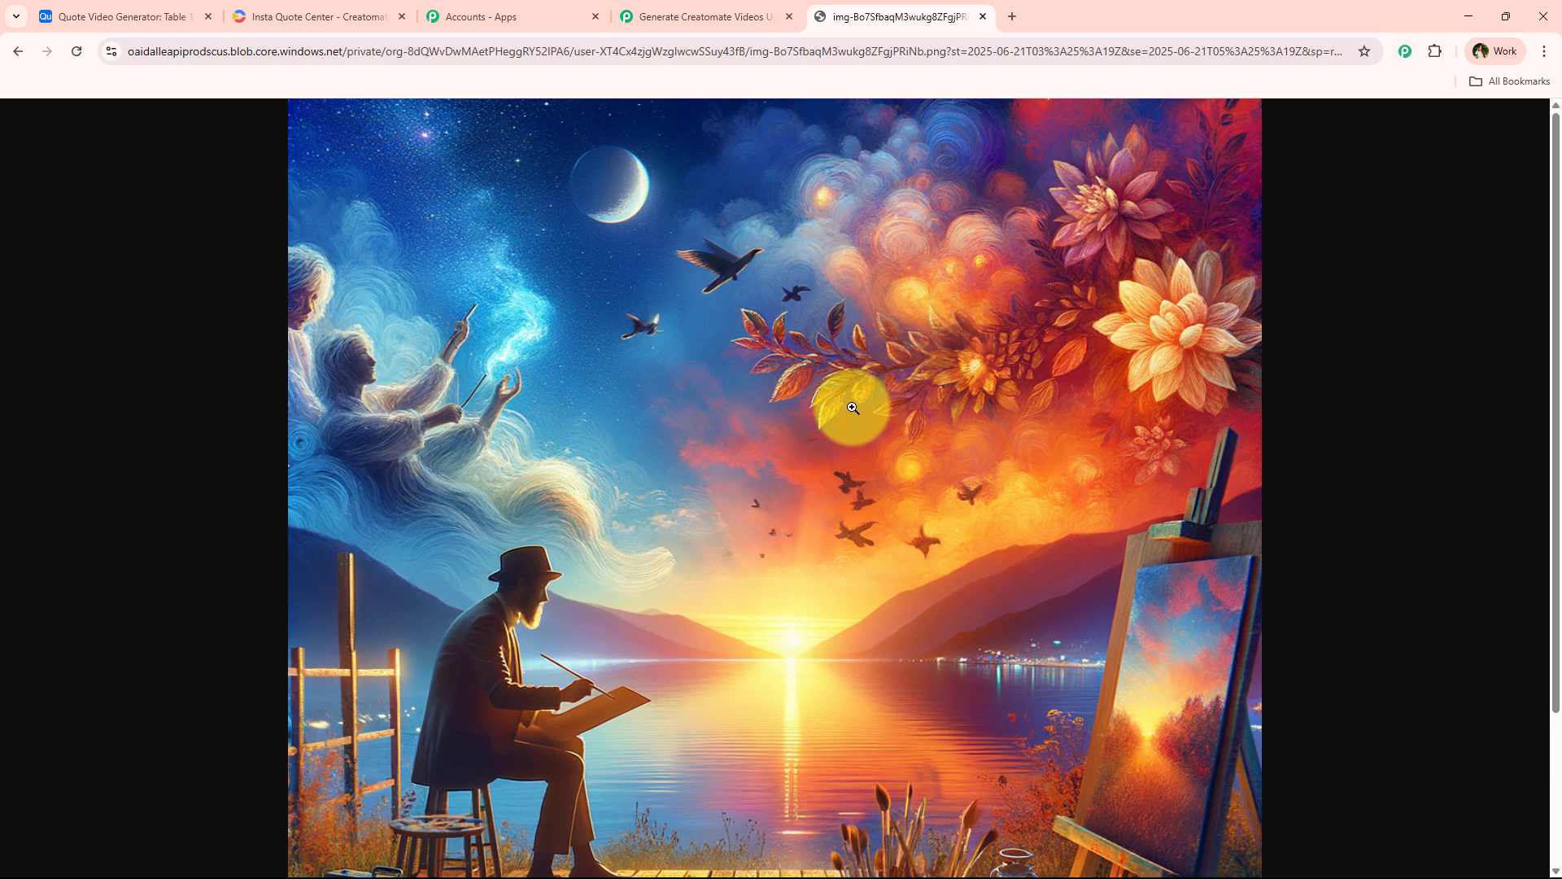
click(852, 408)
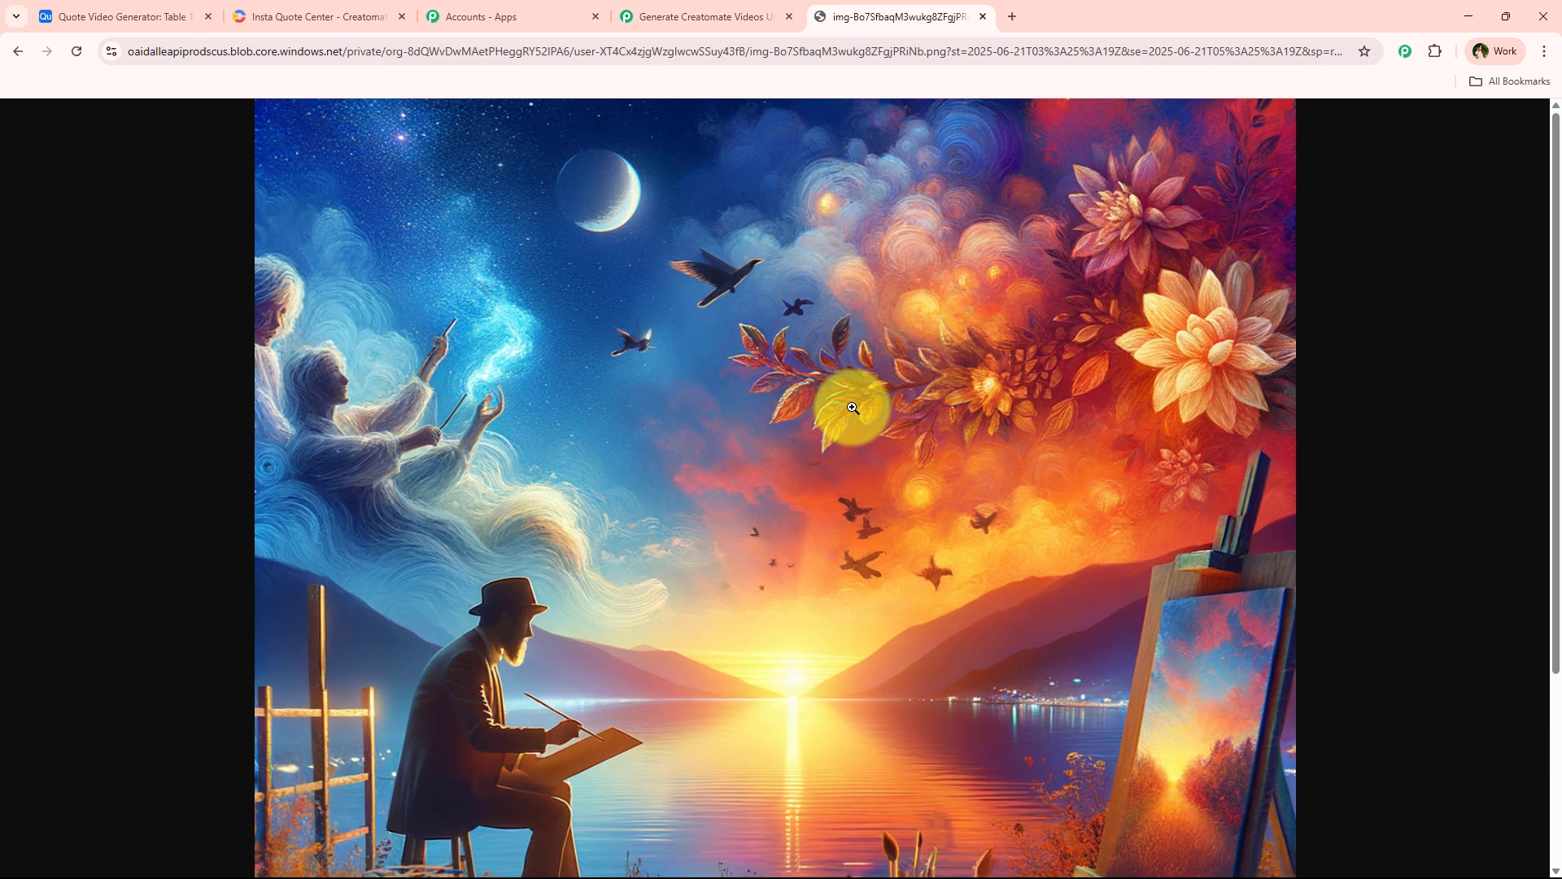
click(853, 408)
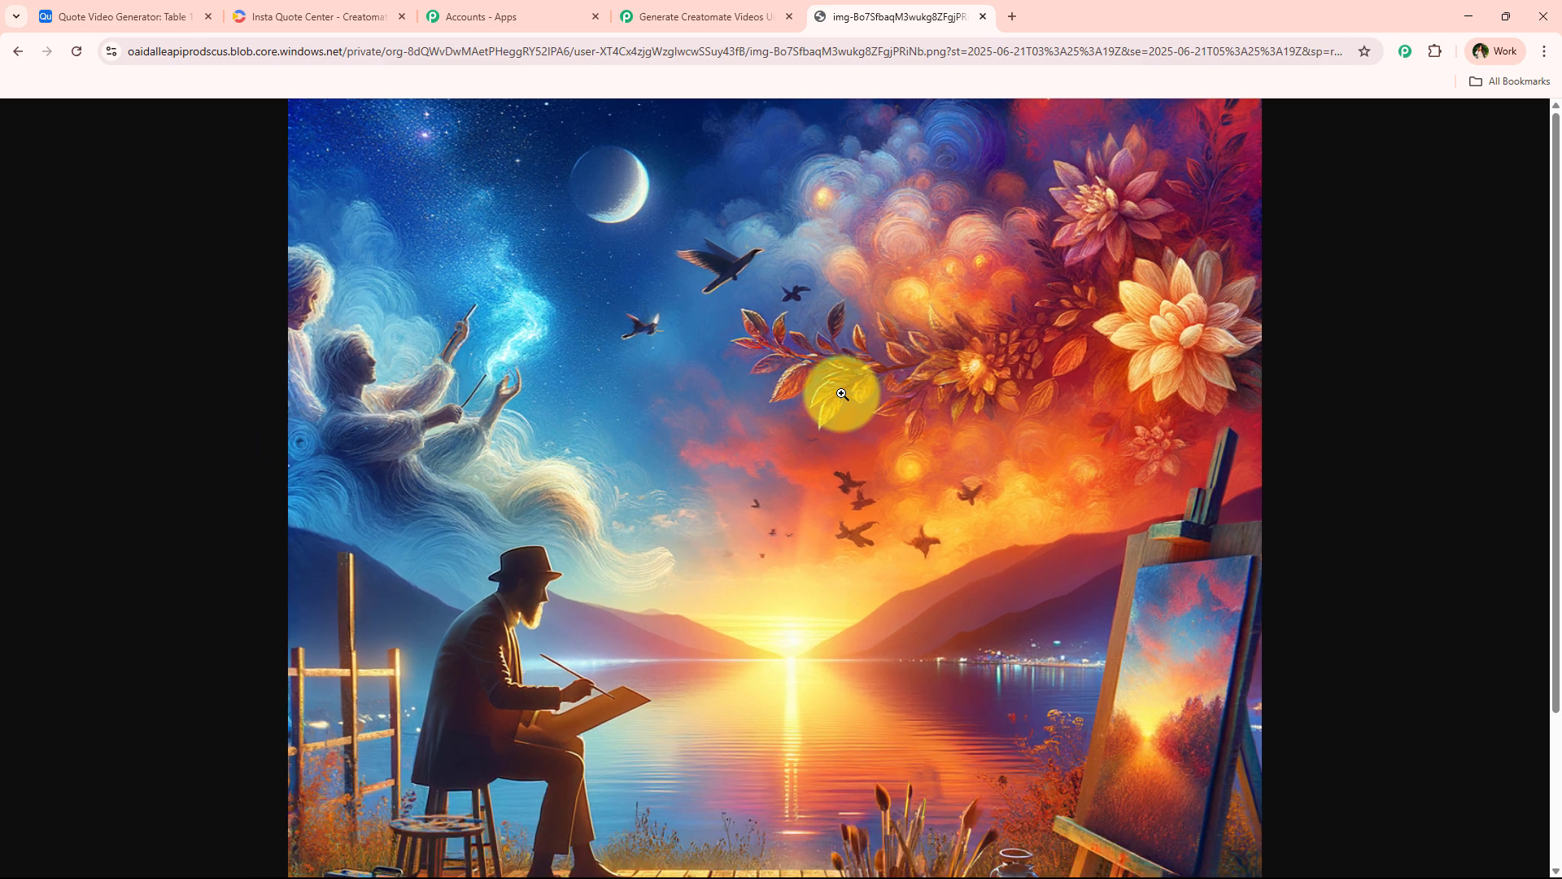
click(982, 17)
click(260, 18)
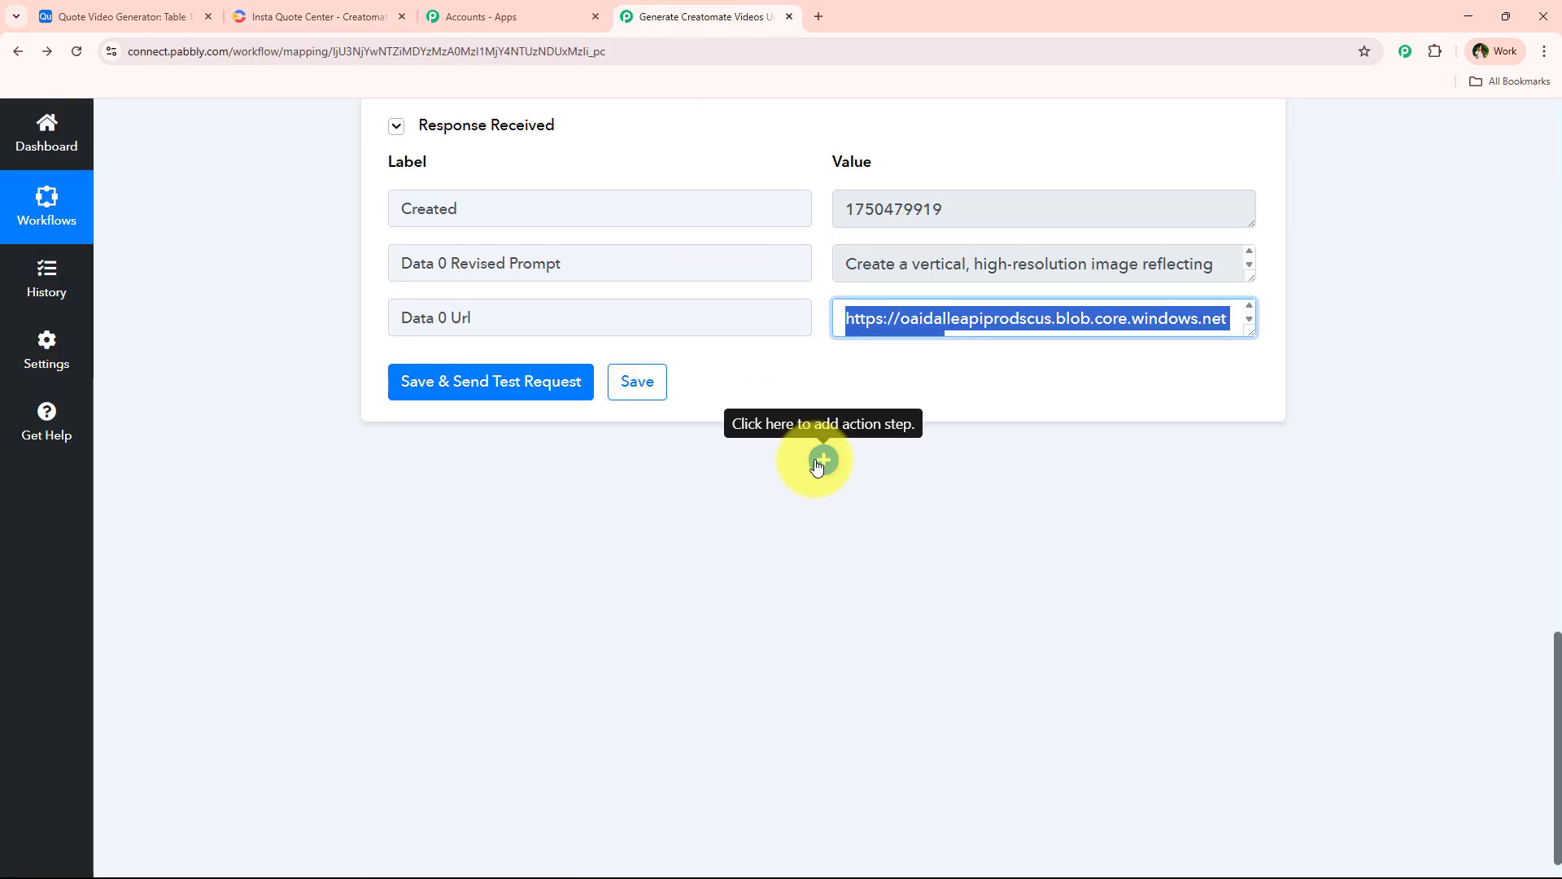
Add an action step after the OpenAI one using the Creatomate app with the Create Single Render event.
click(820, 457)
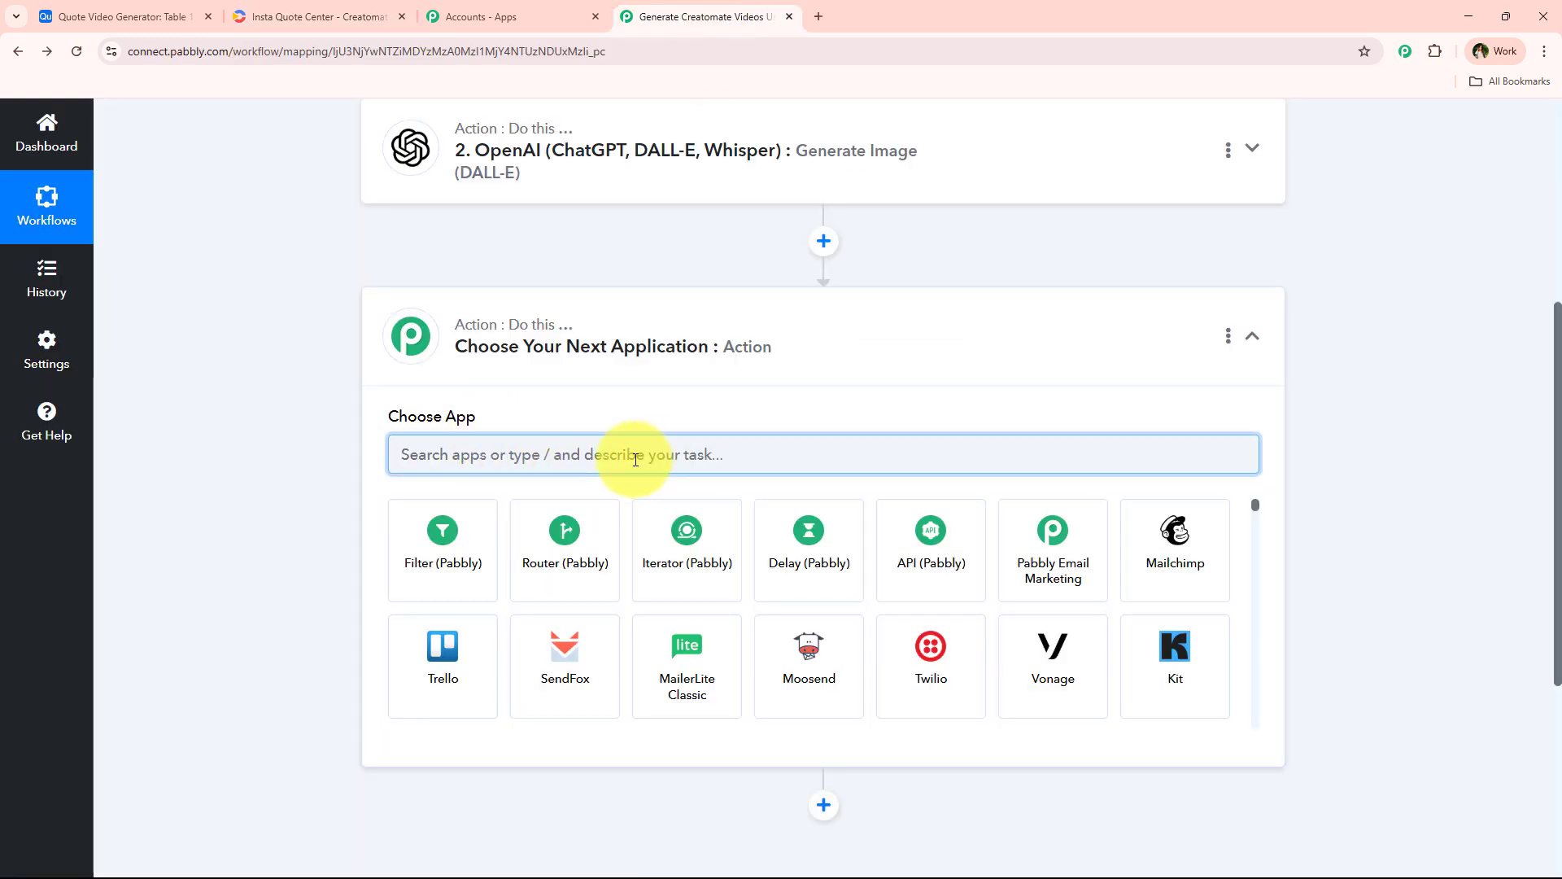
text(cre)
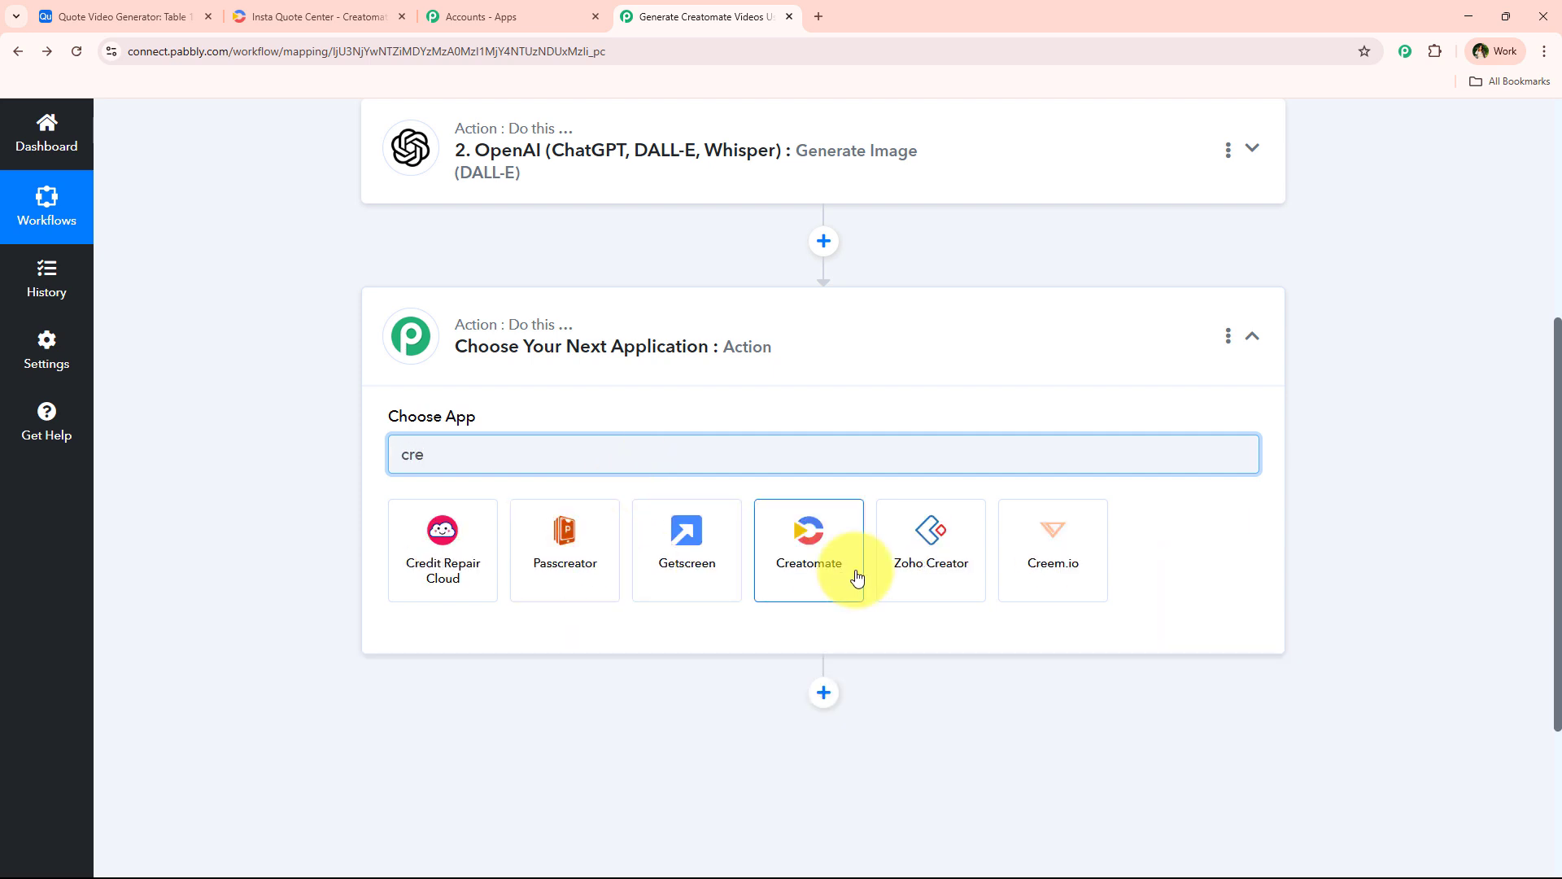
click(847, 579)
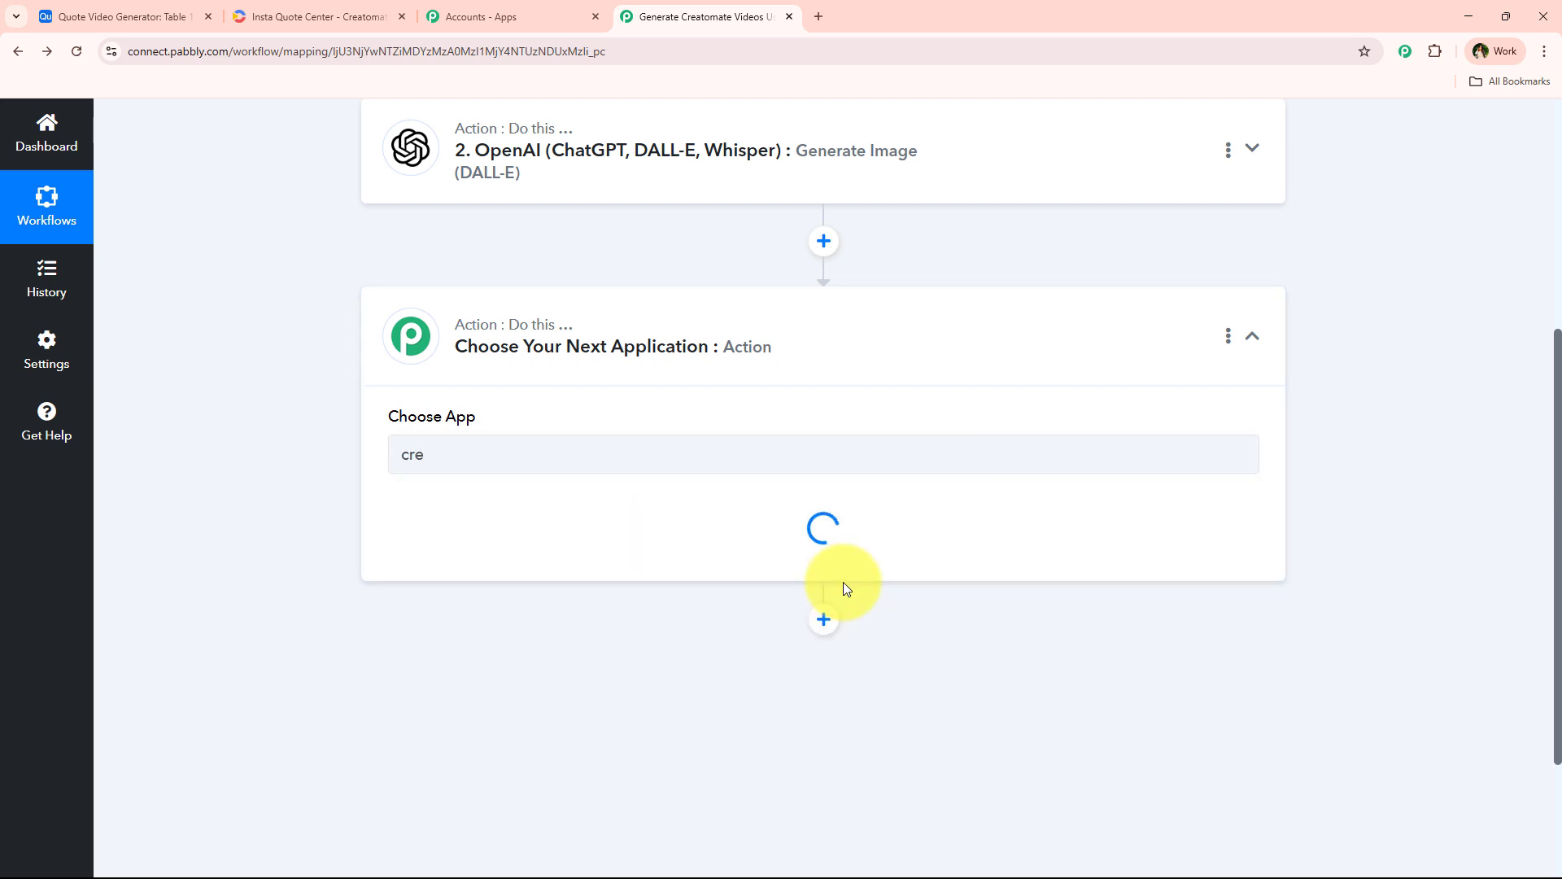
click(541, 543)
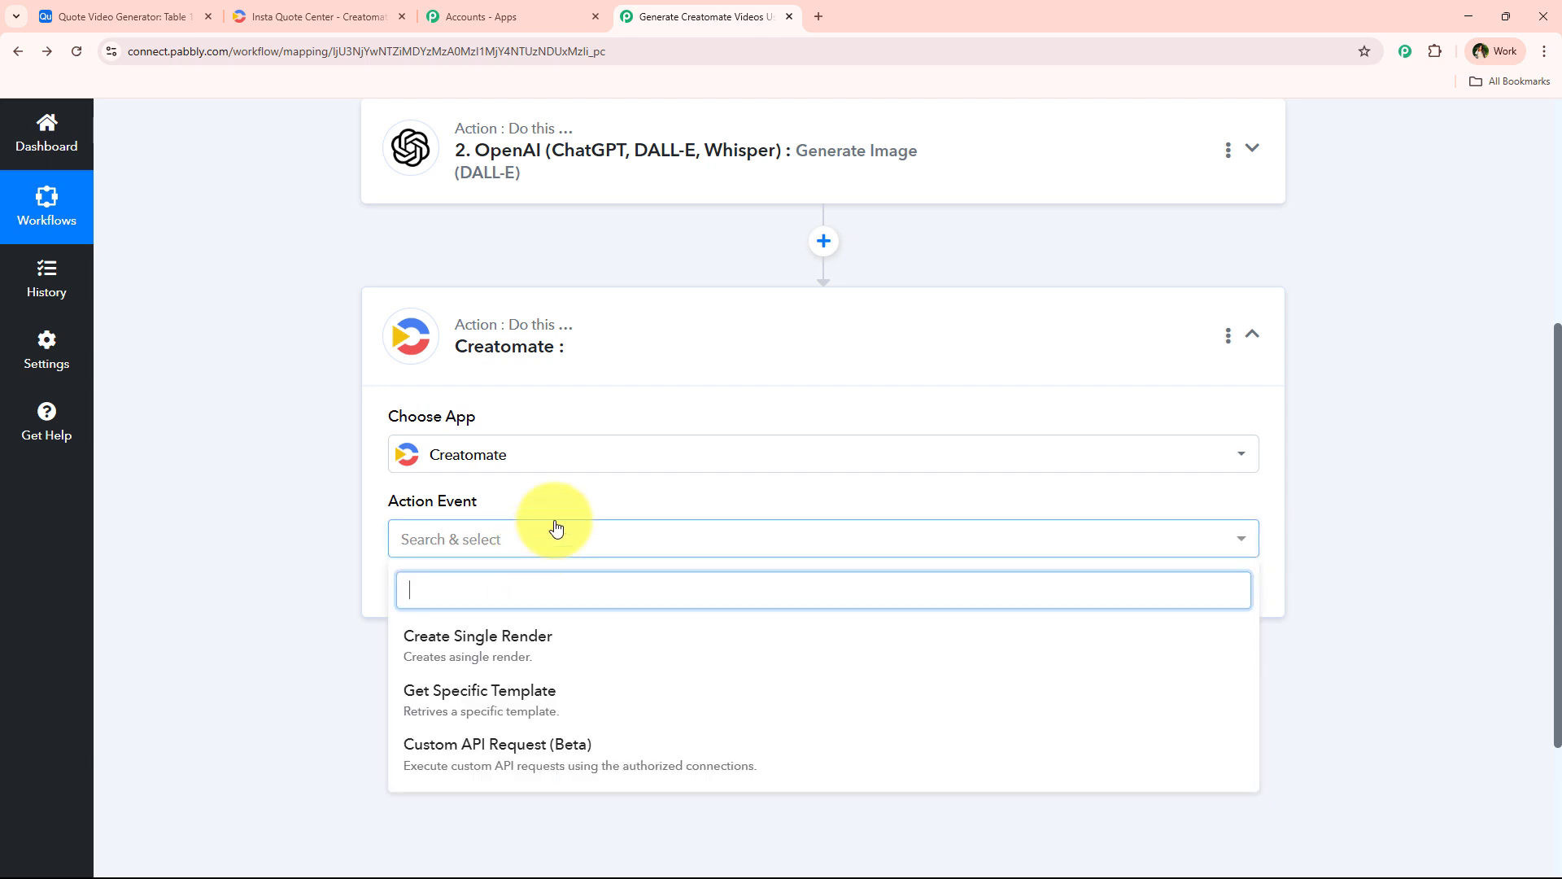
scroll(570, 611, down, 2)
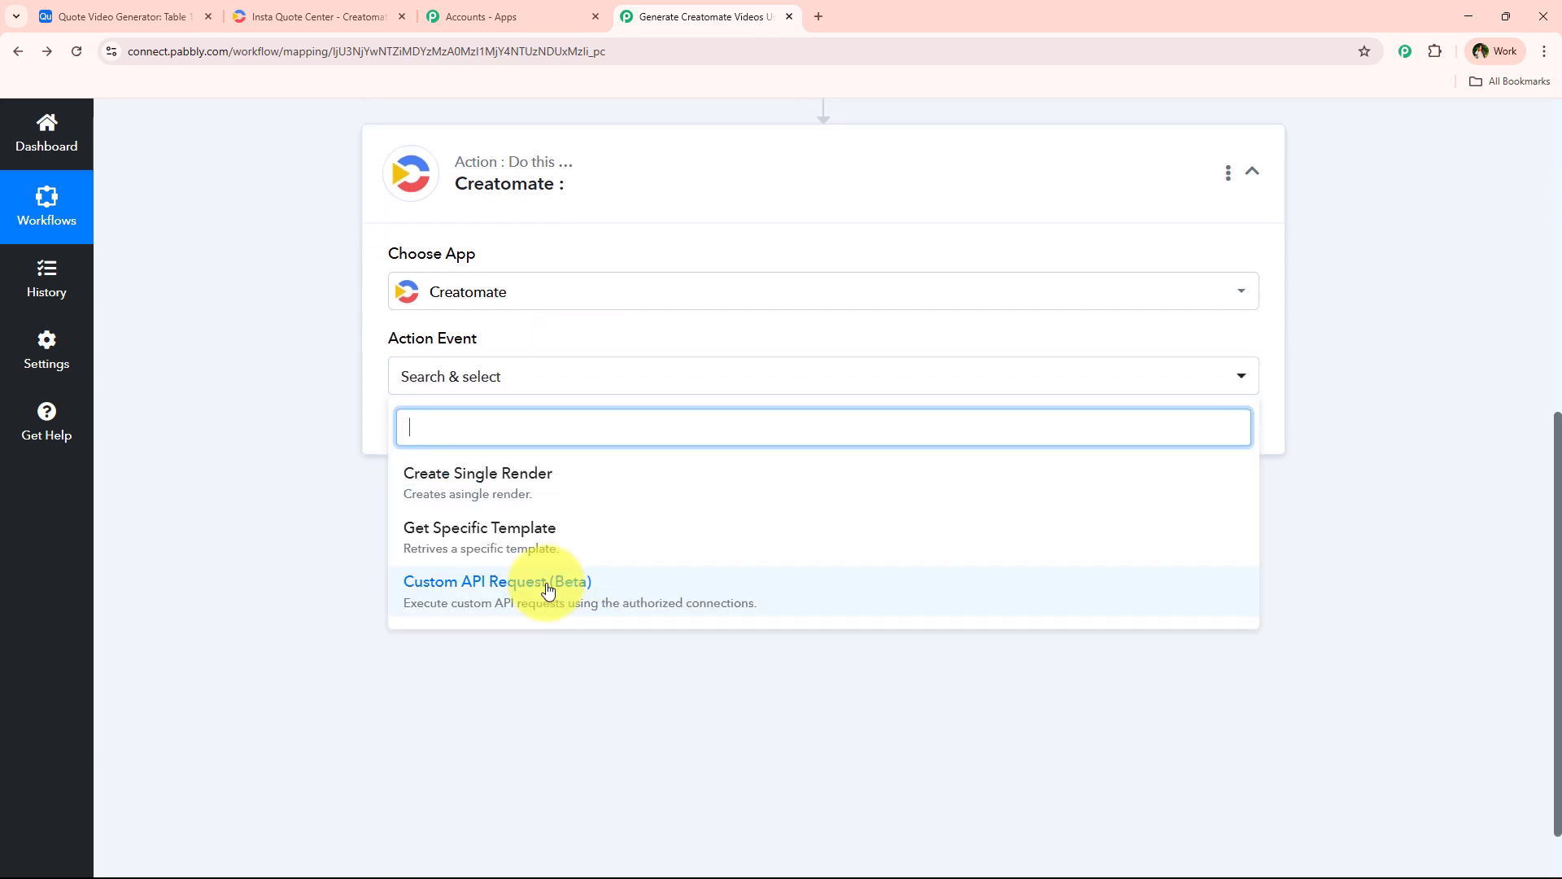
click(443, 490)
Open the connection settings for the Creatomate action and choose to add a new connection.
click(449, 447)
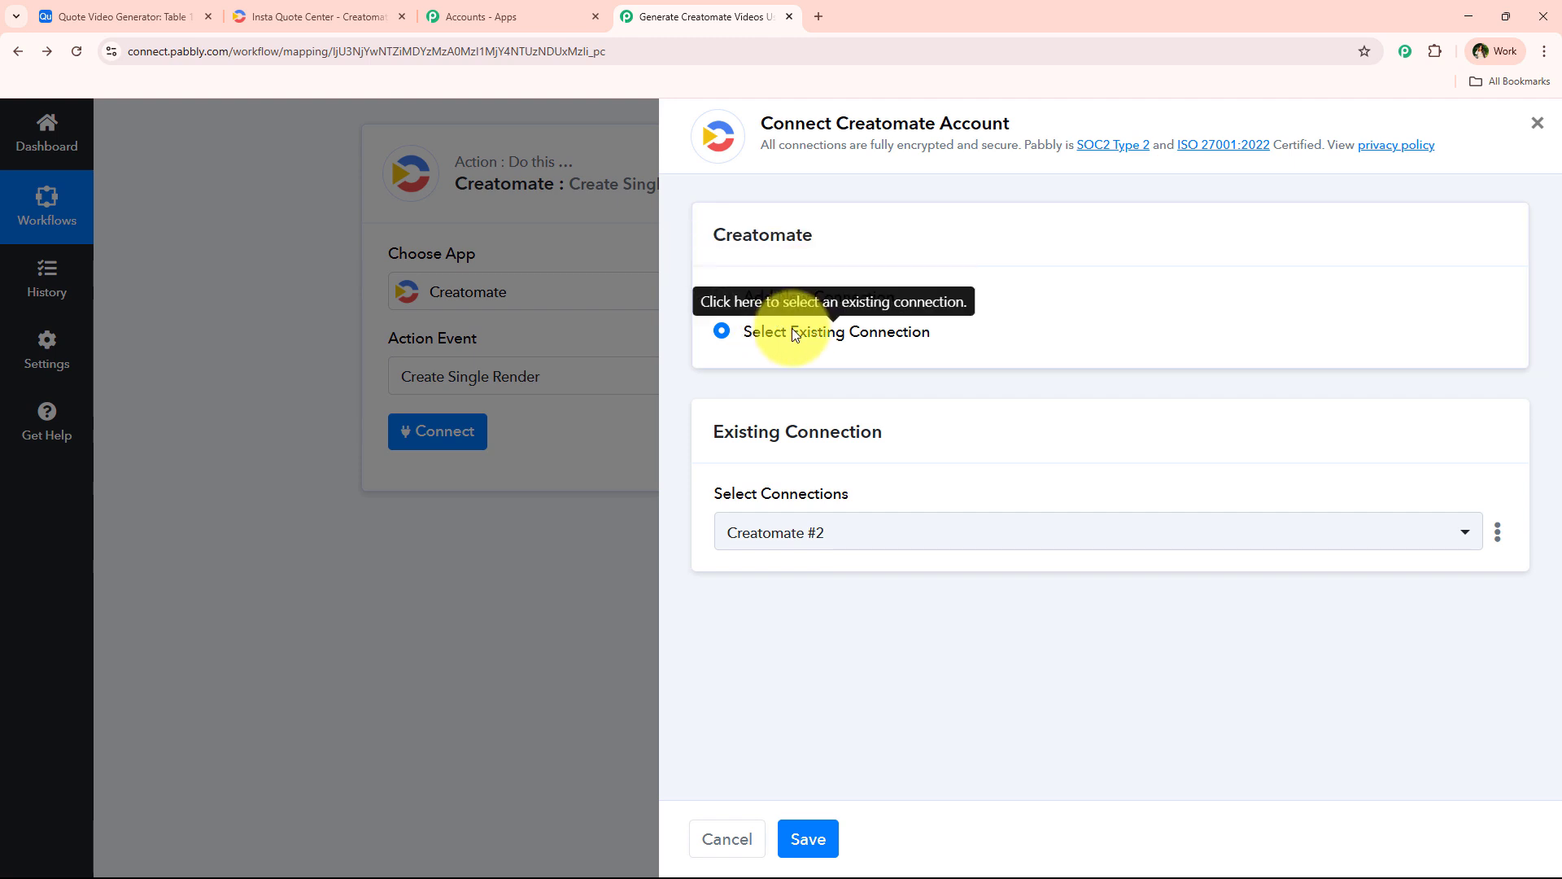
drag(840, 114, 1091, 130)
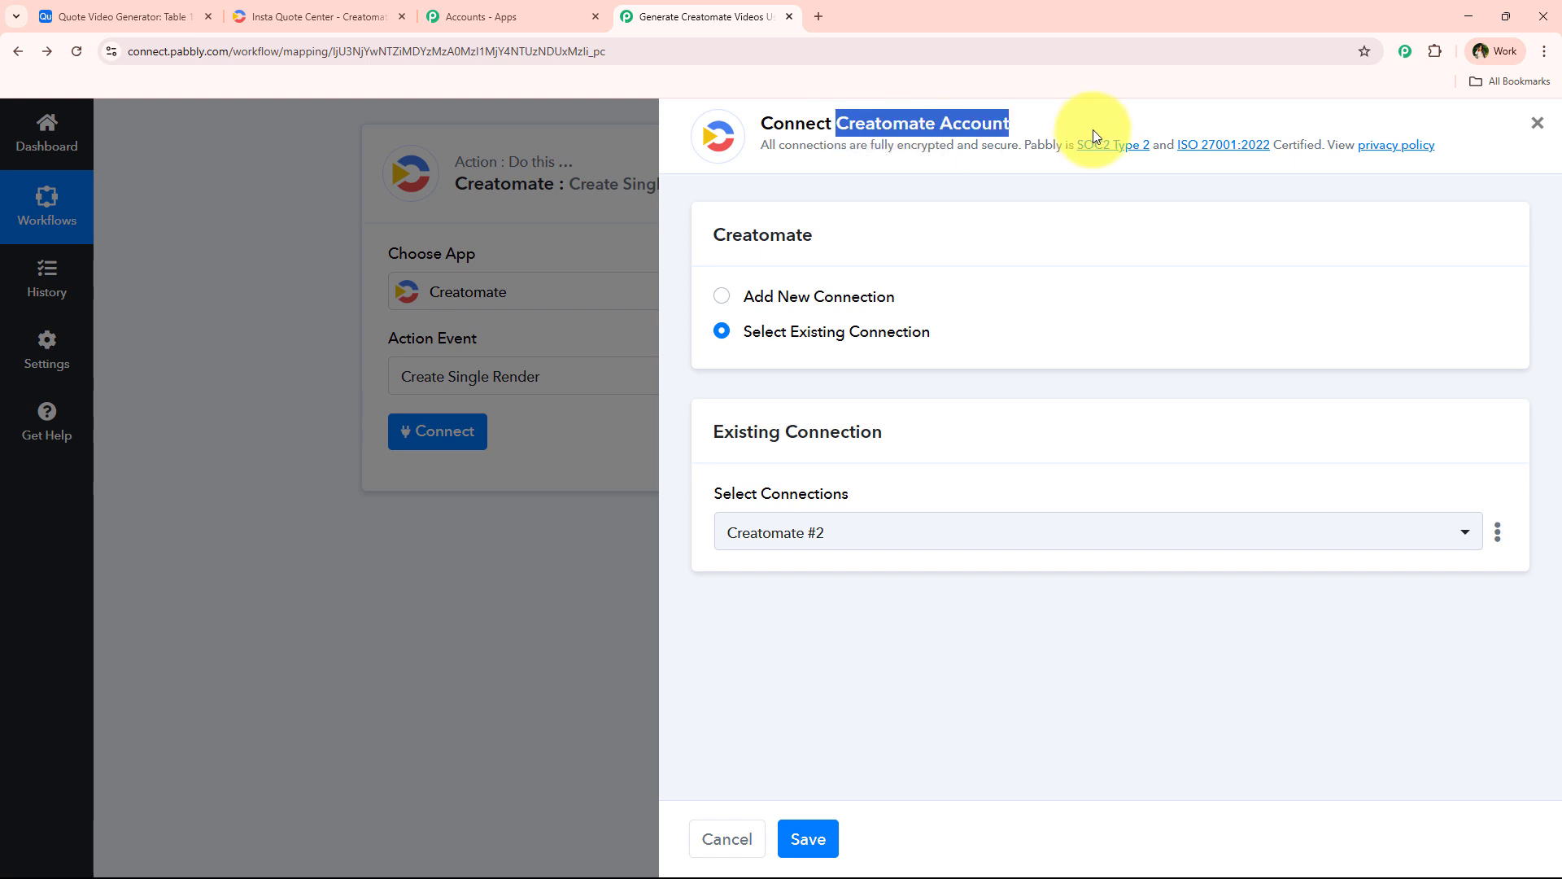
click(814, 384)
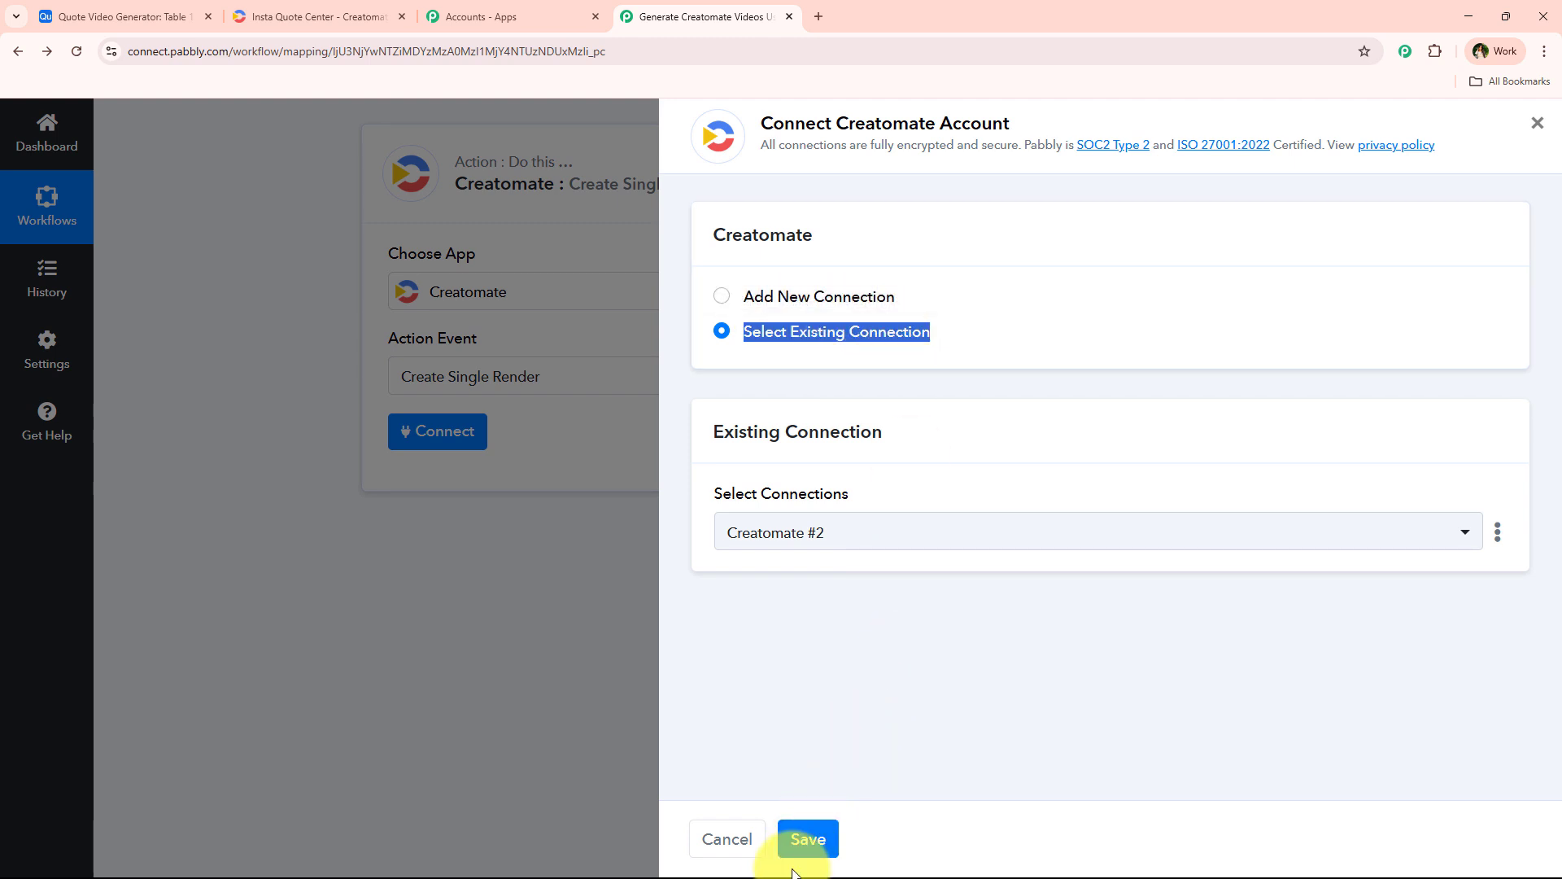
click(802, 312)
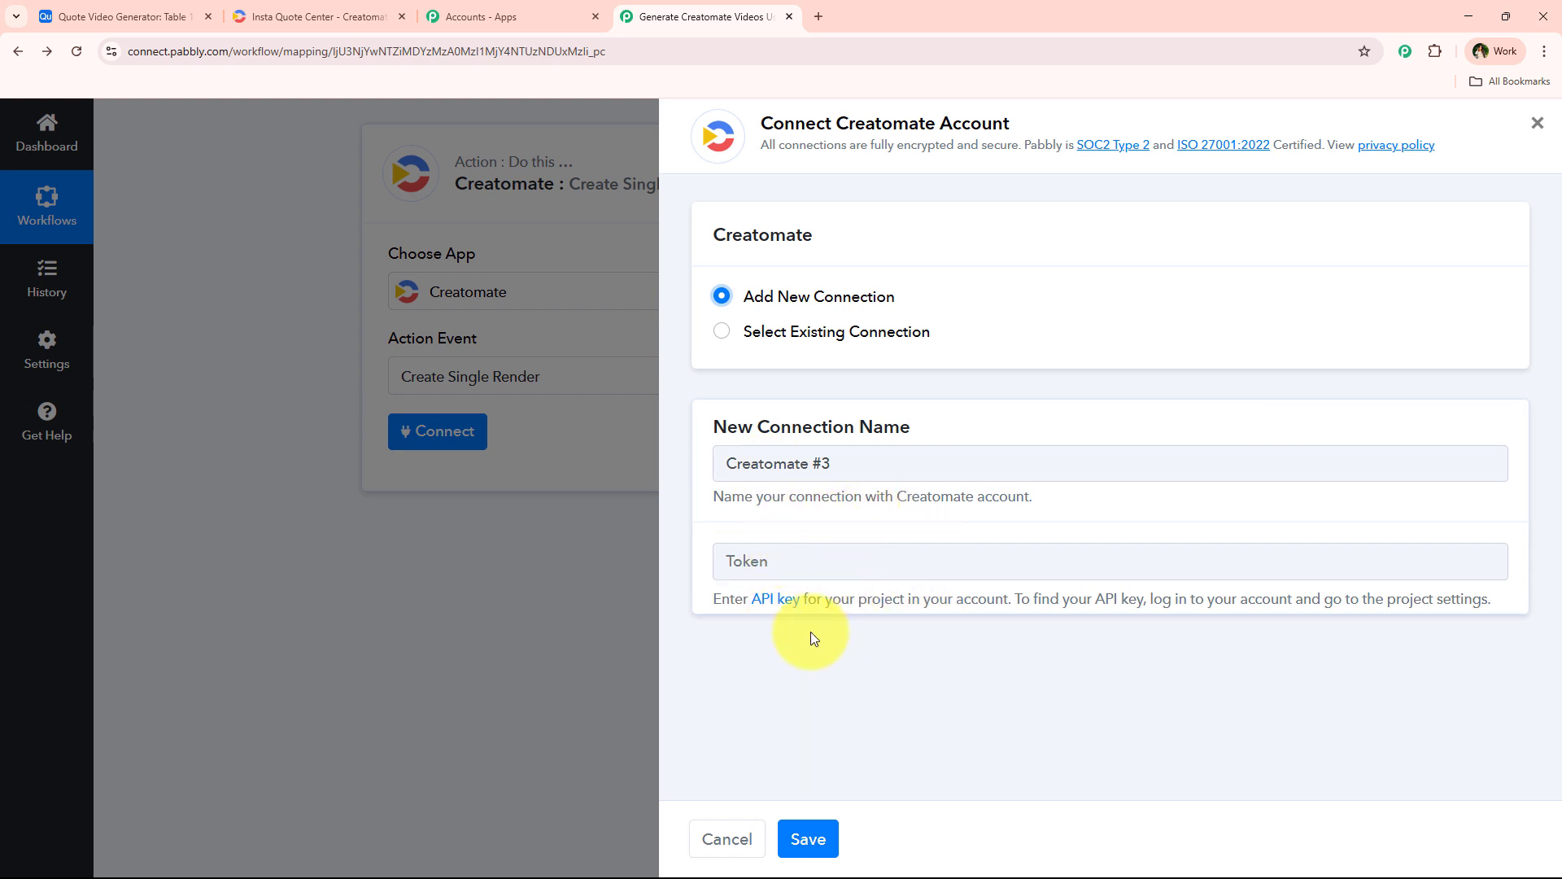
Switch to Creatomate, leave the template editor, open the settings of Default Project and reveal its API key.
click(322, 16)
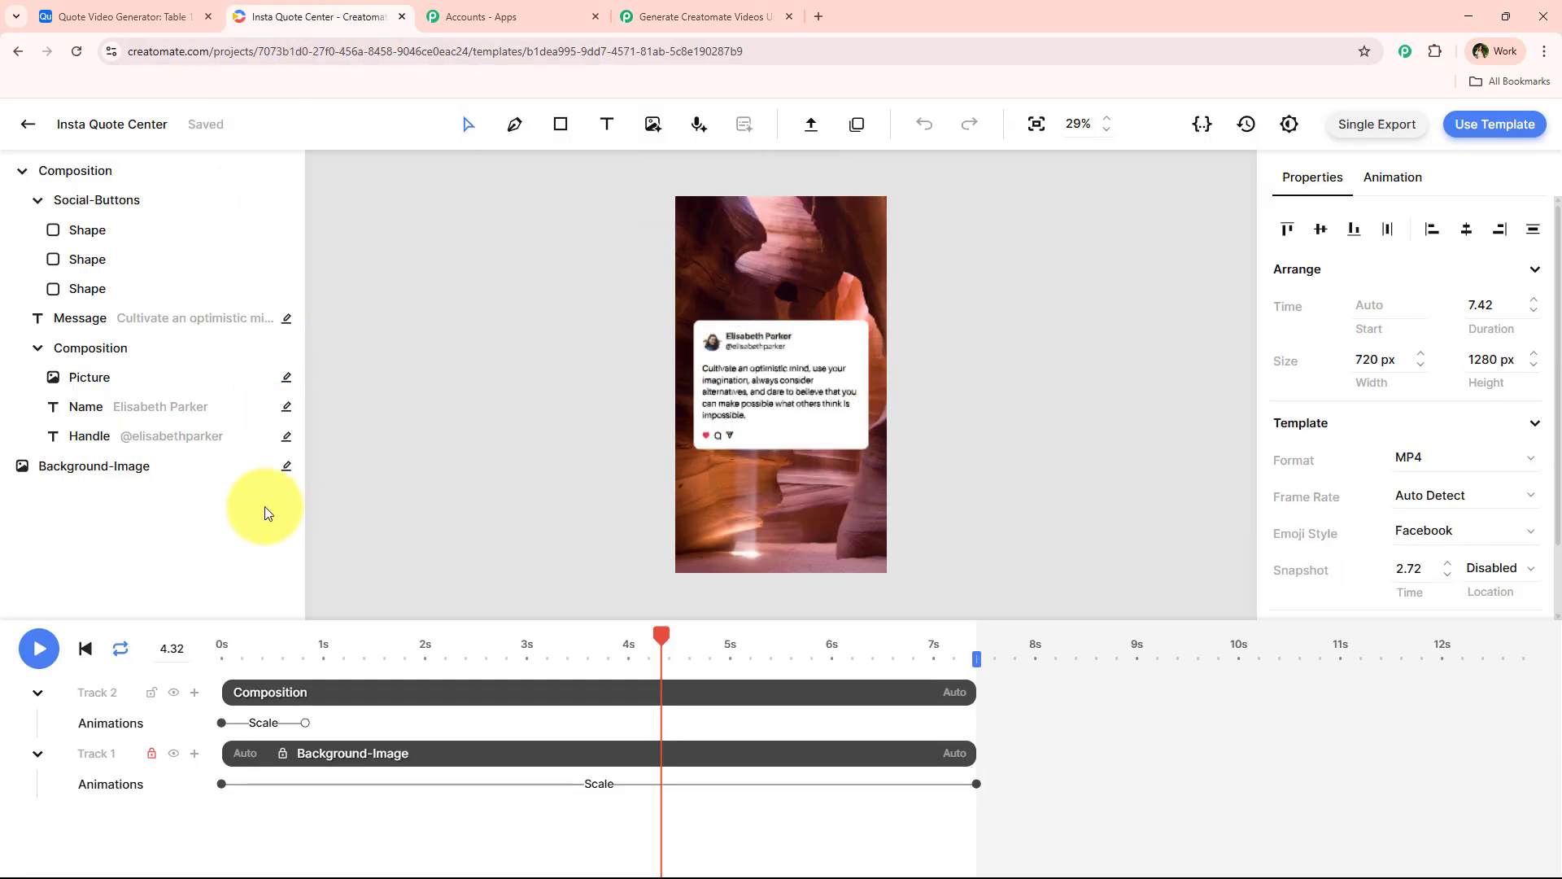
click(19, 125)
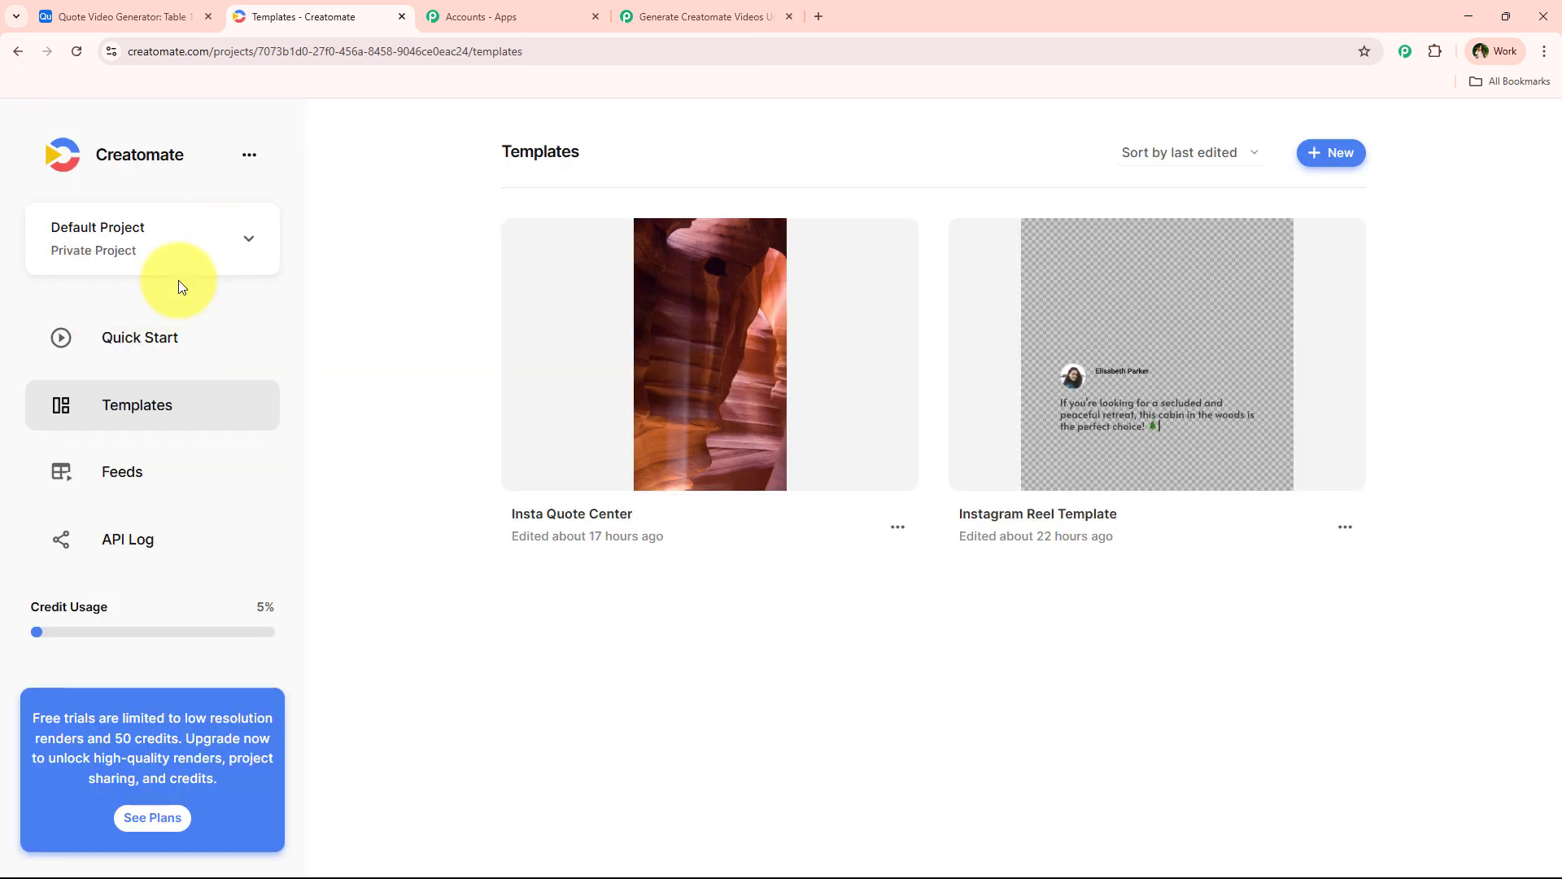
click(238, 164)
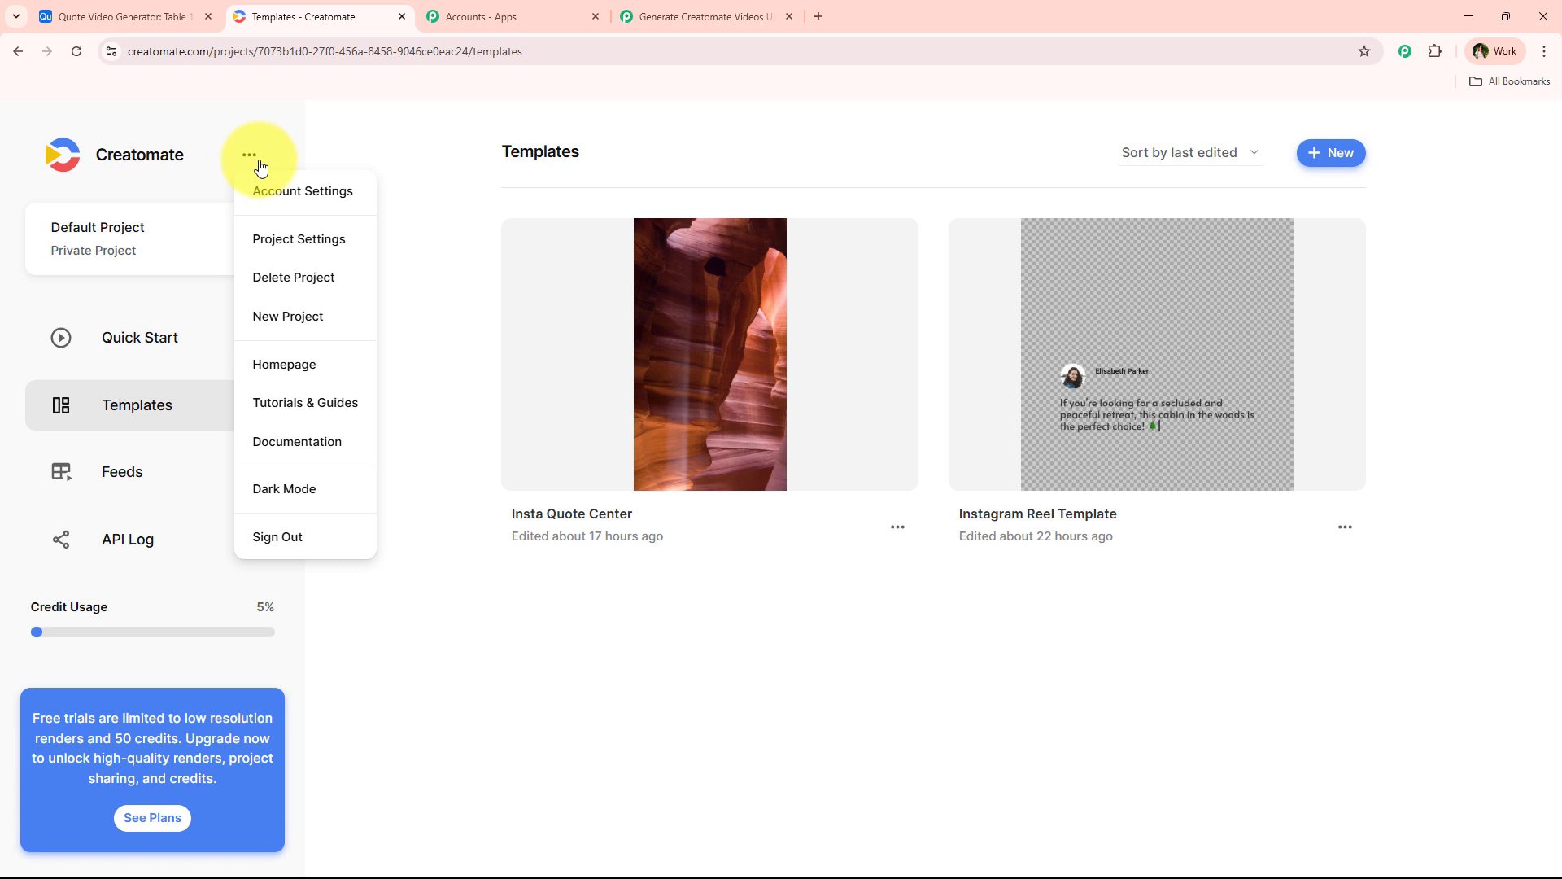
click(281, 236)
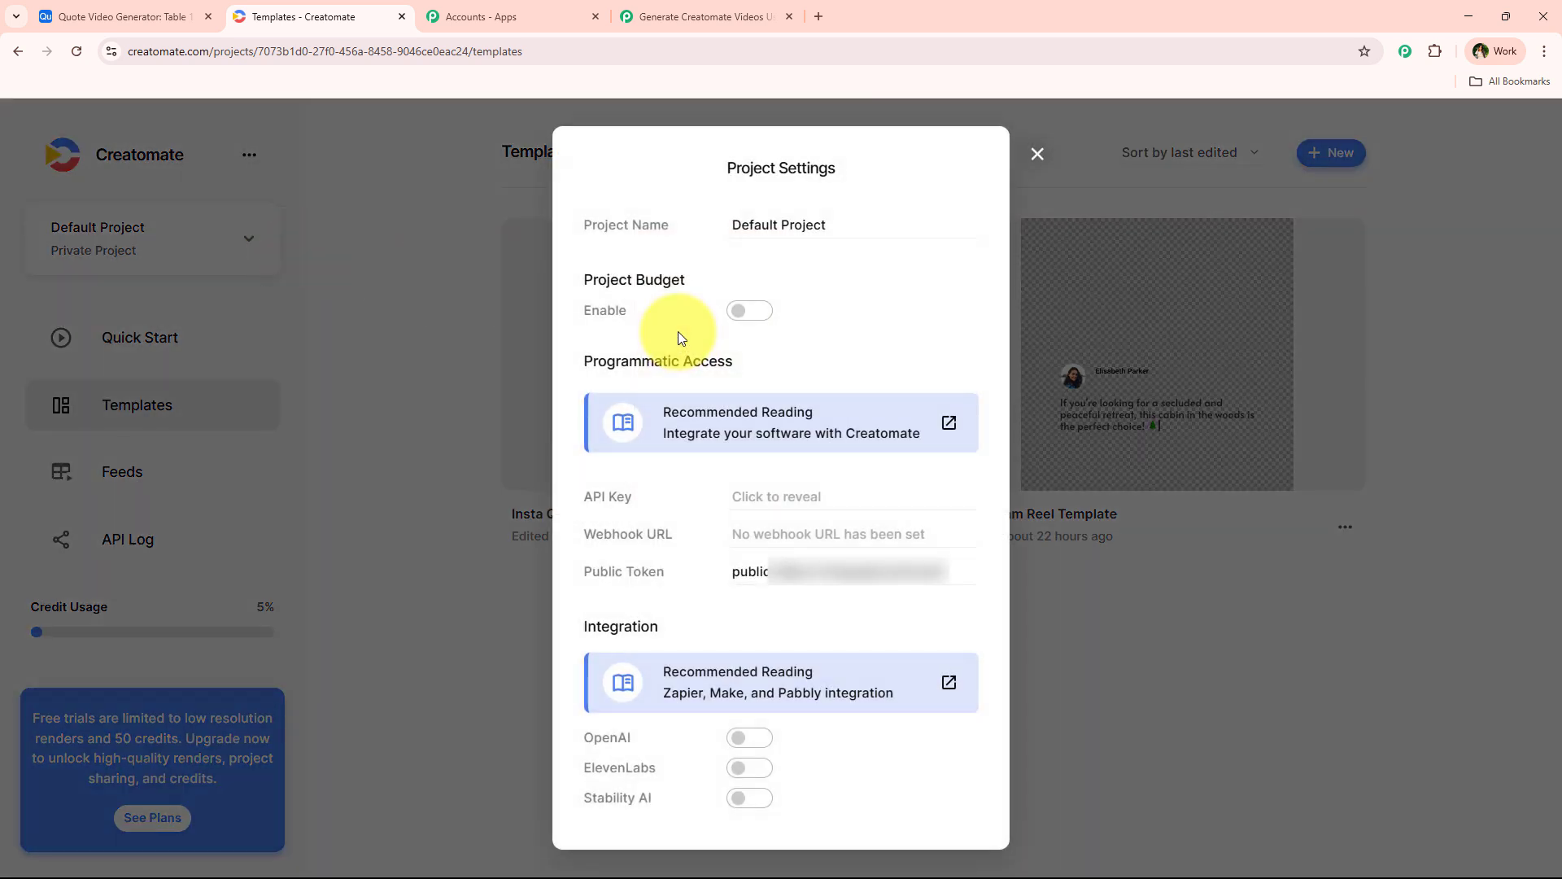
click(792, 512)
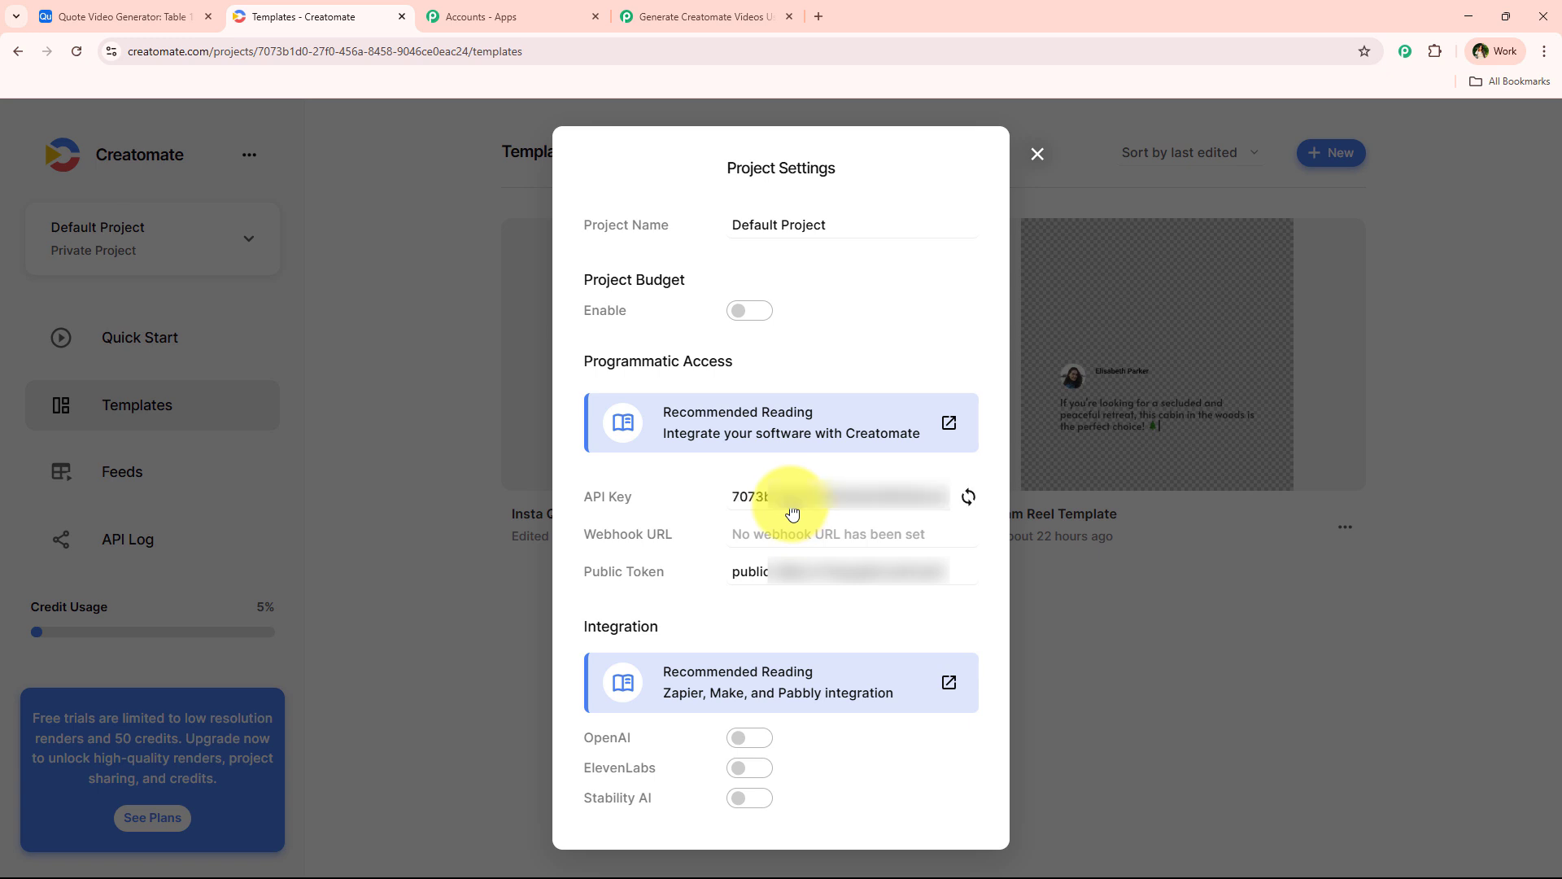
Copy the project's API key from Creatomate, paste it as the token of the new Creatomate connection in Pabbly Connect, and save.
click(801, 492)
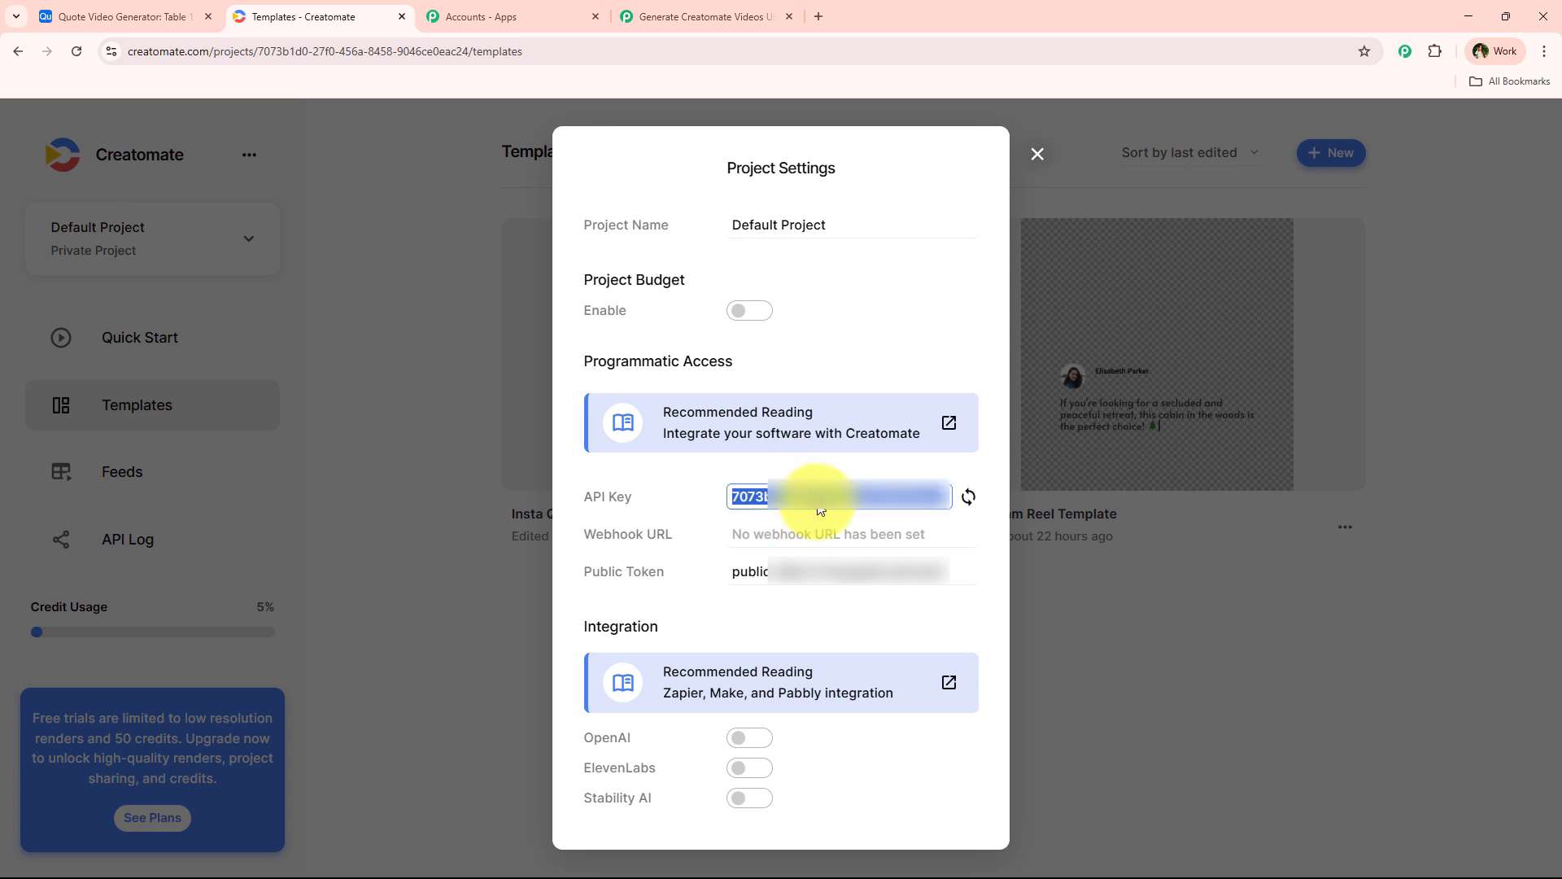
click(681, 16)
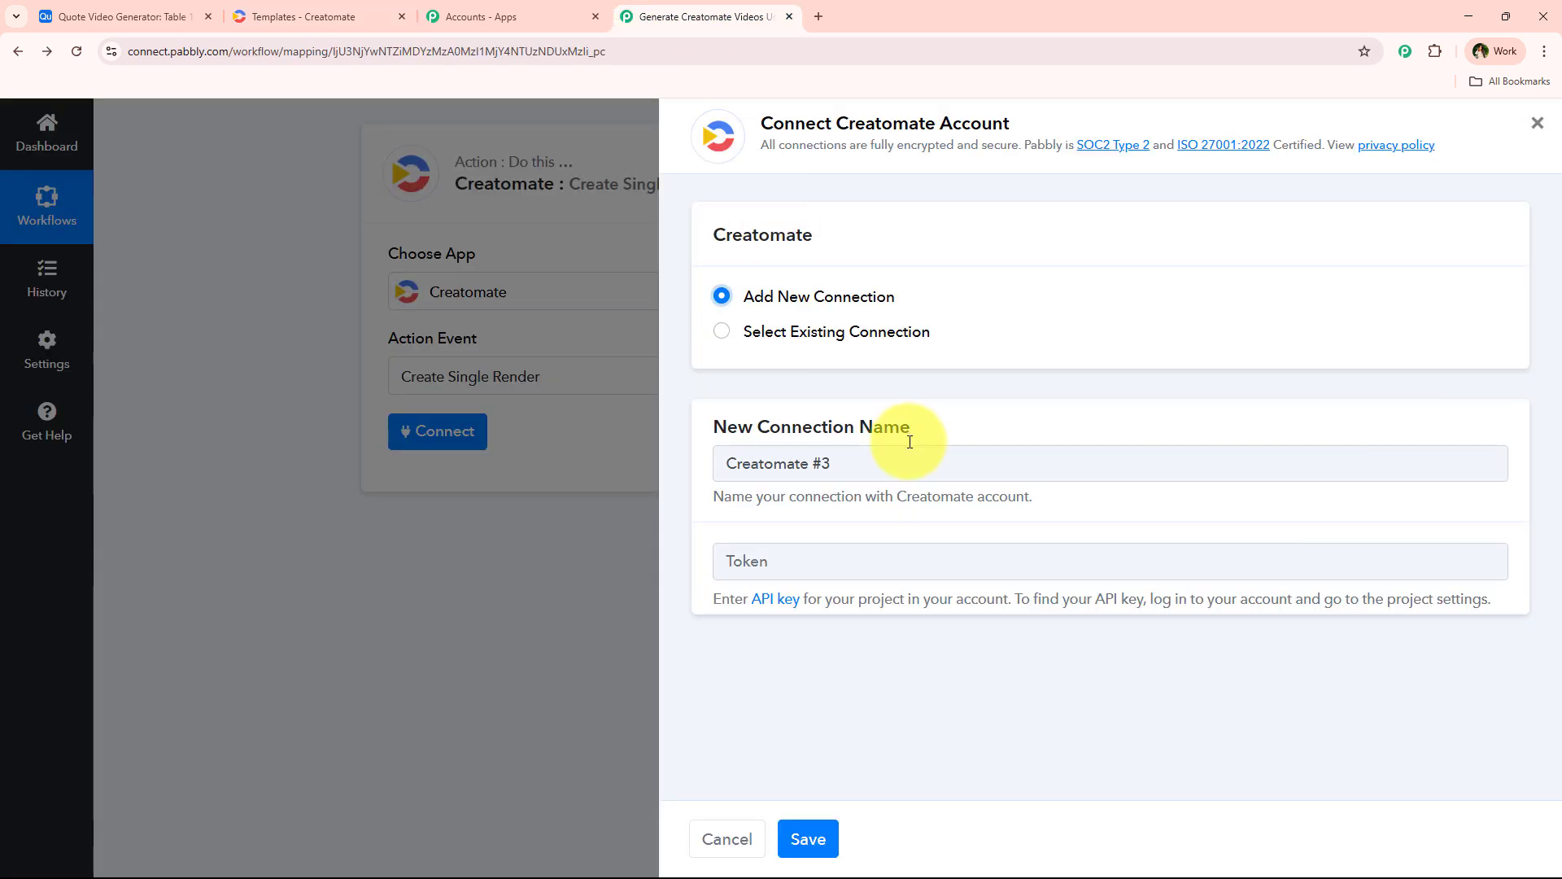
click(798, 550)
key(ctrl+v)
click(804, 838)
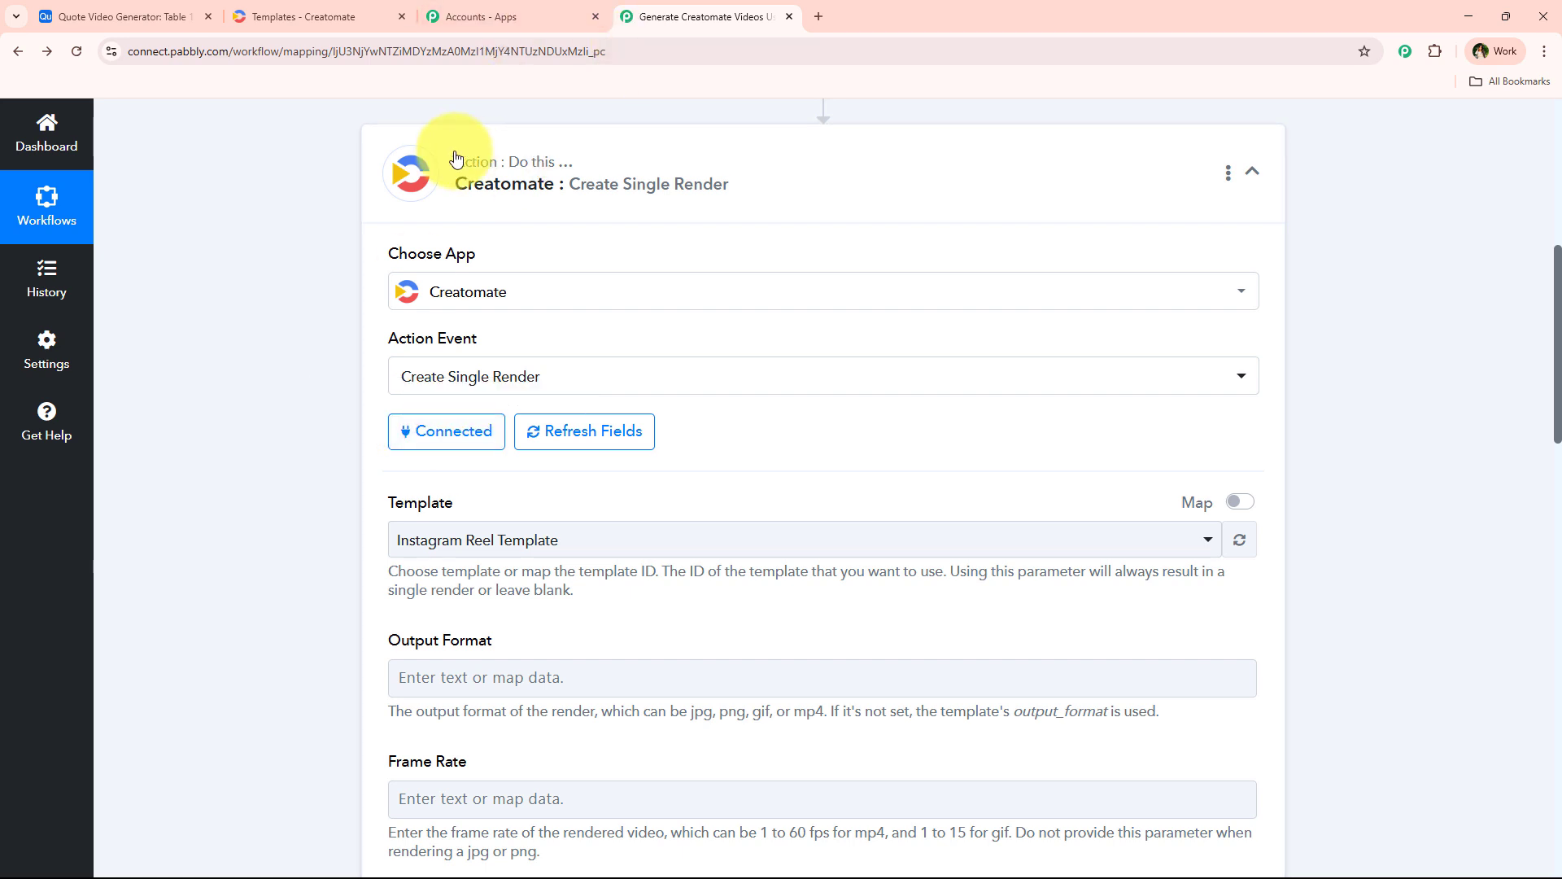
Check the available templates in Creatomate and choose Insta Quote Center as the template for the Create Single Render action in Pabbly Connect.
scroll(376, 330, down, 2)
scroll(376, 331, down, 1)
drag(384, 257, 535, 265)
click(538, 293)
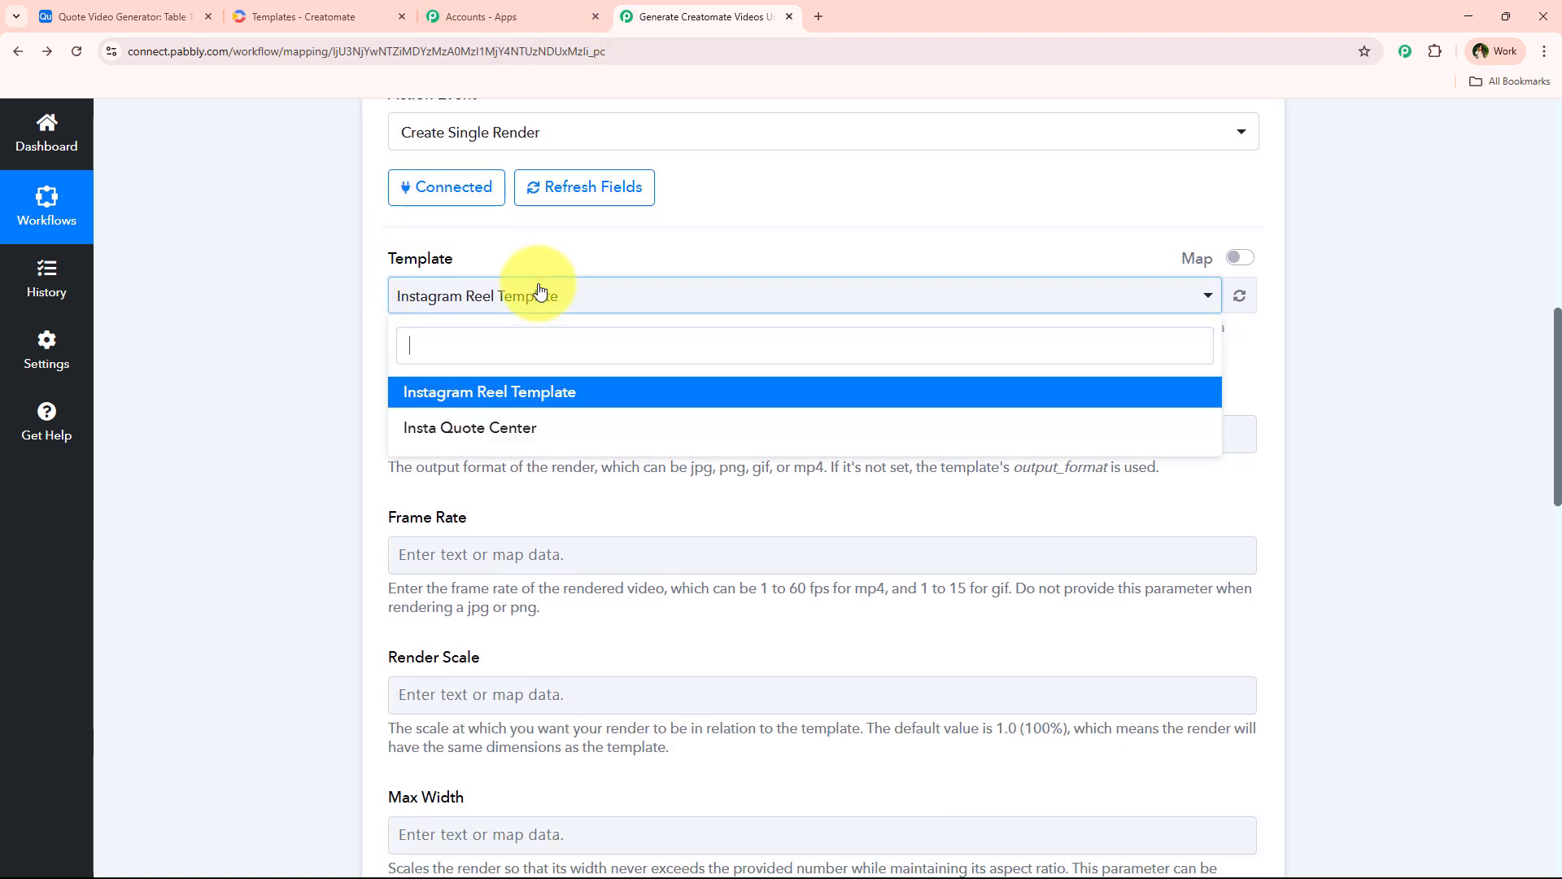
click(495, 249)
click(301, 16)
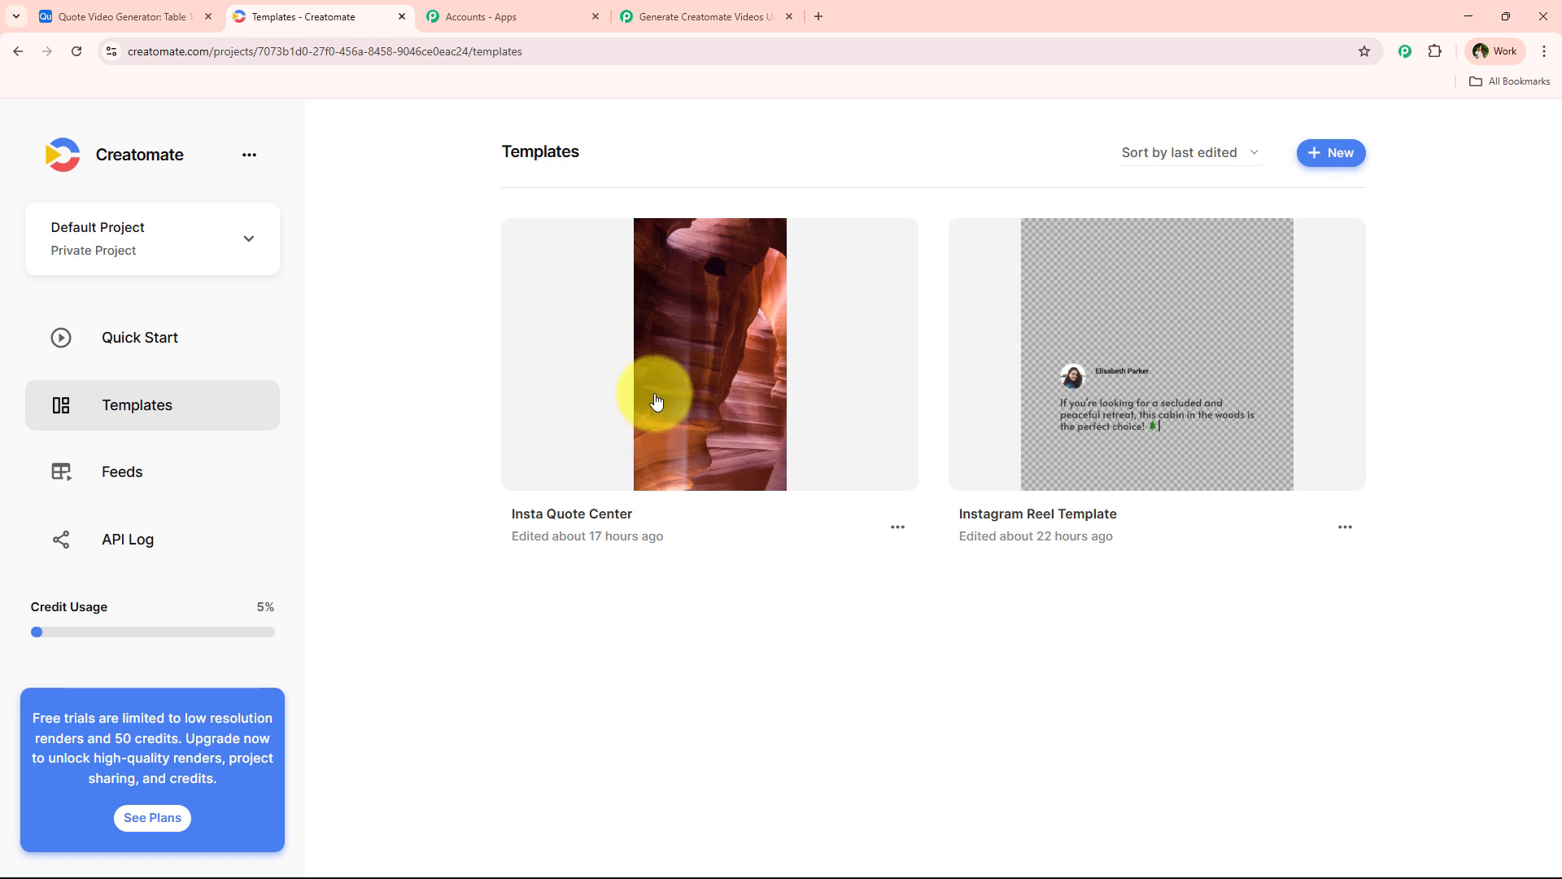
click(697, 16)
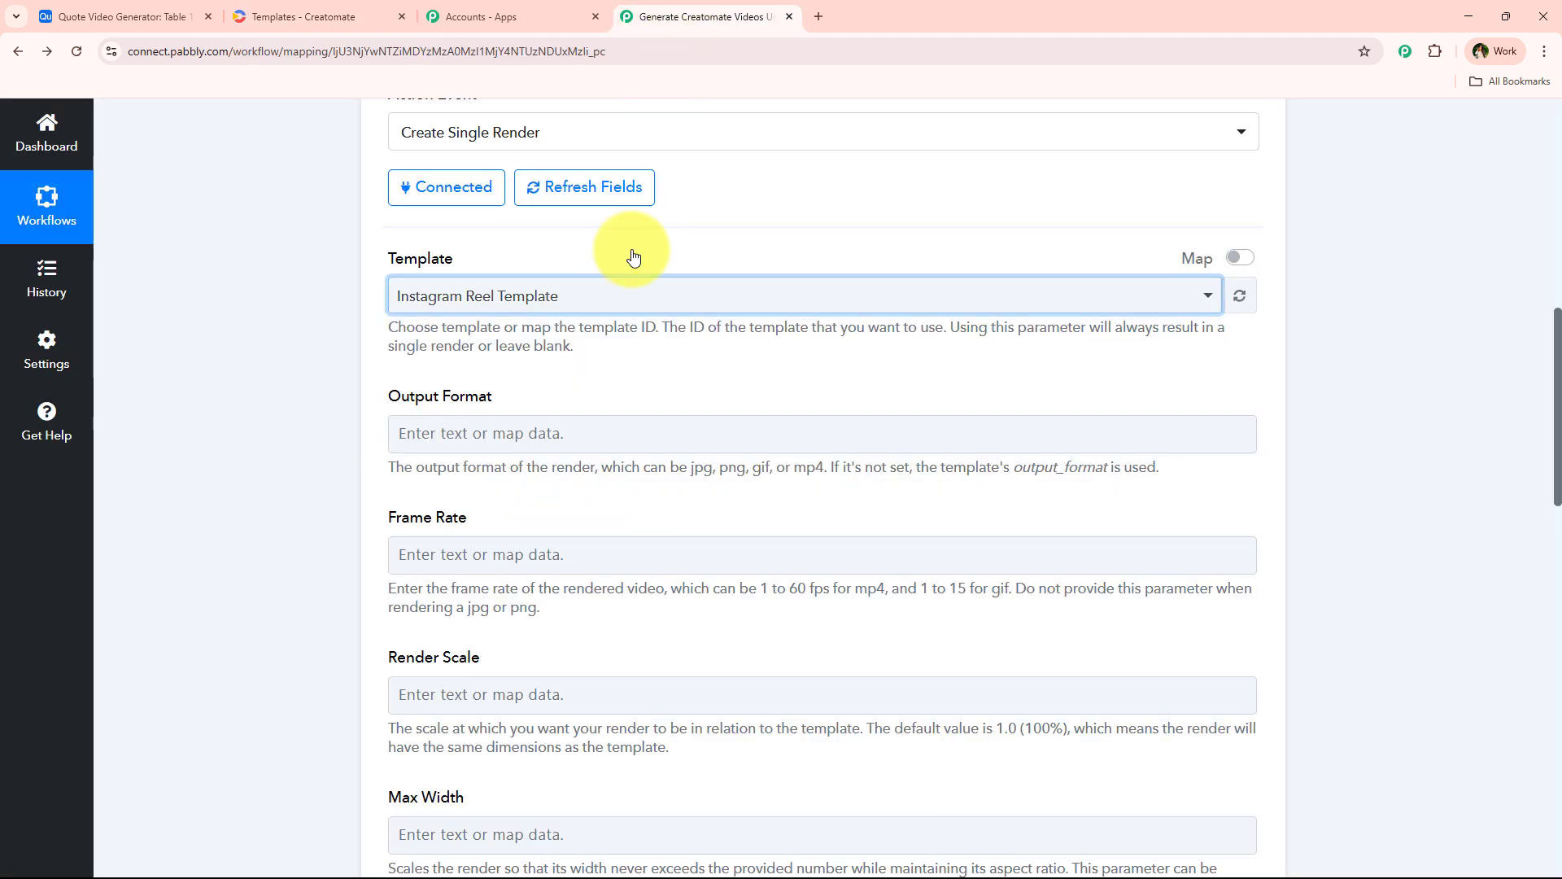
click(493, 295)
click(463, 431)
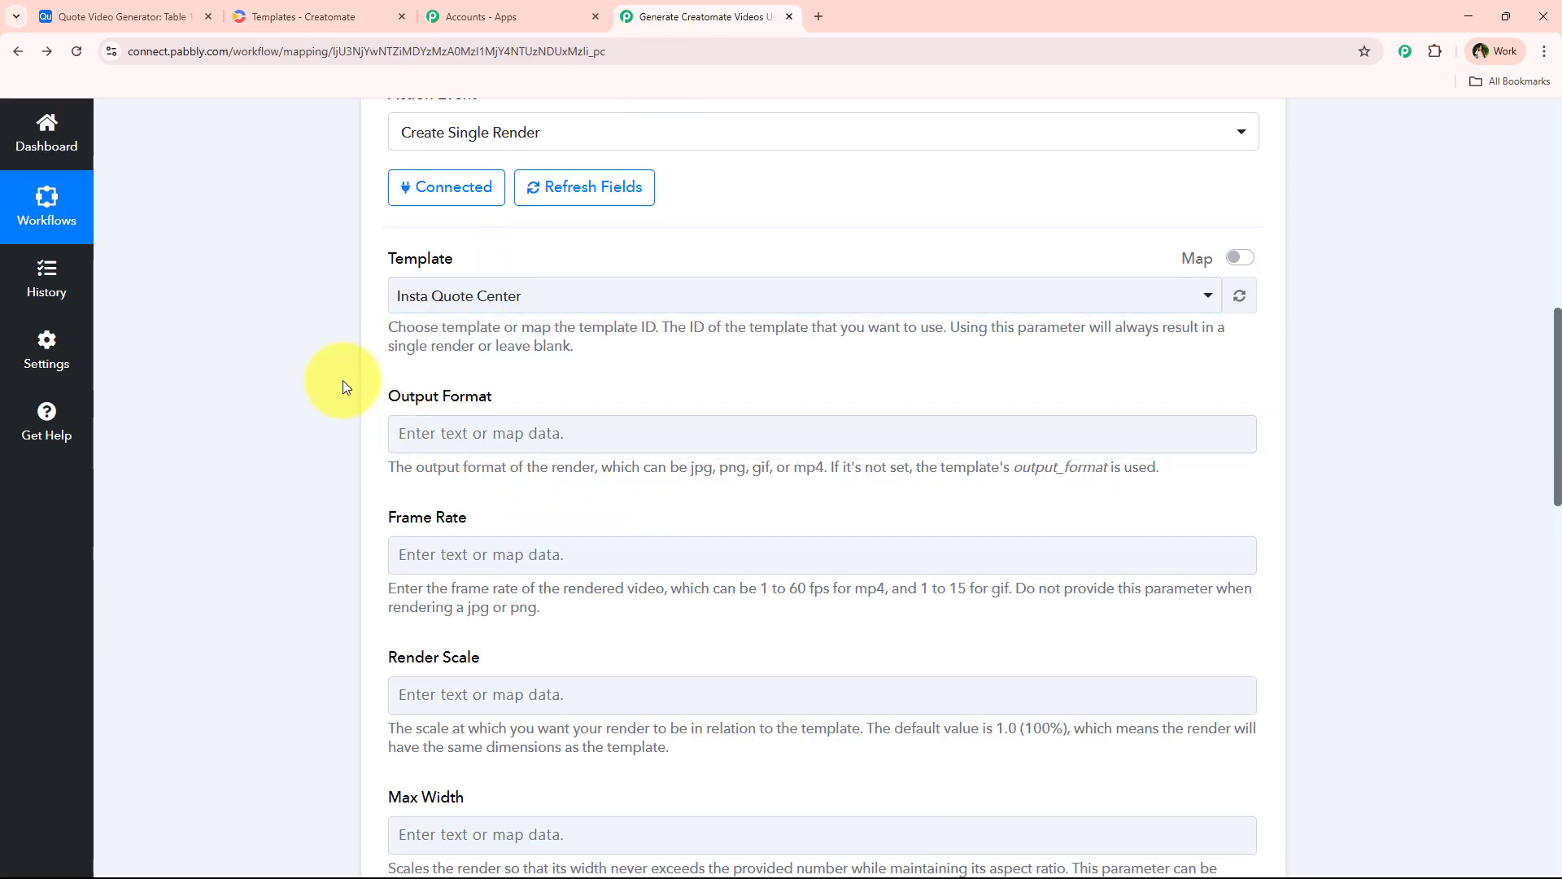
Review the render action's fields down to Modifications, switch to Creatomate, and open the API integration request of the Insta Quote Center template.
scroll(345, 374, down, 1)
scroll(391, 278, down, 4)
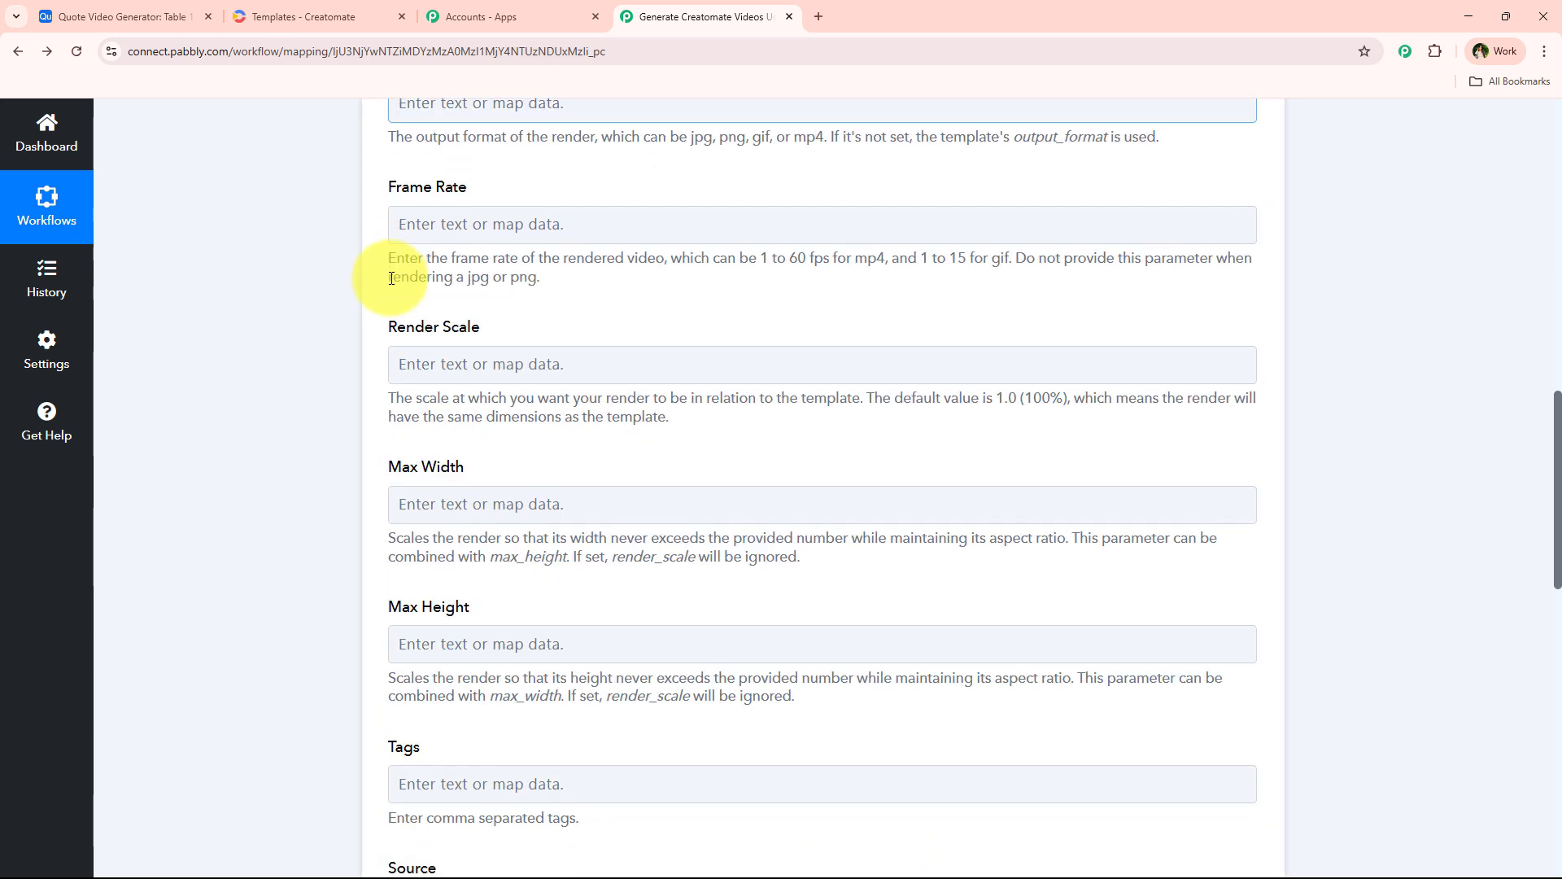
scroll(402, 281, down, 5)
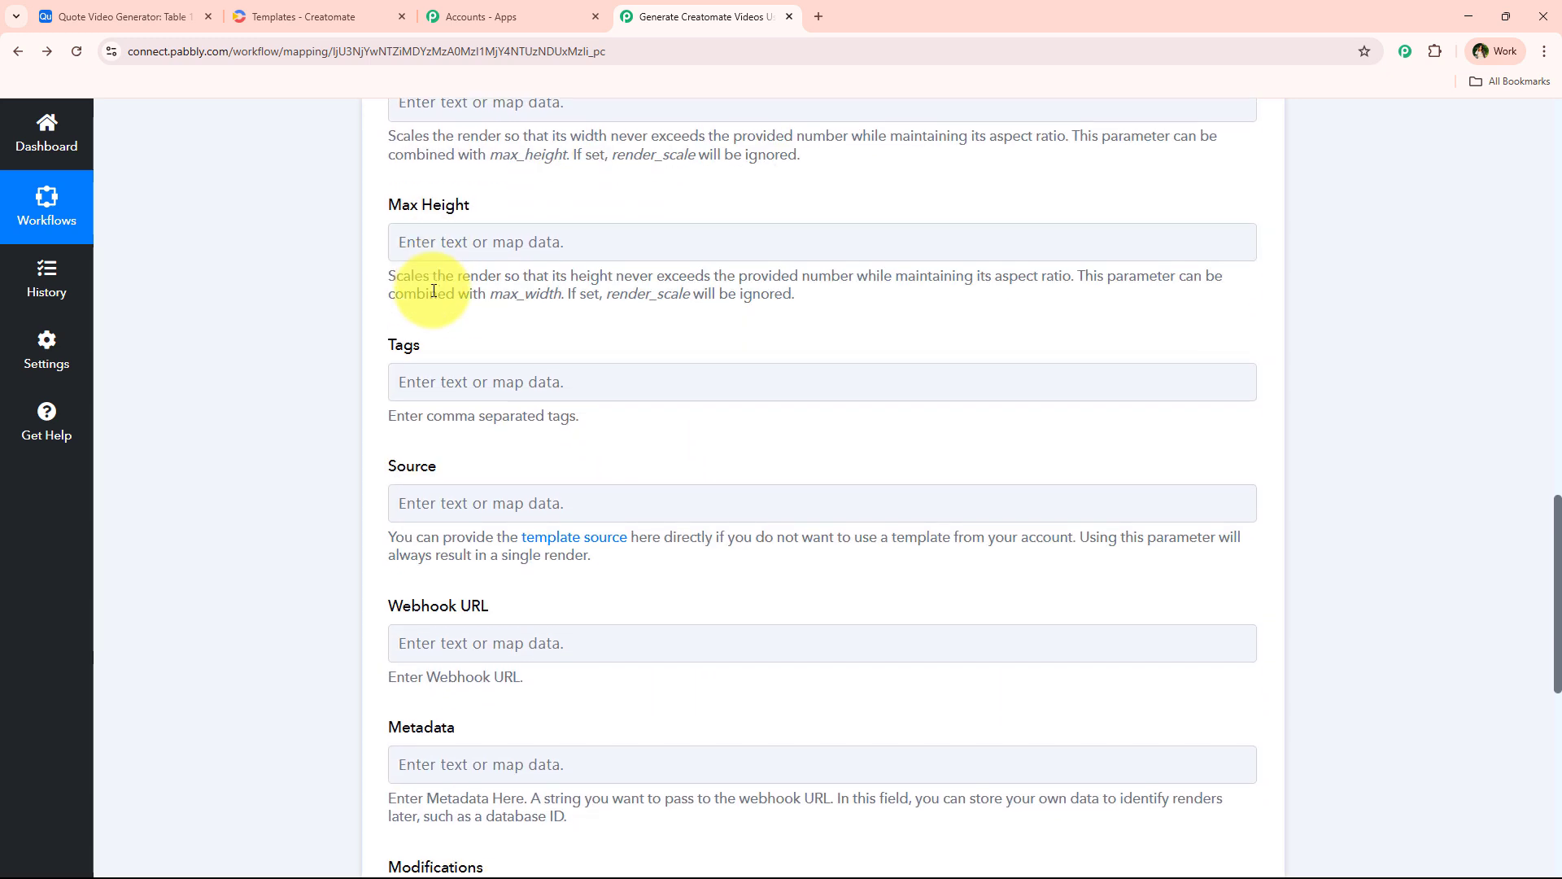
scroll(434, 290, down, 6)
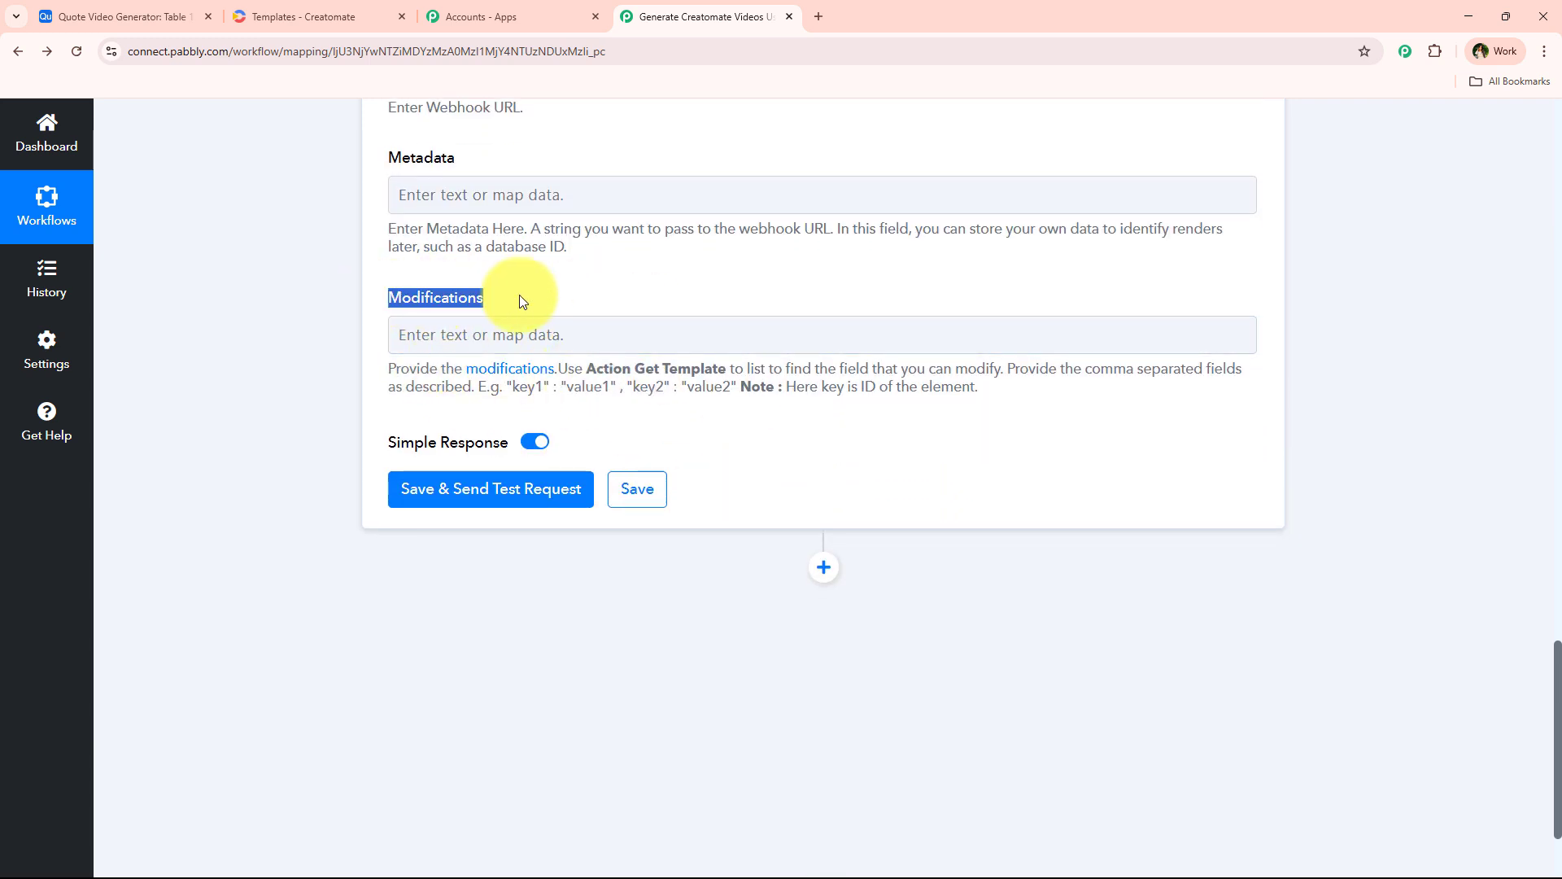
click(519, 295)
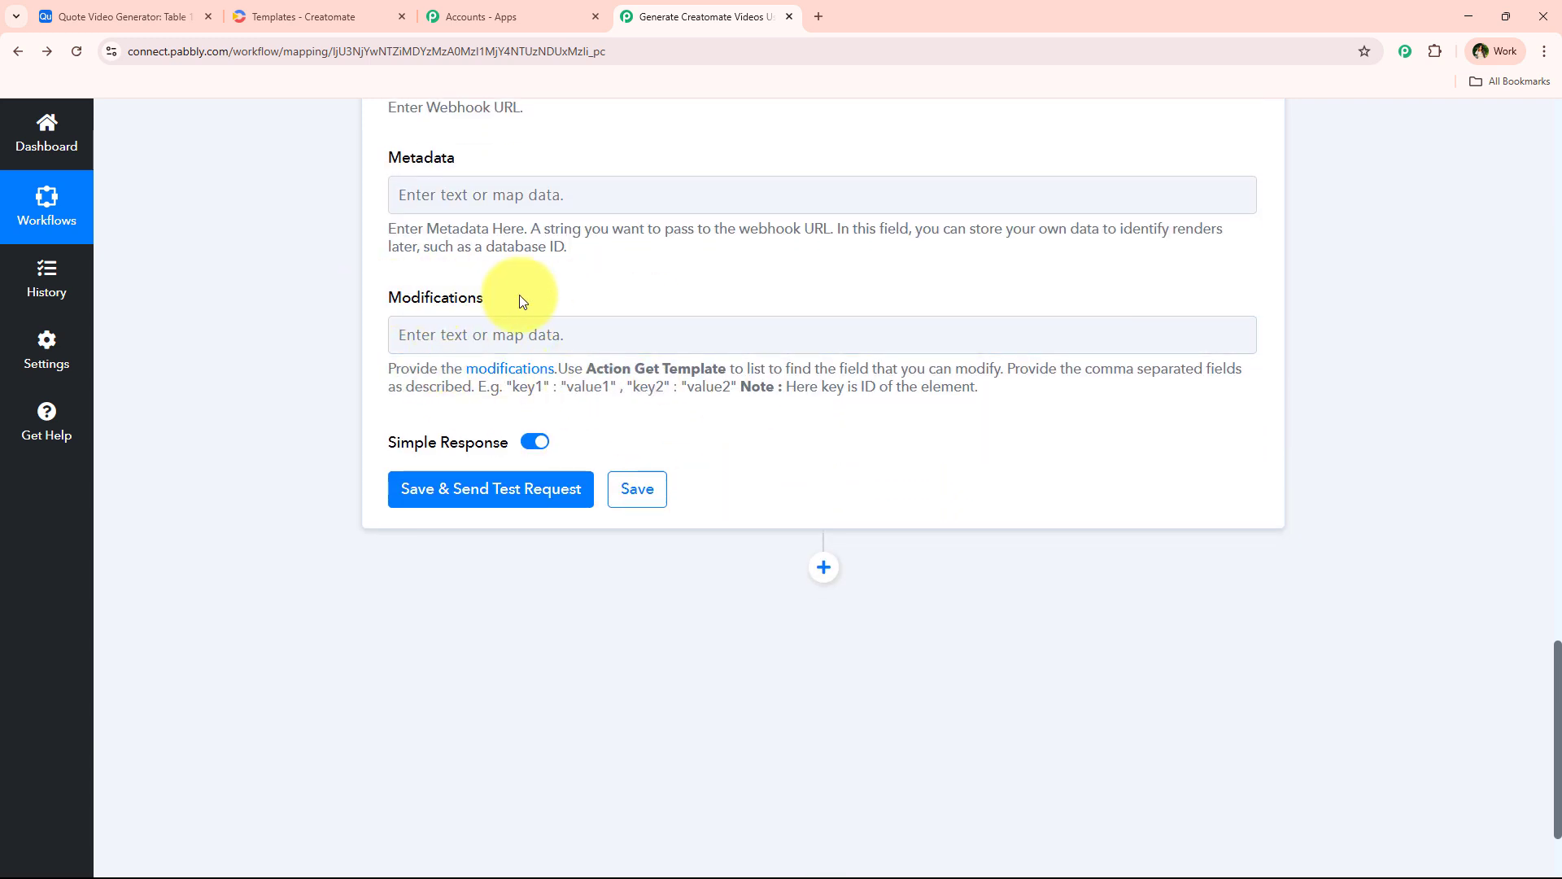
click(332, 7)
click(575, 374)
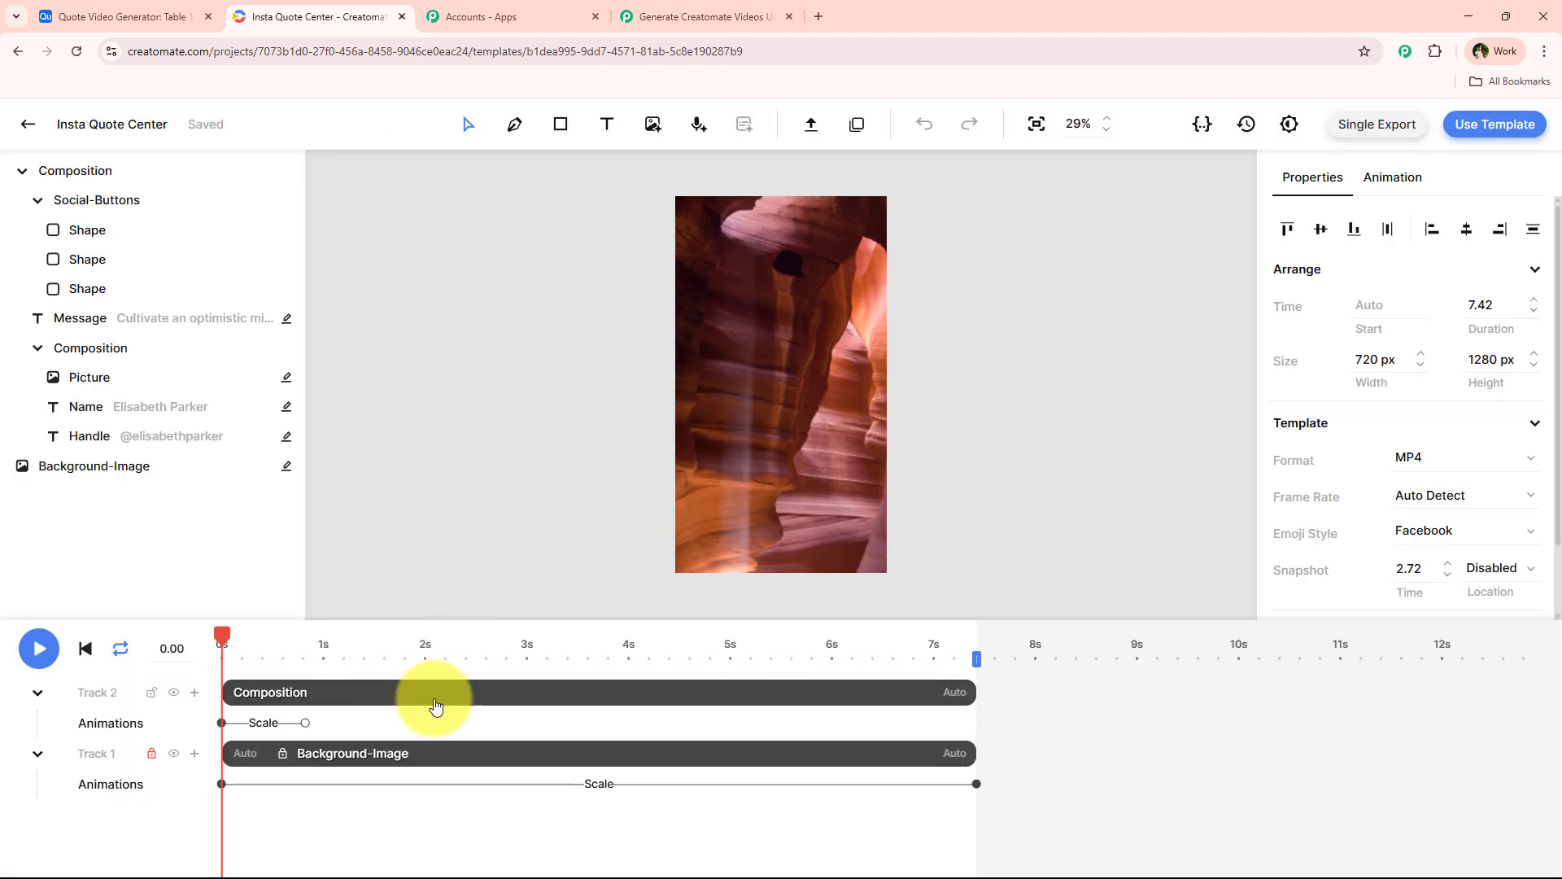
click(412, 753)
drag(223, 637, 509, 684)
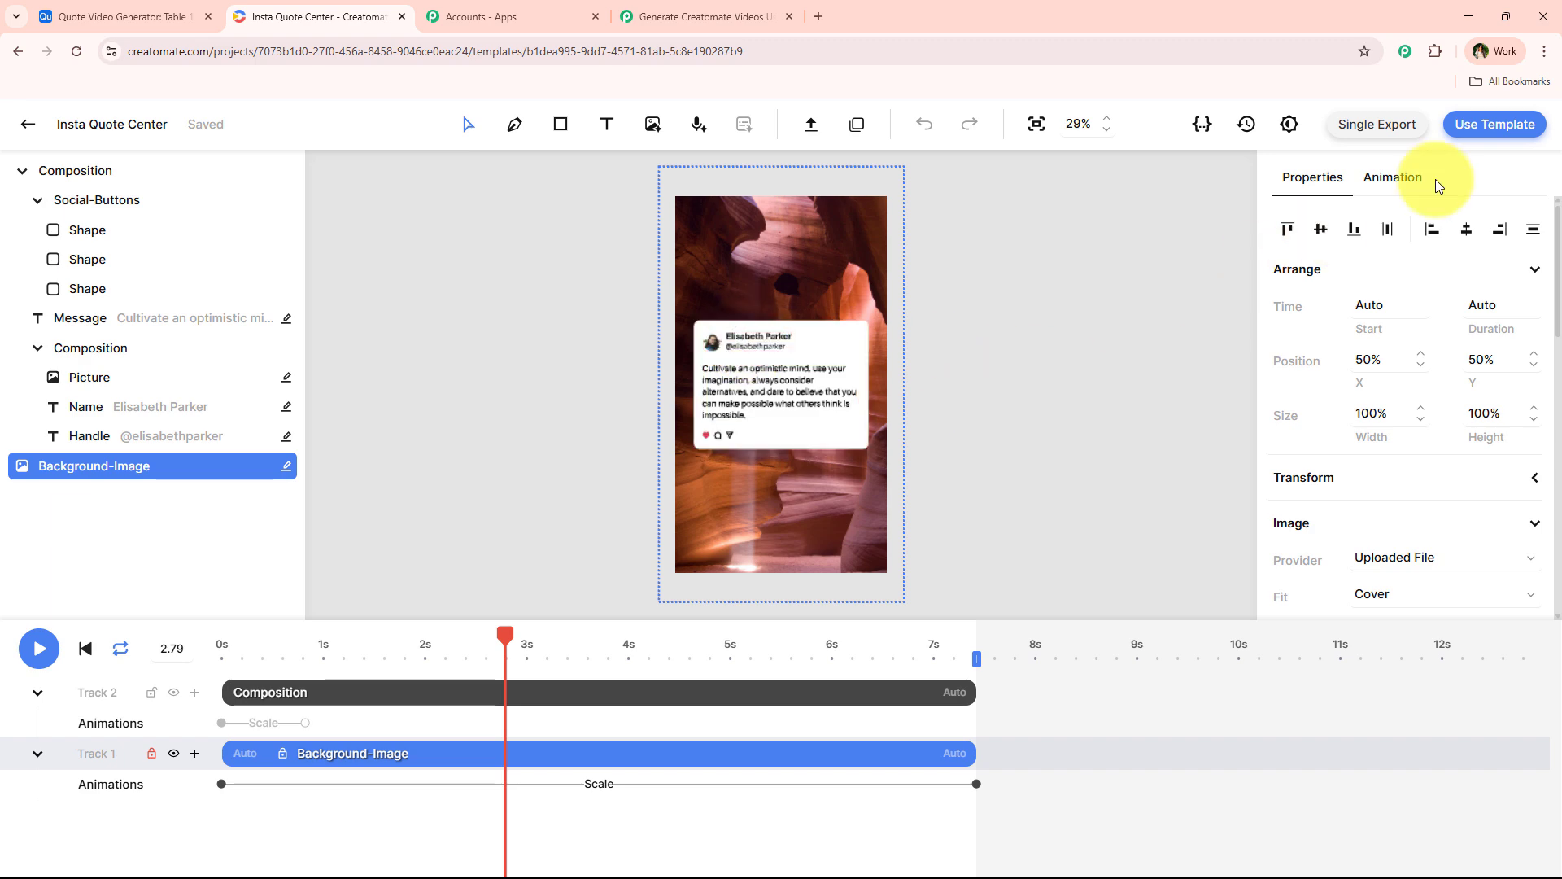
click(1505, 134)
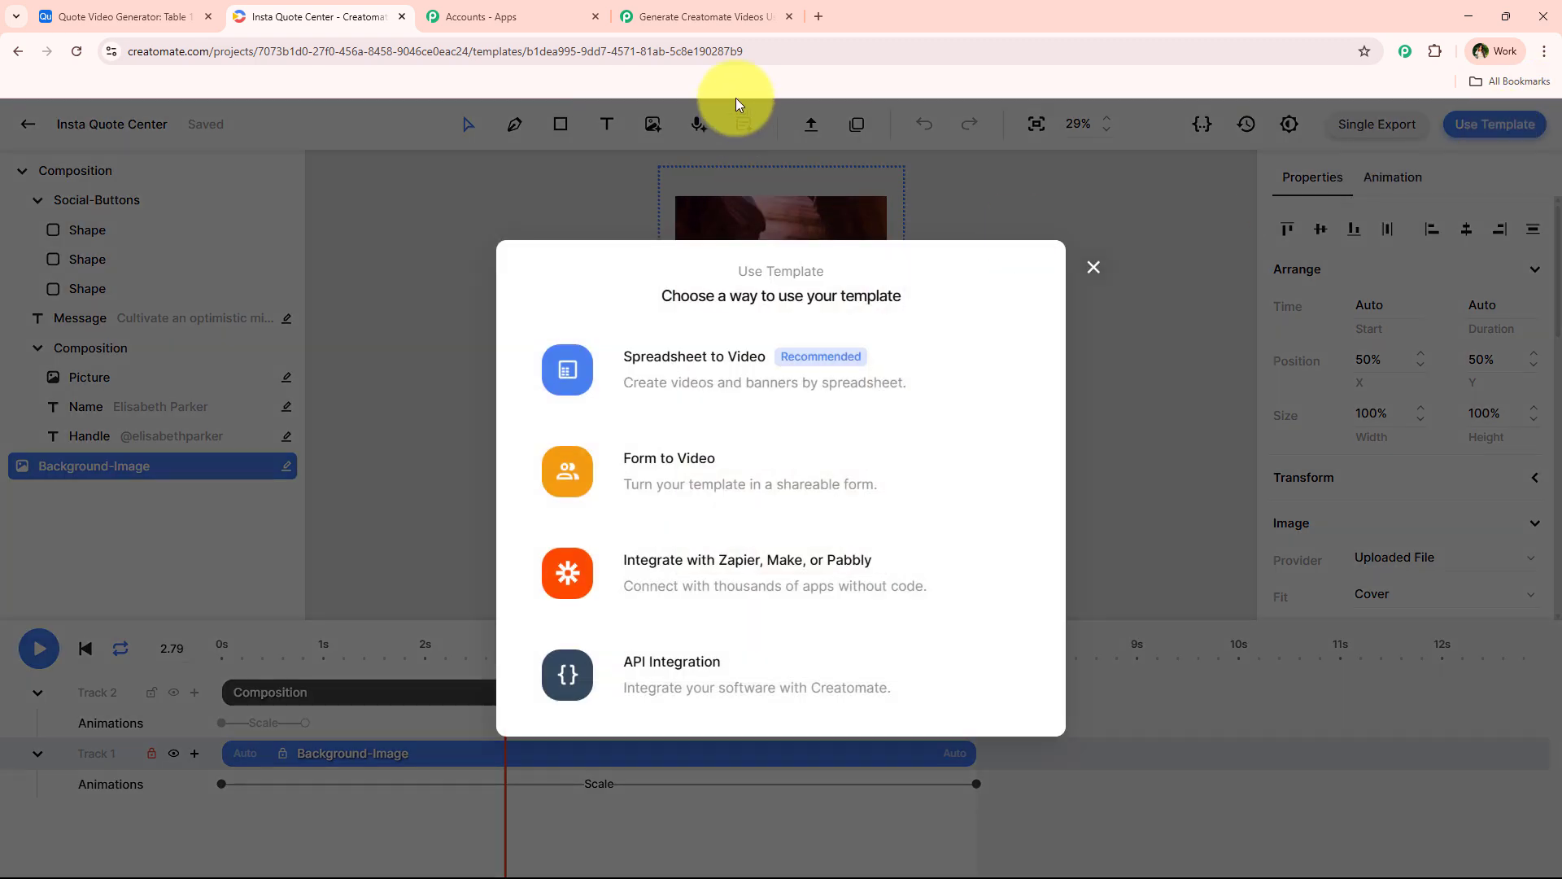
click(684, 655)
Back in Pabbly Connect, copy the sample "key1" : "value1" , "key2" : "value2" from the help text into the Modifications field.
click(700, 17)
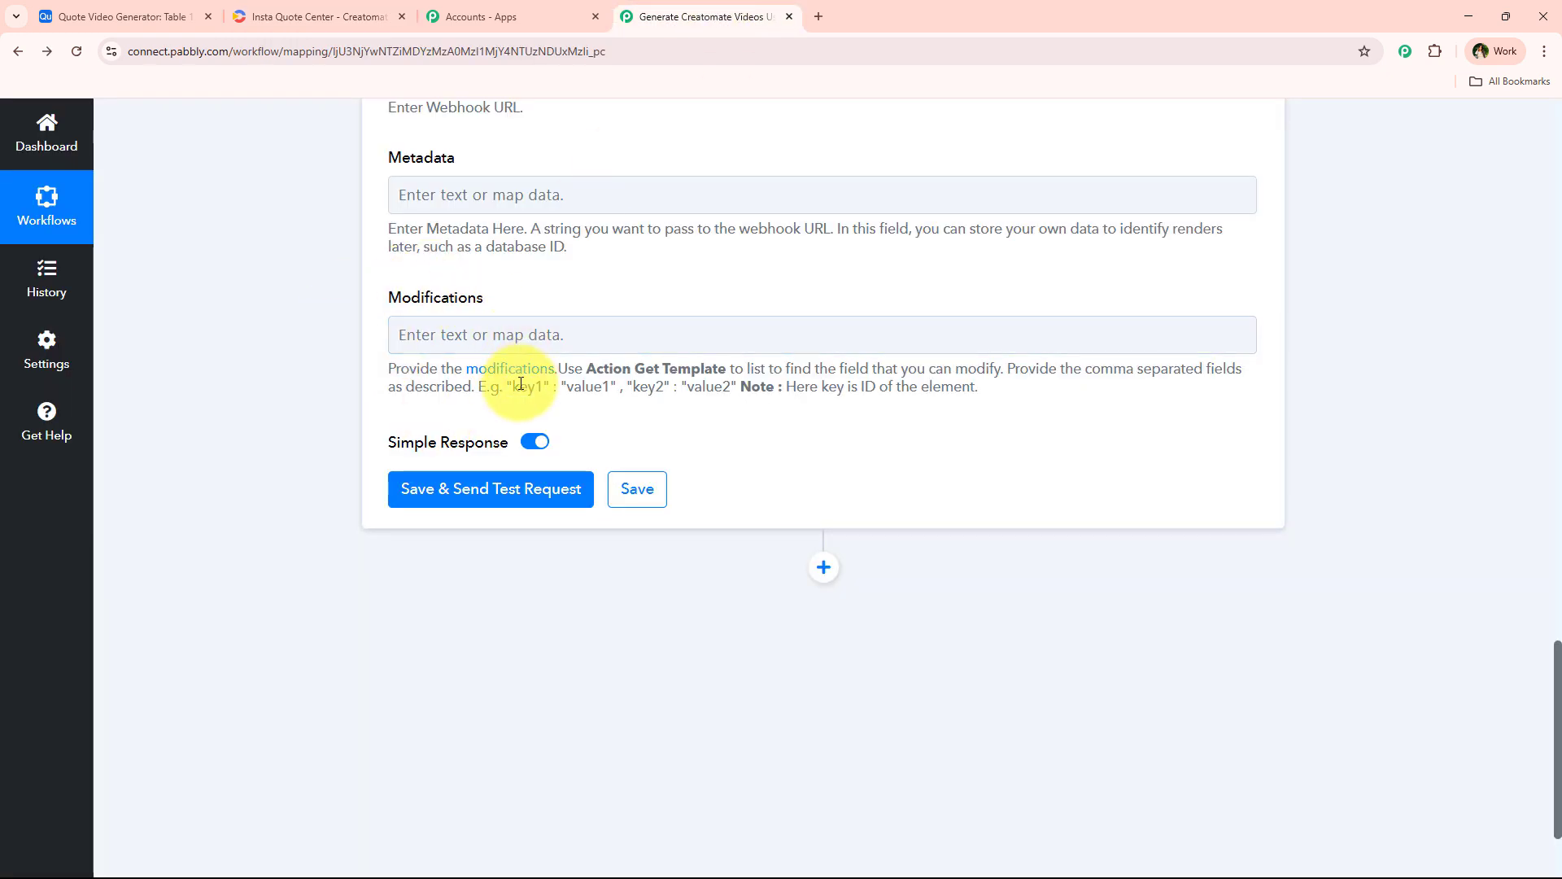
mouse_move(511, 387)
mouse_down()
mouse_move(737, 388)
mouse_move(412, 383)
mouse_move(520, 393)
mouse_up()
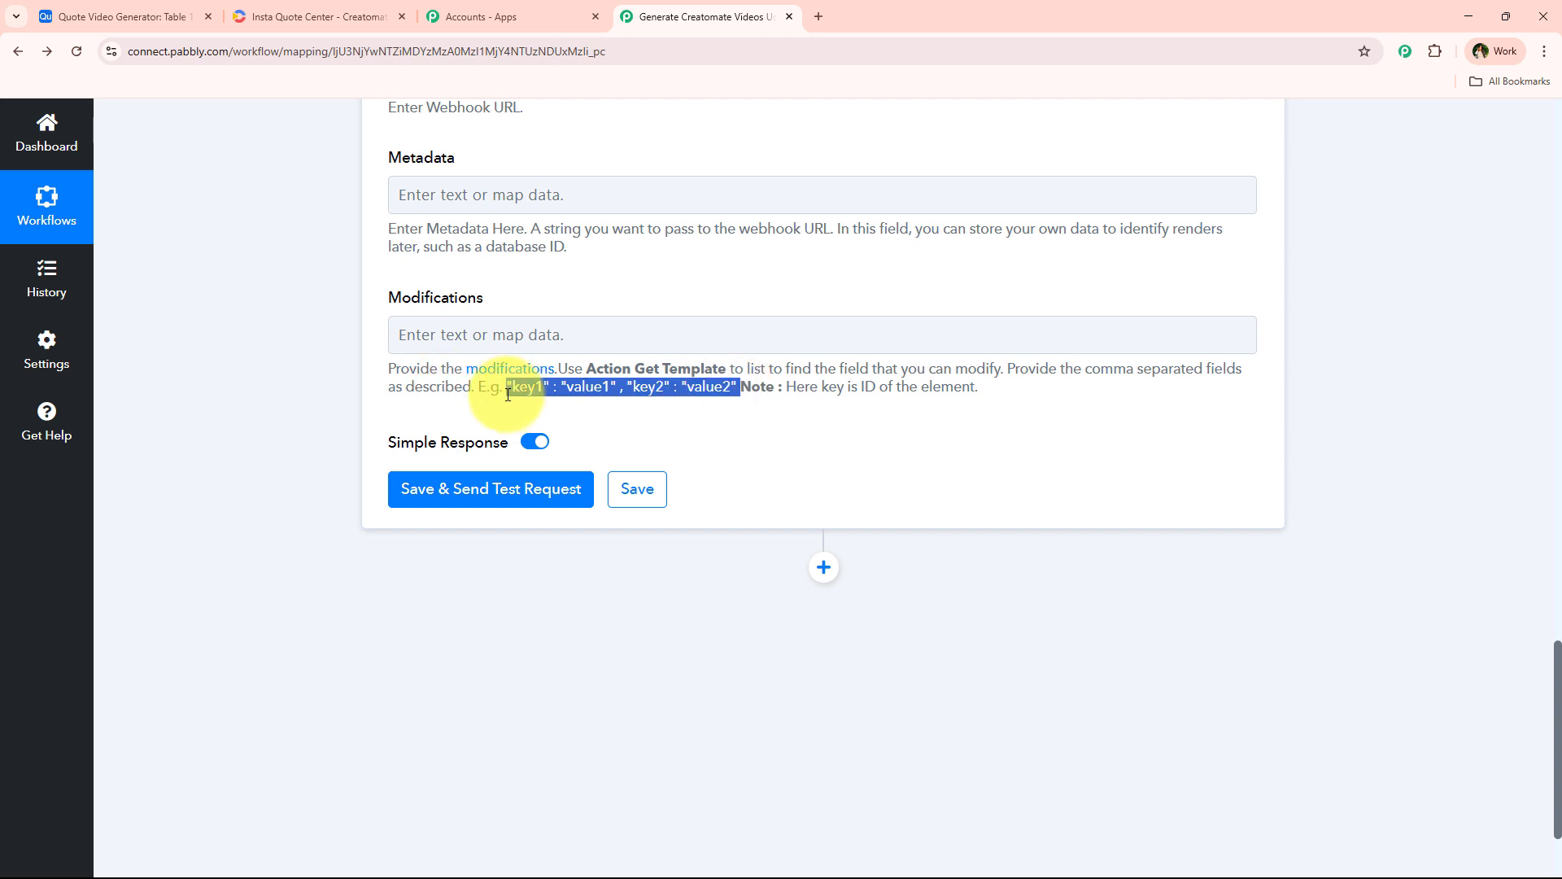
click(417, 334)
text("key1" : "value1" , "key2" : "value2")
click(266, 379)
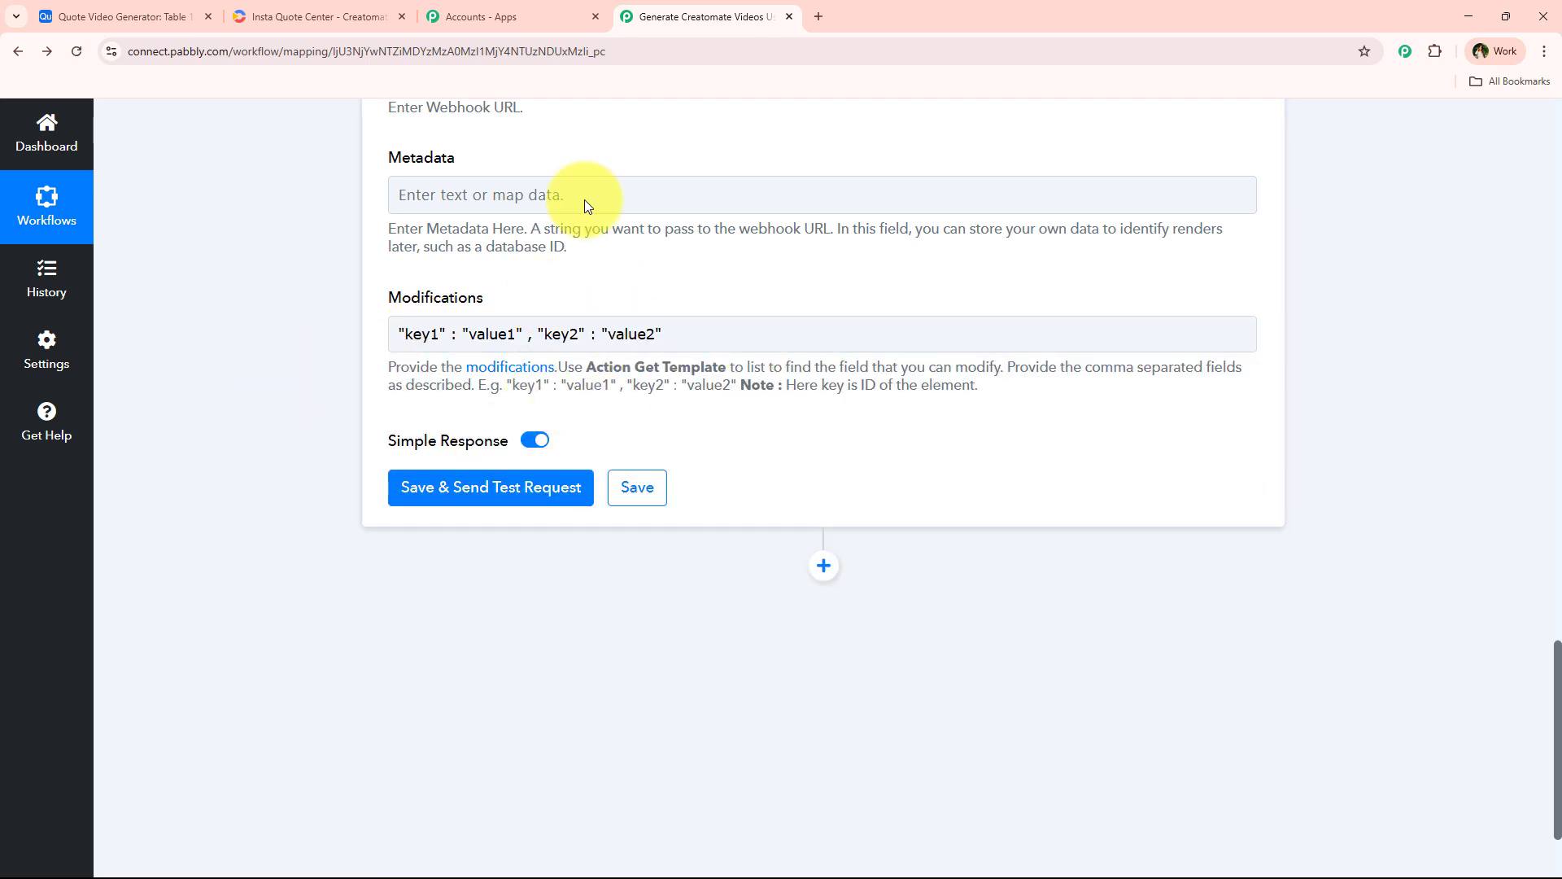
Copy the Background-Image.source key from Creatomate's API request and replace key1 with it in Pabbly Connect's Modifications field.
click(356, 8)
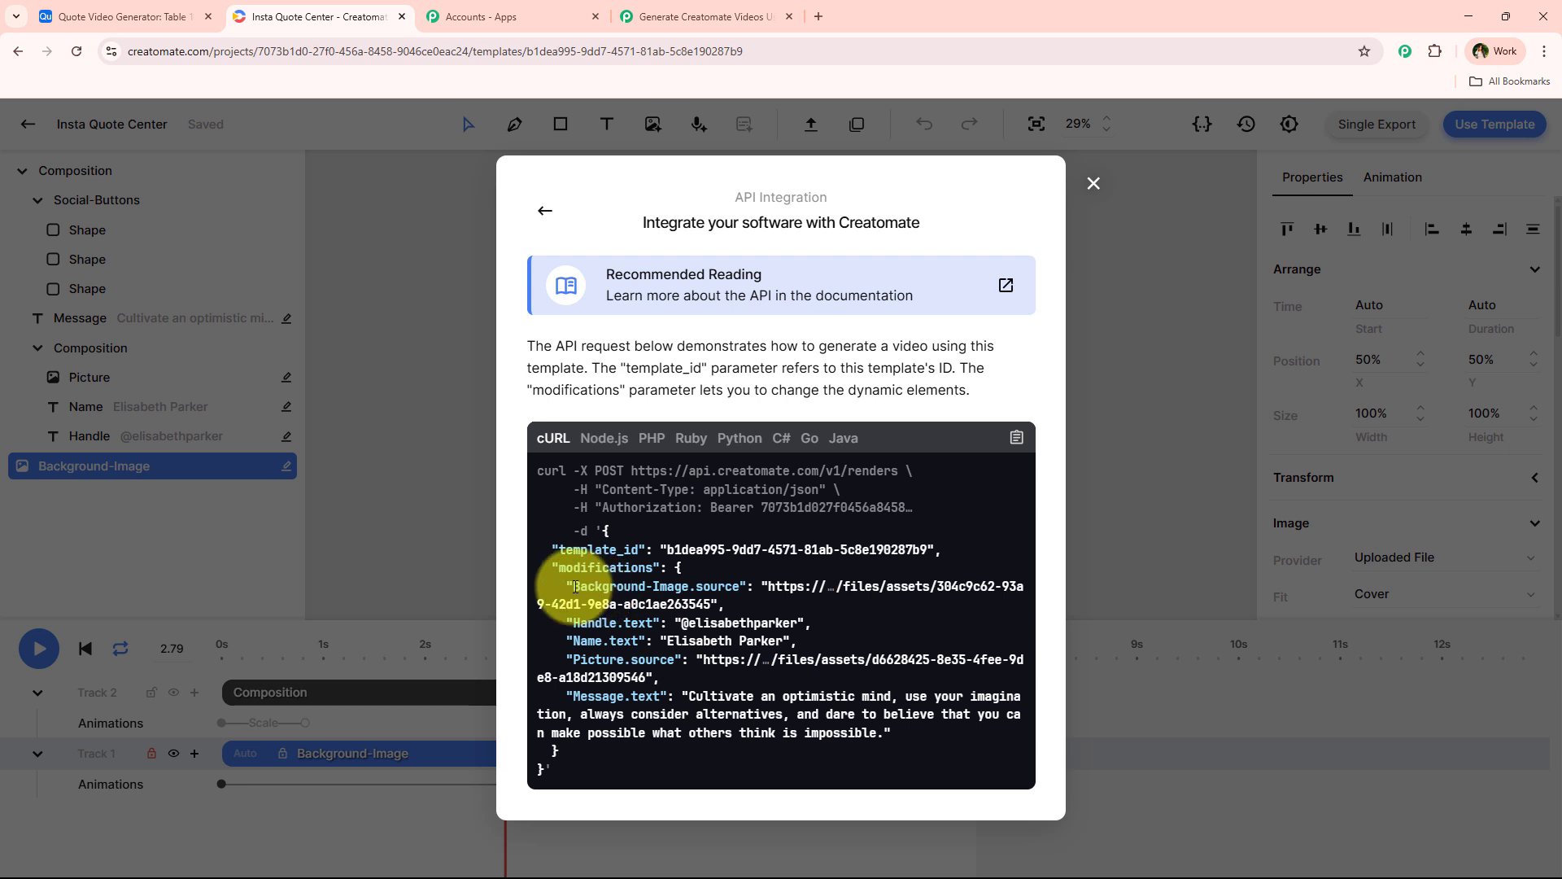
drag(572, 586, 737, 590)
key(ctrl+c)
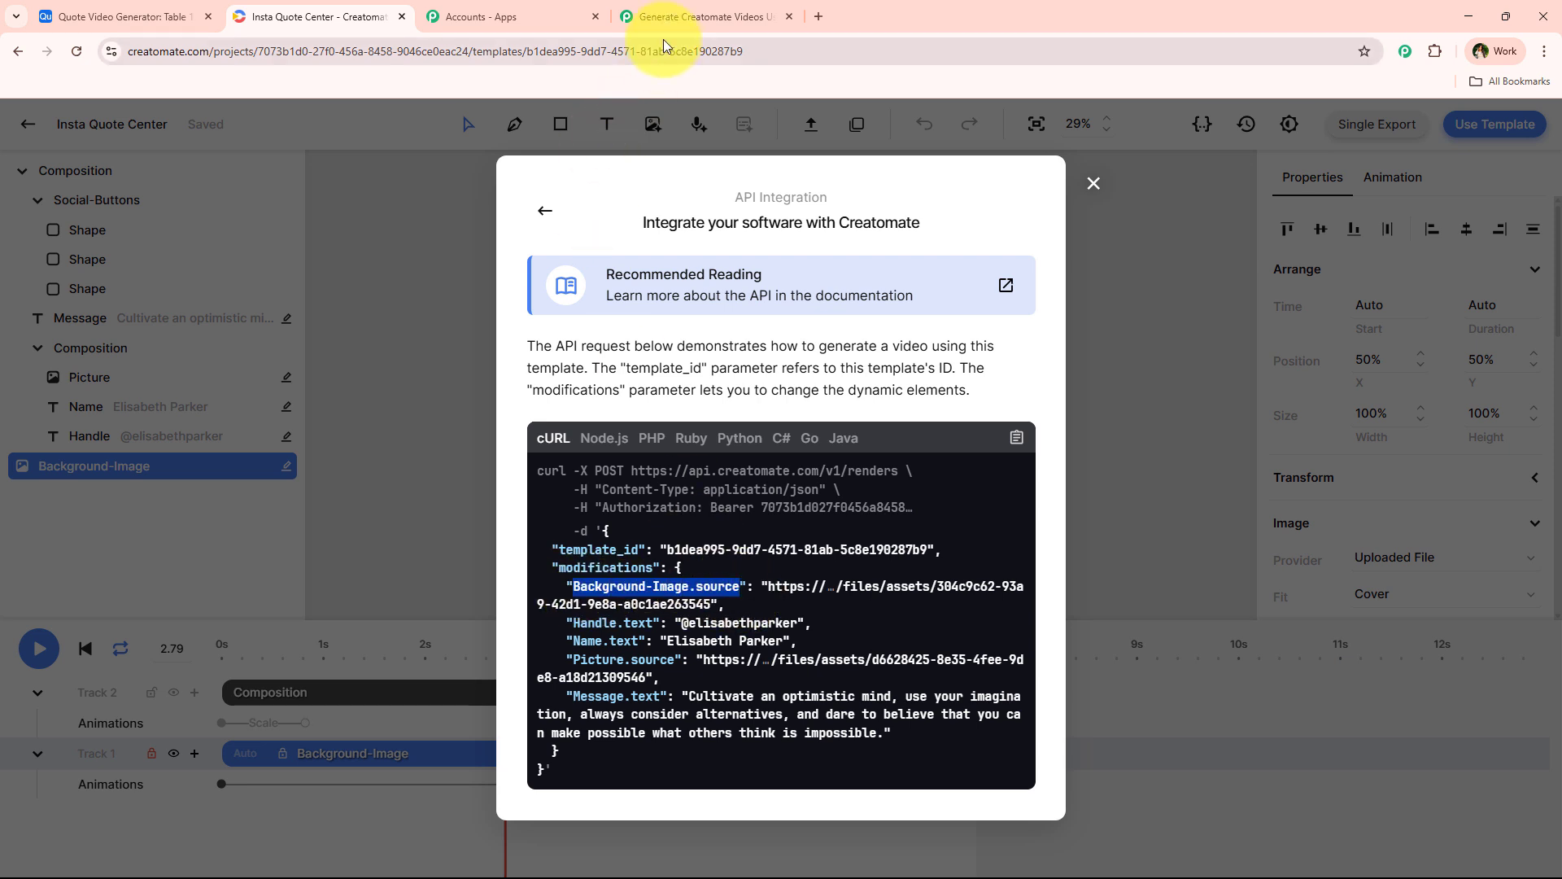
click(683, 17)
click(438, 334)
drag(439, 333, 411, 331)
key(ctrl+v)
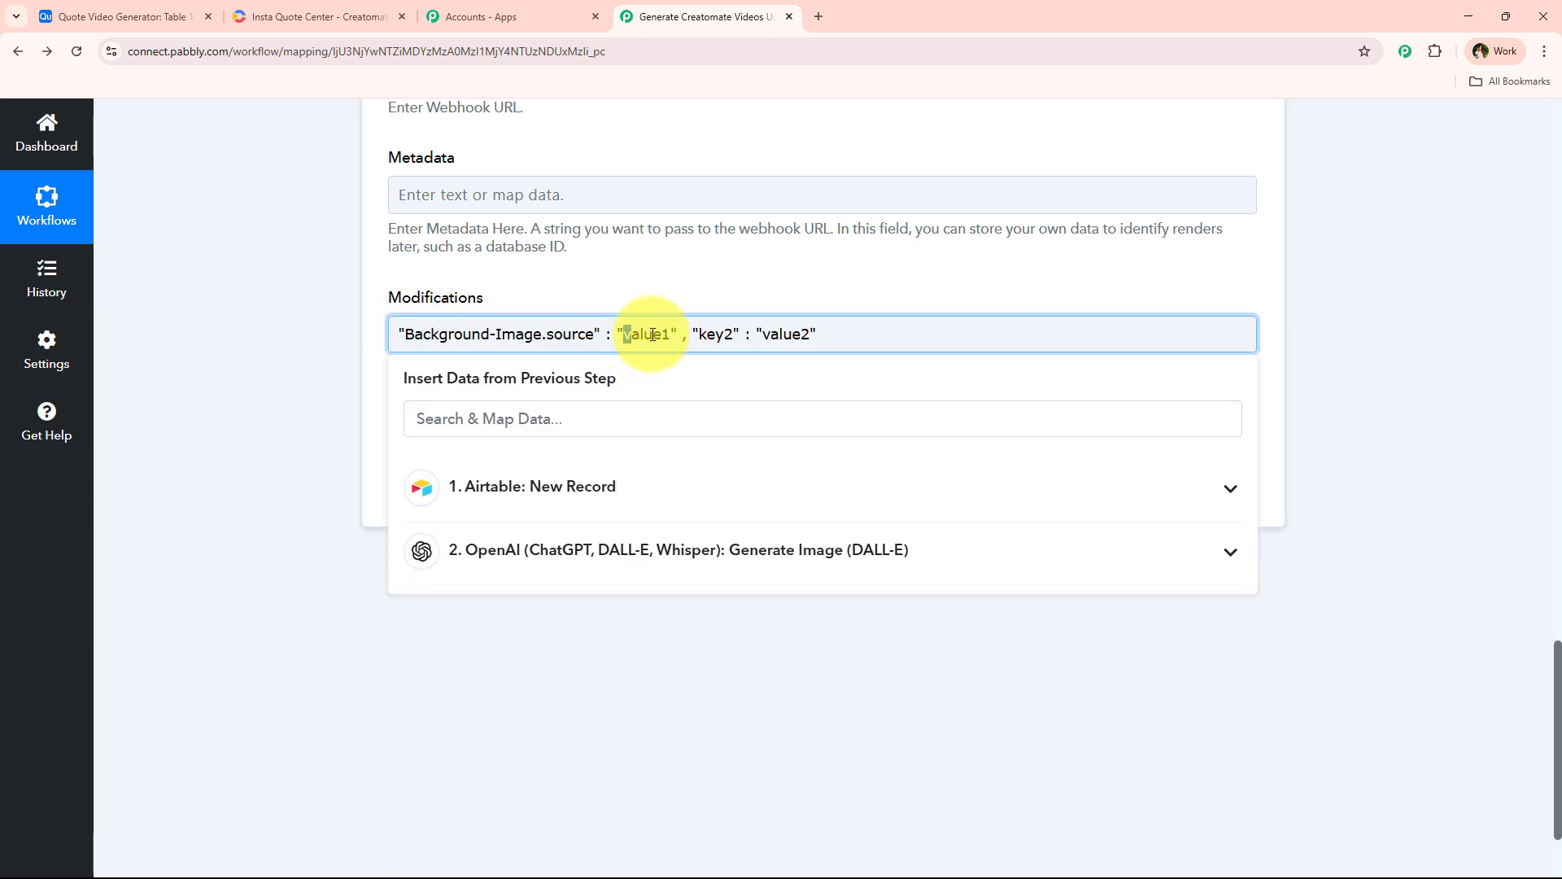
Replace value1 in Modifications with the Data 0 Url value mapped from the OpenAI Generate Image step.
click(643, 561)
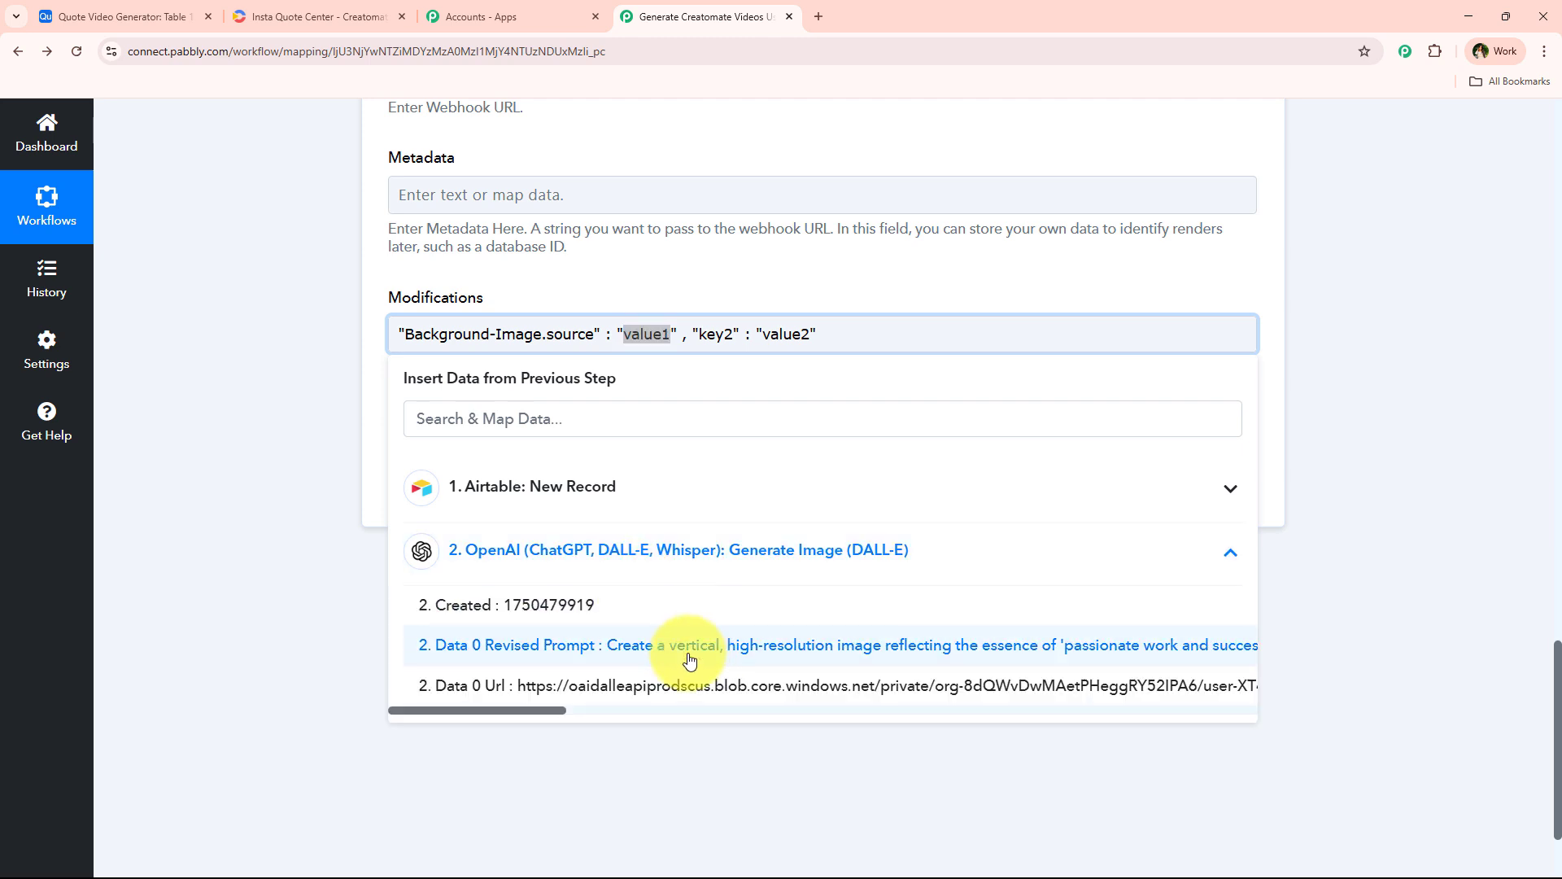
click(683, 688)
click(280, 353)
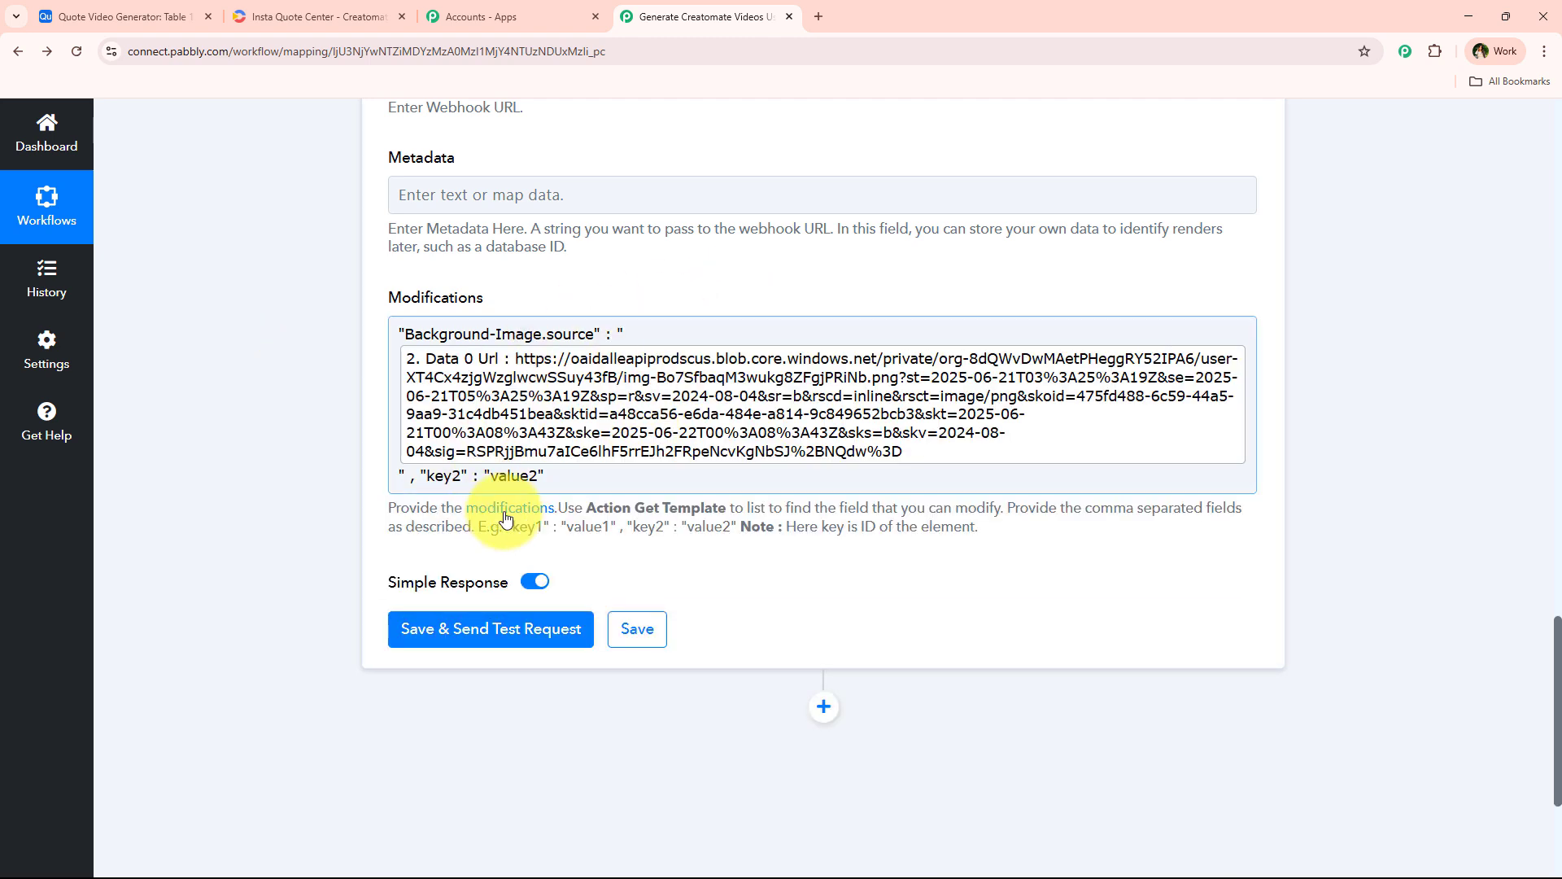
Copy the Name.text key from Creatomate's API request and replace key2 with it in Pabbly Connect's Modifications field.
click(331, 6)
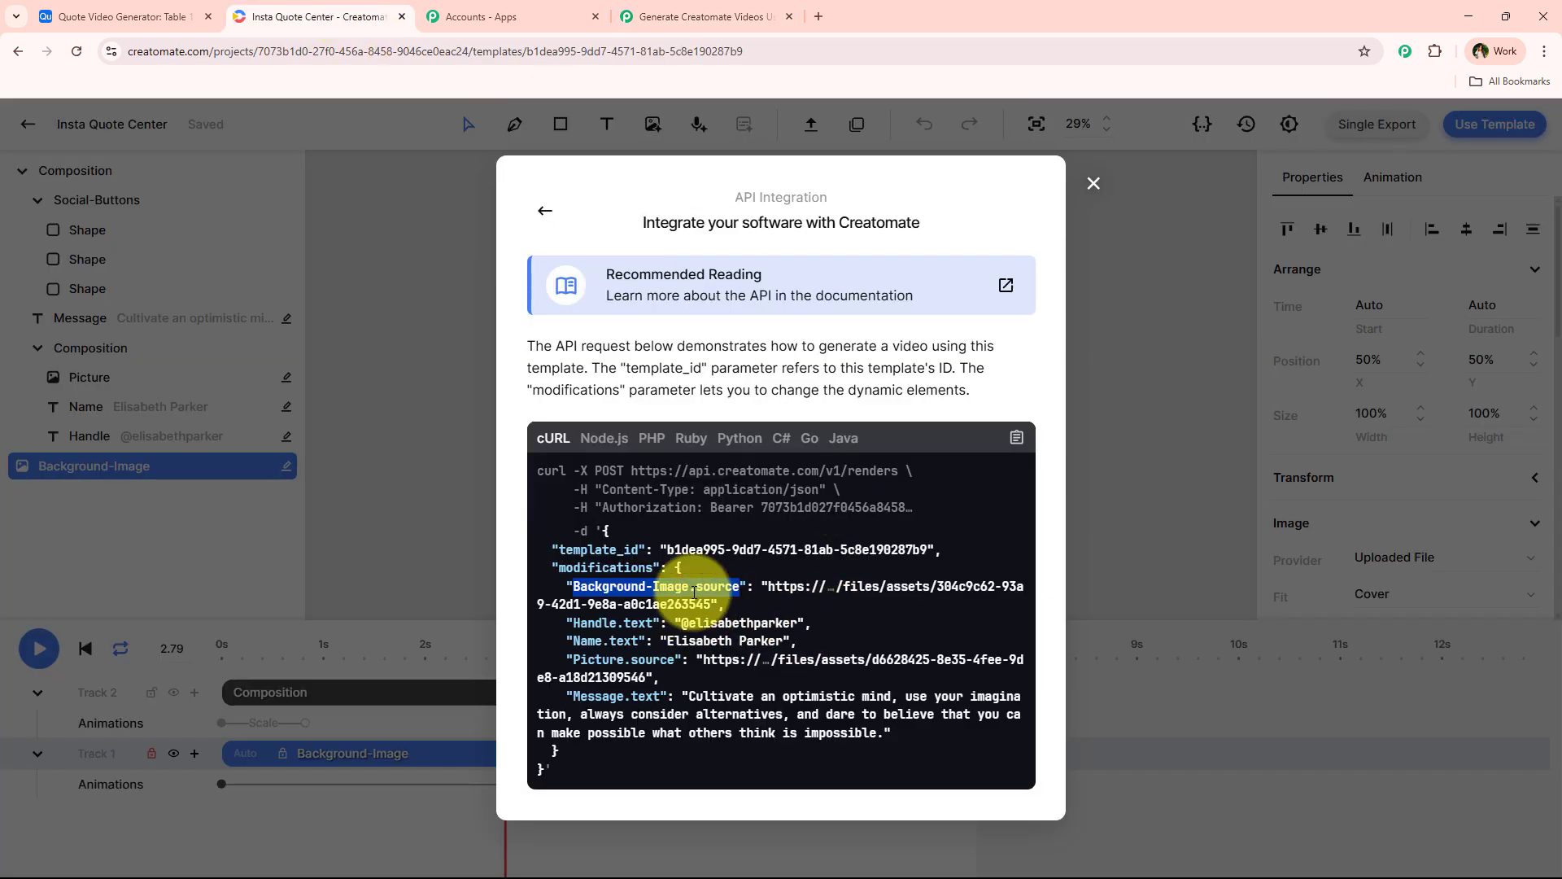
click(713, 570)
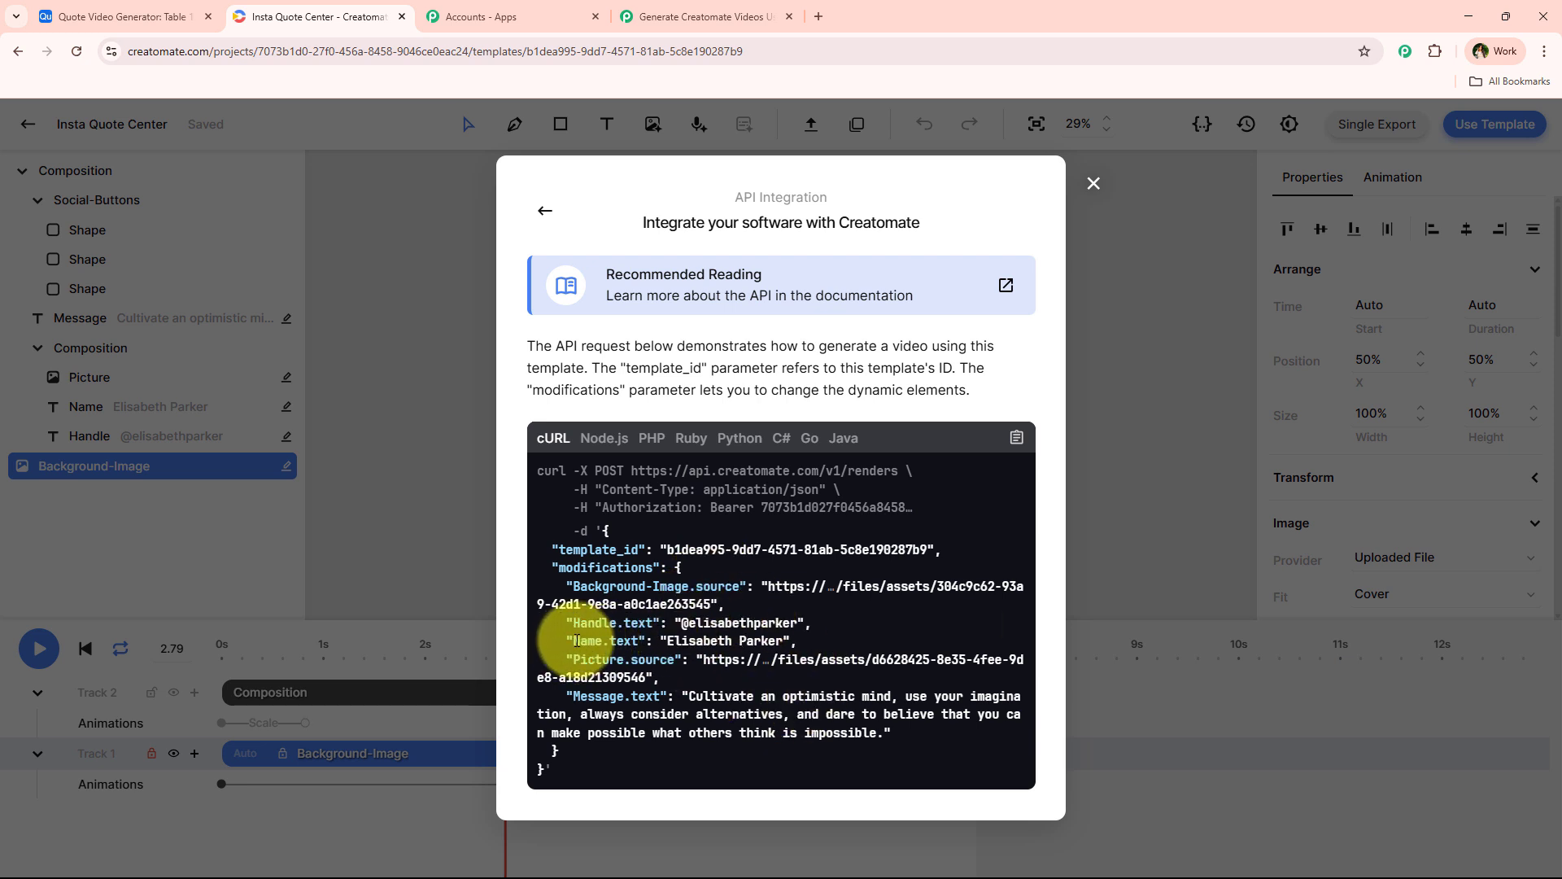
drag(575, 640, 640, 643)
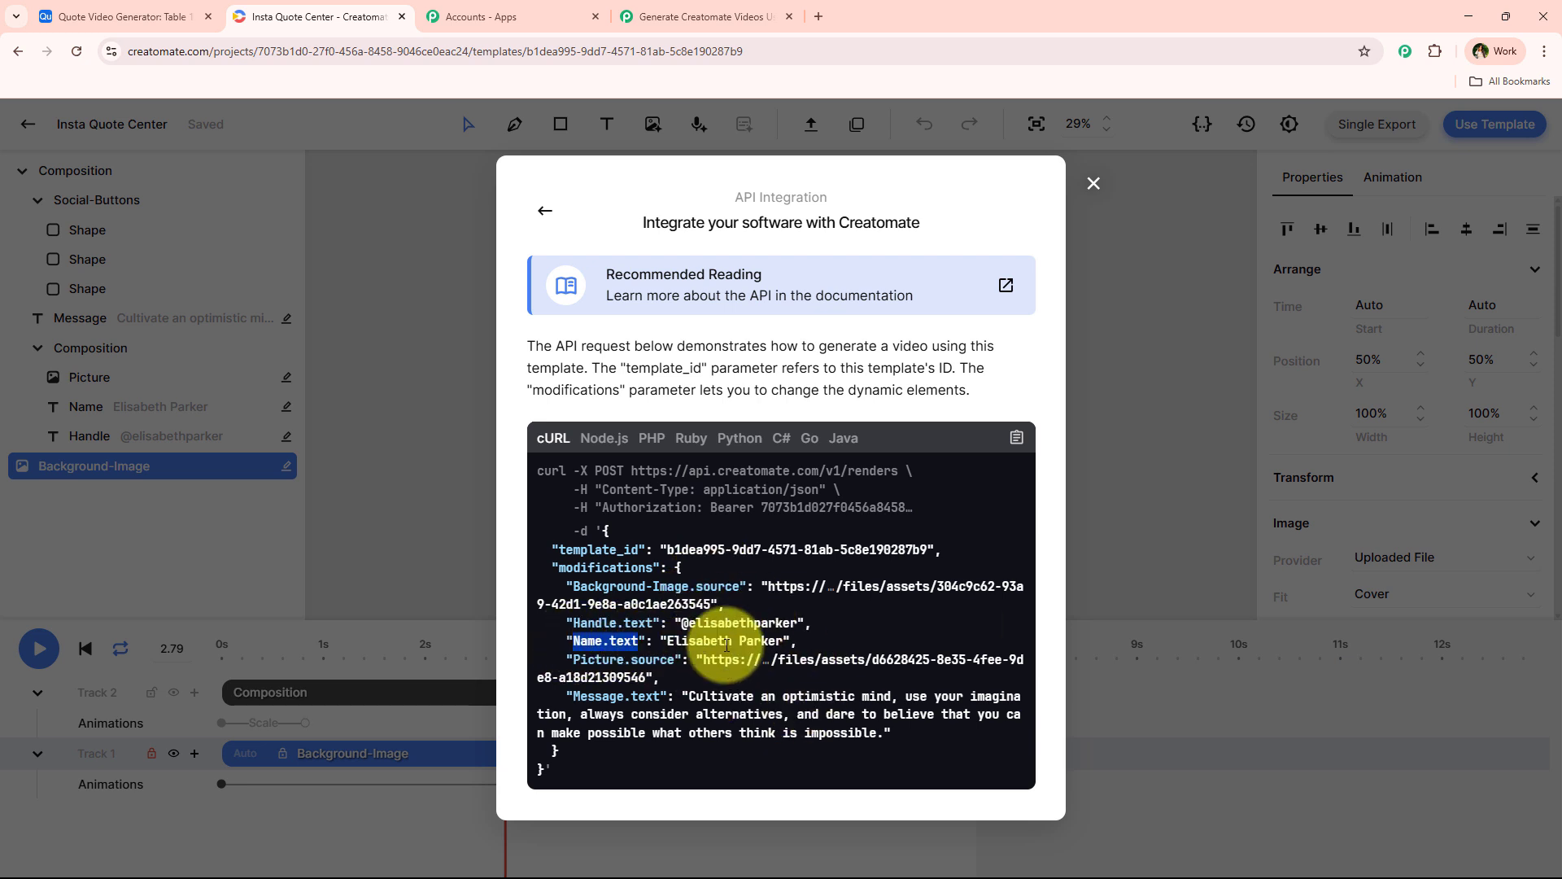
right_click(614, 643)
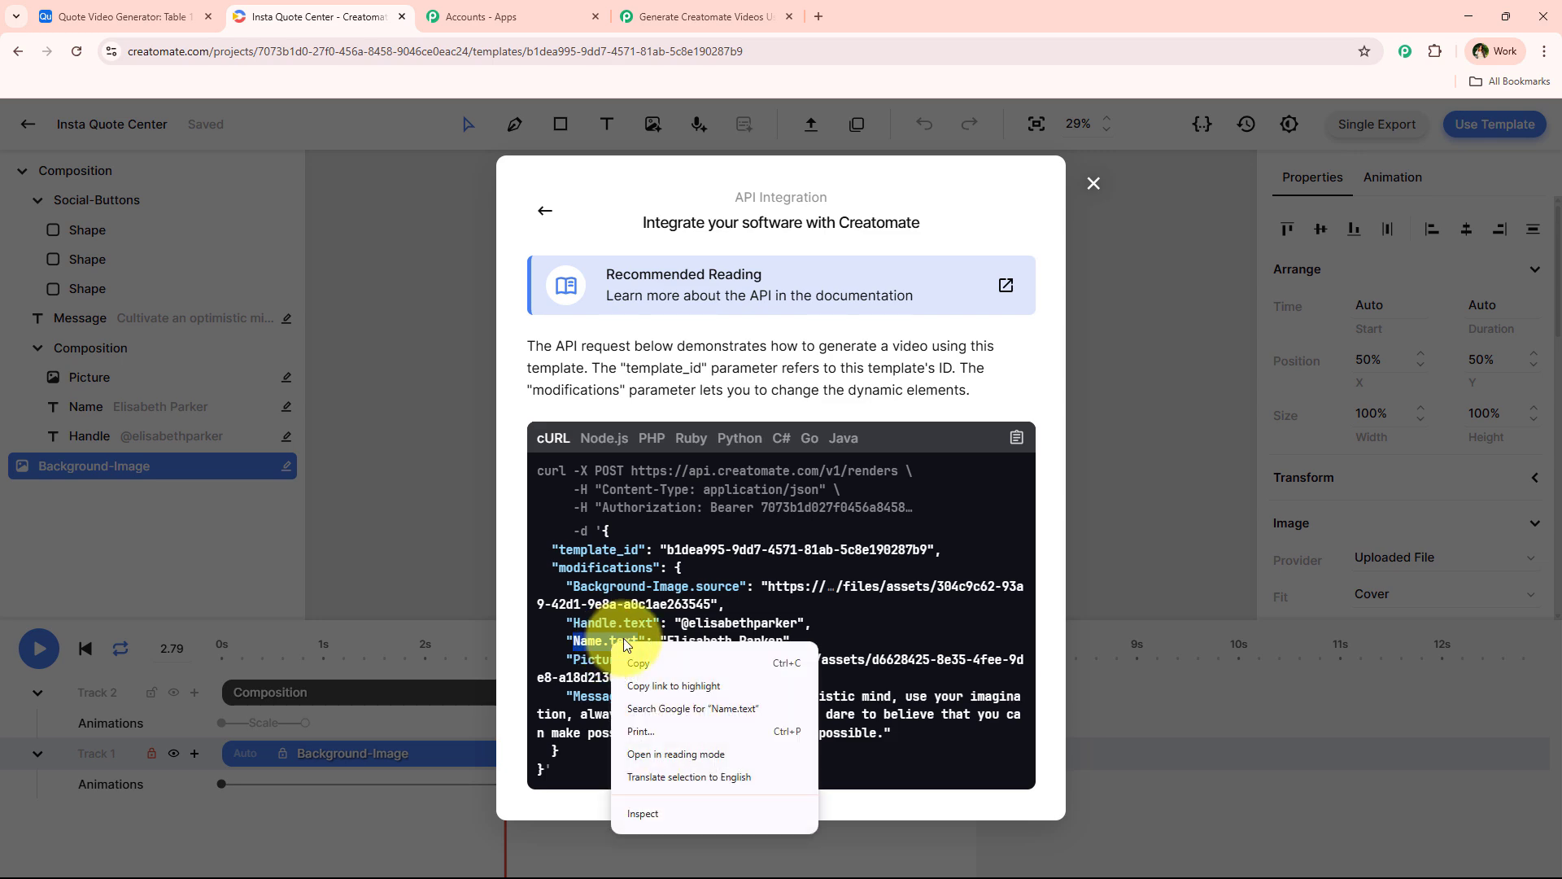
click(632, 663)
click(702, 16)
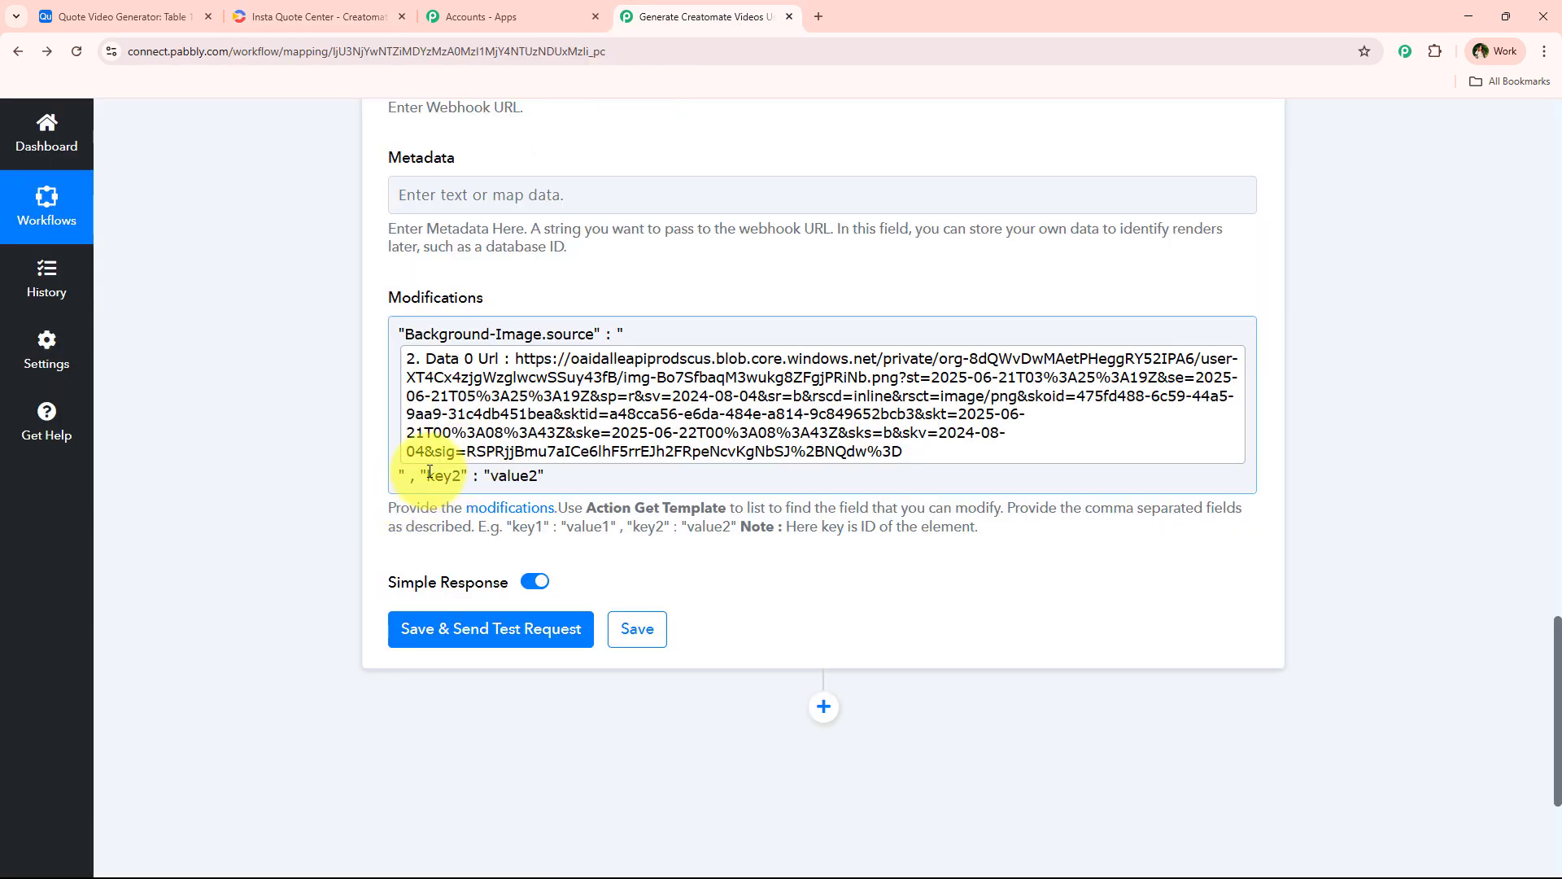
double_click(442, 476)
key(ctrl+v)
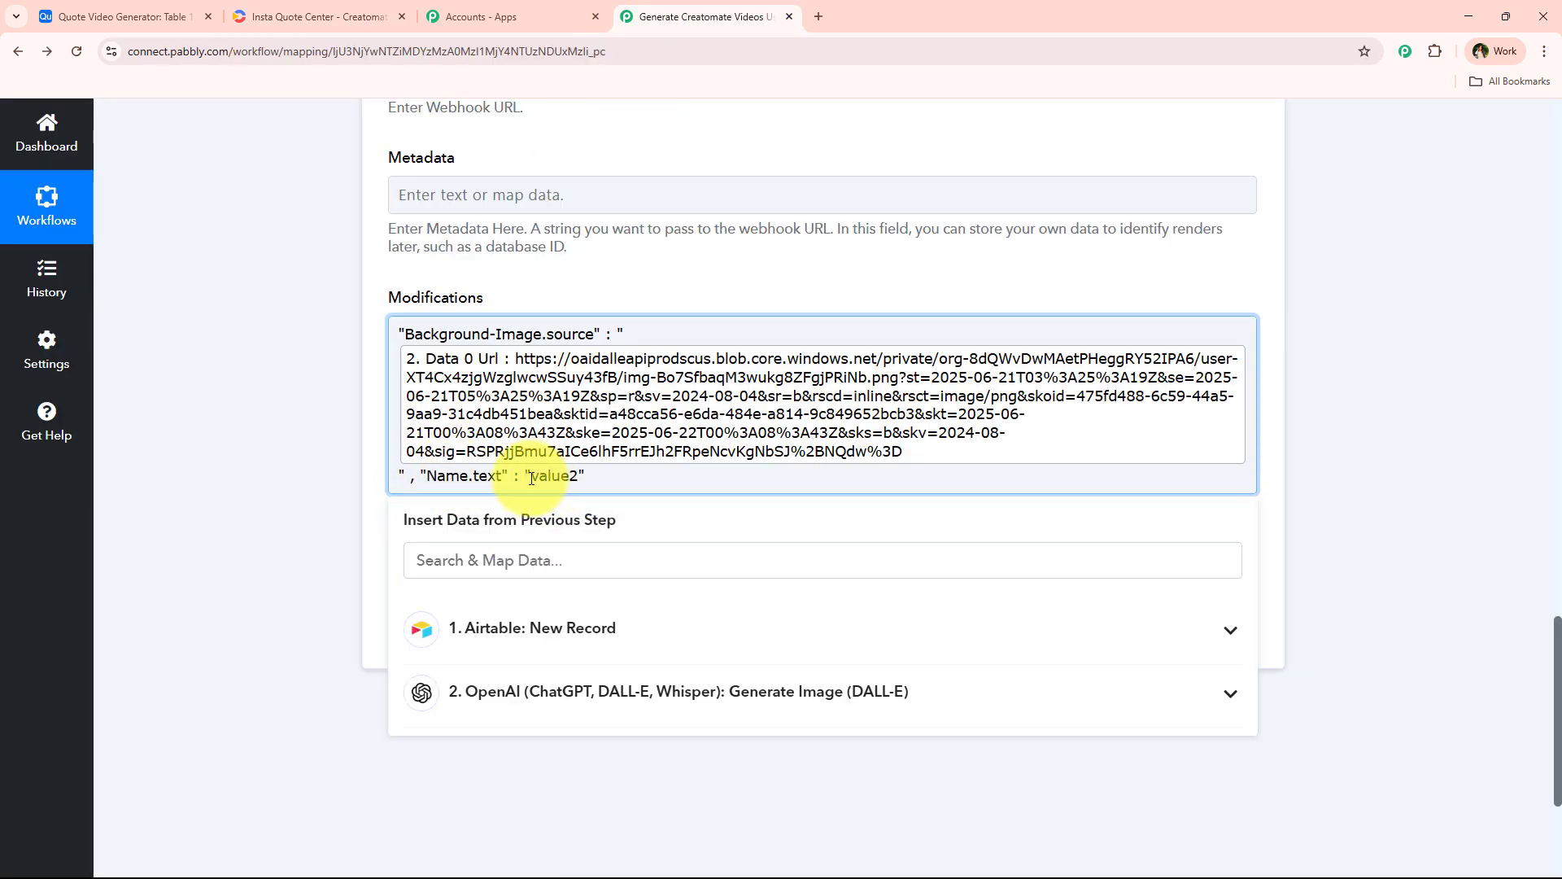
Replace value2 in Modifications with the Fields Author value mapped from the Airtable New Record step, searching for "au".
drag(531, 478, 585, 484)
click(569, 559)
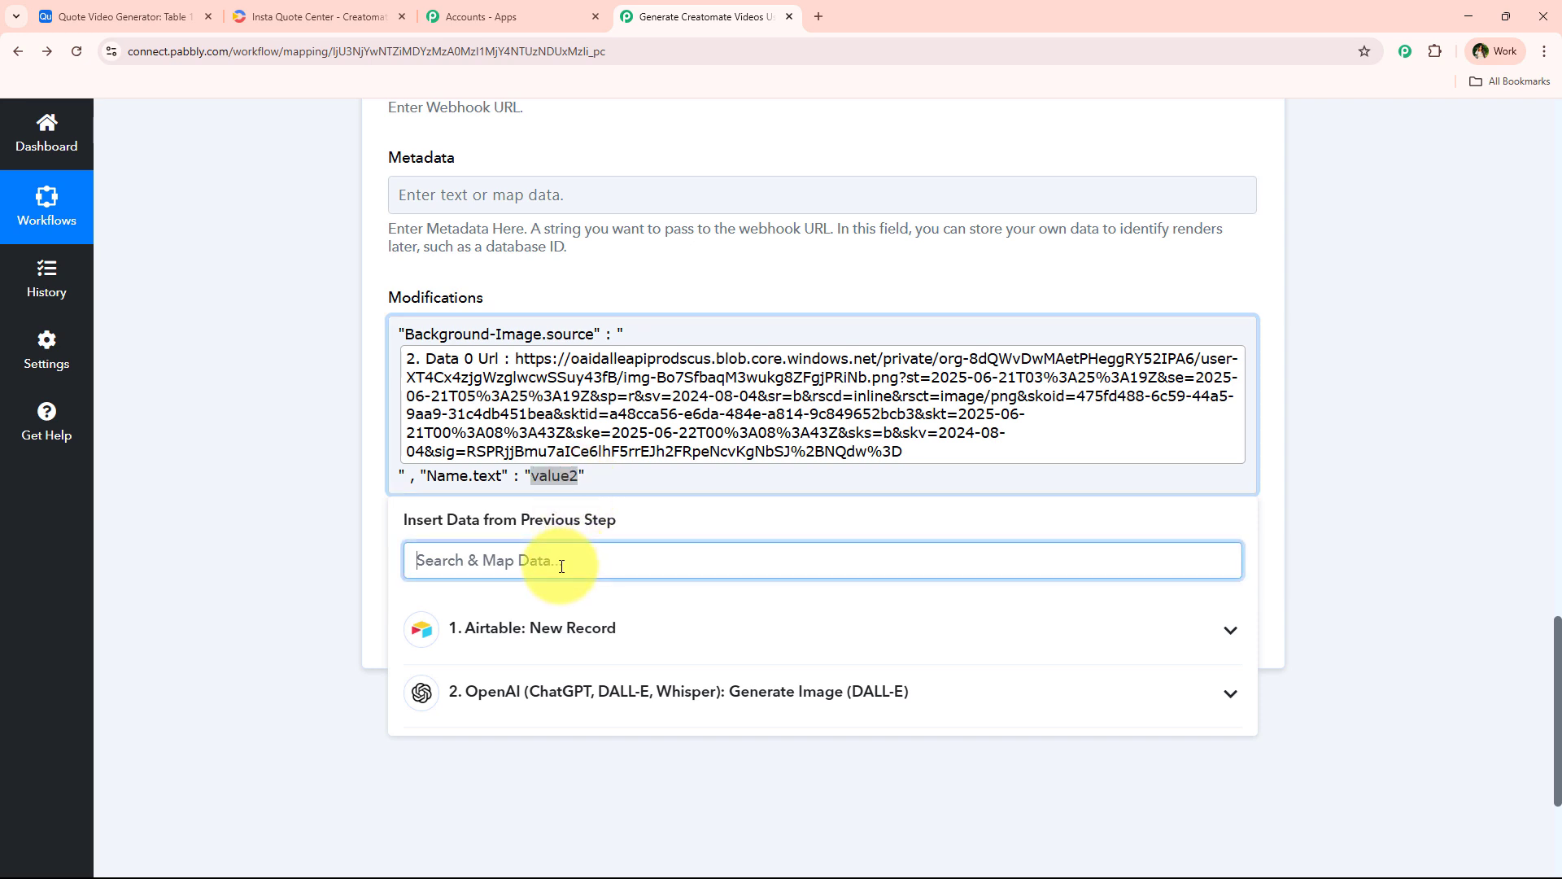
text(au)
click(579, 686)
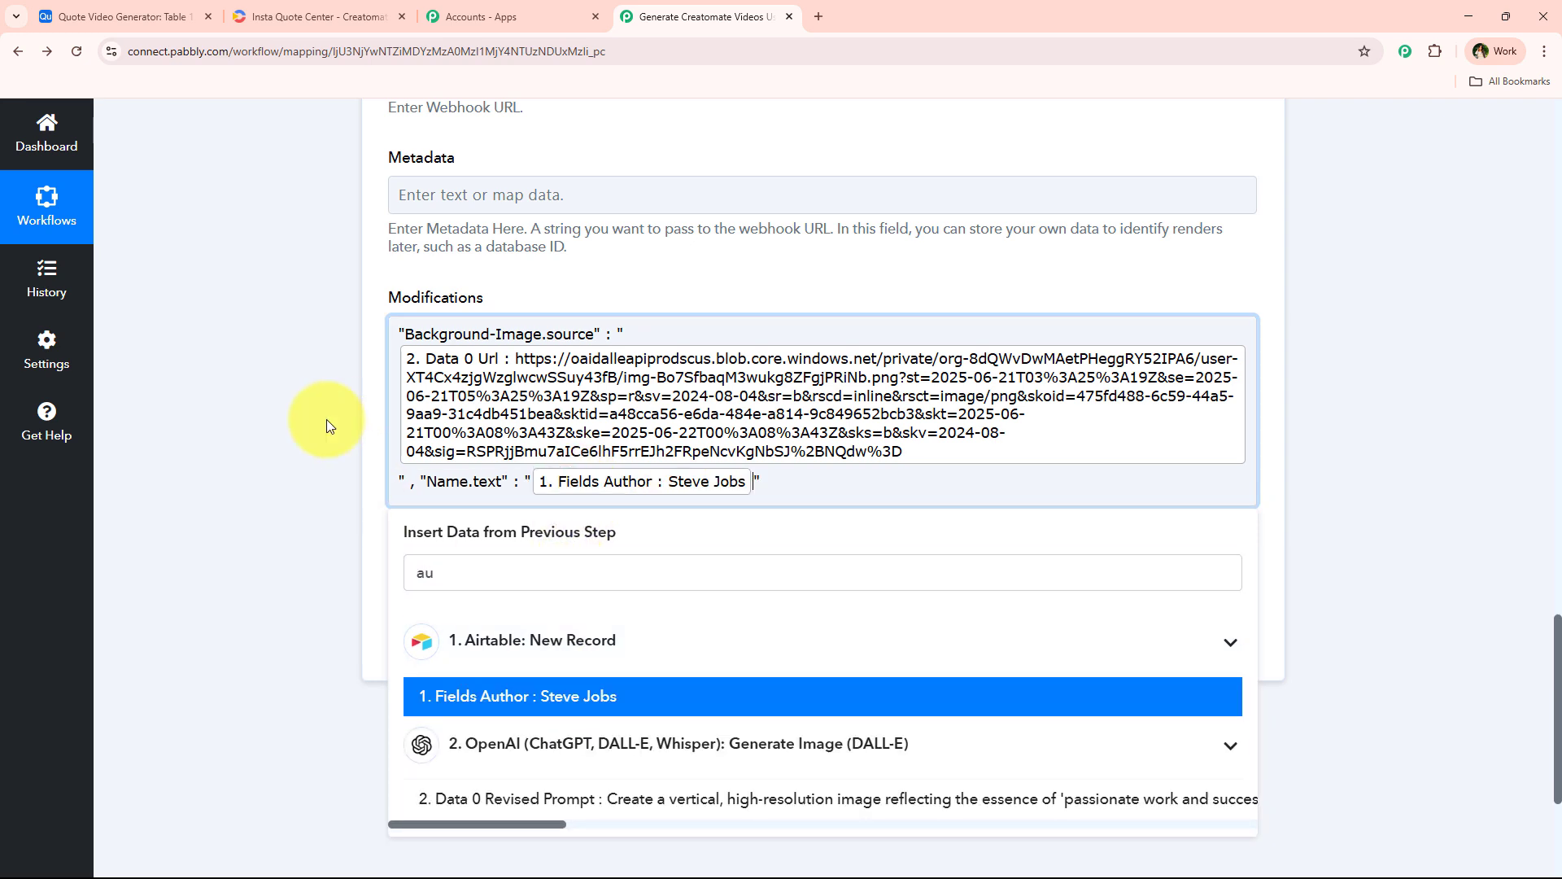
click(308, 421)
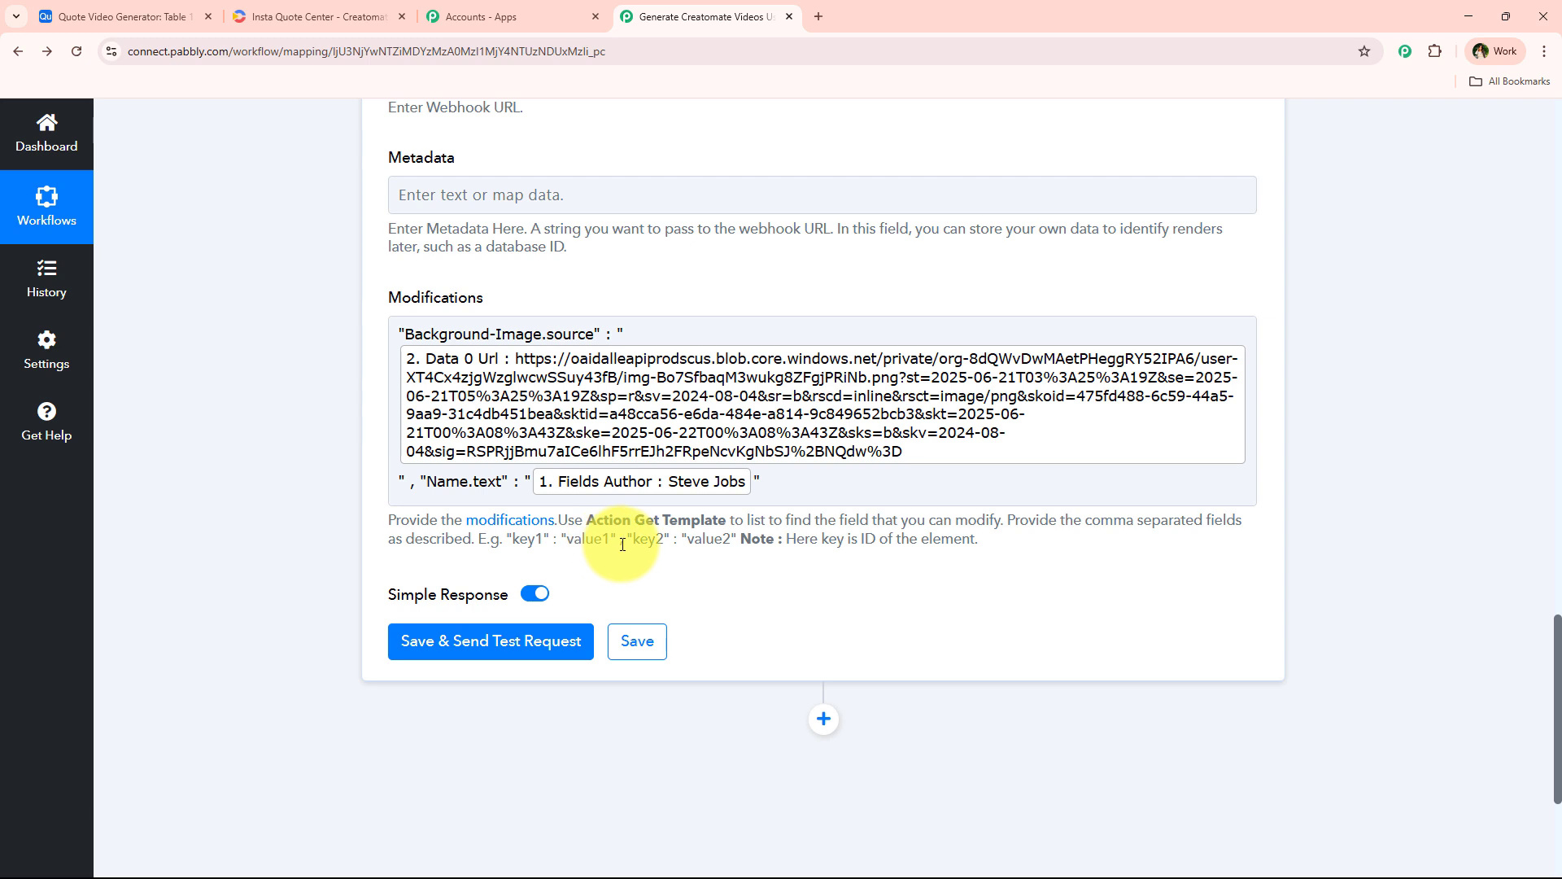
Copy the sample , "key2" : "value2" pair from the help text and append it twice at the end of the Modifications field.
drag(621, 539, 735, 547)
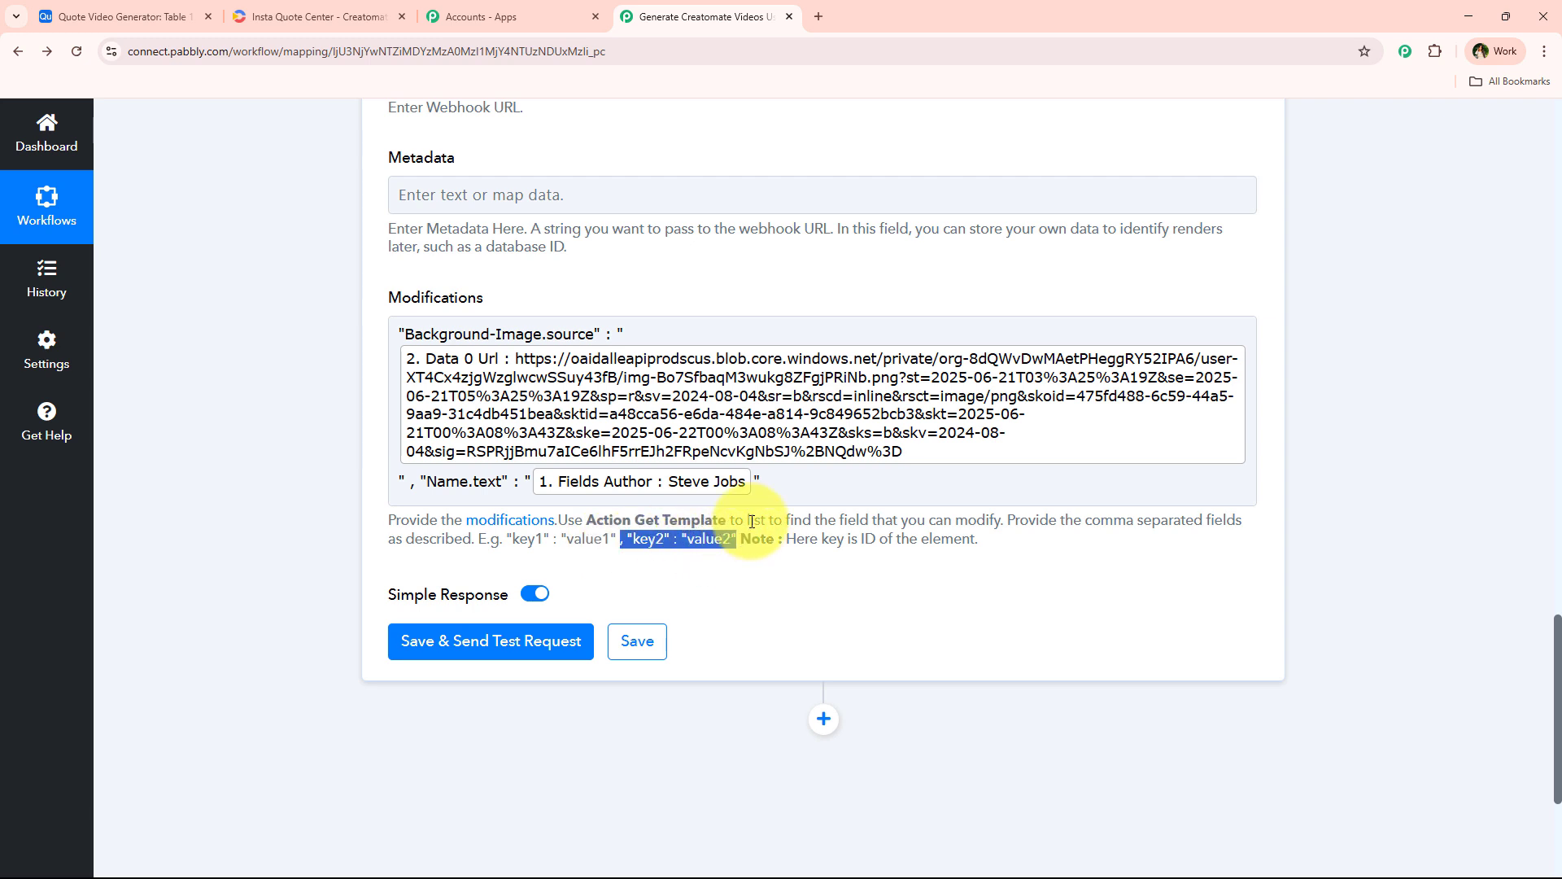
click(775, 489)
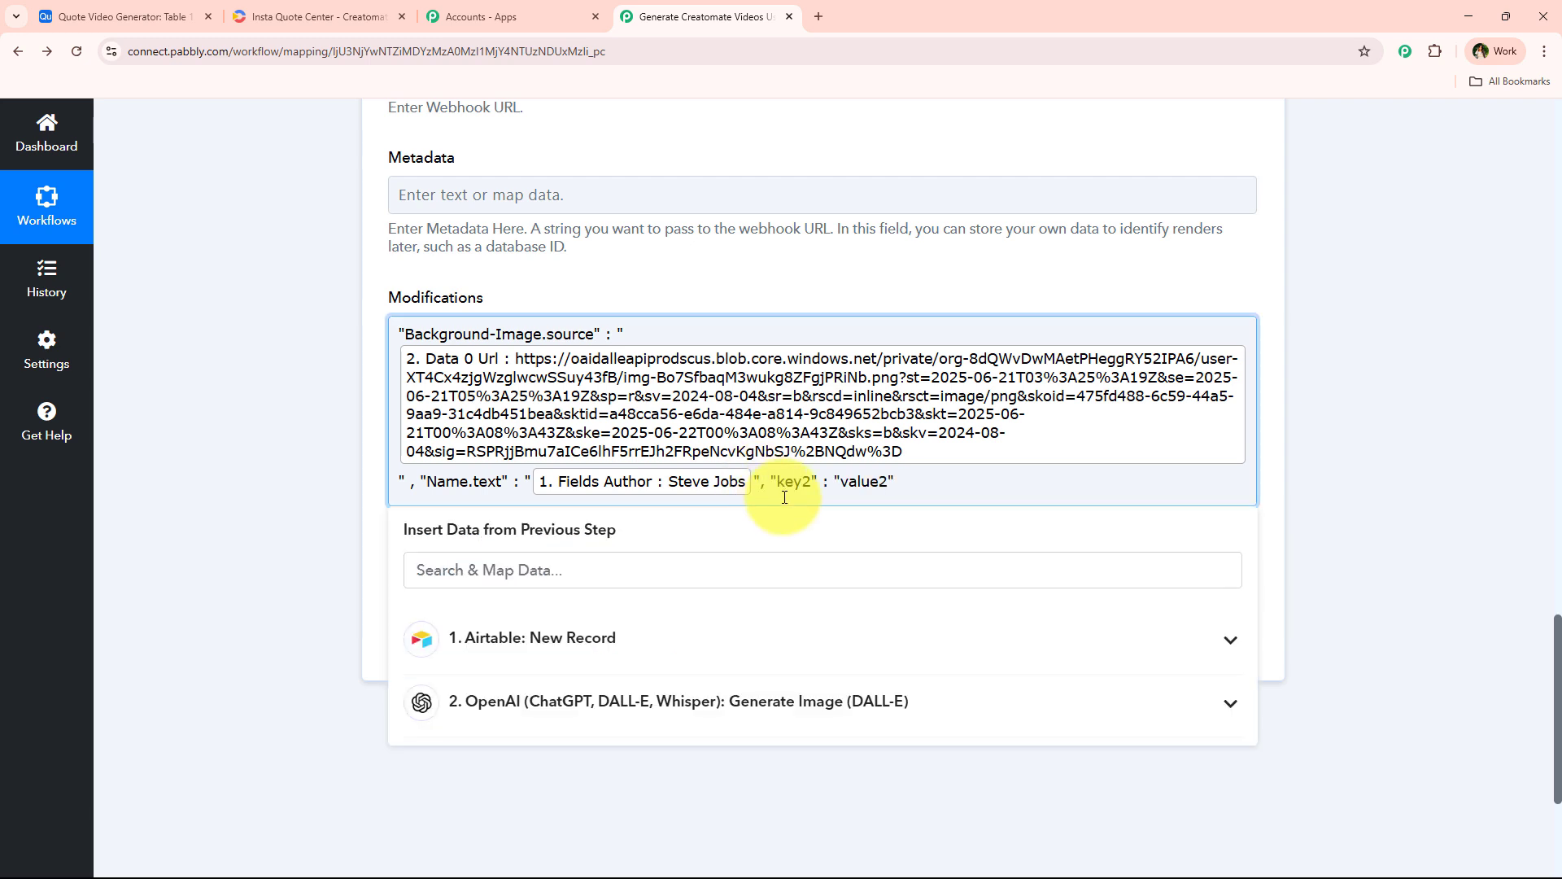
click(229, 514)
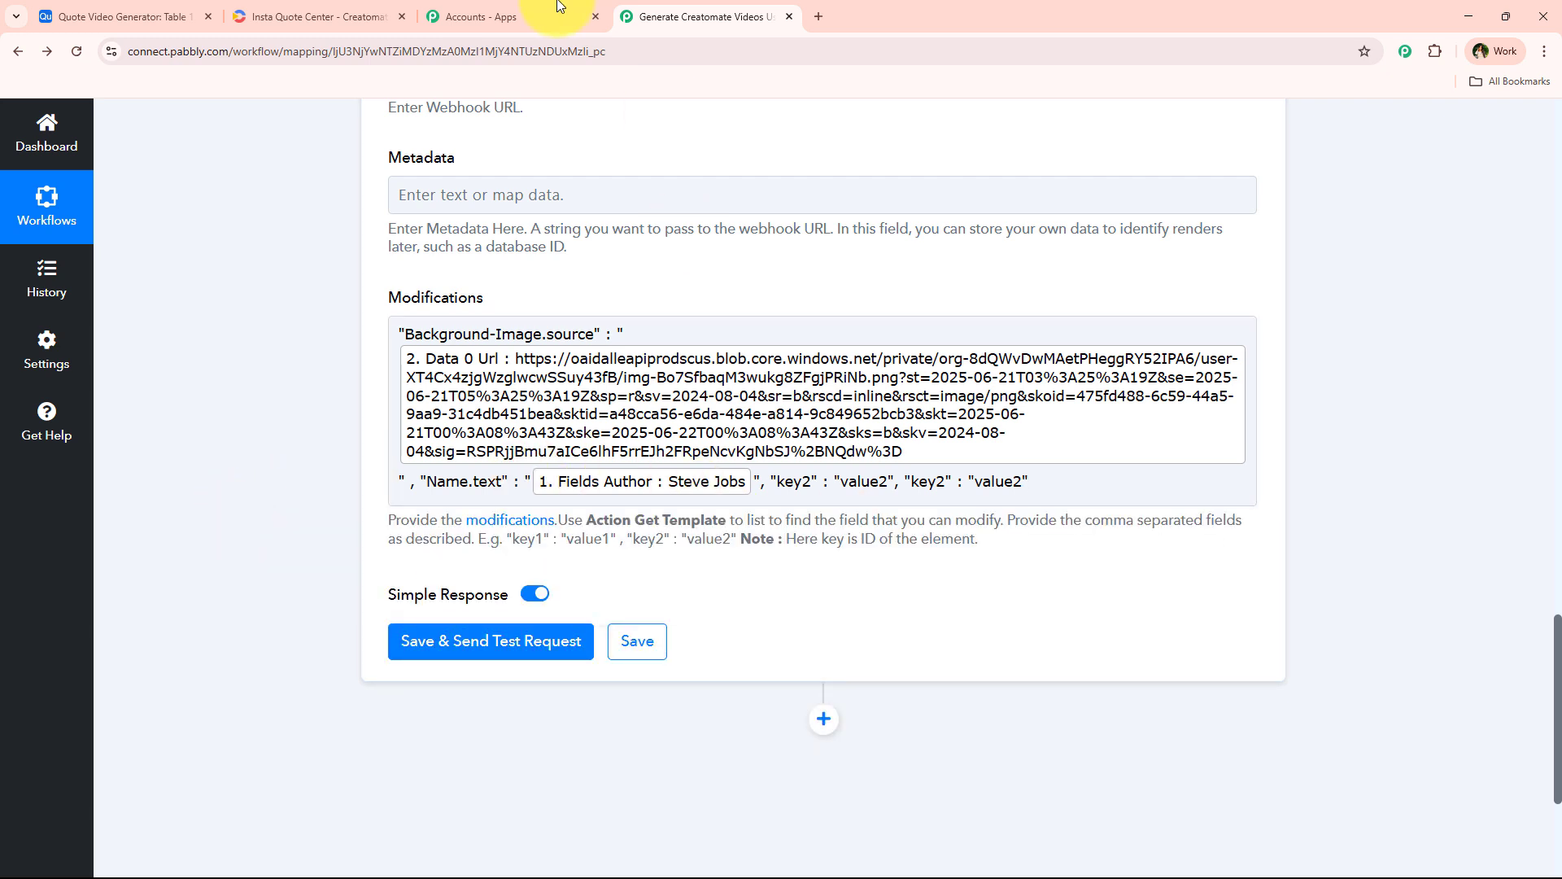
Copy the Handle.text key from Creatomate's API request and replace the first remaining key2 with it in Pabbly Connect's Modifications field.
click(342, 16)
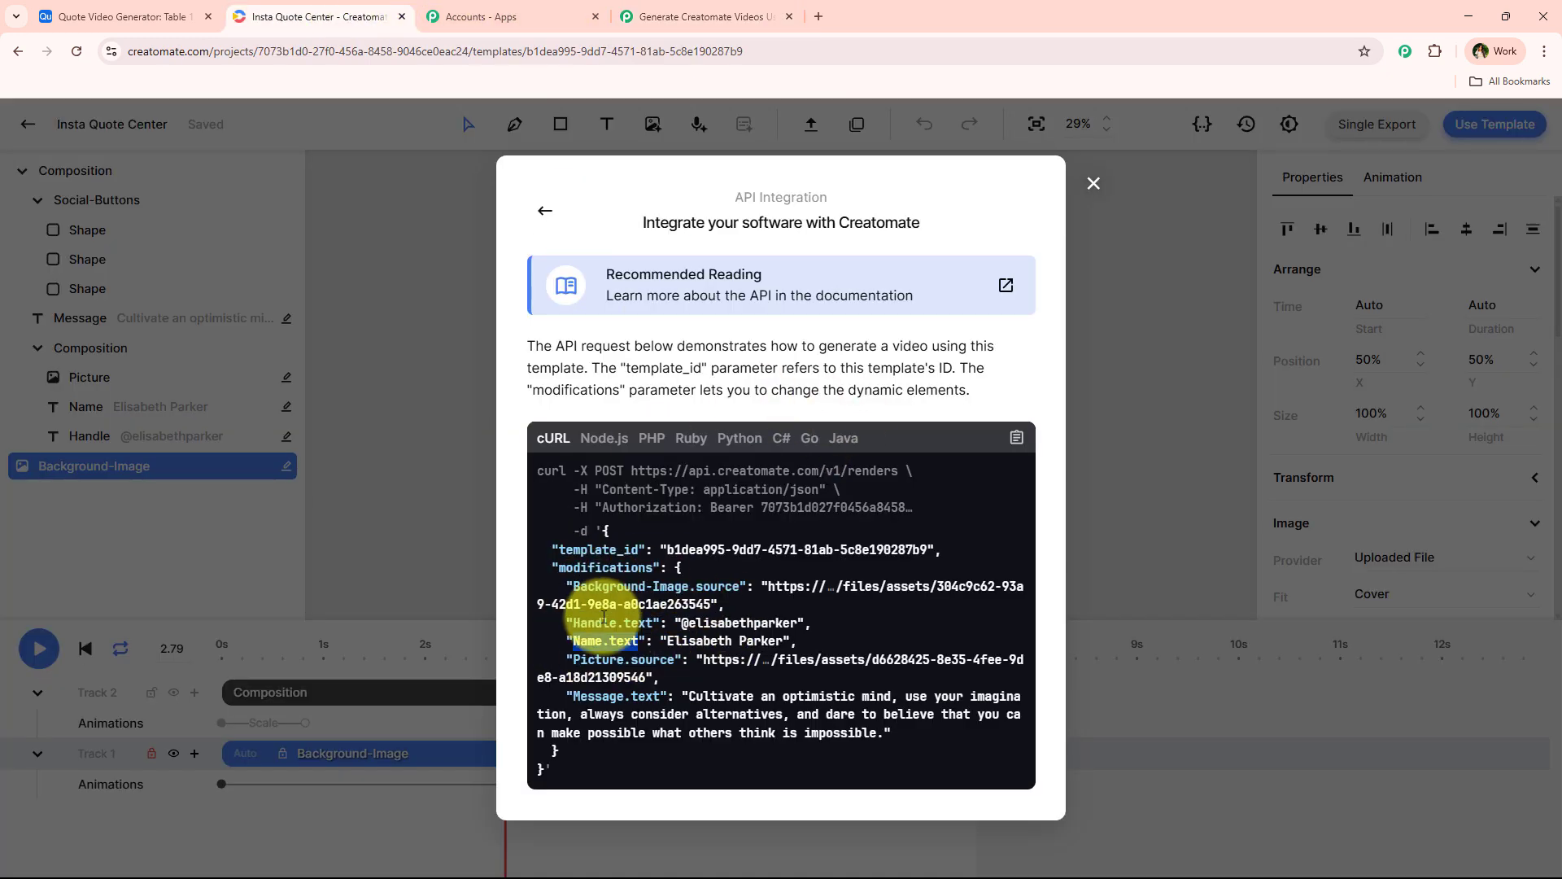
drag(573, 622, 651, 625)
right_click(651, 625)
click(675, 642)
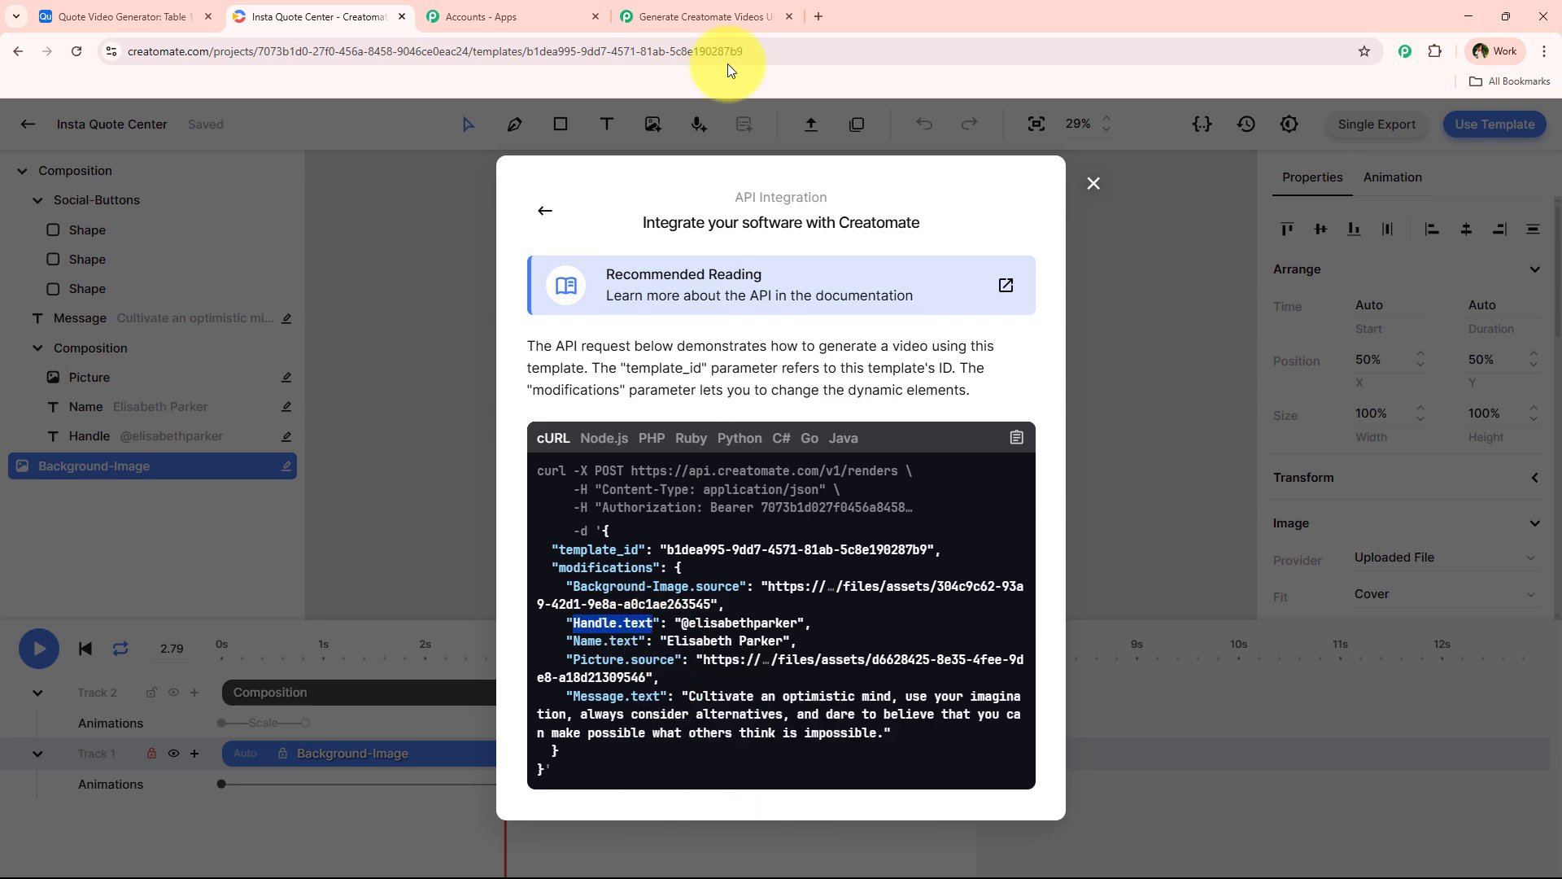
click(700, 16)
drag(775, 495, 812, 494)
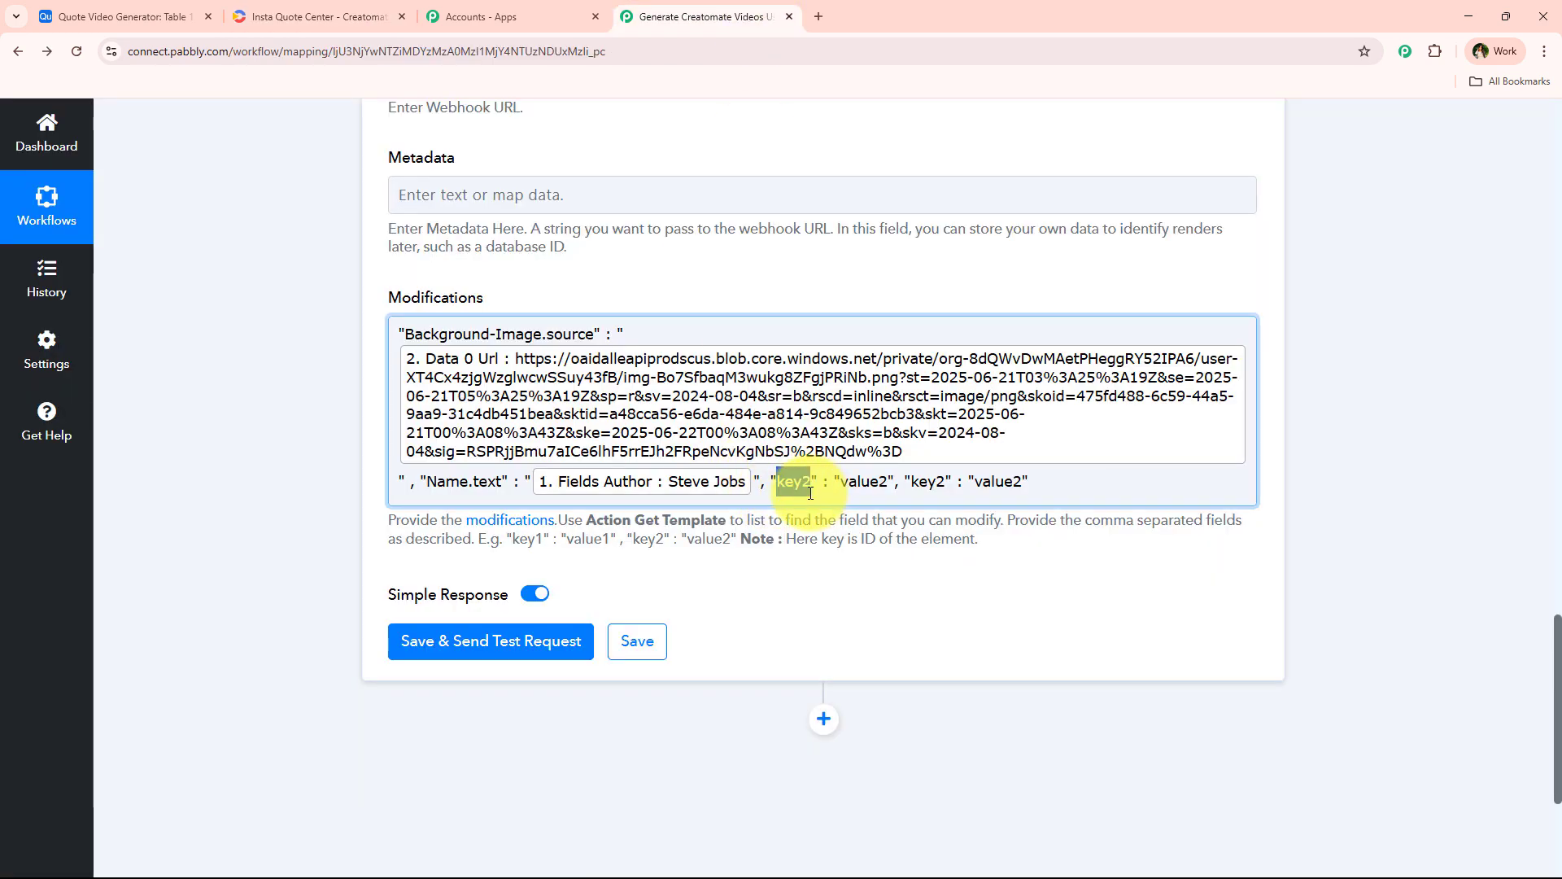
right_click(803, 491)
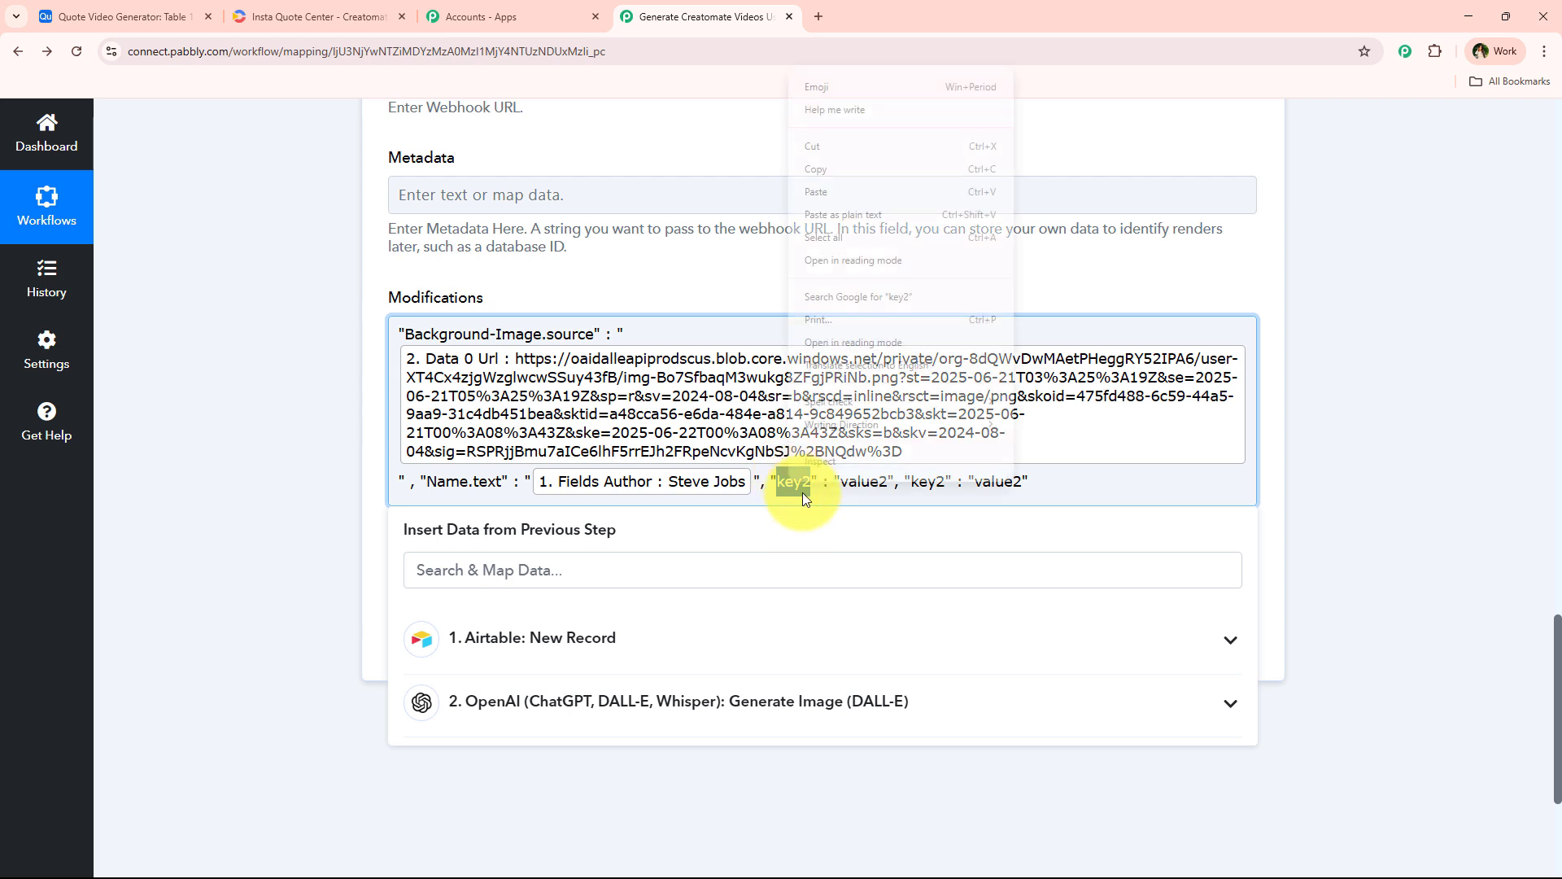
click(841, 193)
Replace the Handle.text placeholder value2 with the Fields Author value mapped from the Airtable New Record step, searching for "au".
double_click(898, 486)
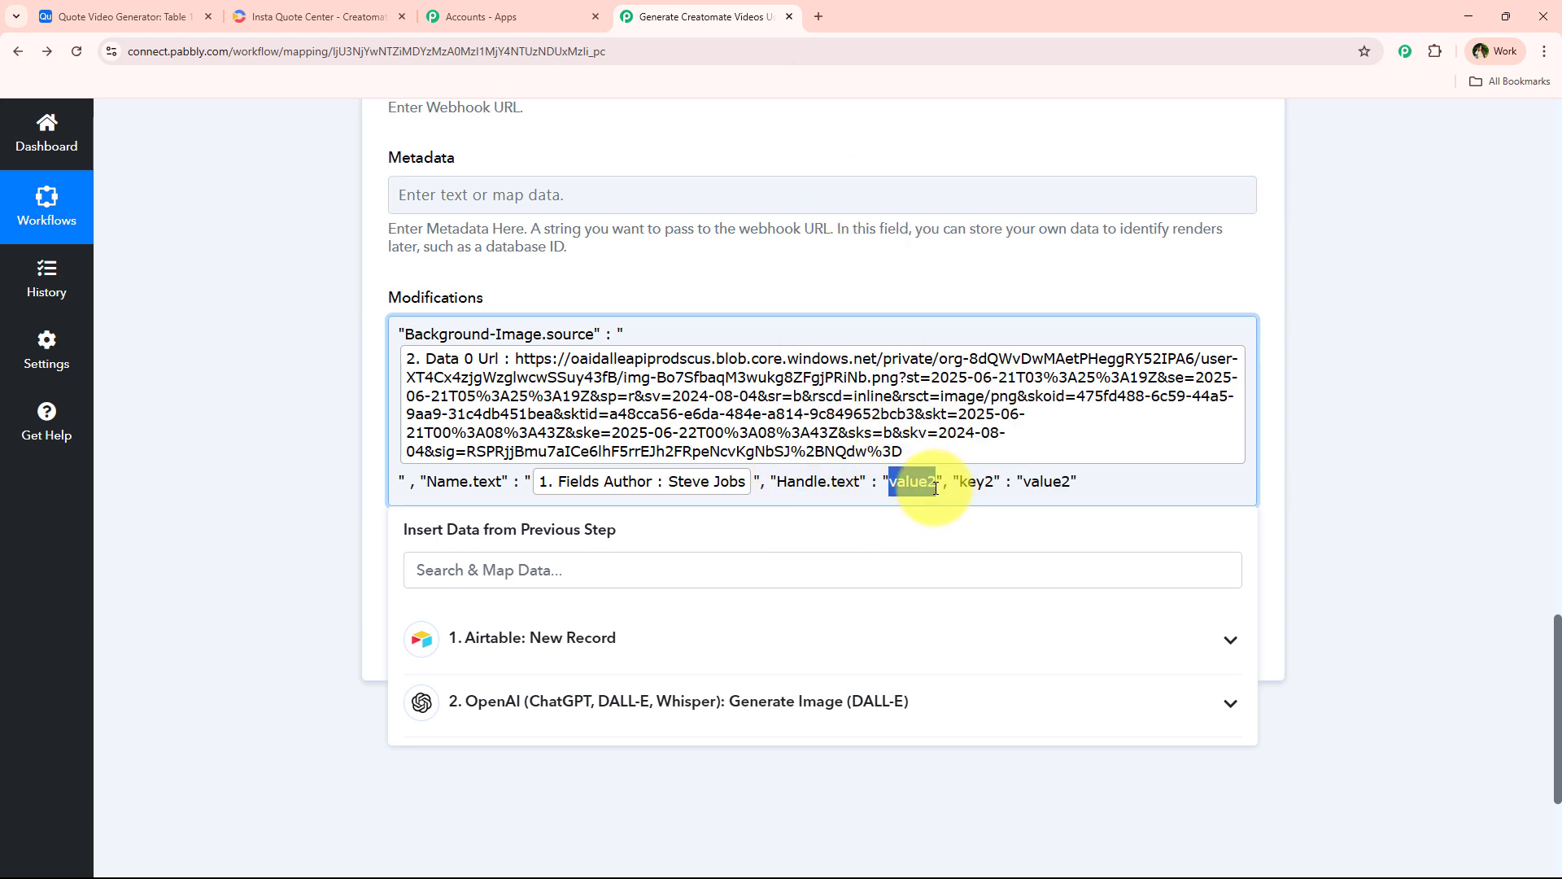
click(545, 568)
text(au)
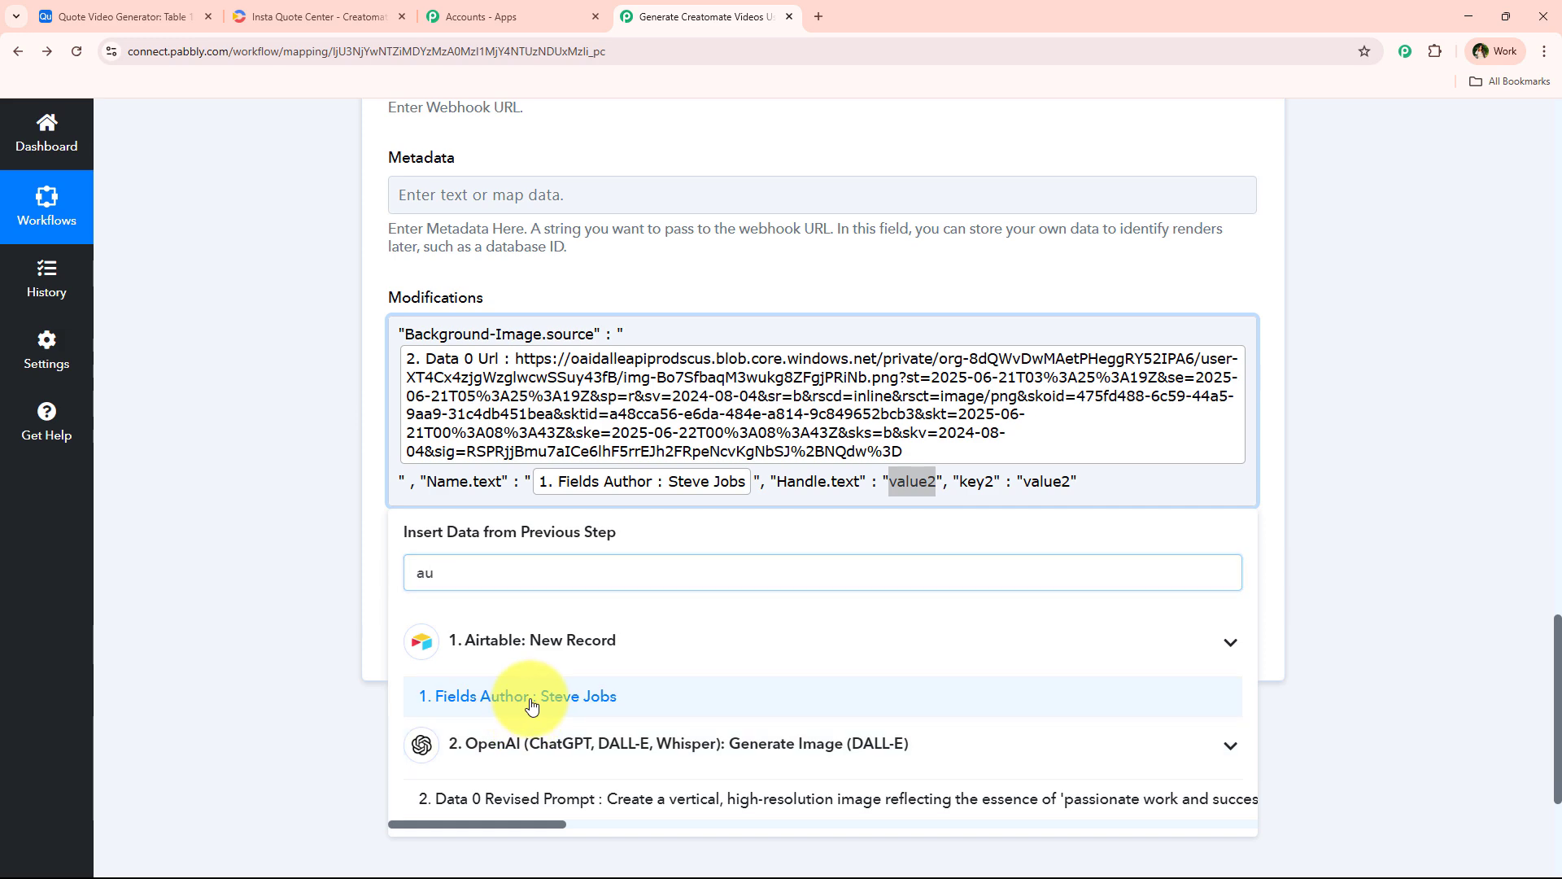
click(521, 799)
click(294, 491)
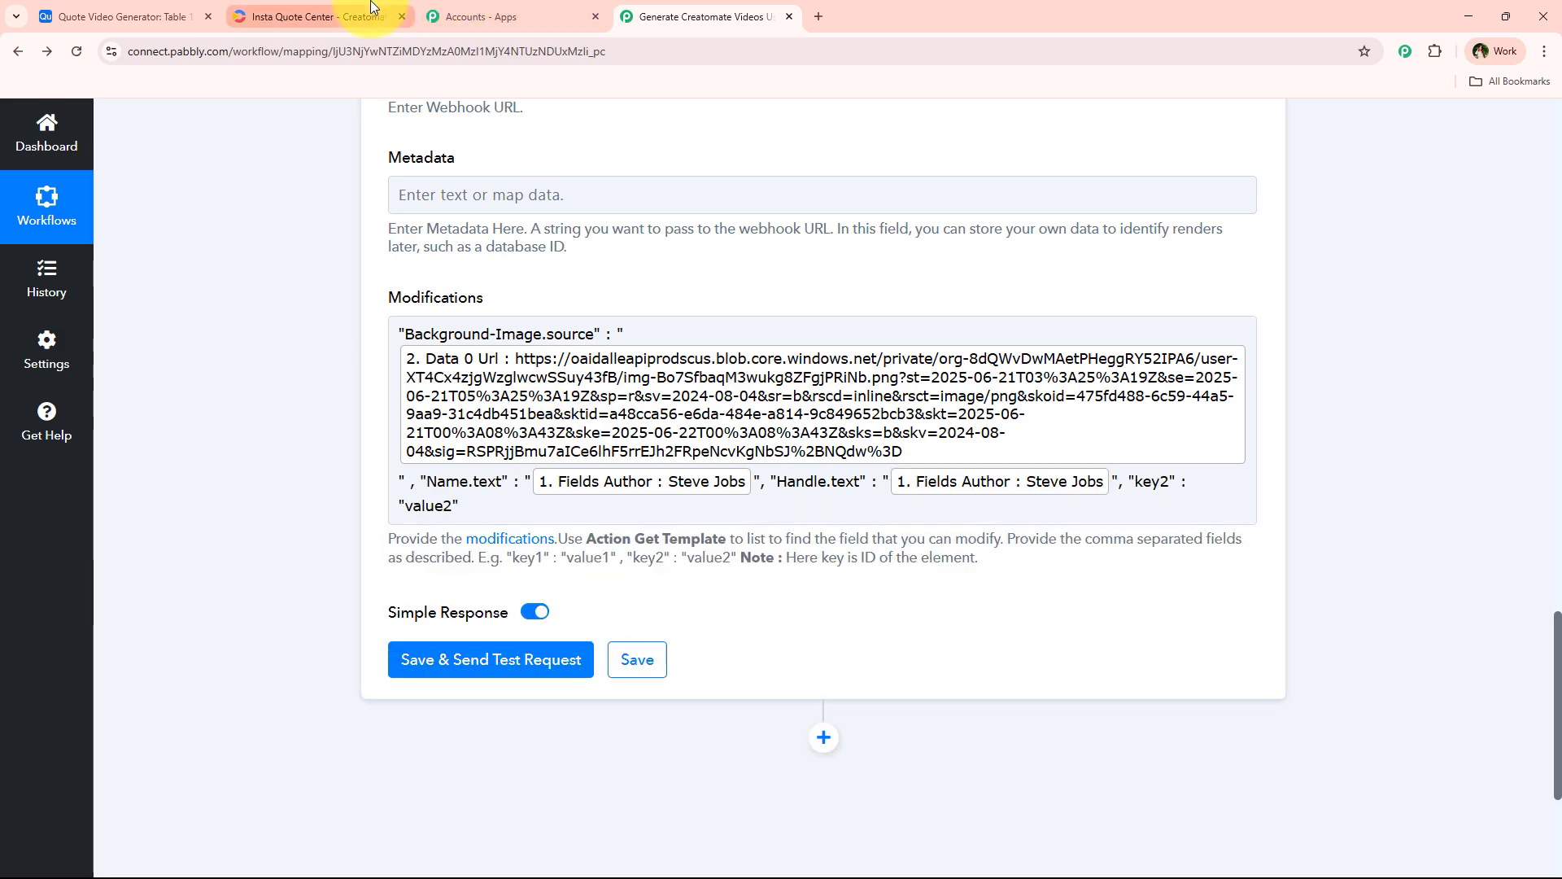
Copy the Message.text key from Creatomate's API request and replace the last key2 with it in Pabbly Connect's Modifications field.
click(317, 16)
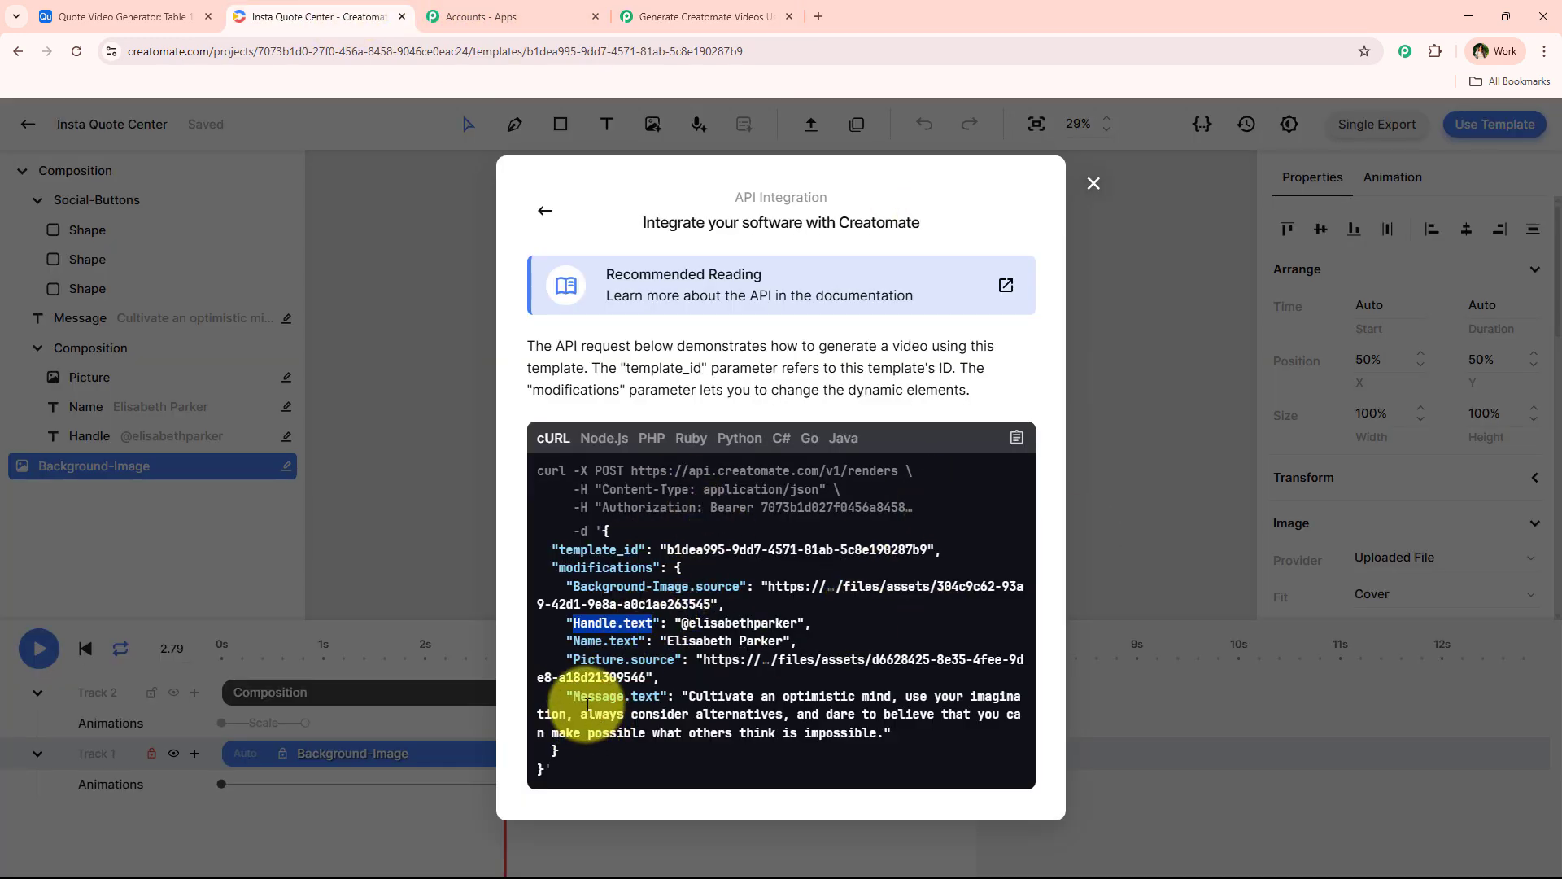
drag(575, 694, 661, 698)
right_click(661, 698)
click(698, 530)
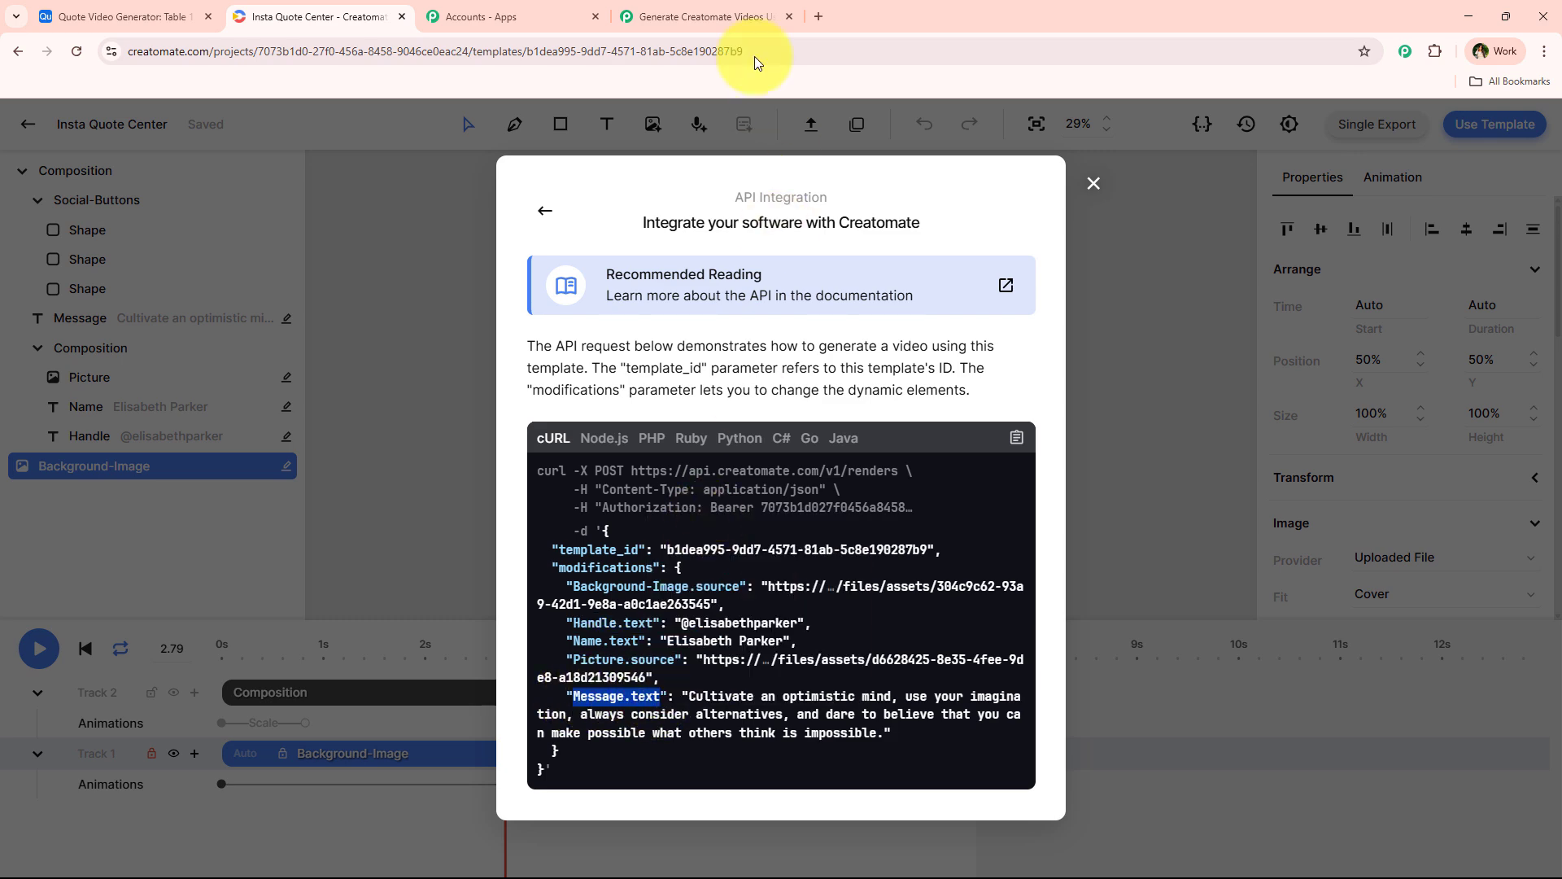
click(704, 17)
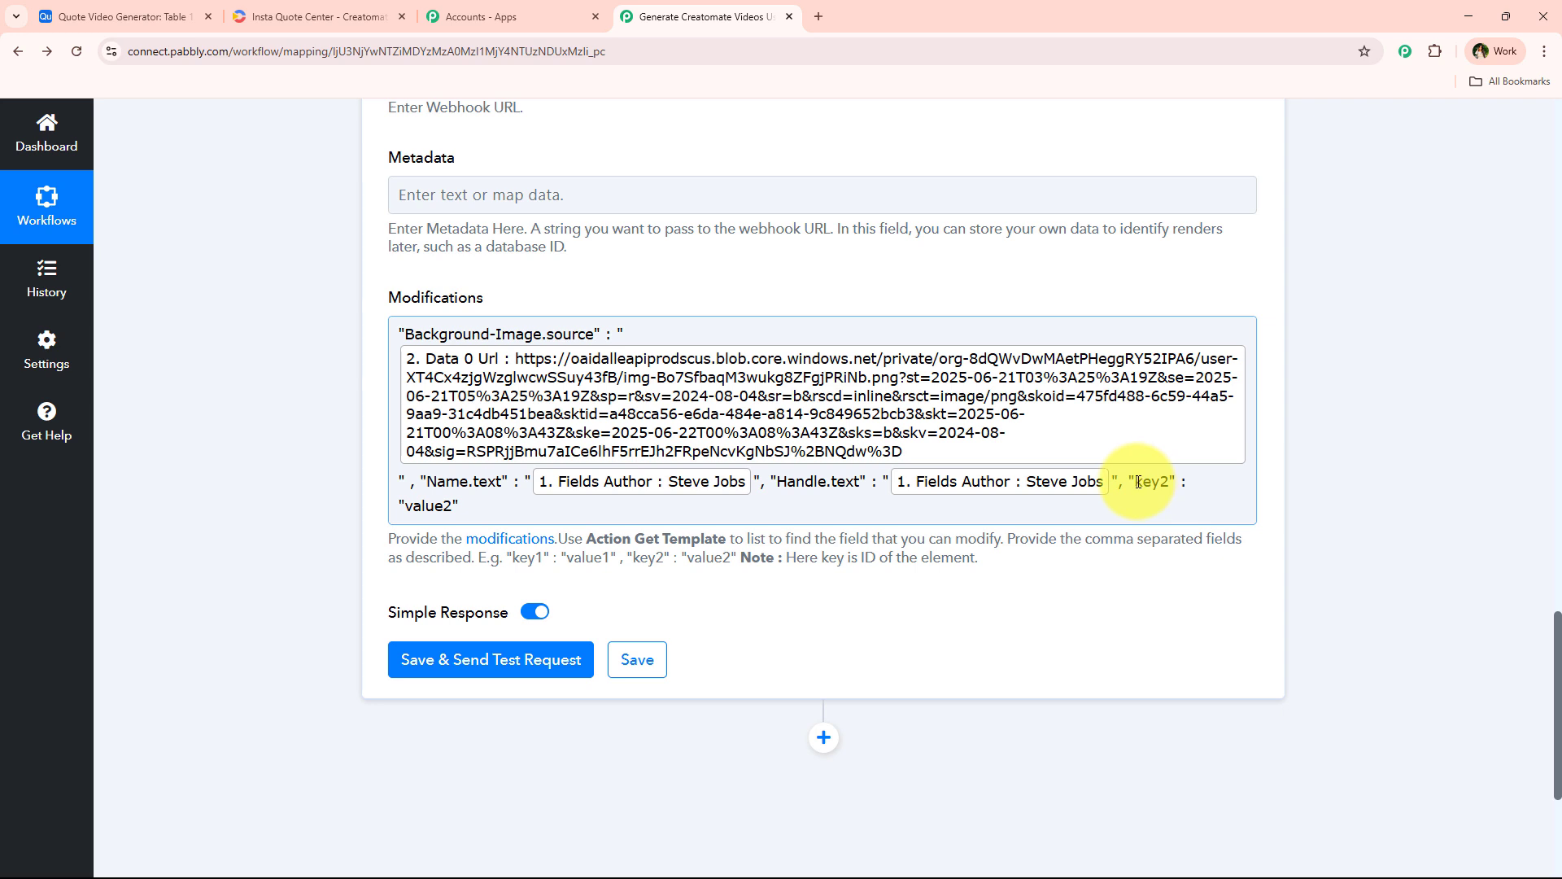
drag(1137, 481, 1175, 481)
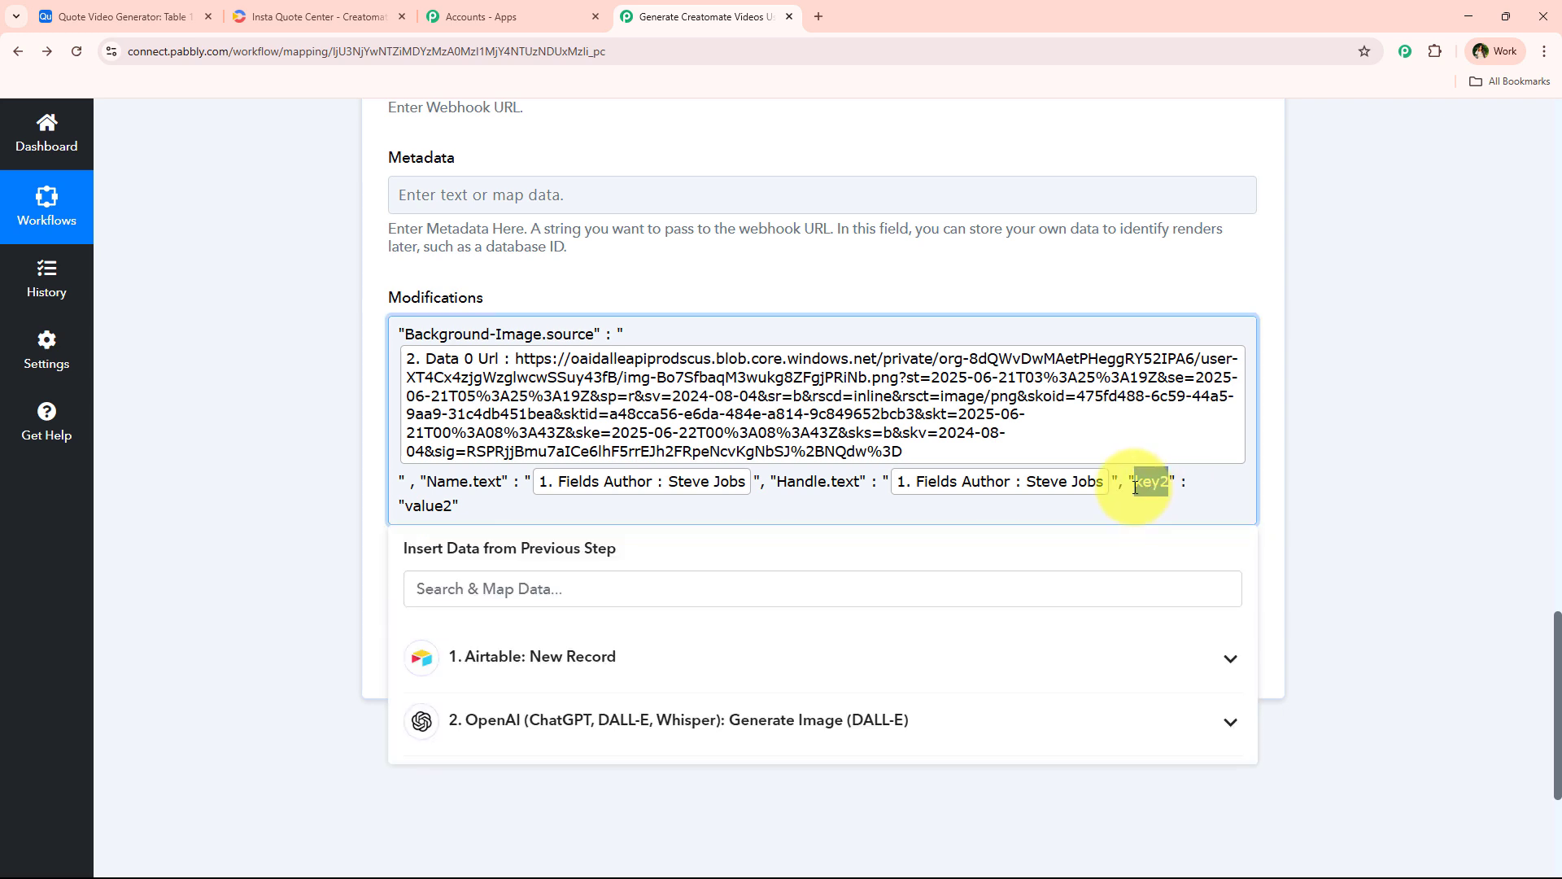
key(ctrl+v)
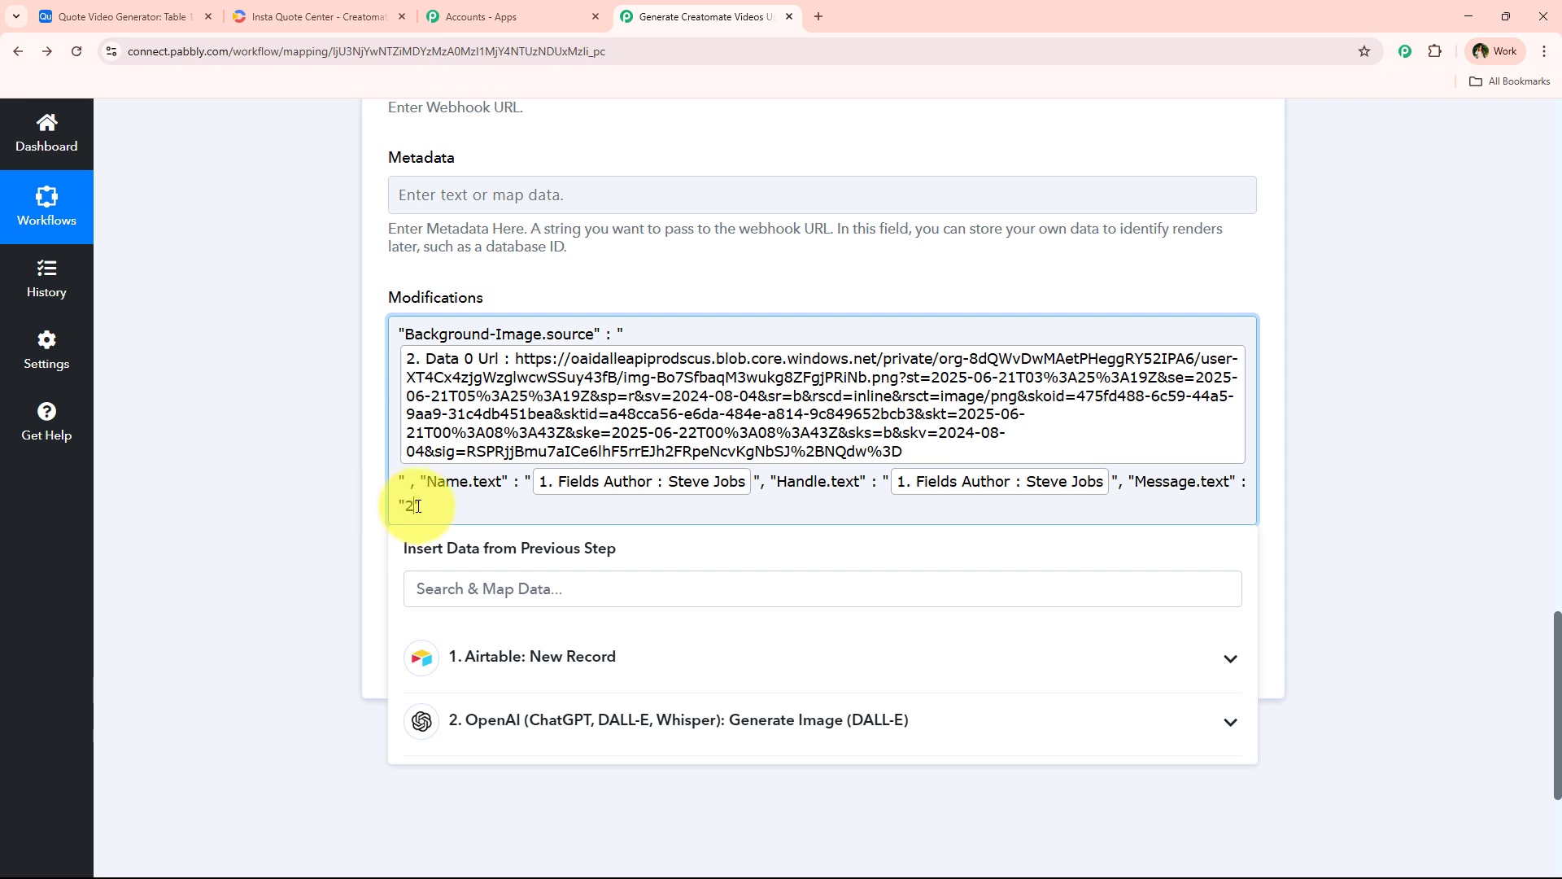
Replace the Message.text placeholder value2 with the Fields Quote Of The Day value mapped from the Airtable New Record step.
key(BackSpace)
click(471, 656)
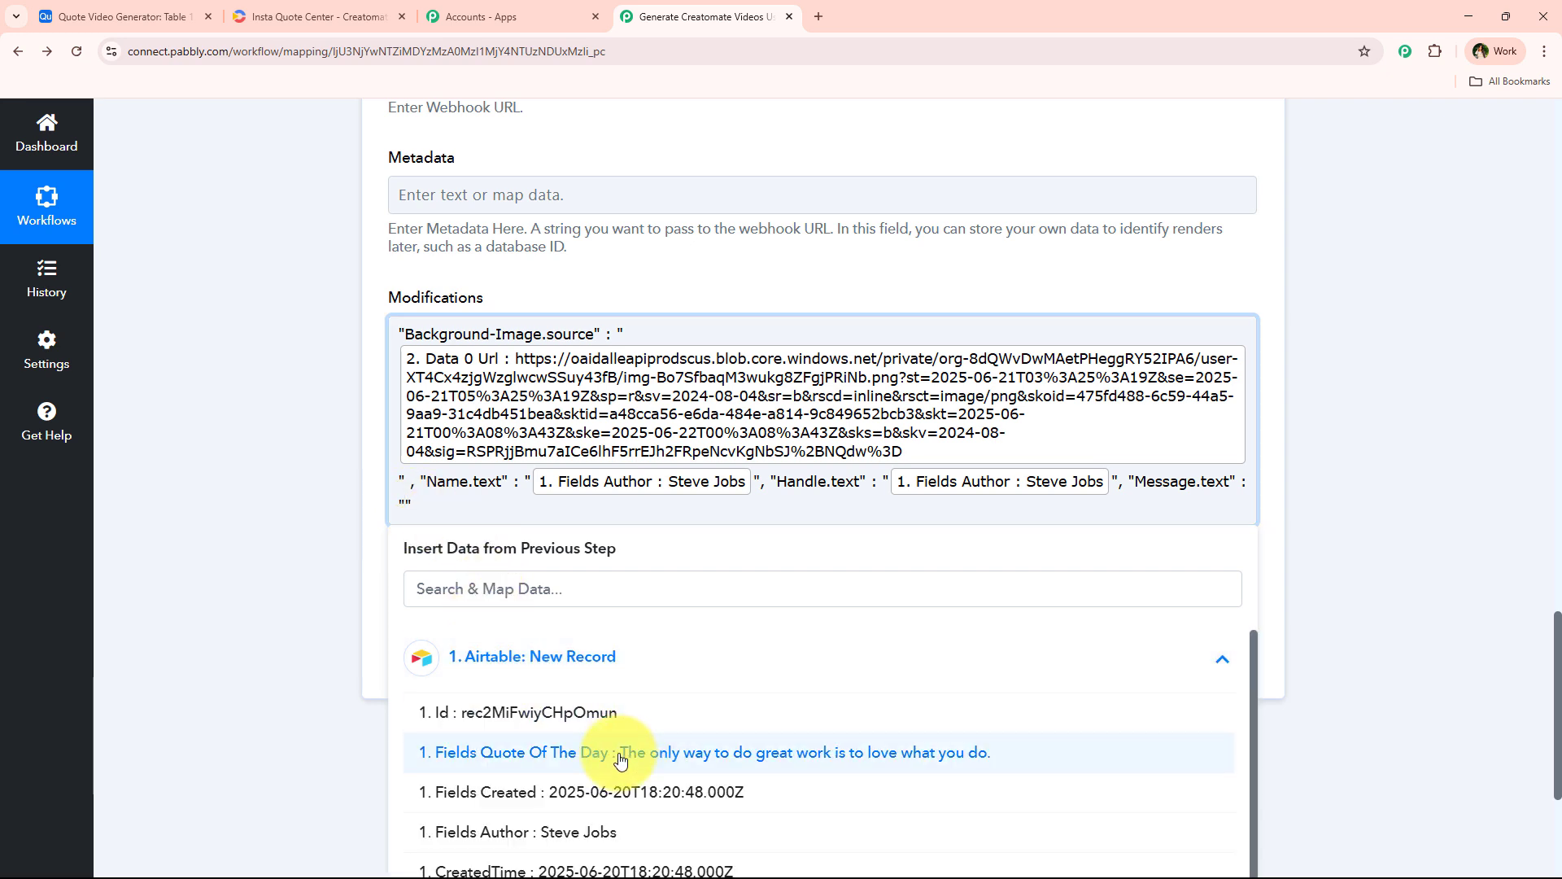
click(627, 756)
click(316, 536)
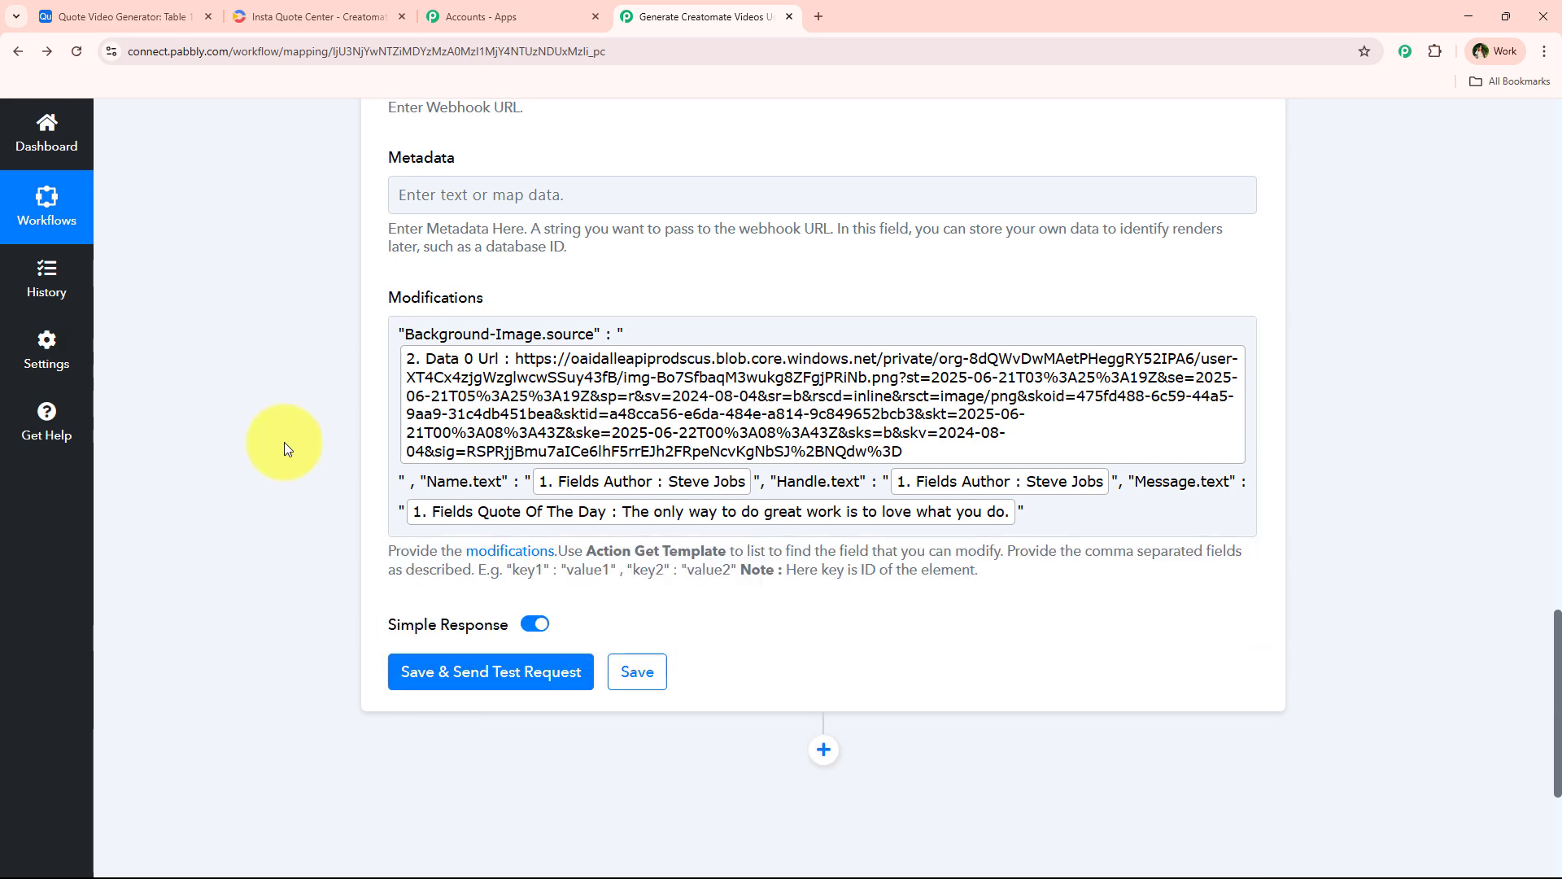
Save the Creatomate step with a test request, then expand the returned 0 Url value and copy it.
click(589, 670)
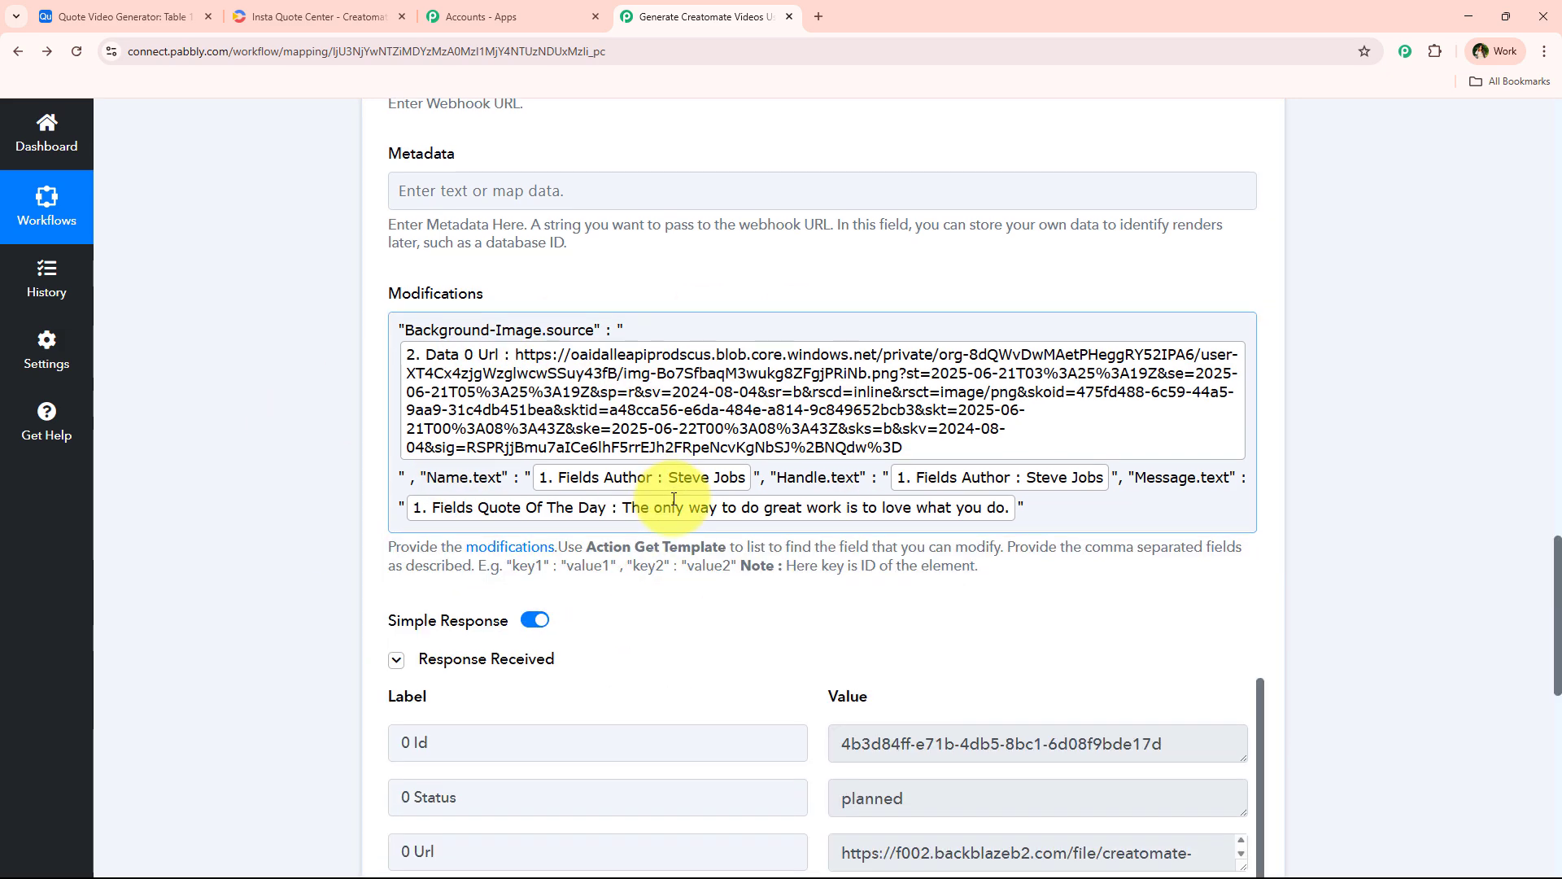
scroll(653, 492, down, 4)
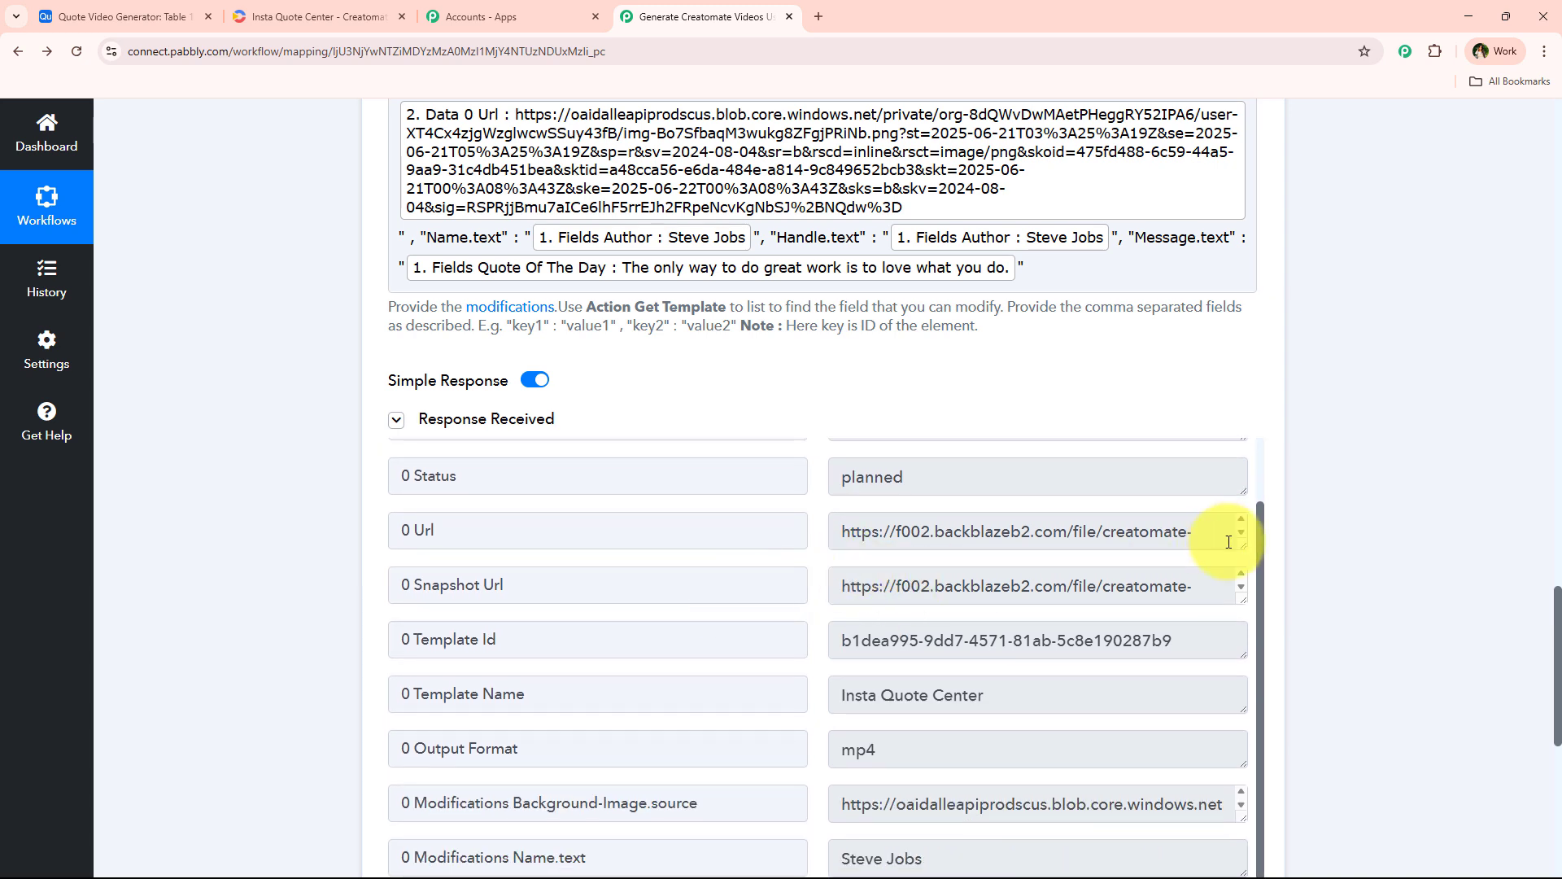
drag(1241, 553, 1235, 627)
triple_click(1123, 575)
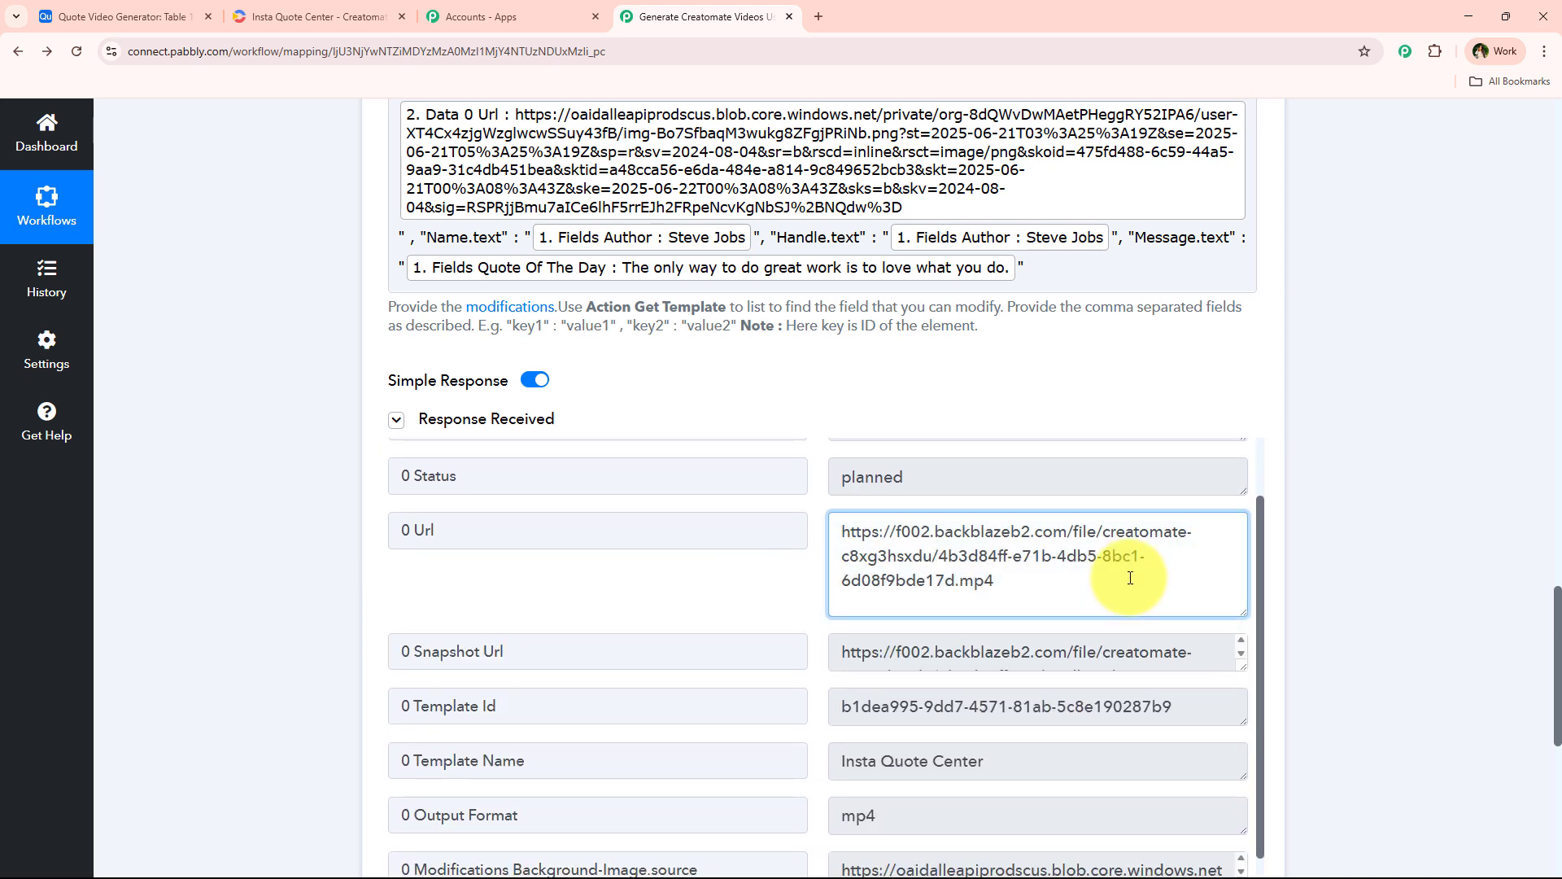
Open the copied video URL in a new browser tab and pause the rendered quote video to inspect it.
click(816, 12)
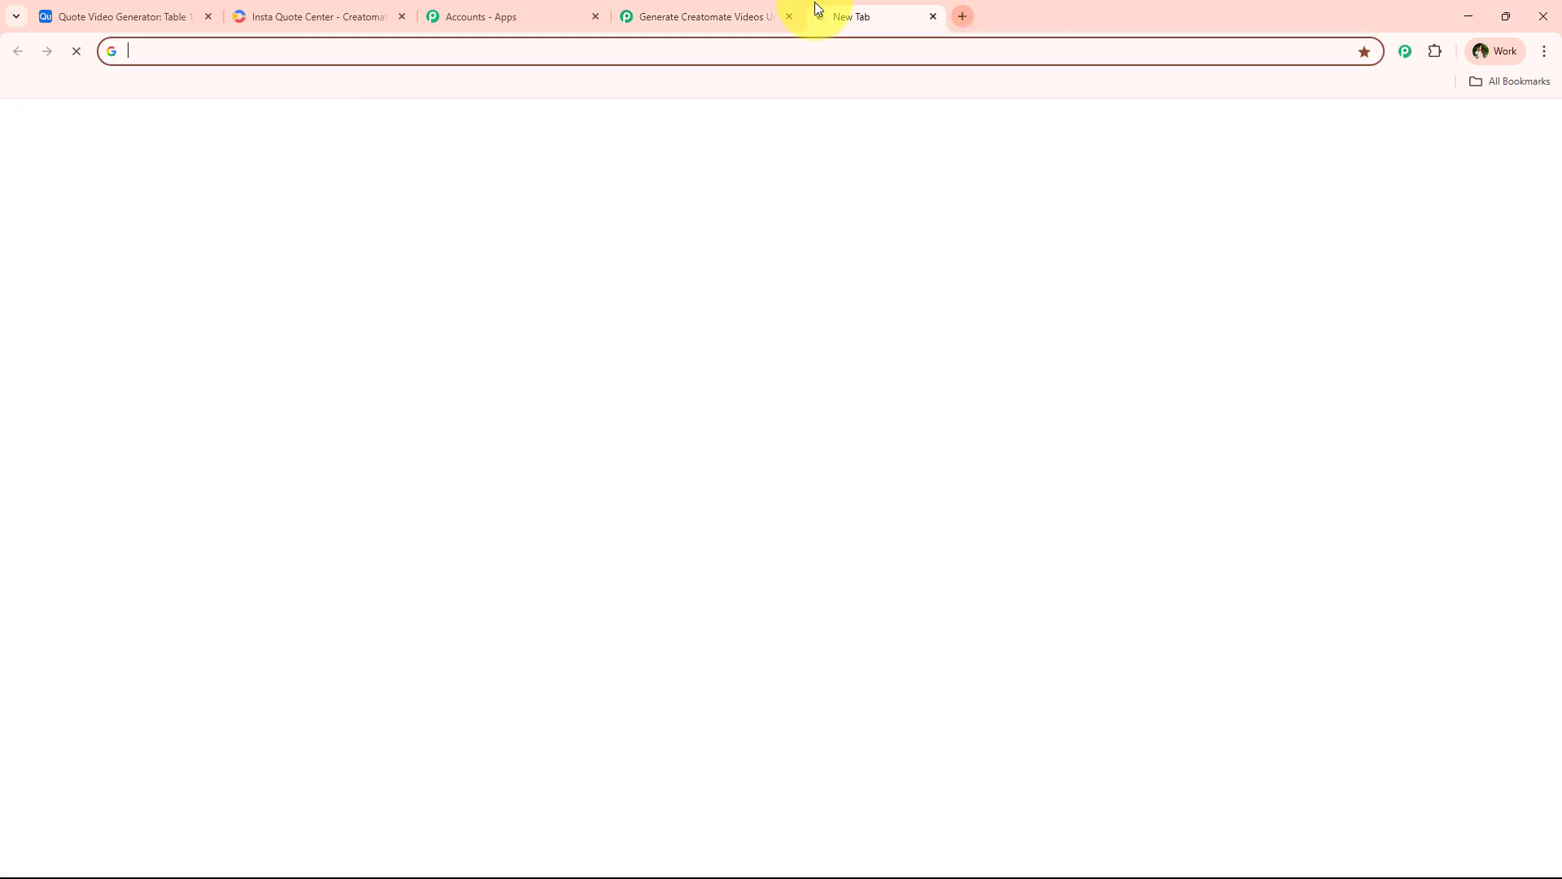
key(ctrl+v)
key(Return)
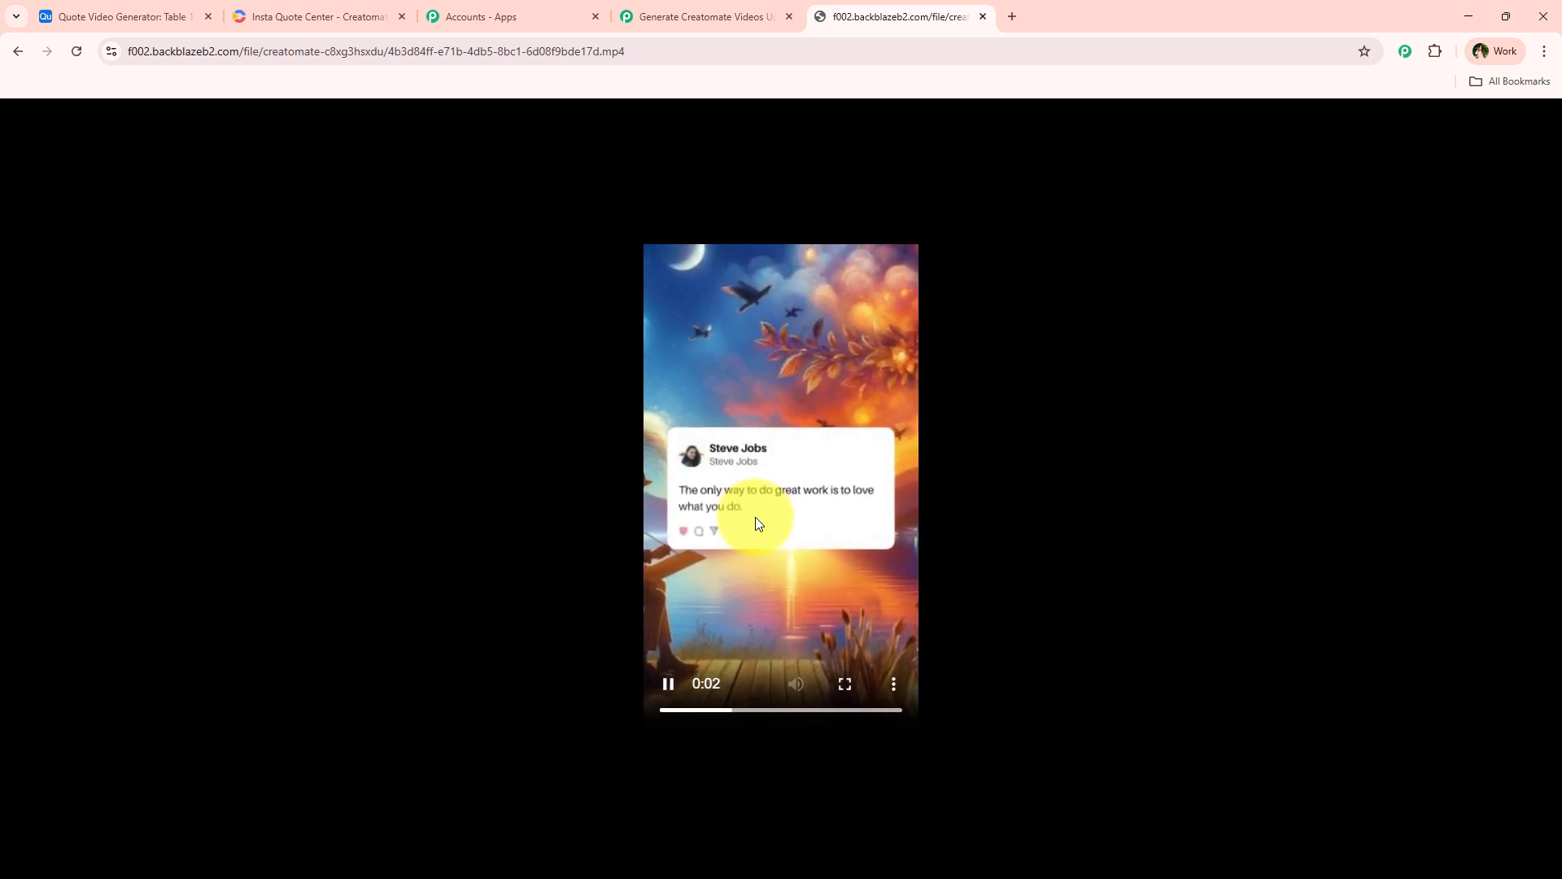
click(800, 586)
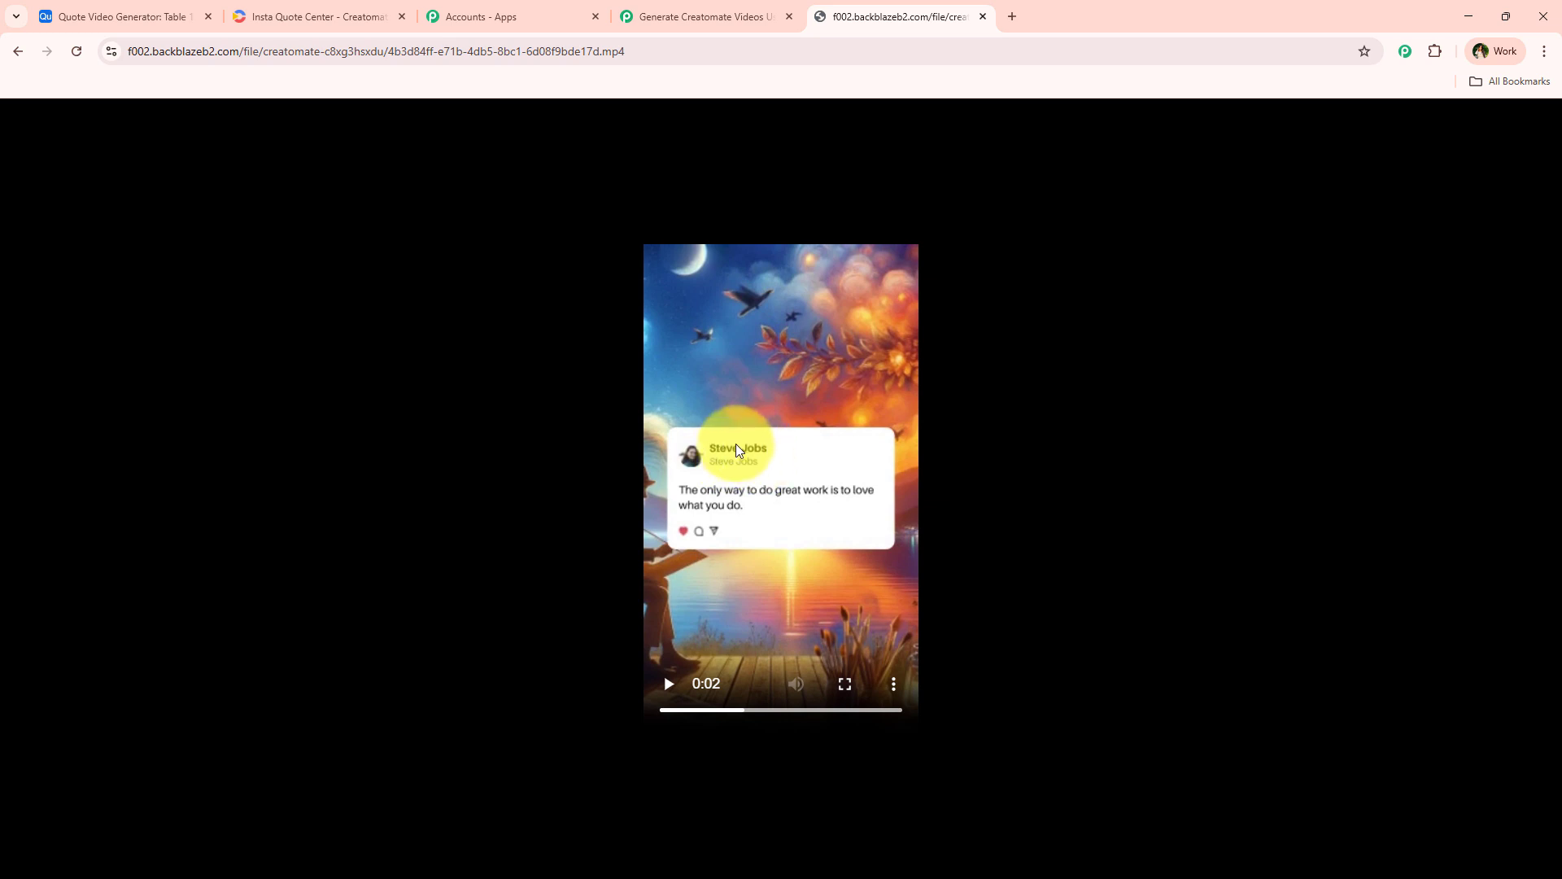
Switch to the Quote Video Generator table in Airtable and select the record's Video URL cell to check the target column.
click(700, 16)
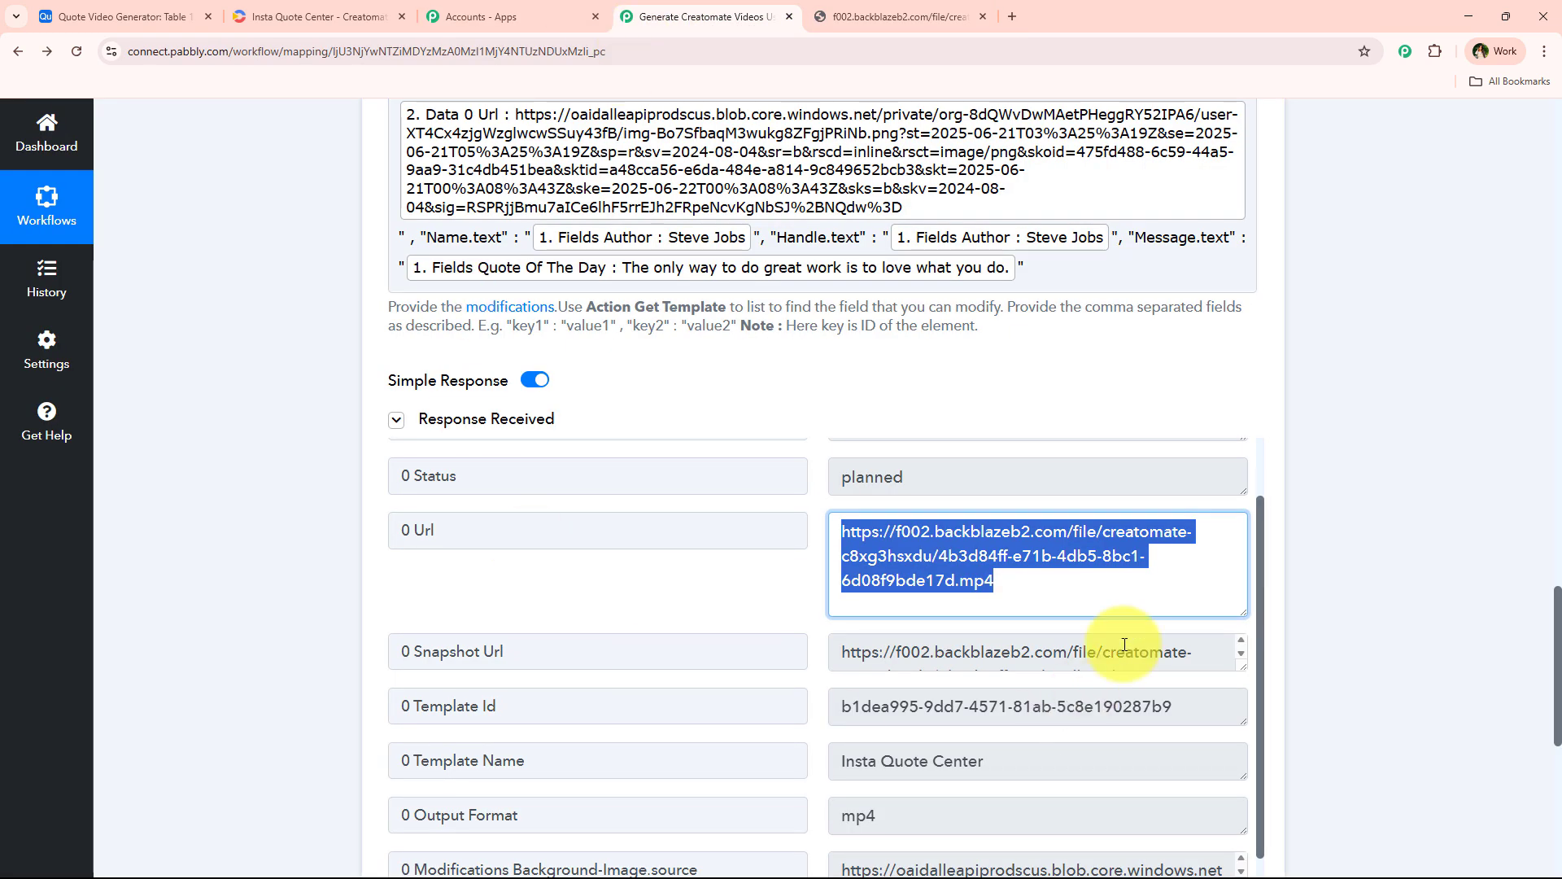
scroll(390, 562, down, 1)
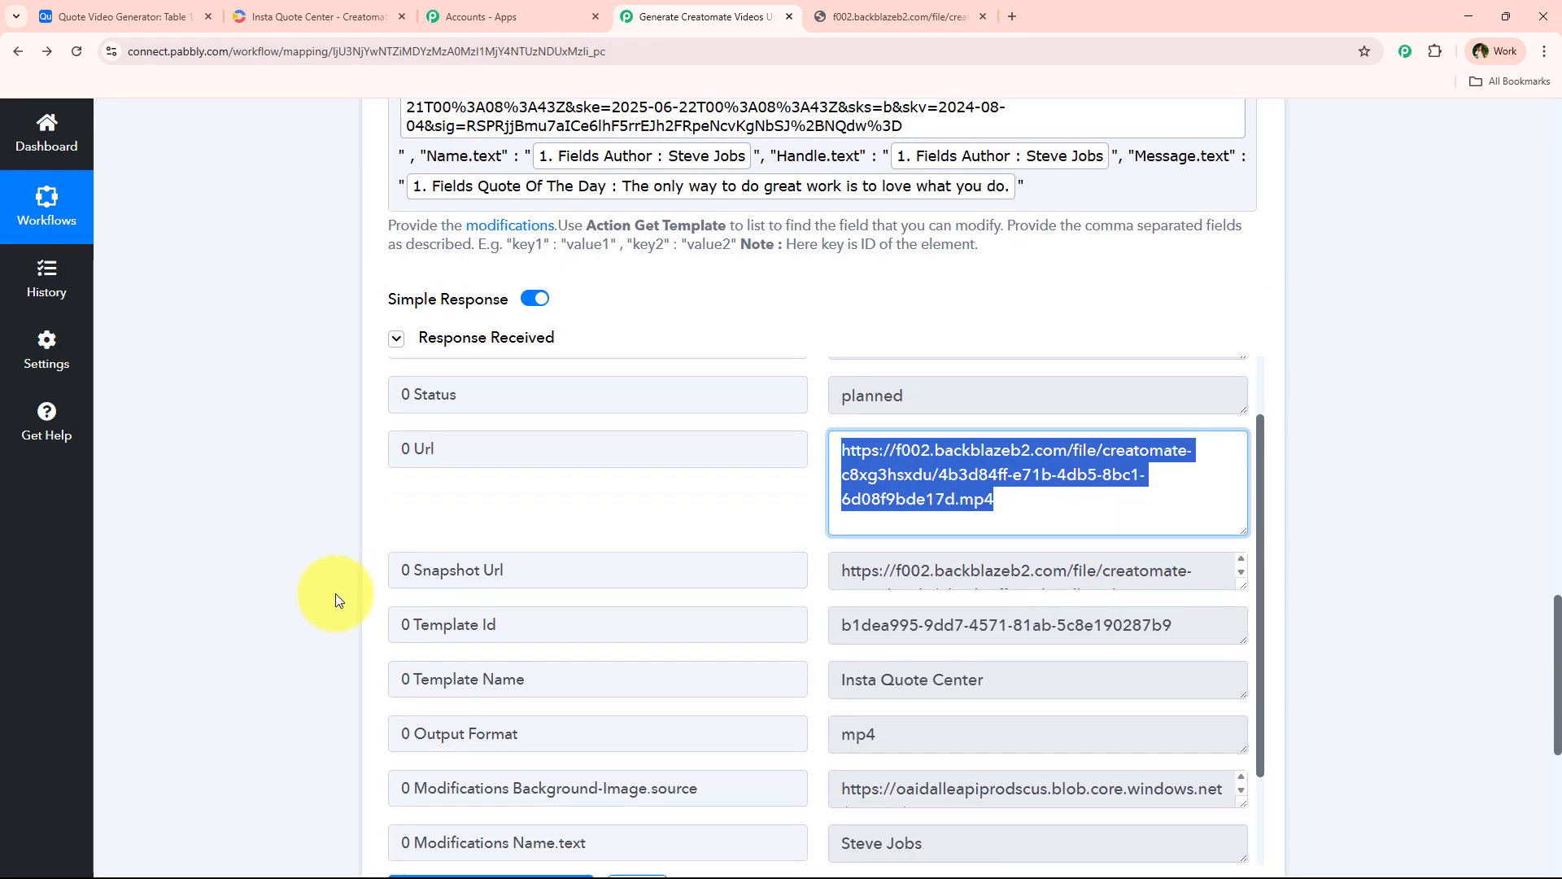
click(354, 7)
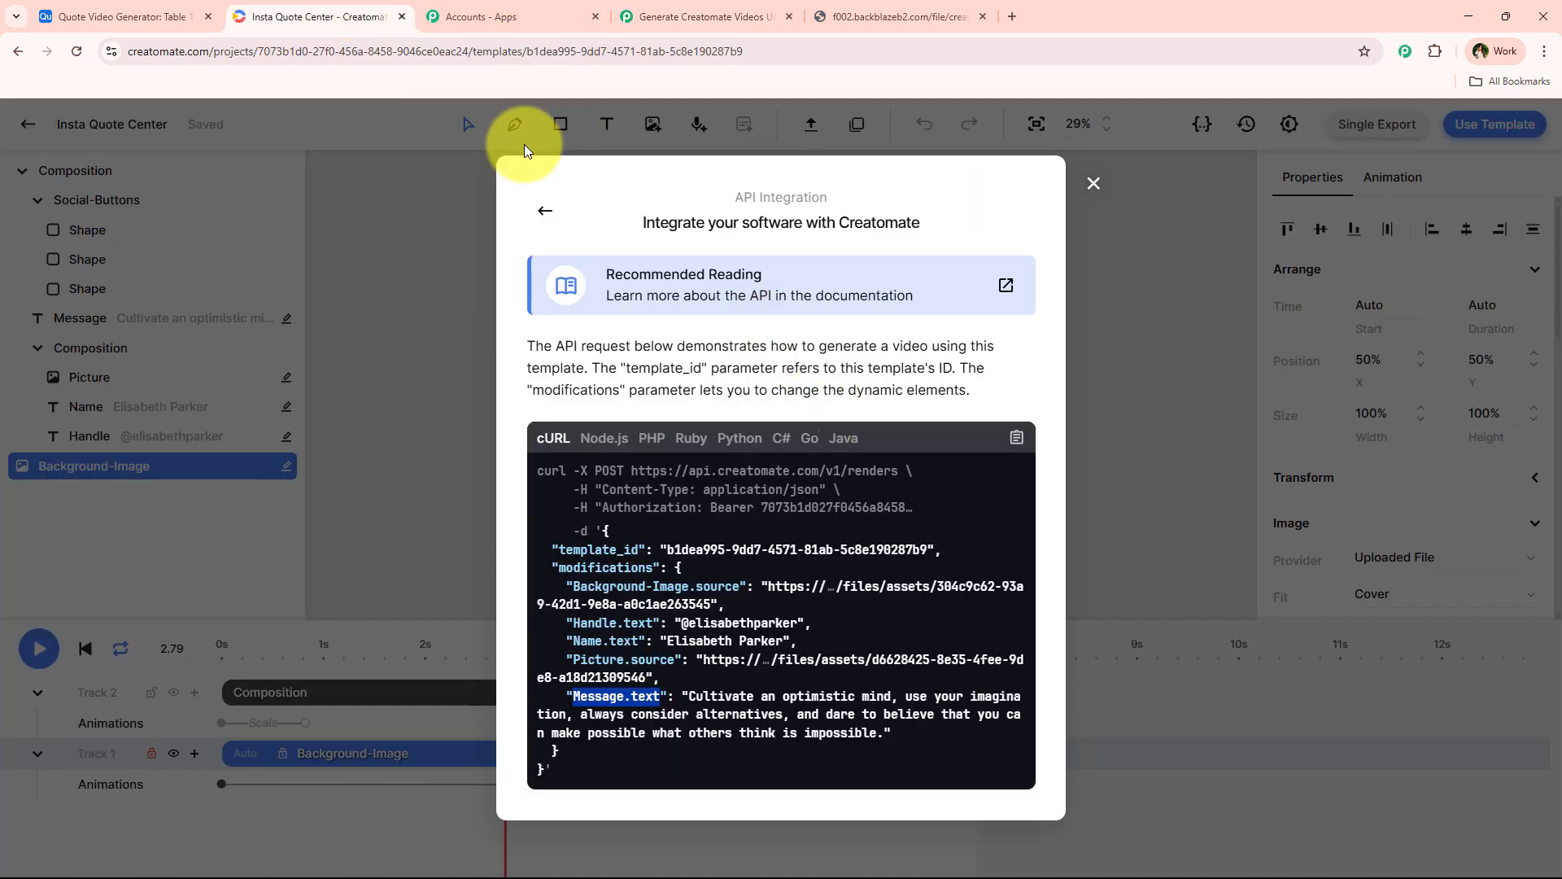
click(73, 12)
click(797, 292)
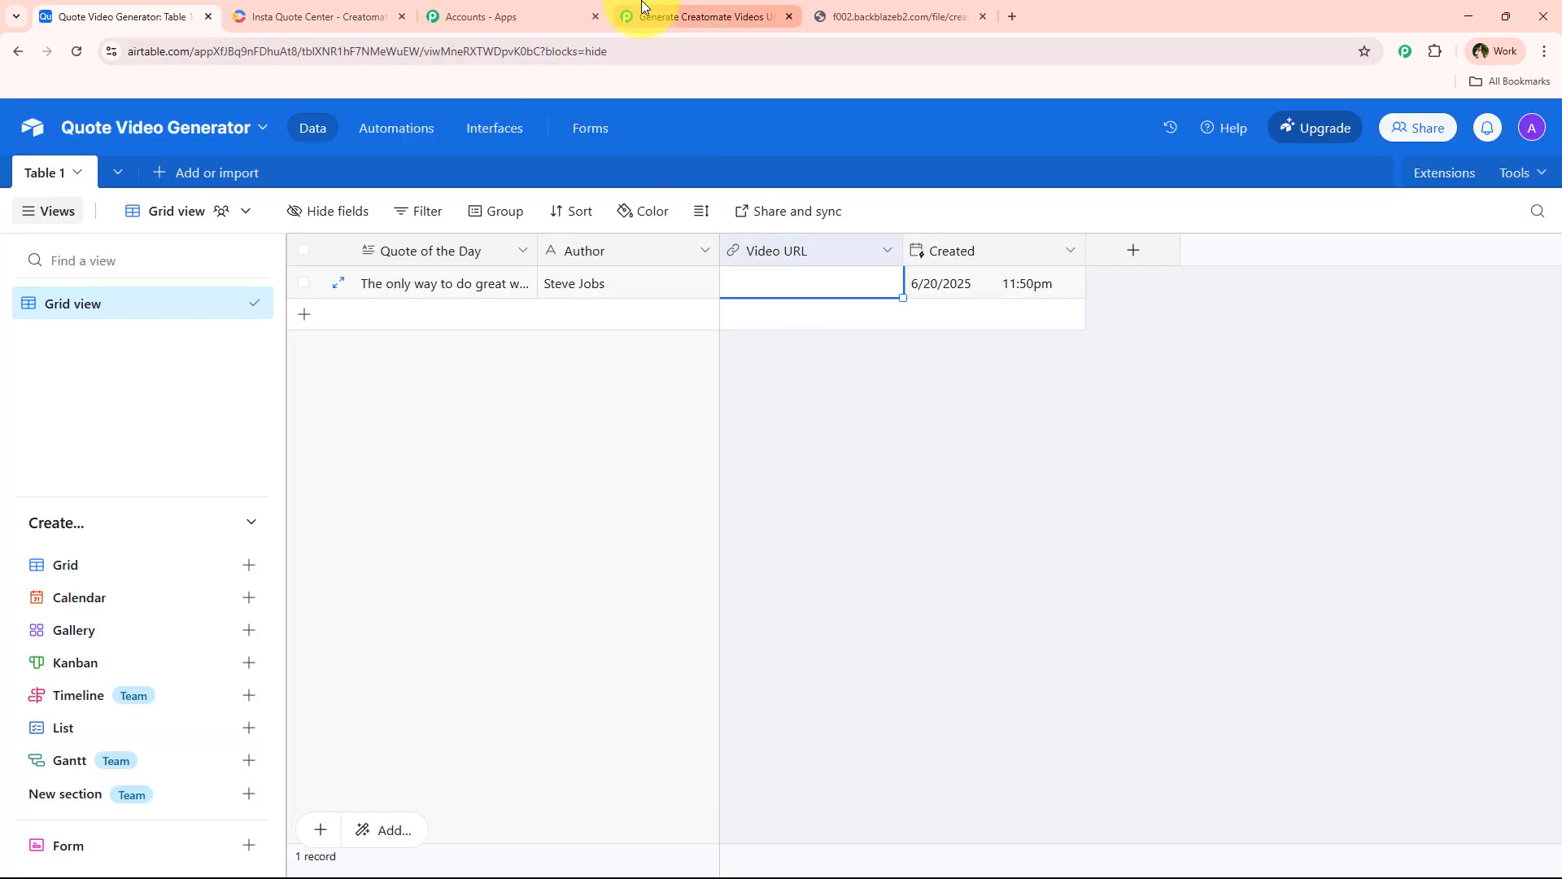
In Pabbly Connect, add an action step after Creatomate and choose Airtable as its app, searching for "air".
click(634, 16)
scroll(570, 635, down, 4)
click(863, 623)
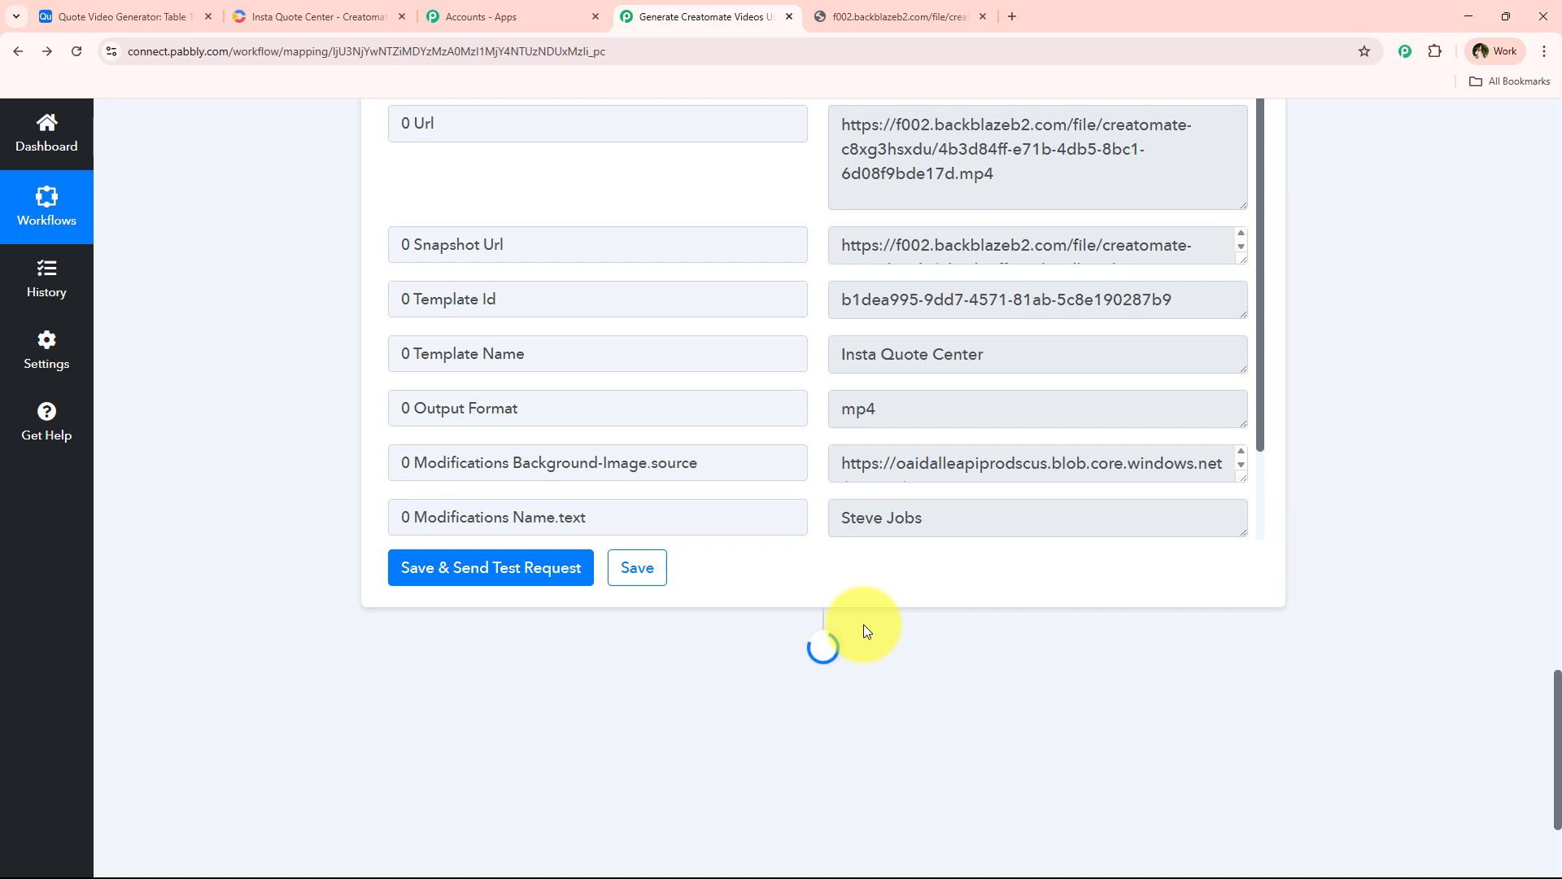
text(a)
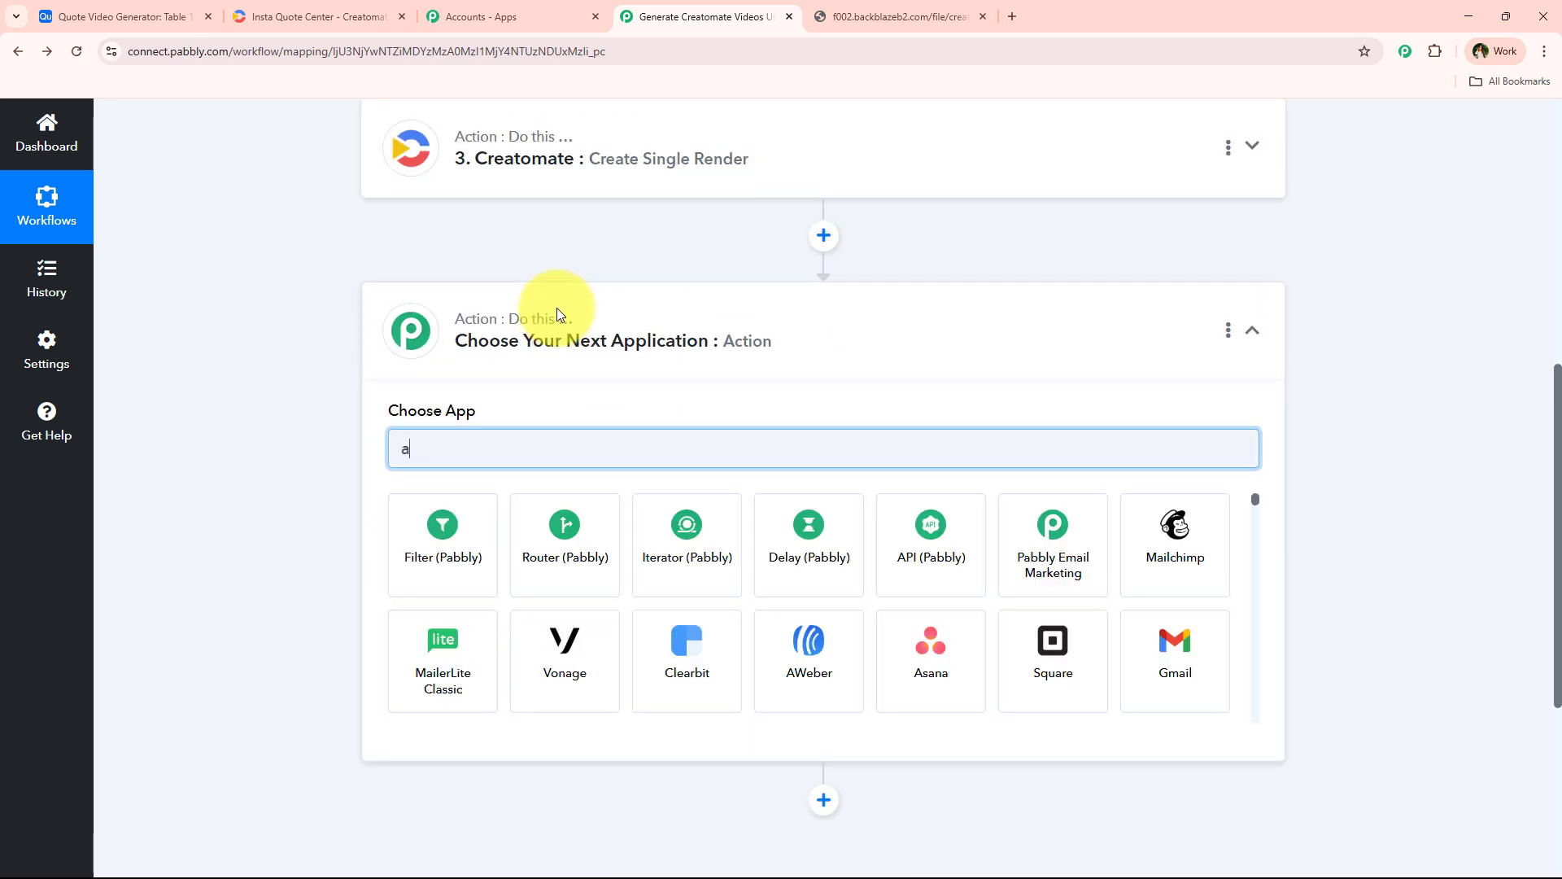
text(ir)
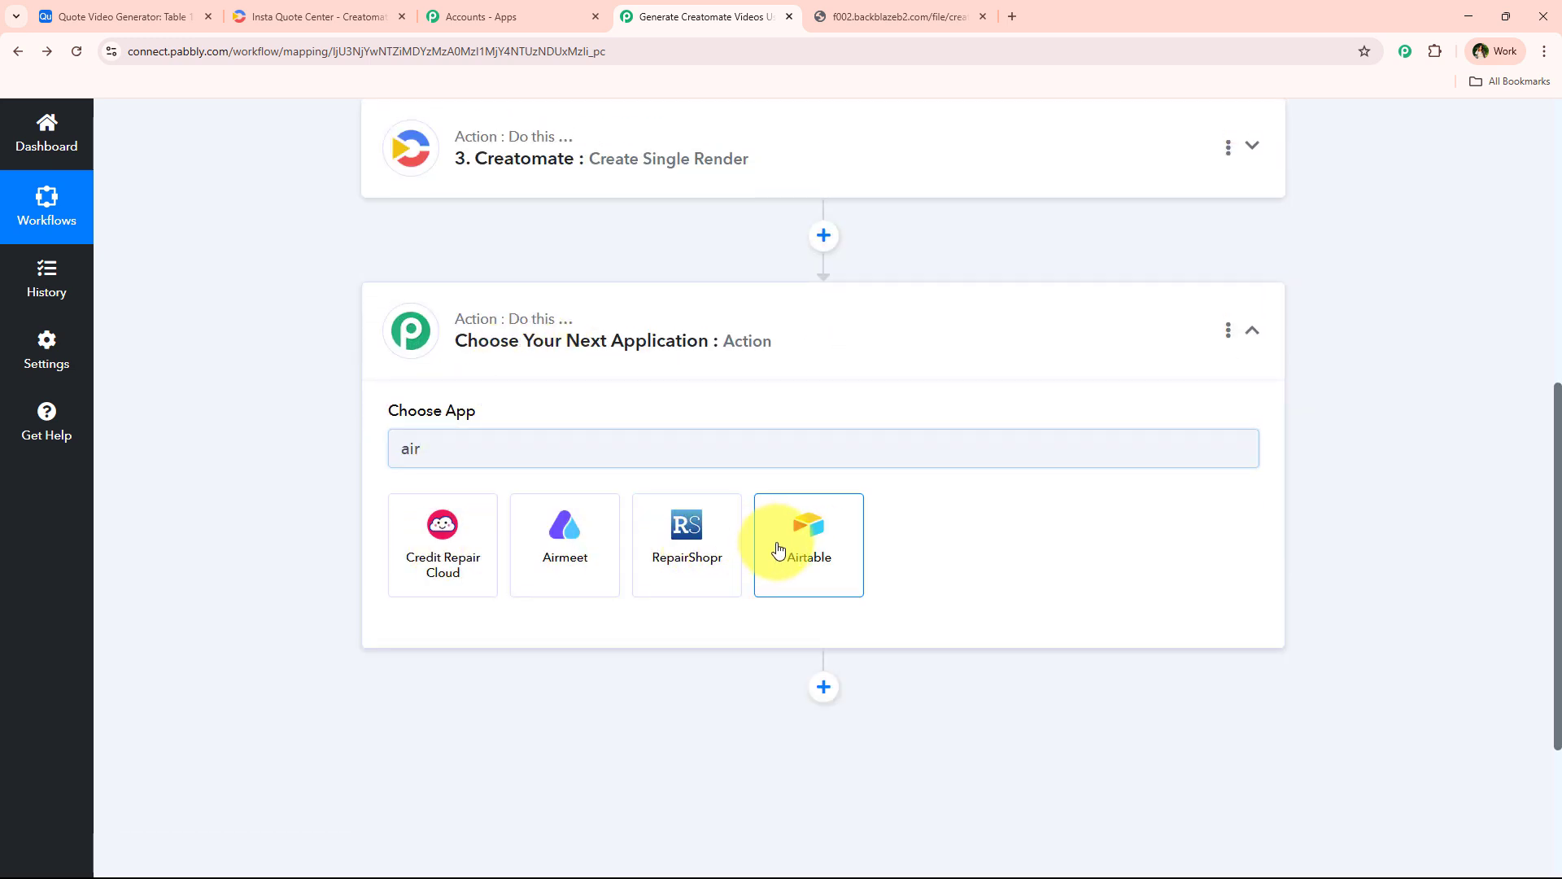
click(779, 550)
Set the Airtable action event to Update Record and connect it with the existing connection Airtable #23.
click(447, 534)
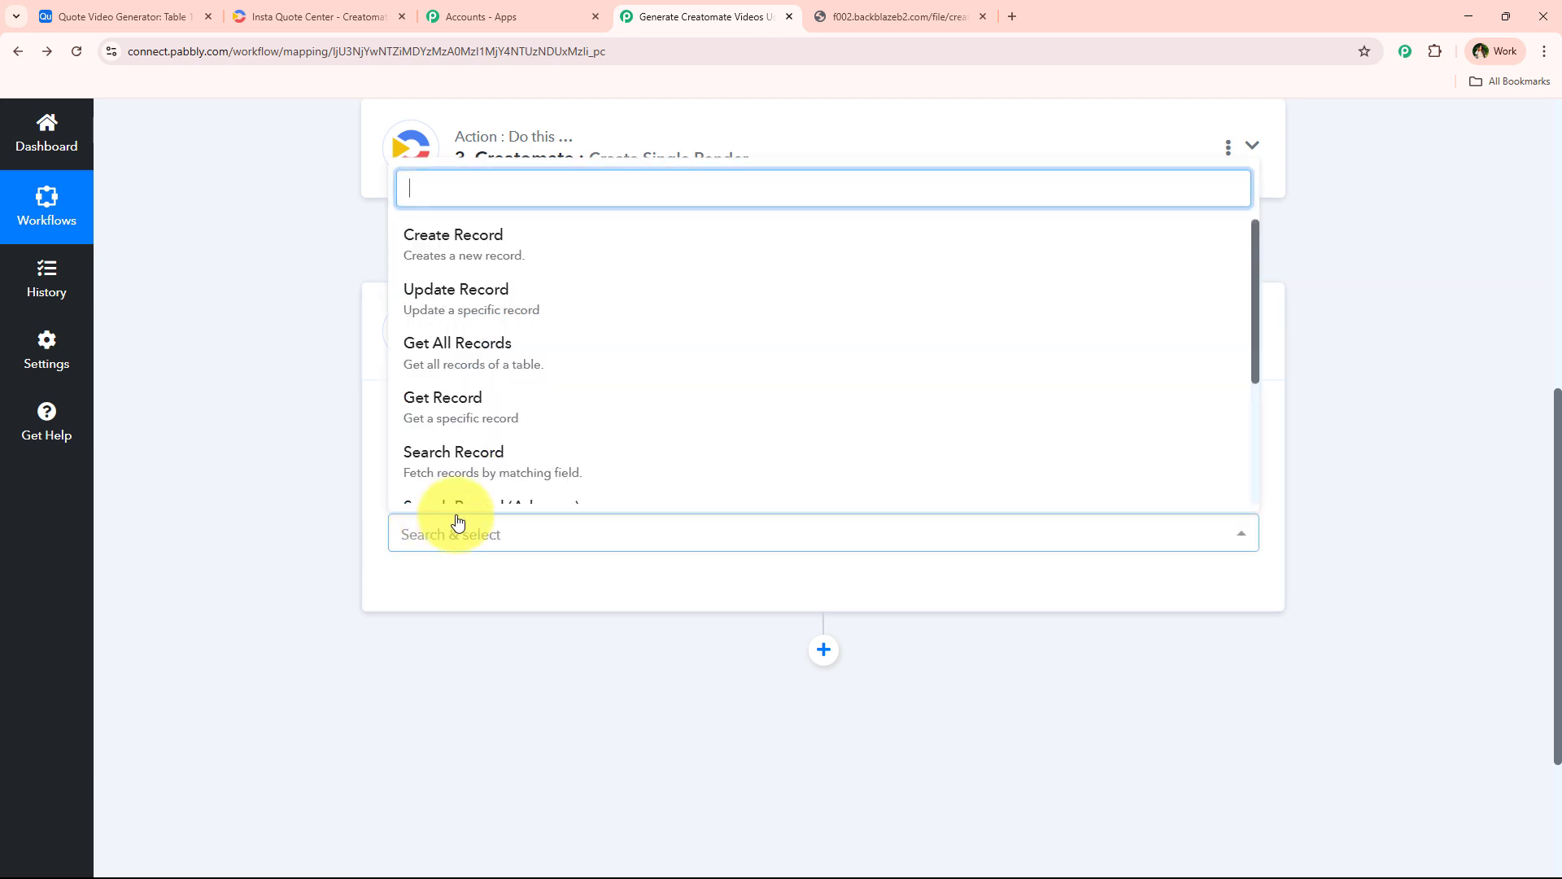
click(439, 321)
click(431, 587)
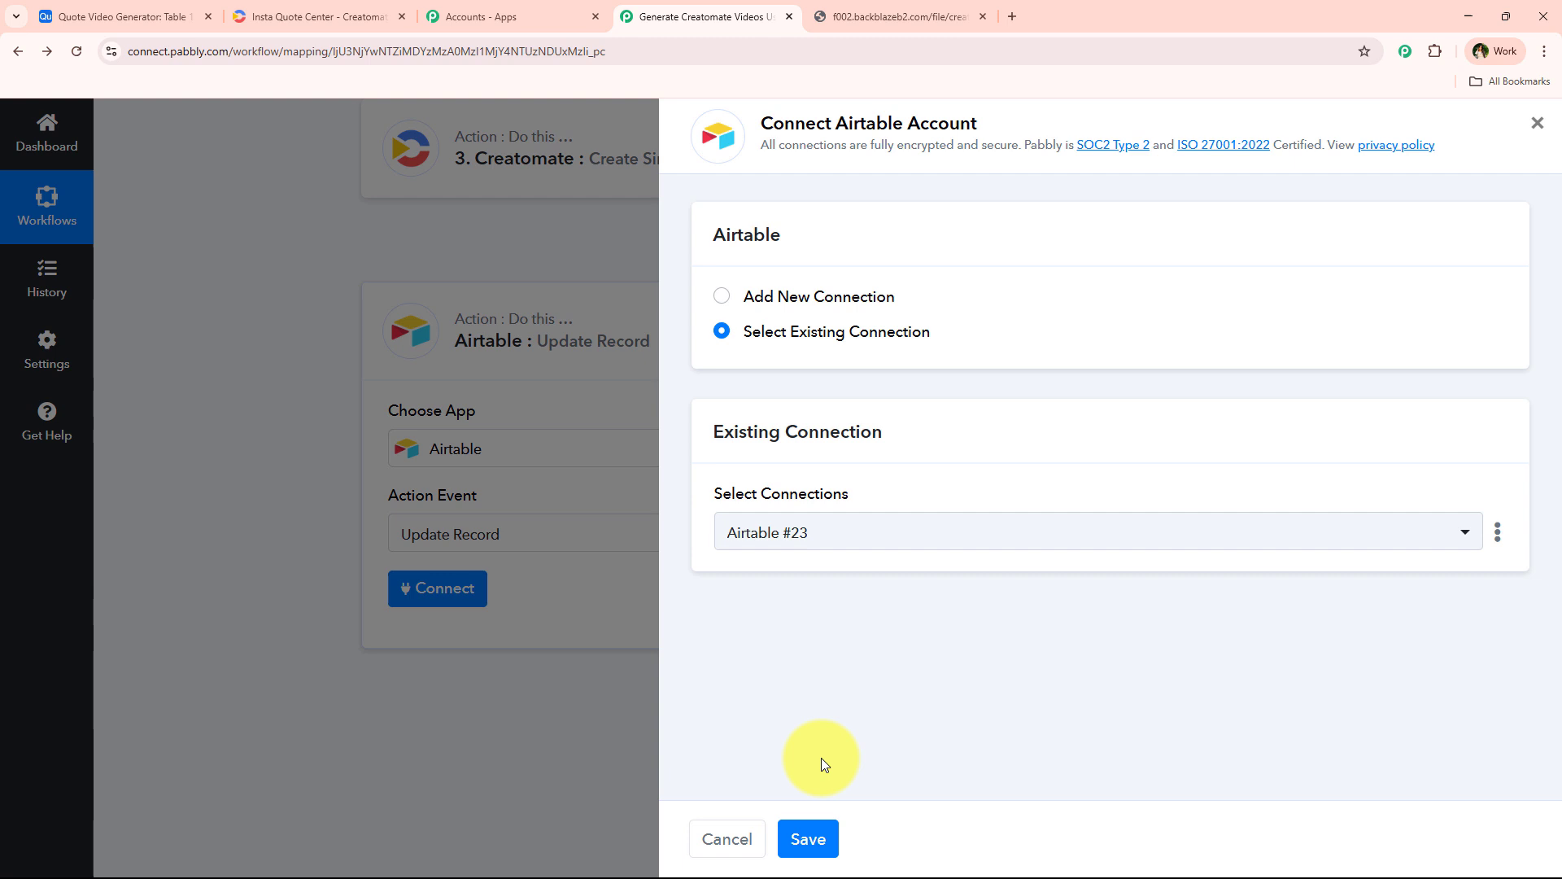
click(814, 839)
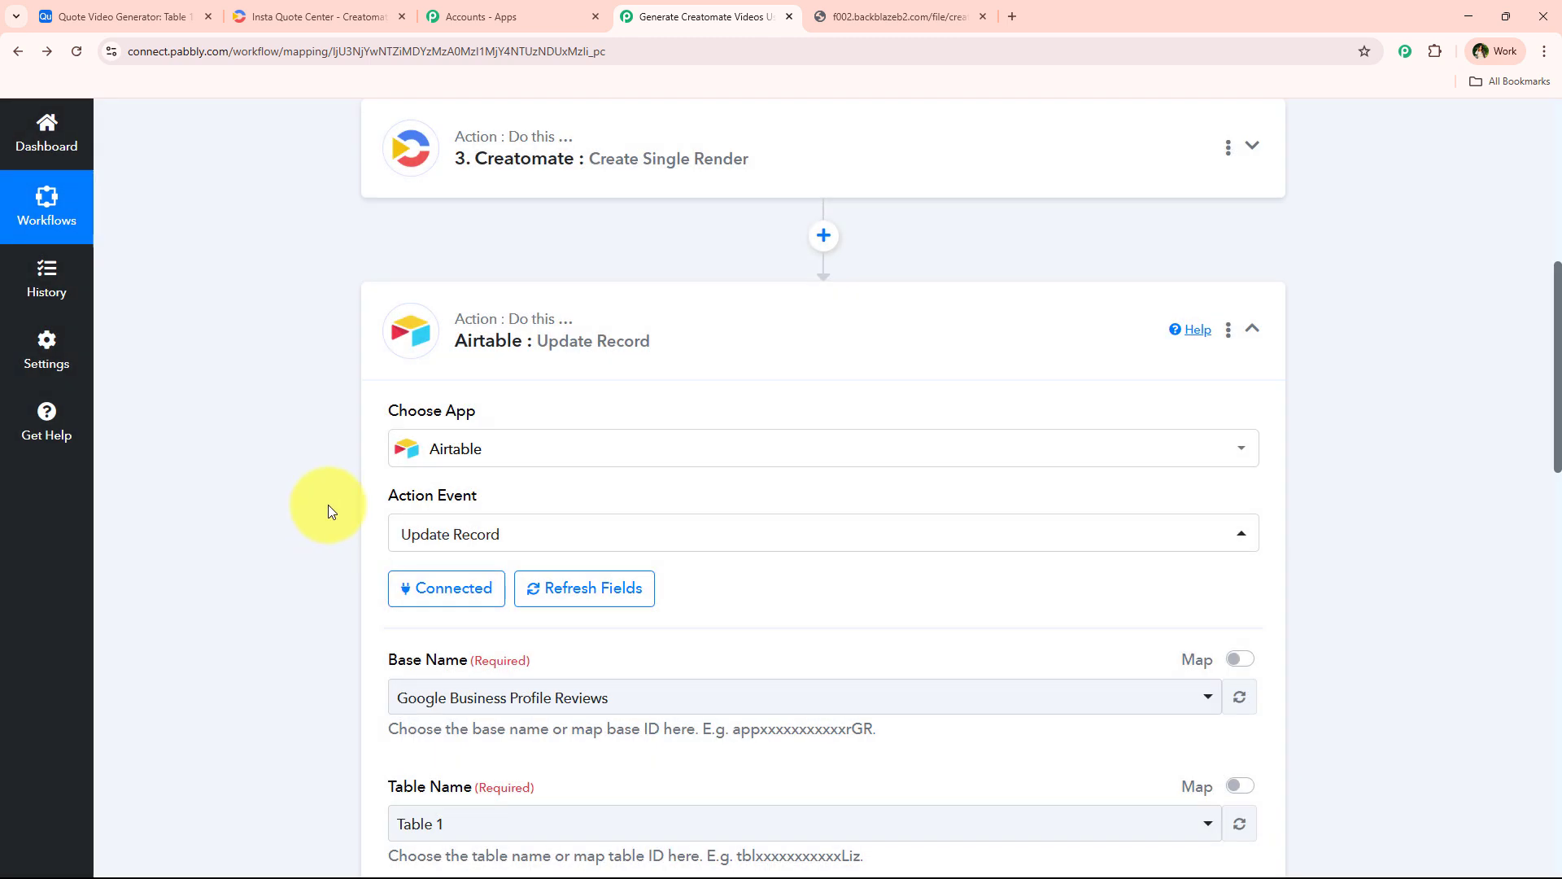
Set the Update Record step's base name to Quote Video Generator, searching for "qu".
scroll(329, 503, down, 4)
click(437, 376)
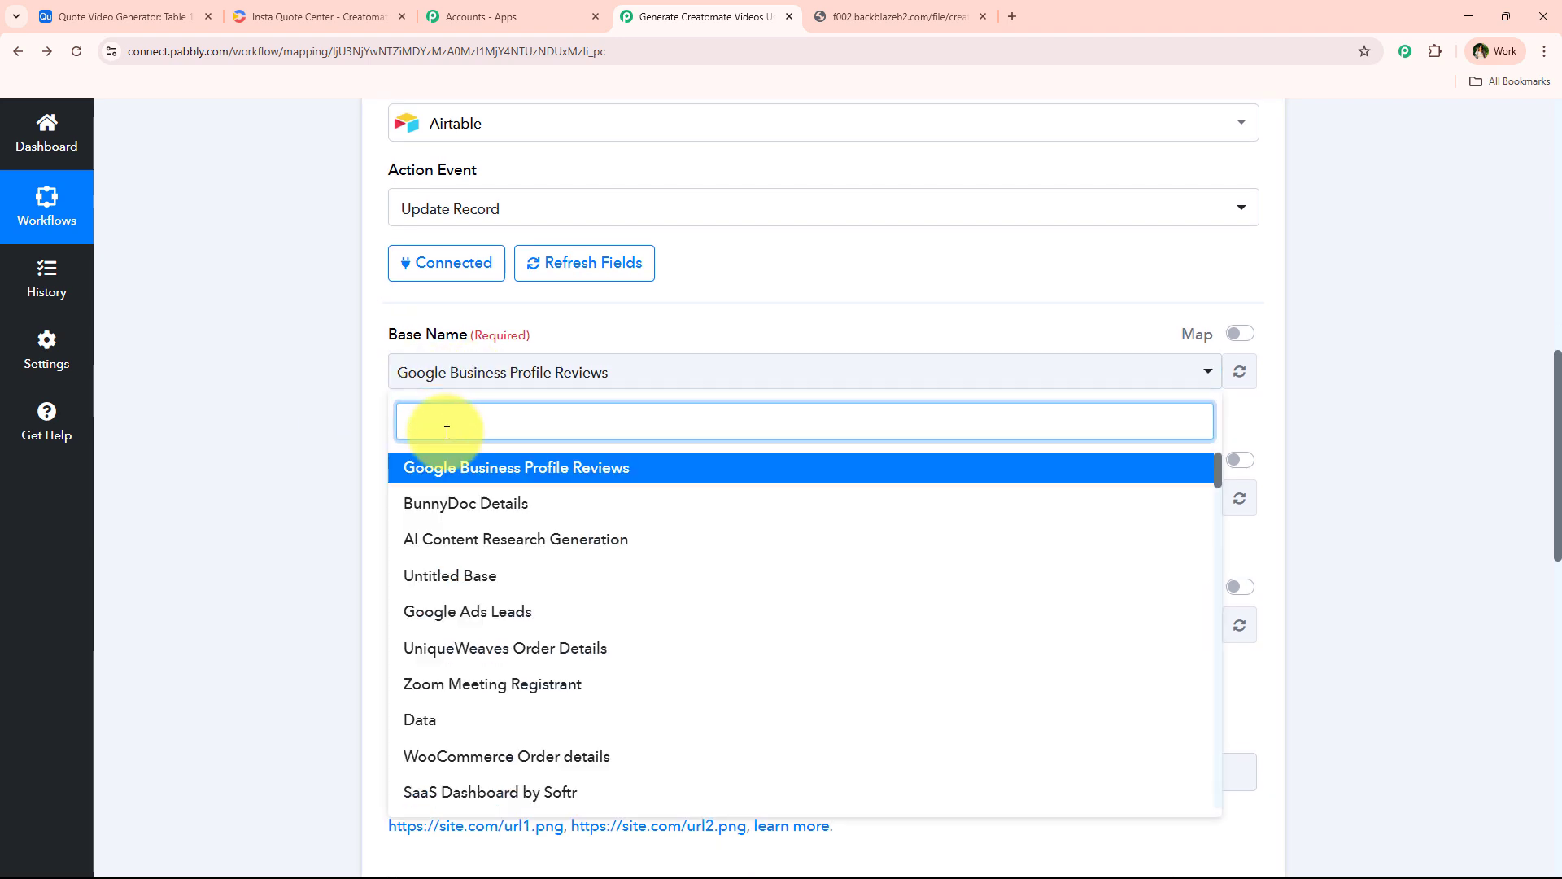
text(qu)
click(431, 502)
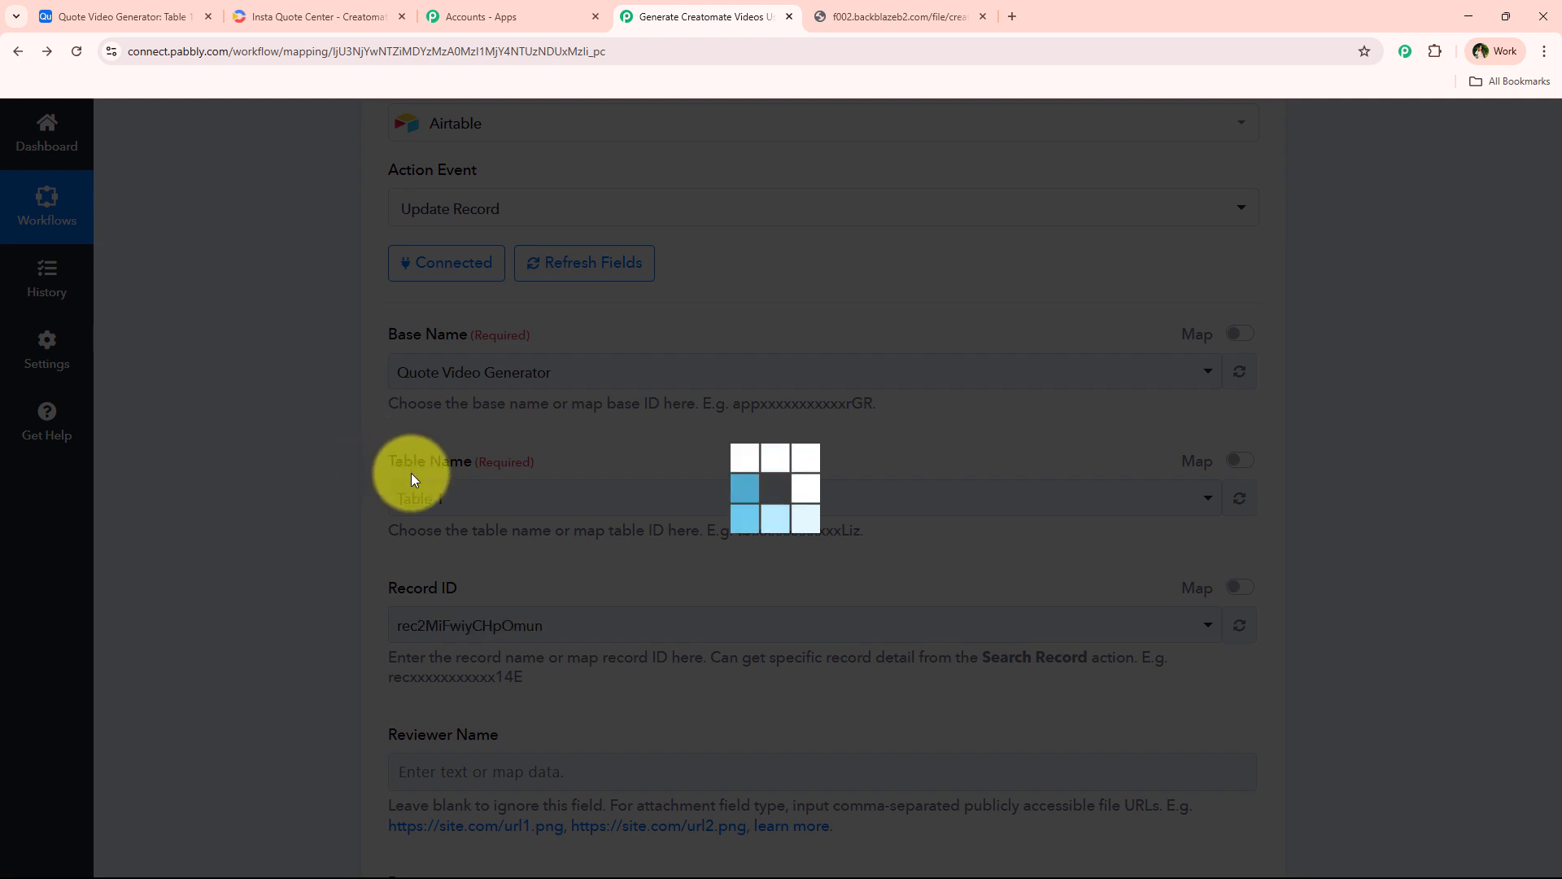
Enable mapping for the Update Record step's Record ID and map it to the Id from the Airtable New Record trigger.
scroll(529, 472, down, 2)
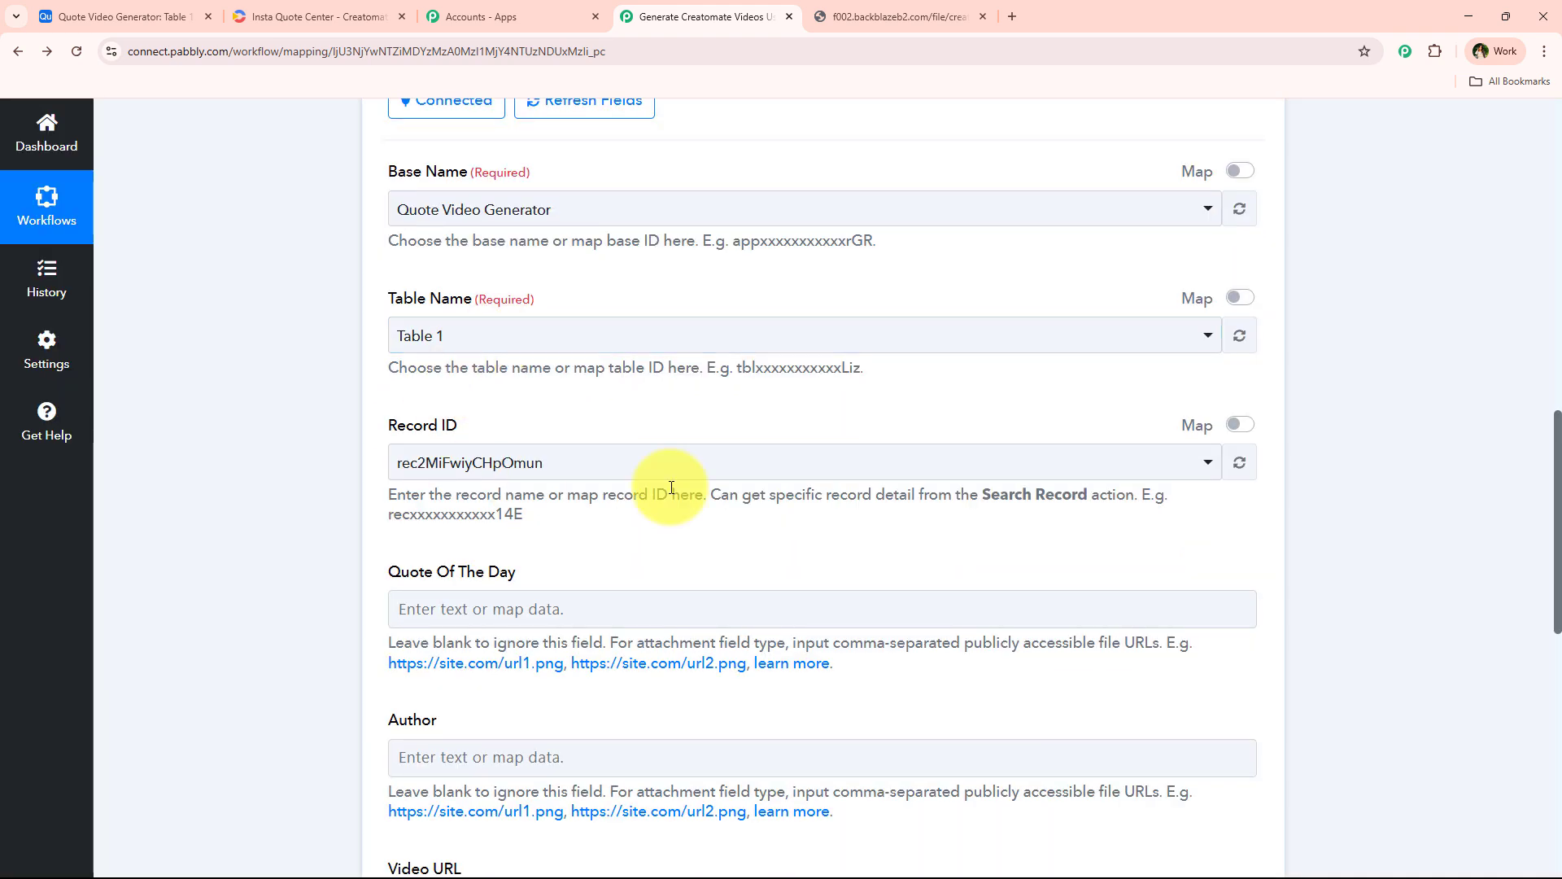
click(712, 463)
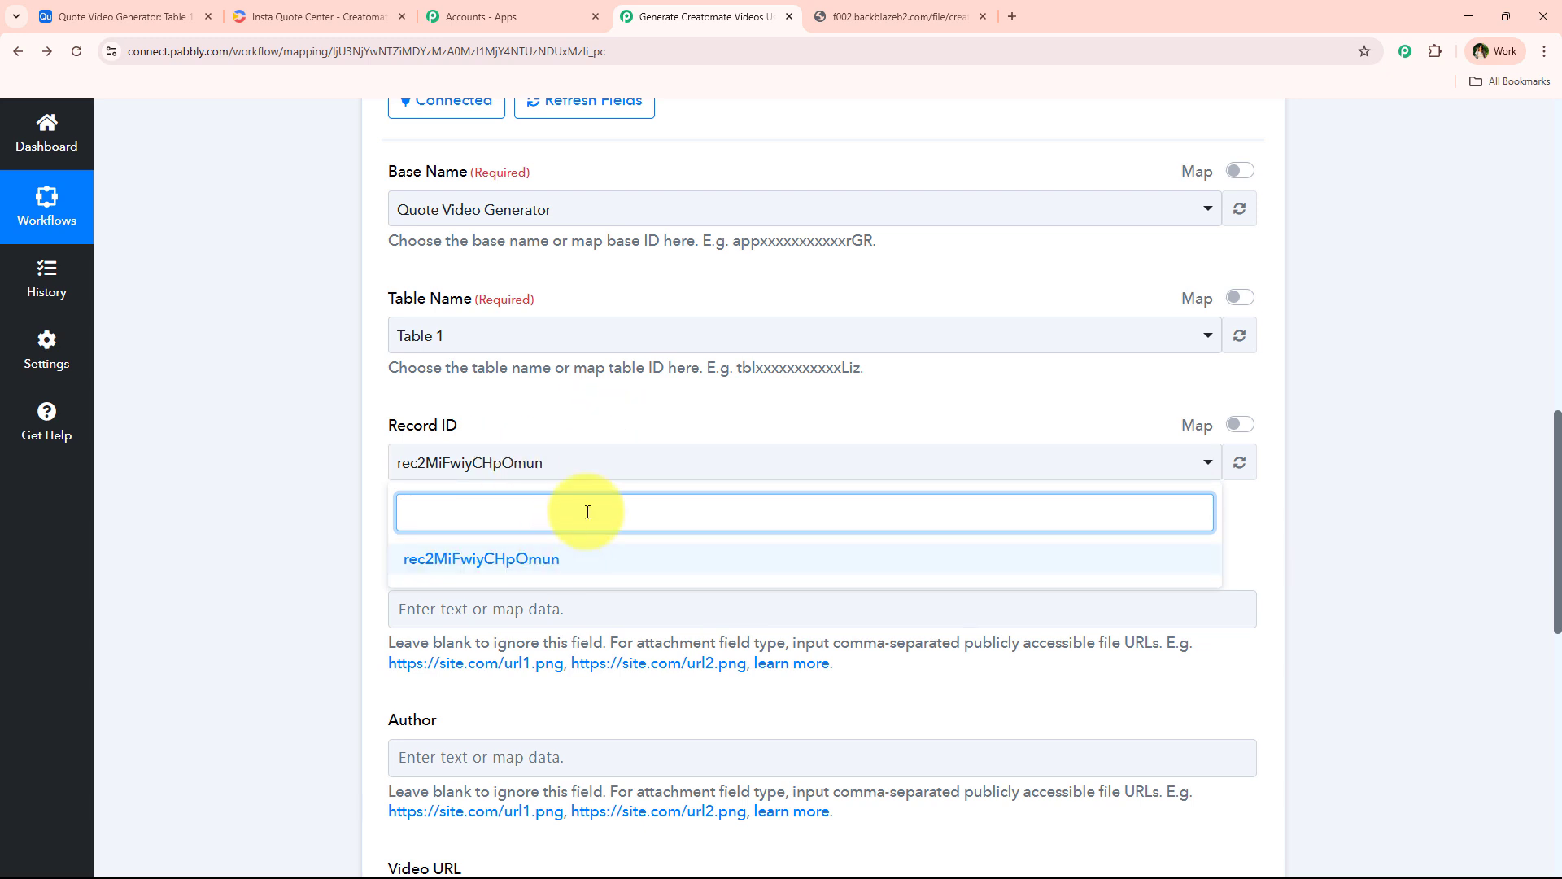
click(618, 434)
click(1238, 425)
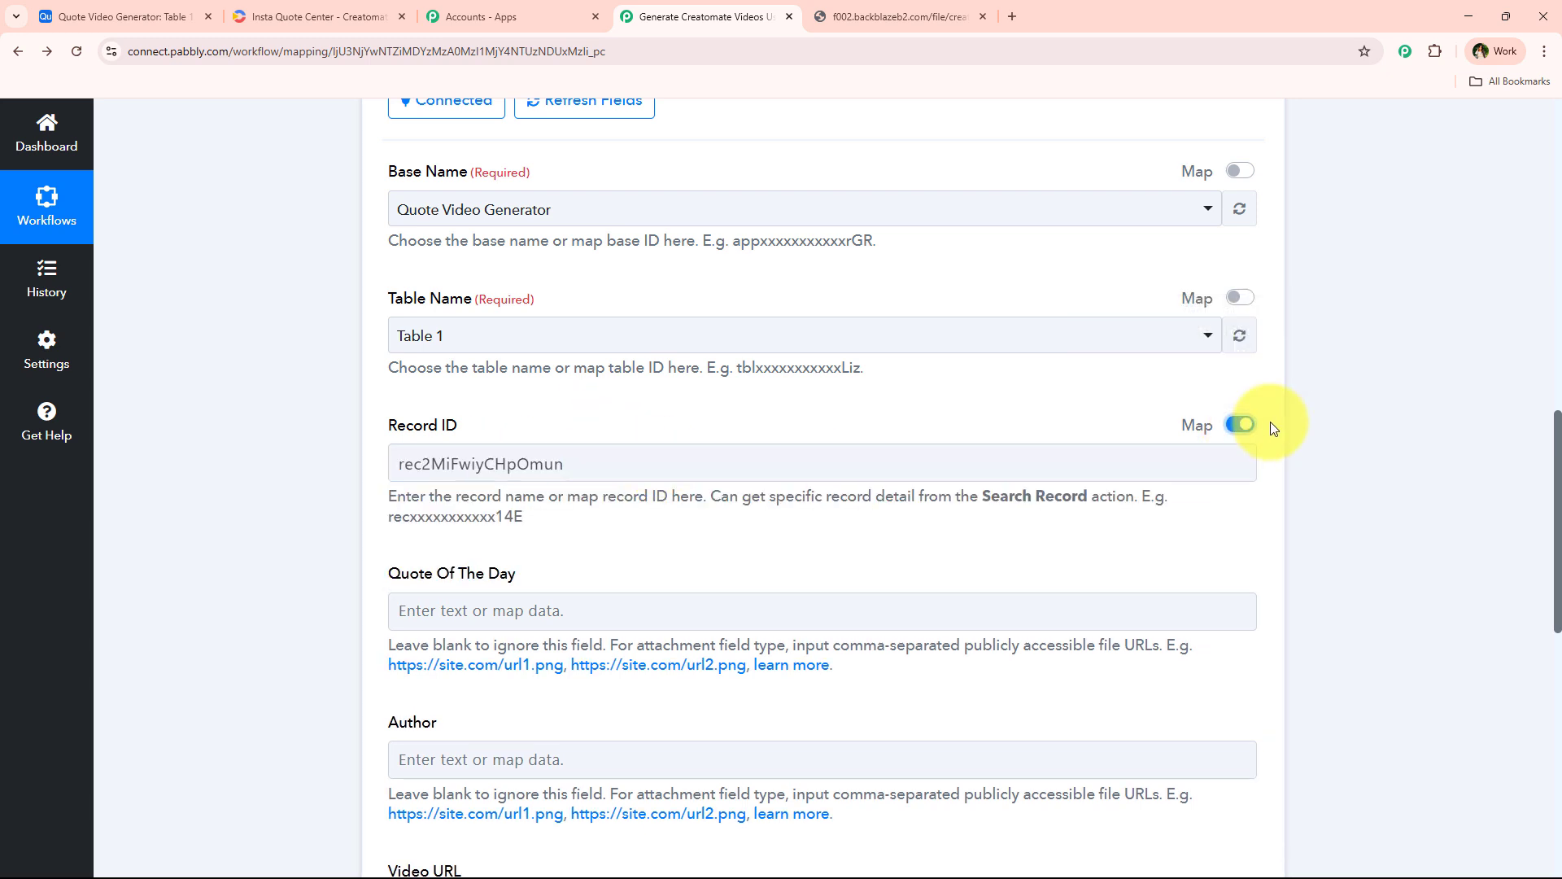
click(795, 463)
click(569, 638)
click(488, 680)
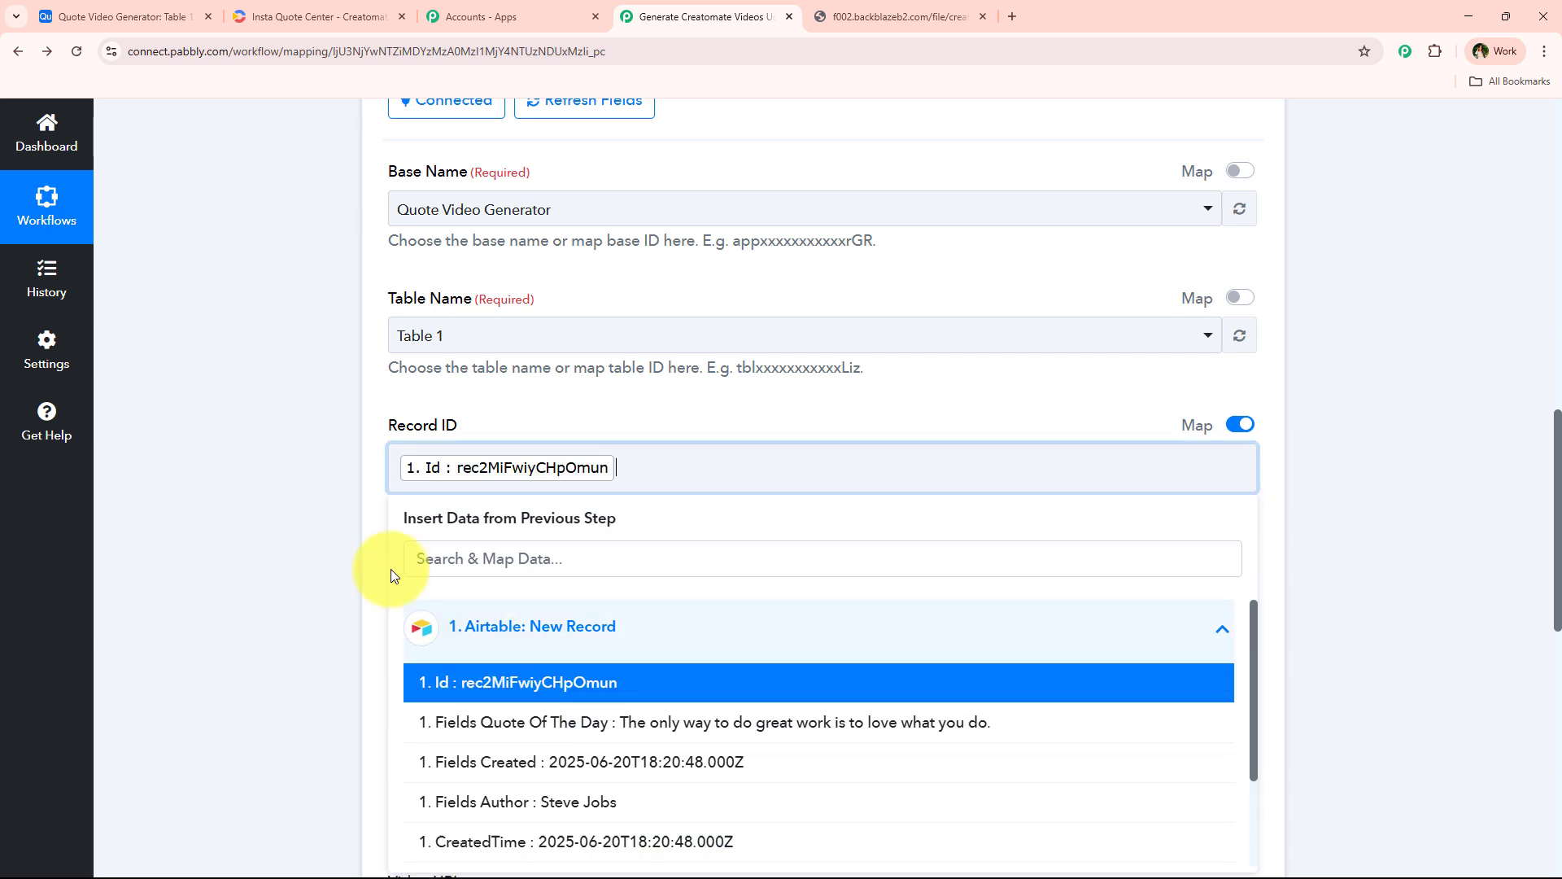
click(306, 475)
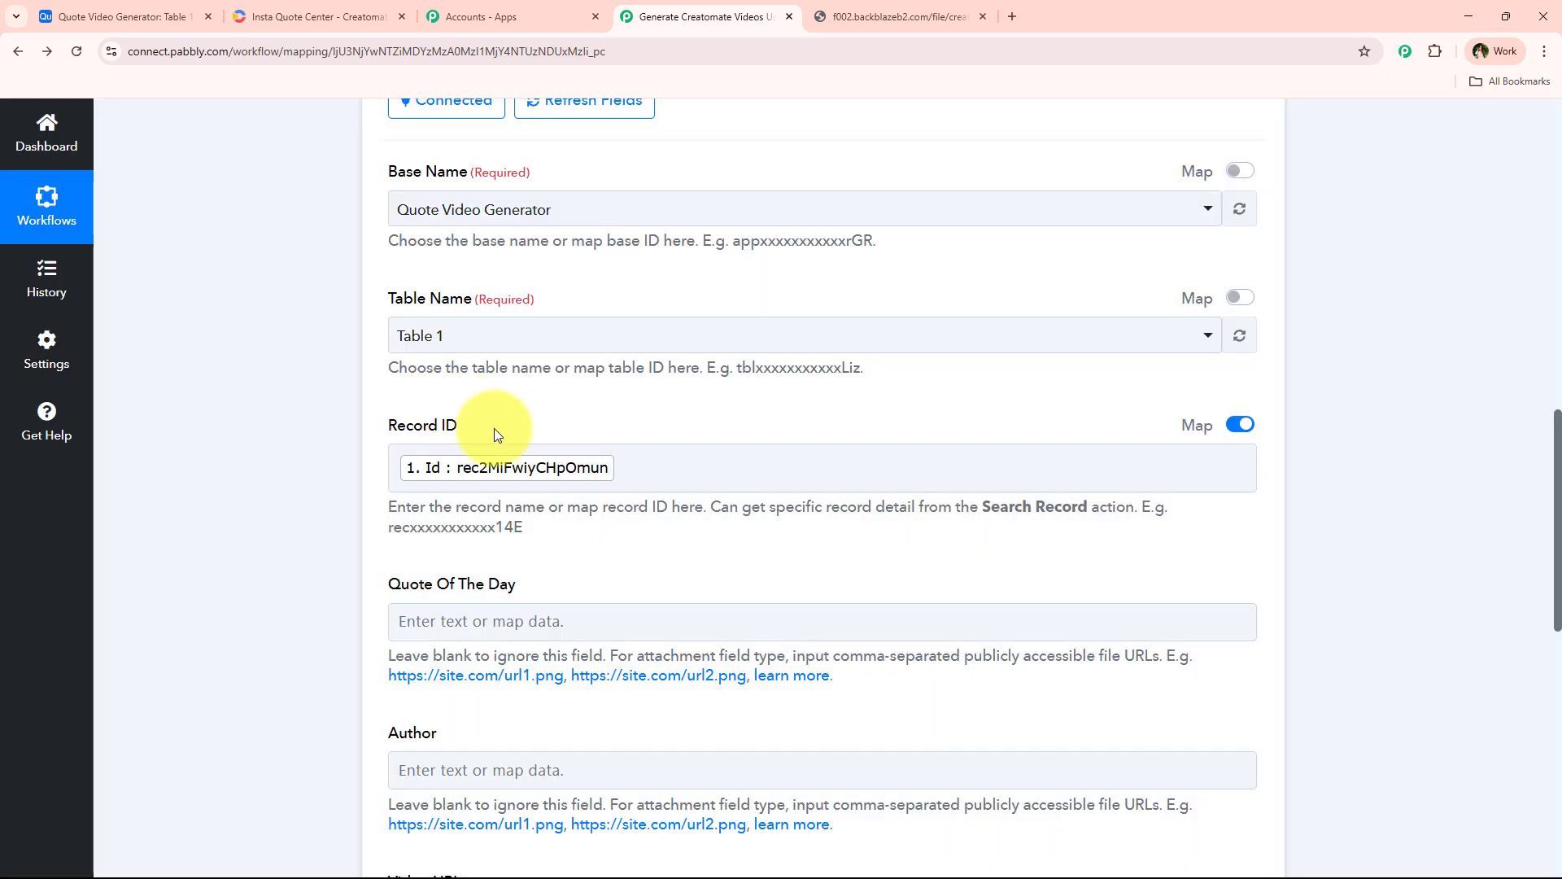
click(623, 111)
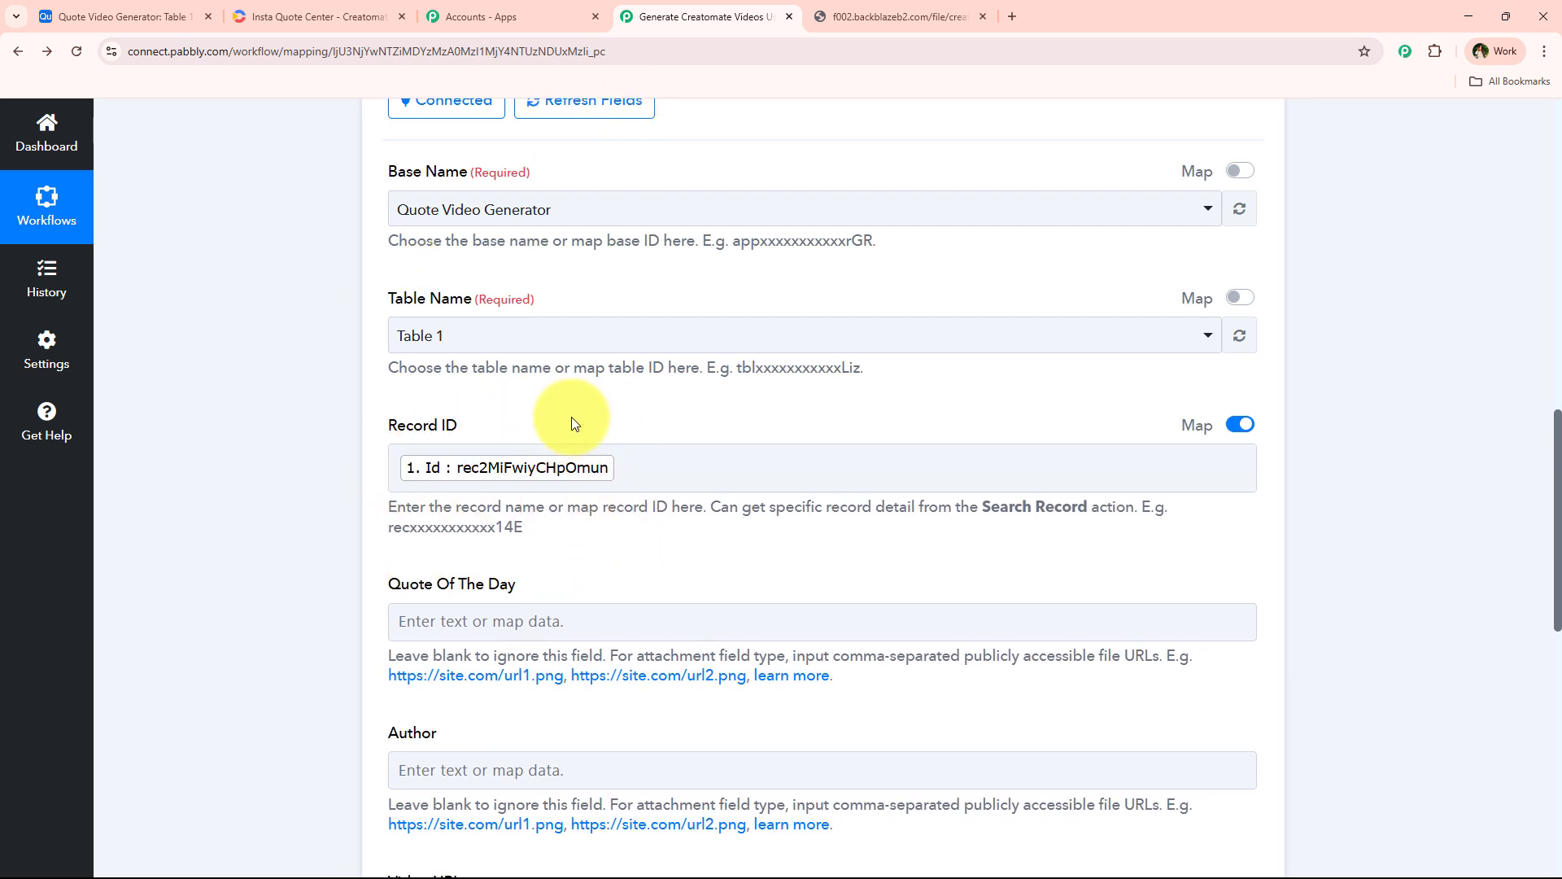
Map the Video URL field to the 0 Url value from the Creatomate Create Single Render step.
scroll(391, 498, down, 5)
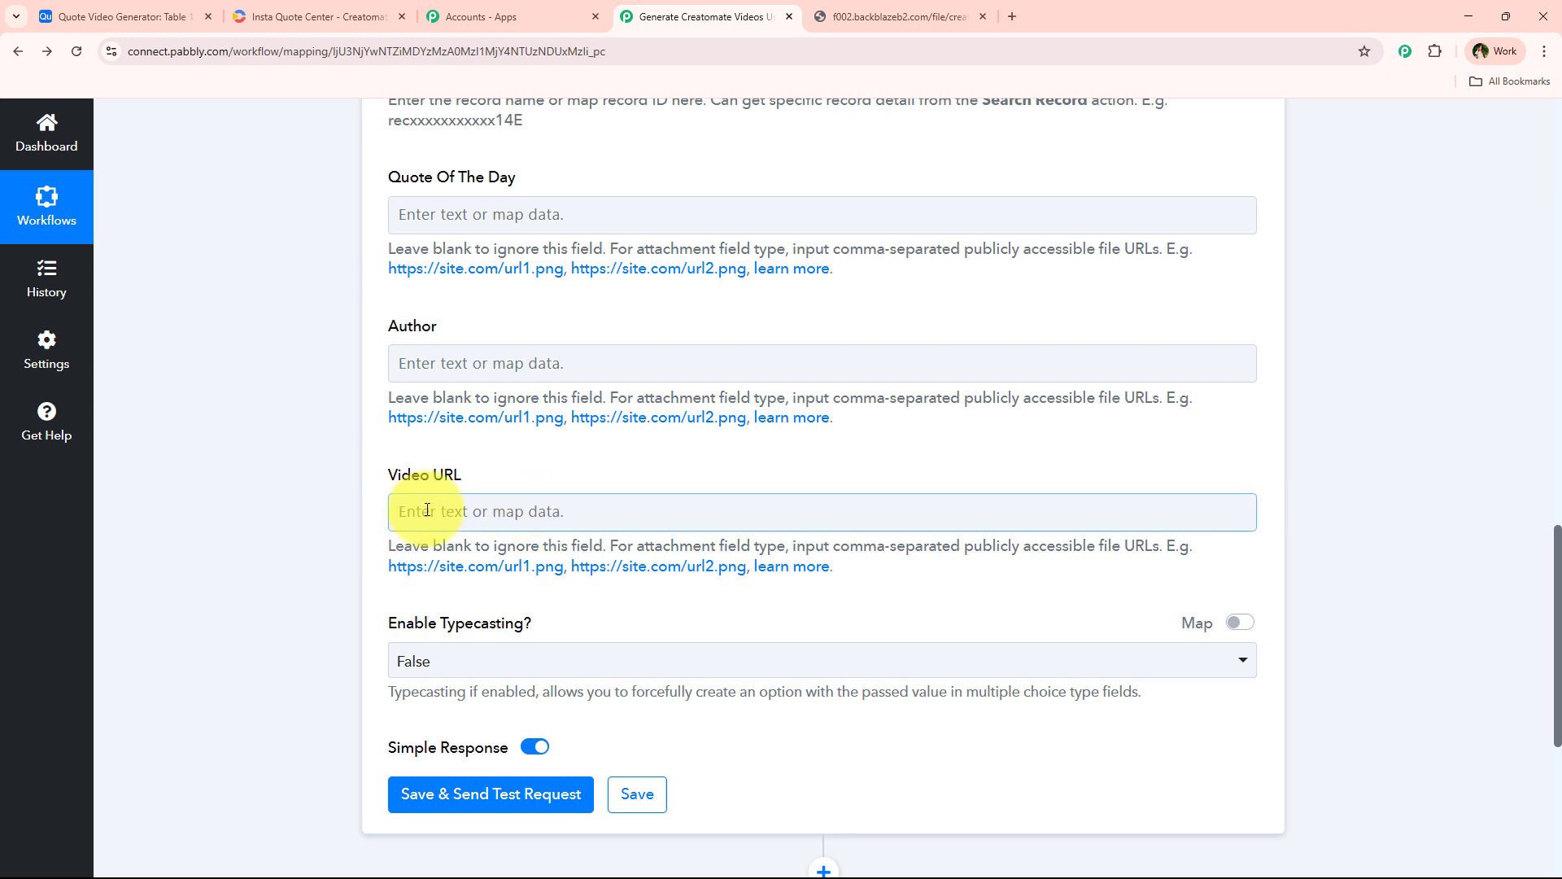
click(505, 511)
click(540, 635)
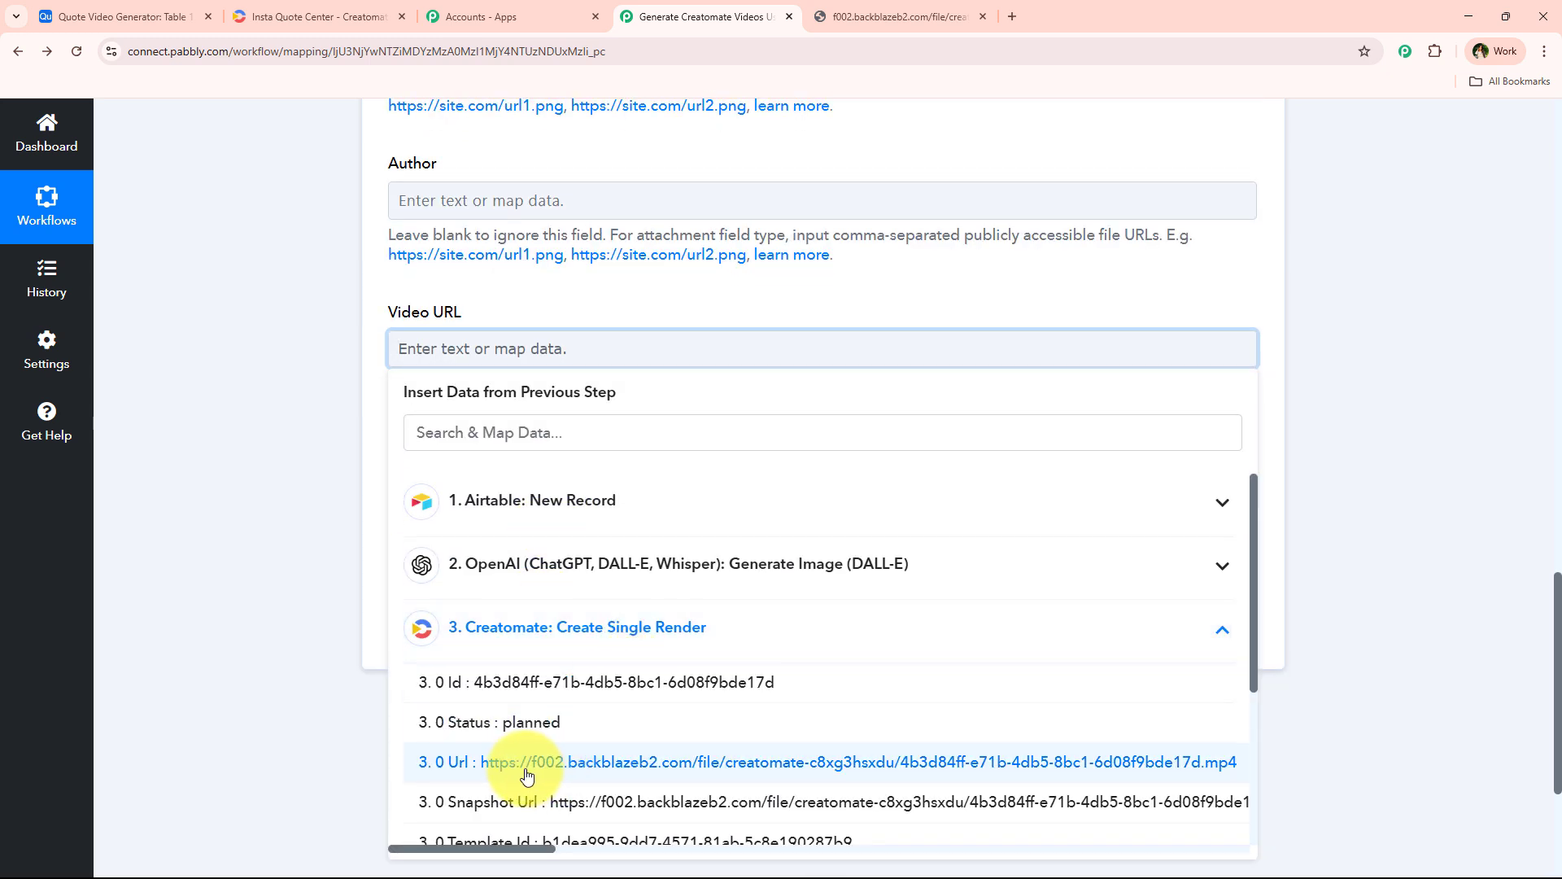
click(606, 763)
click(360, 426)
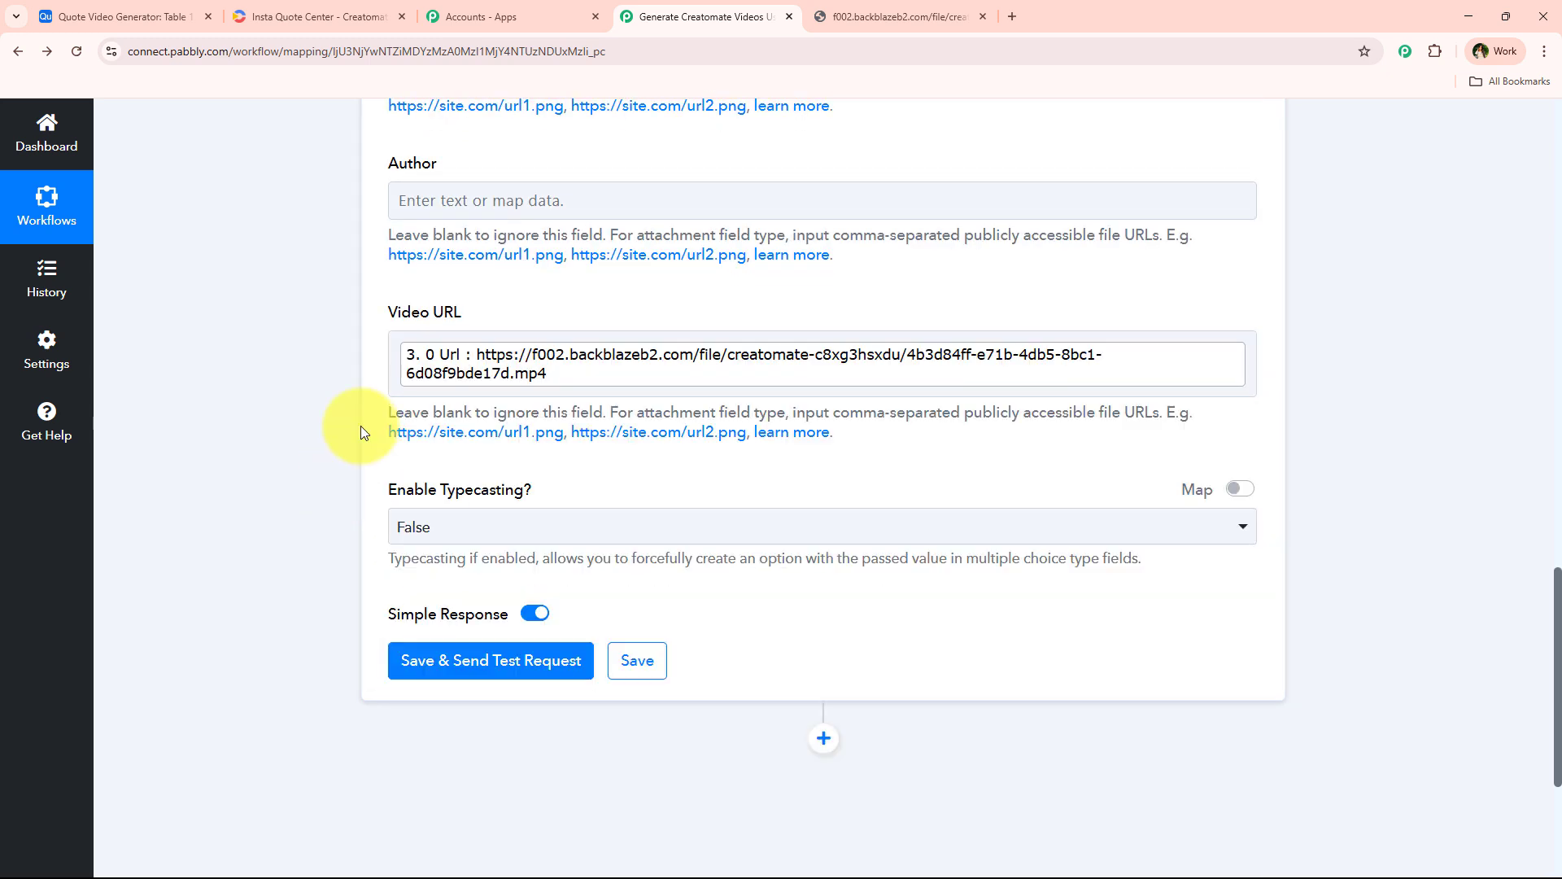
Save the Update Record step with a test request, then collapse the step.
click(490, 655)
scroll(315, 485, down, 3)
scroll(315, 485, down, 1)
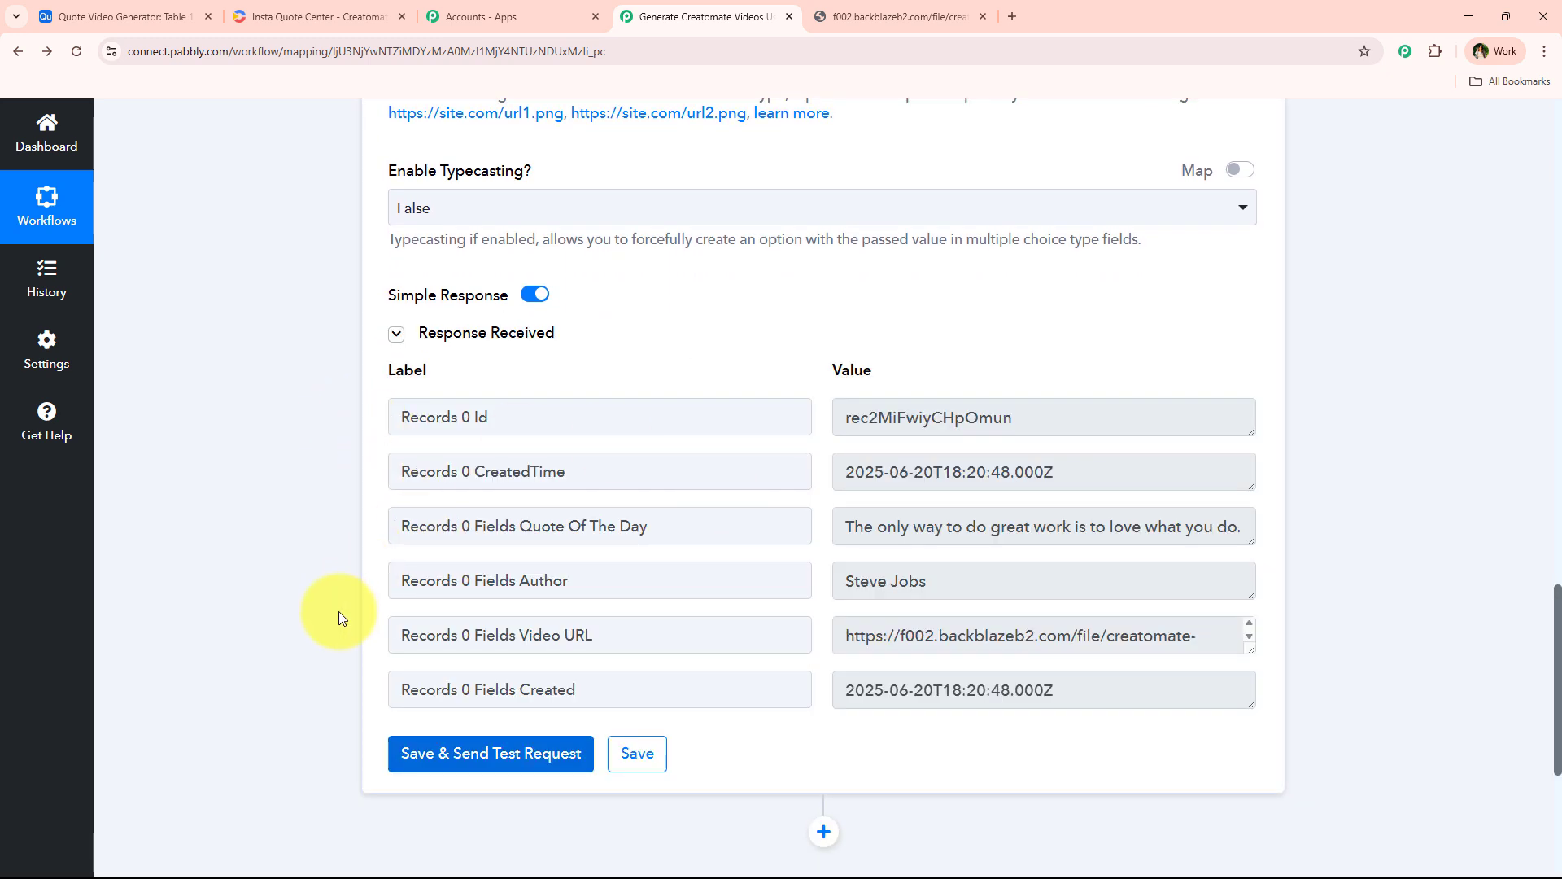
scroll(349, 502, up, 9)
scroll(351, 502, up, 5)
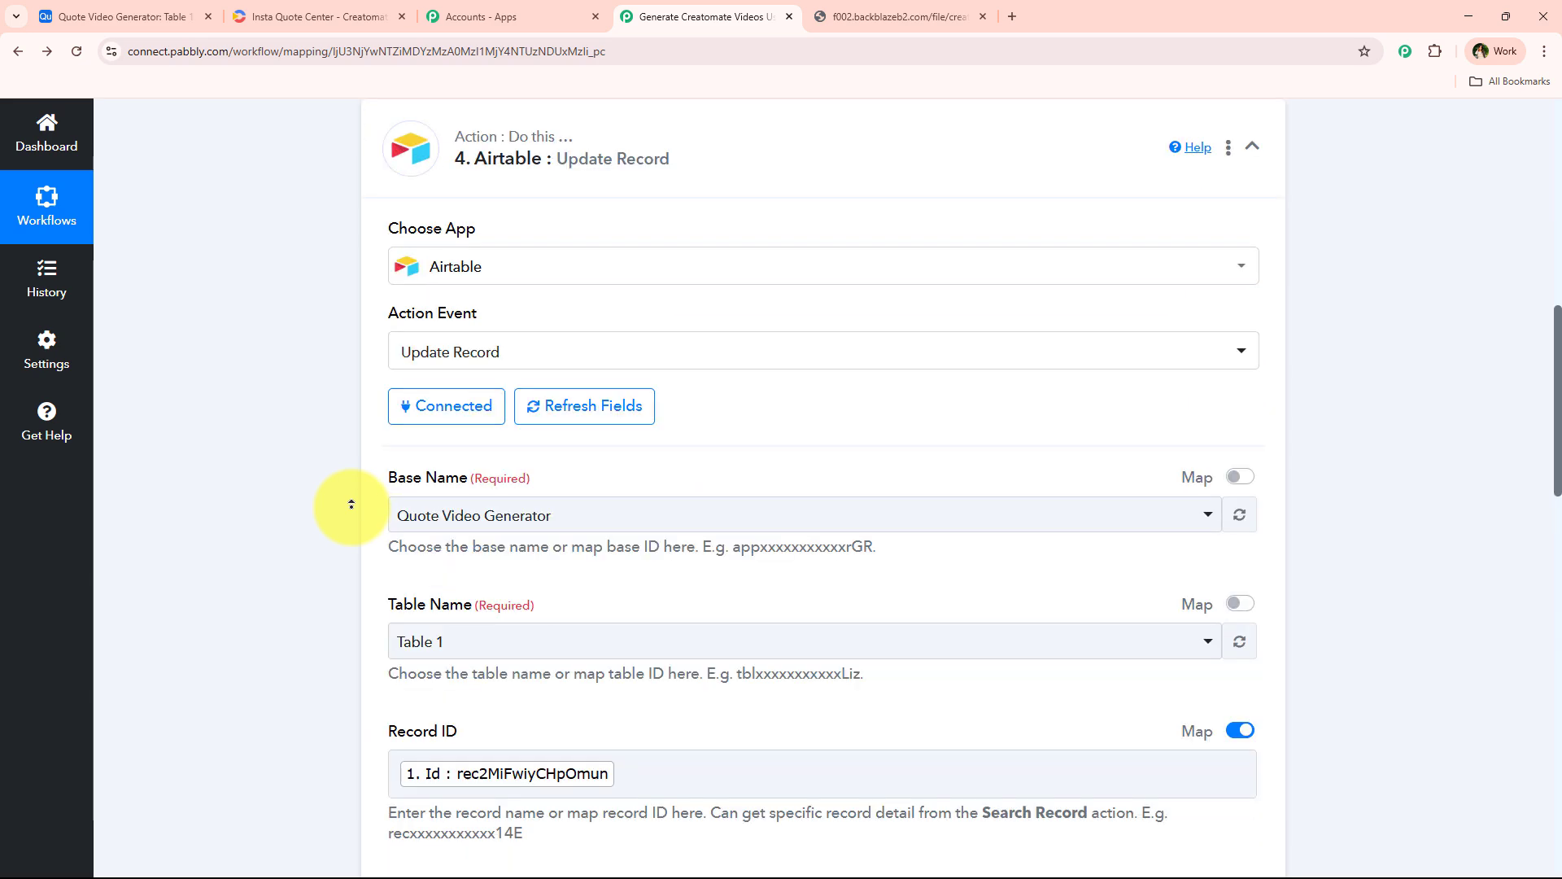
click(774, 303)
scroll(301, 681, up, 5)
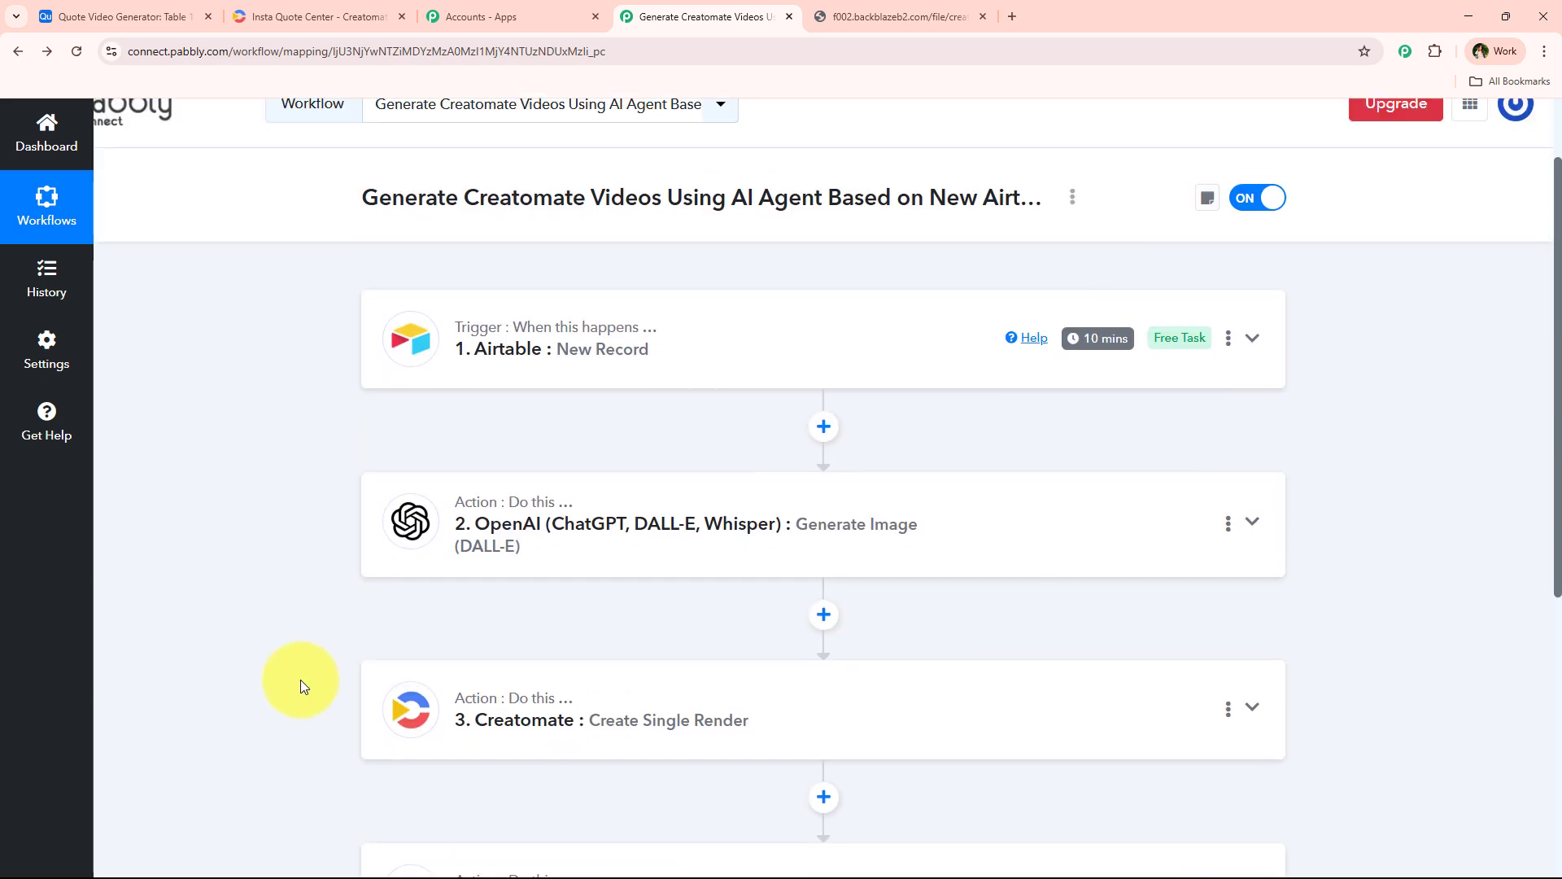
Switch to the Airtable table, open the record's Video URL link to view the rendered quote video, and close the video.
click(297, 11)
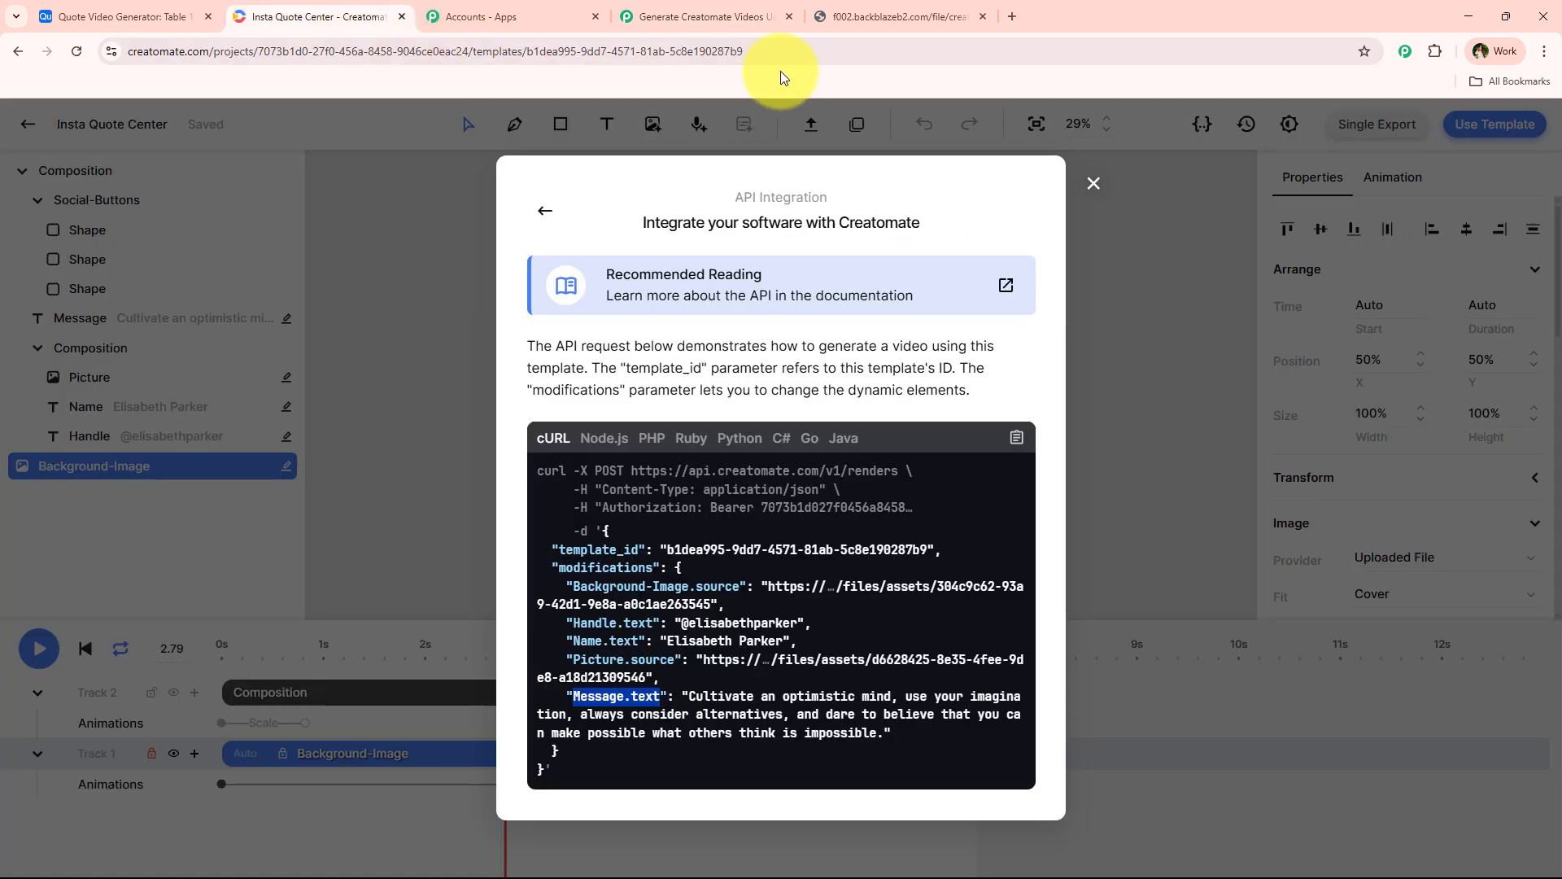
click(49, 14)
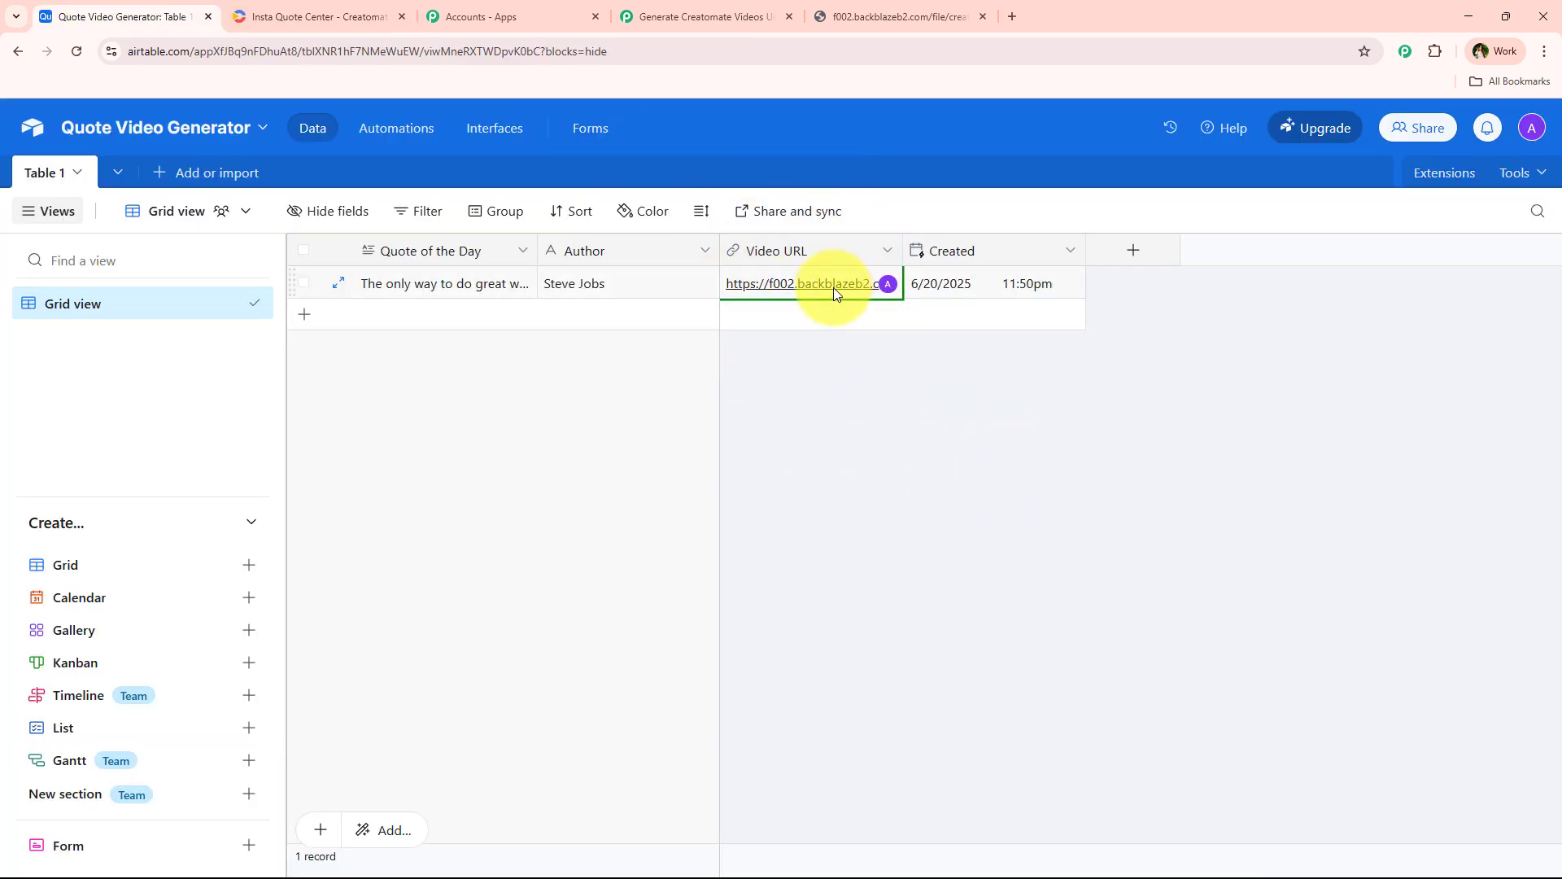
click(830, 286)
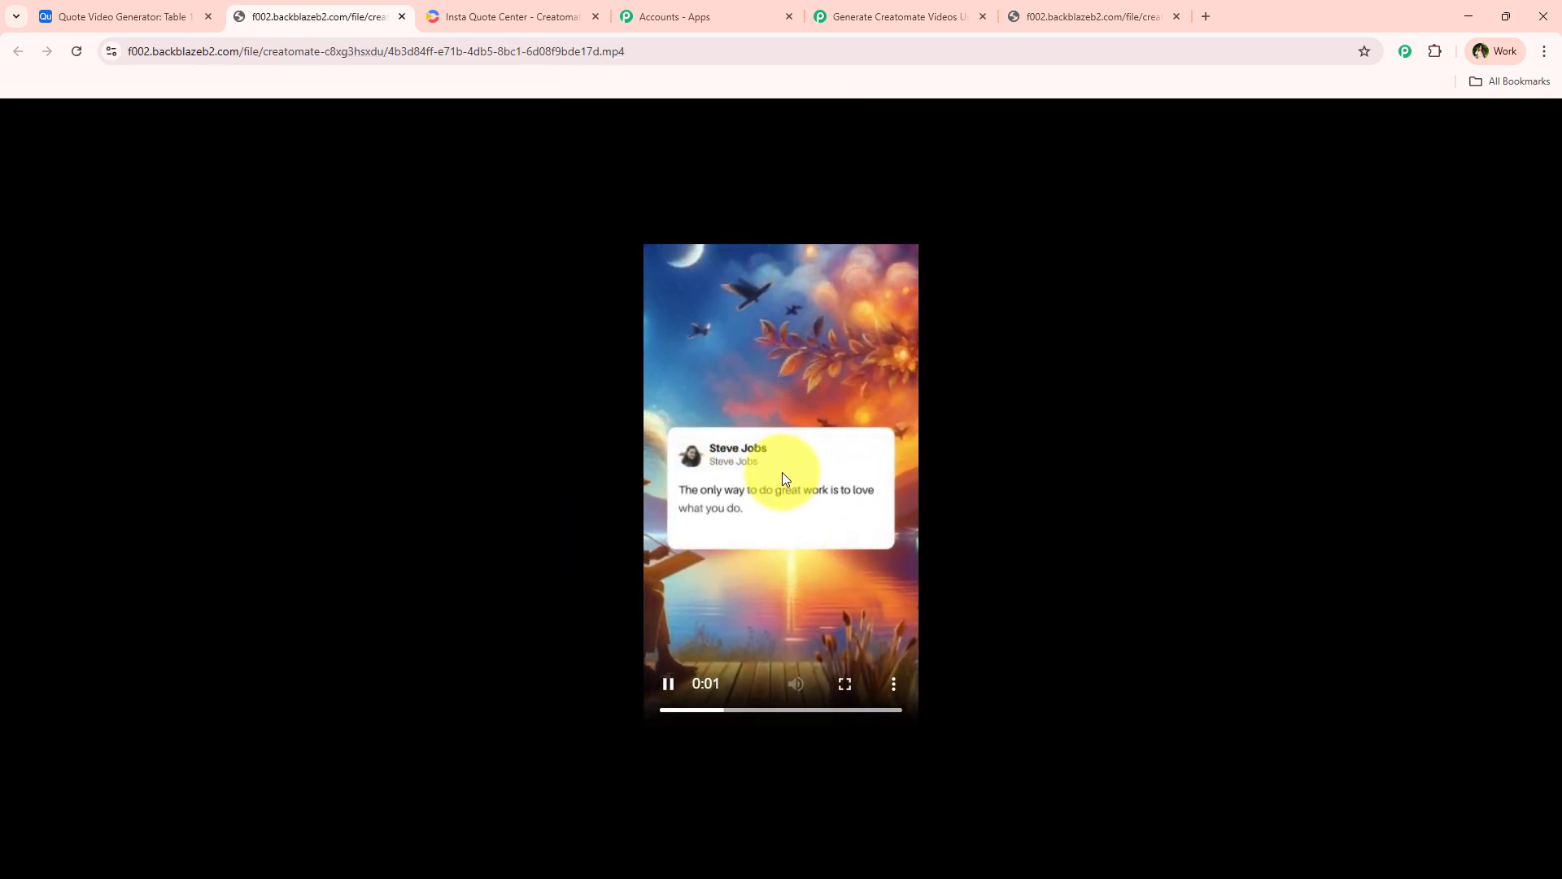
click(783, 473)
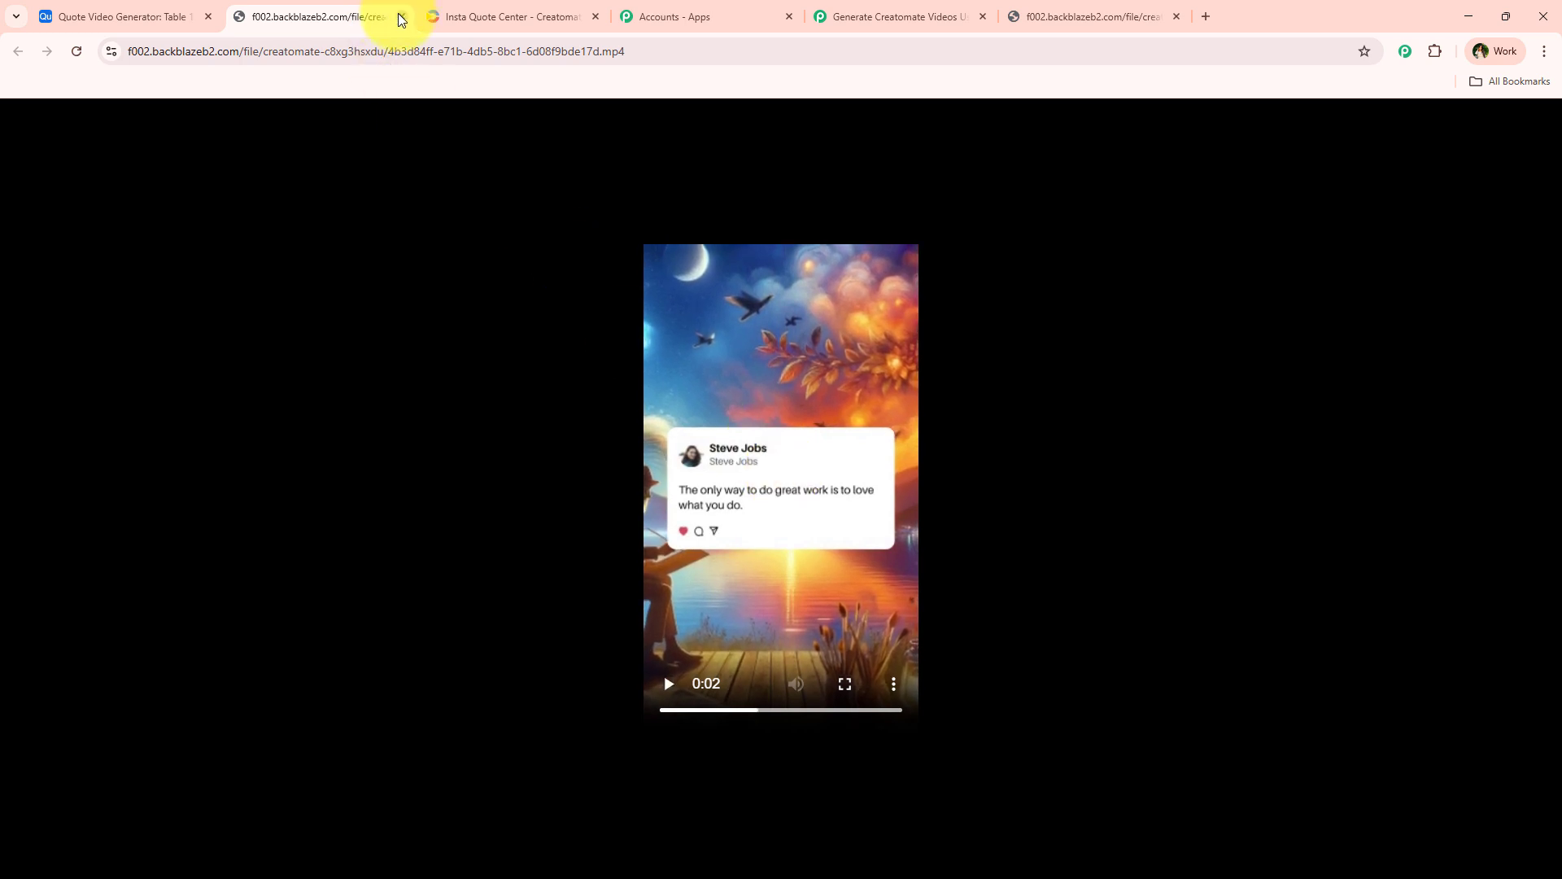
click(400, 17)
Return to Pabbly Connect and review the workflow's four steps against the Creatomate template and the Airtable record.
click(651, 17)
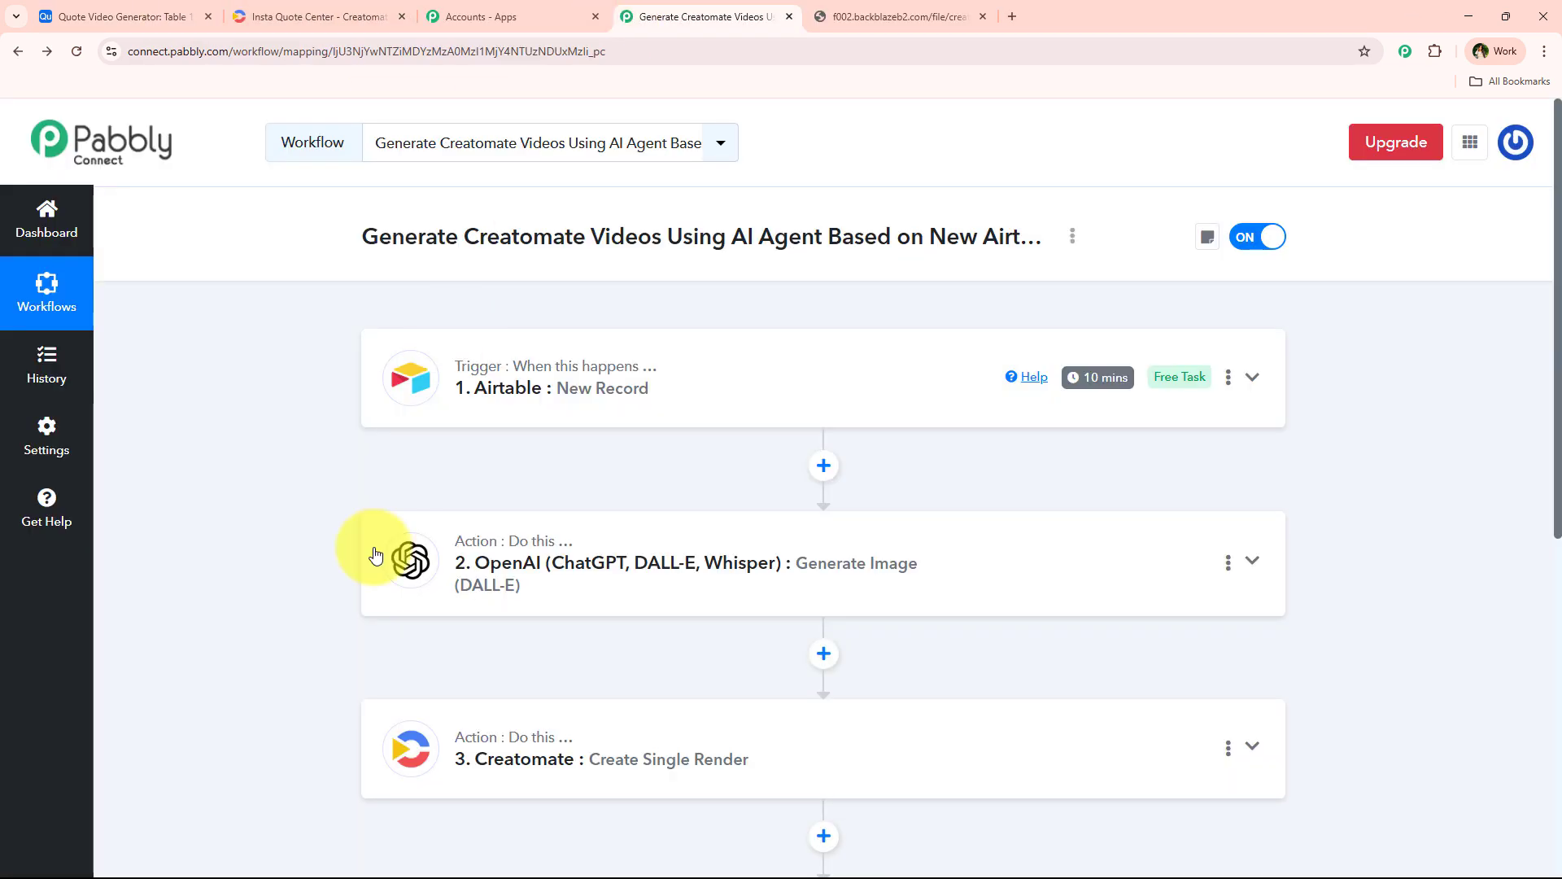
scroll(288, 610, down, 4)
scroll(283, 622, up, 4)
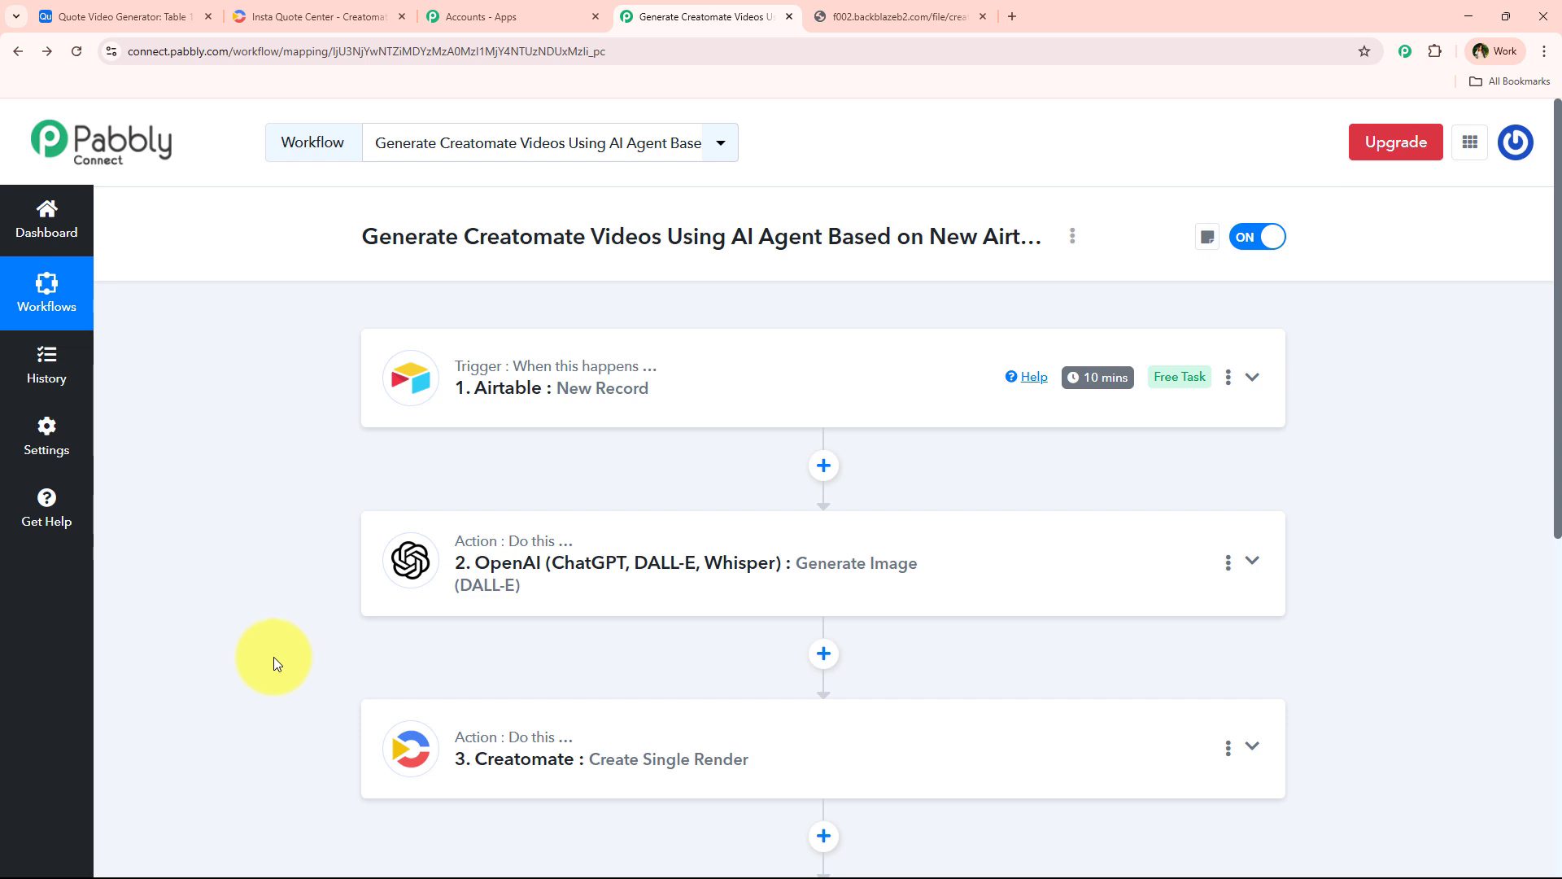
click(317, 17)
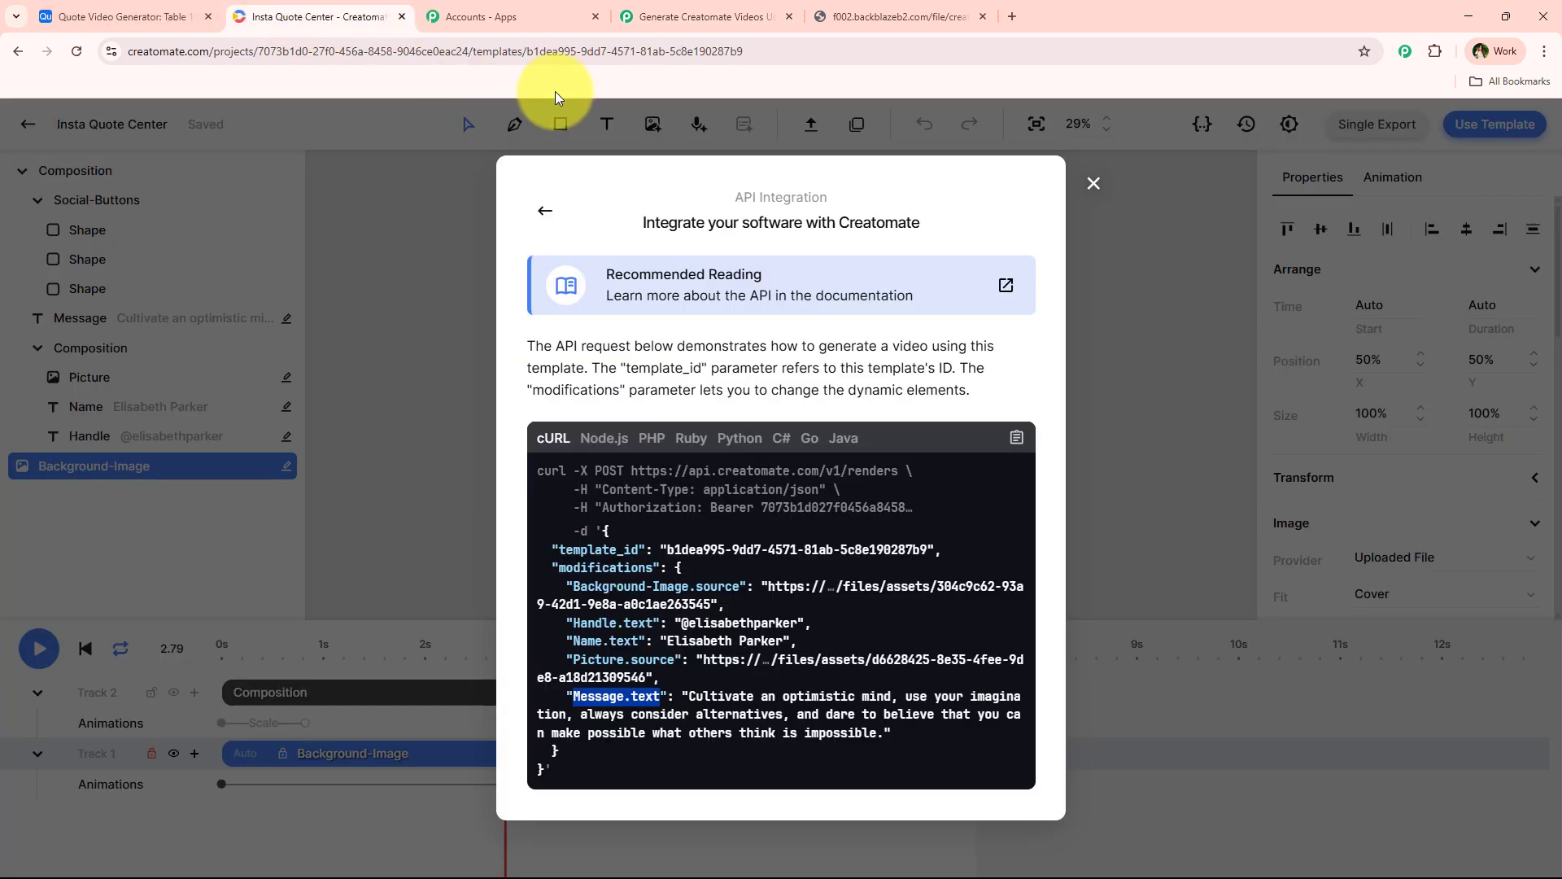
click(123, 16)
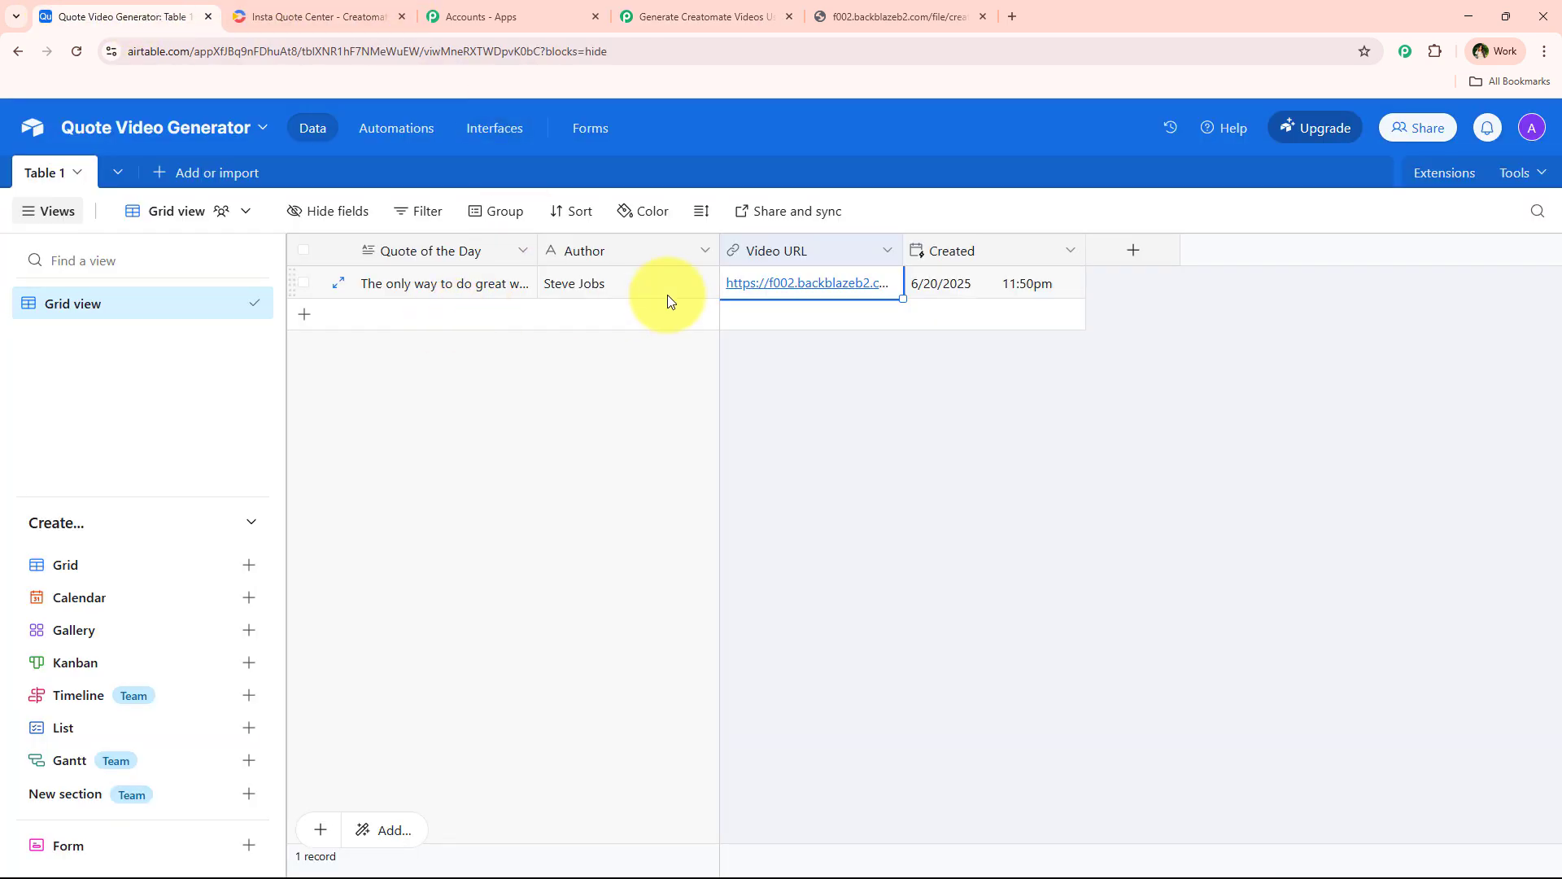
click(700, 16)
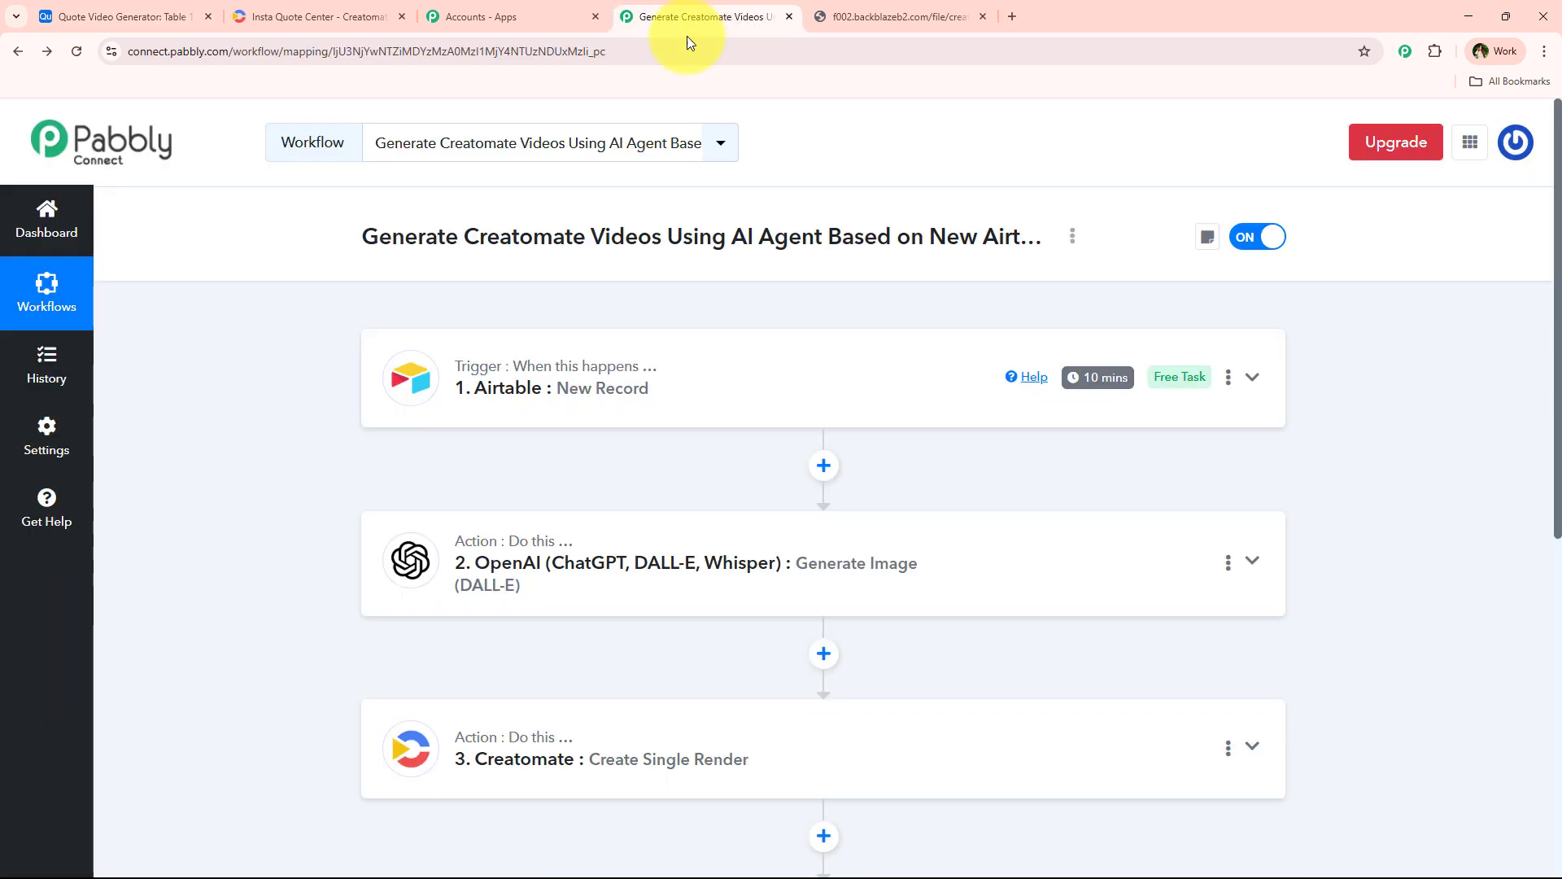
scroll(560, 511, down, 2)
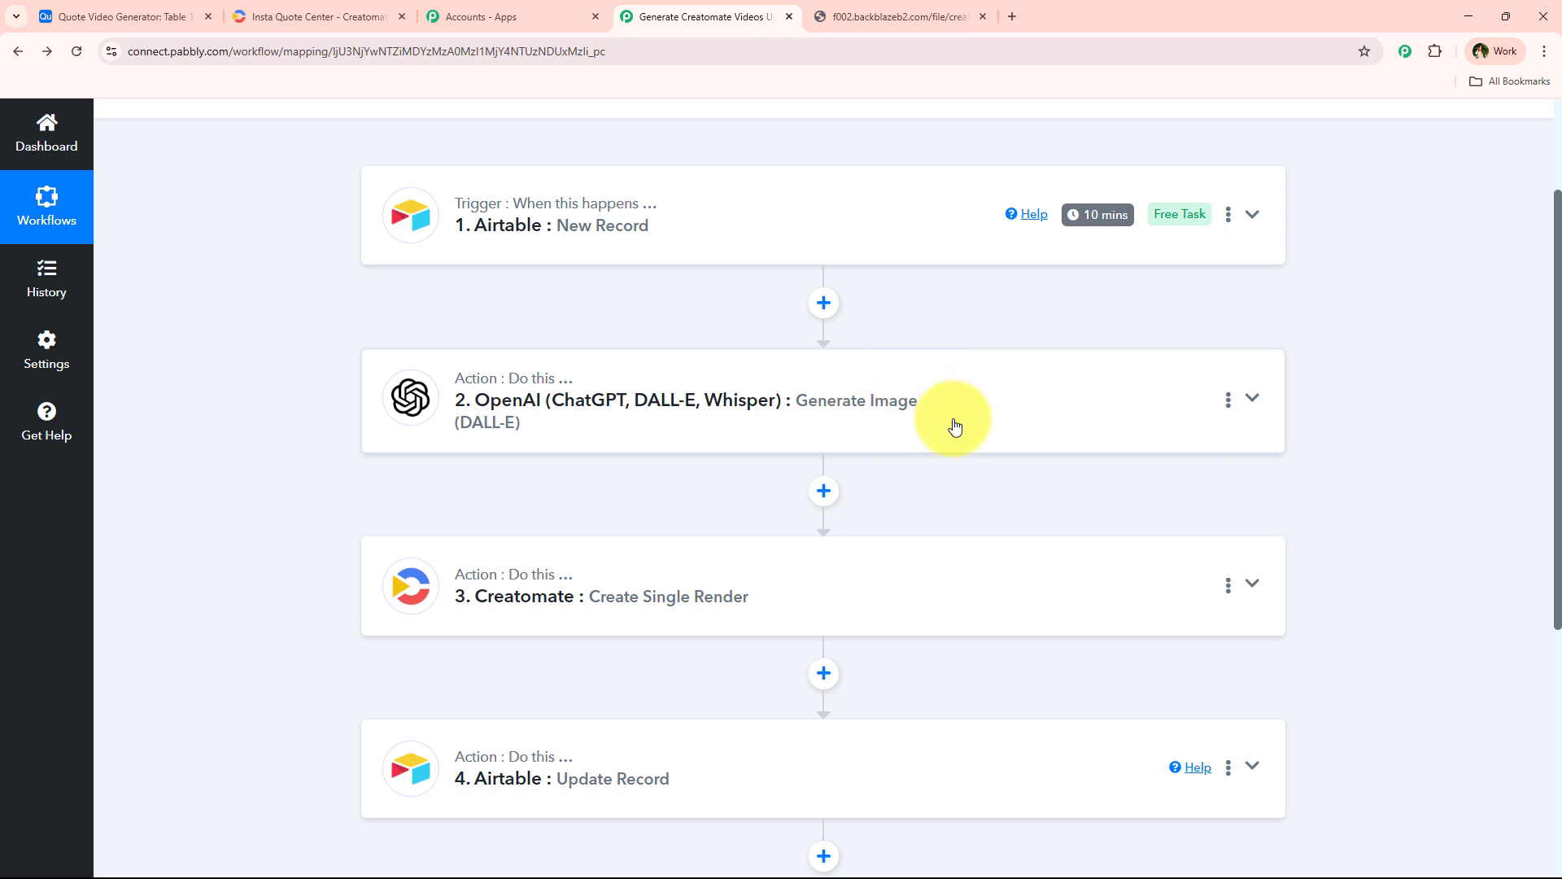
scroll(638, 638, down, 2)
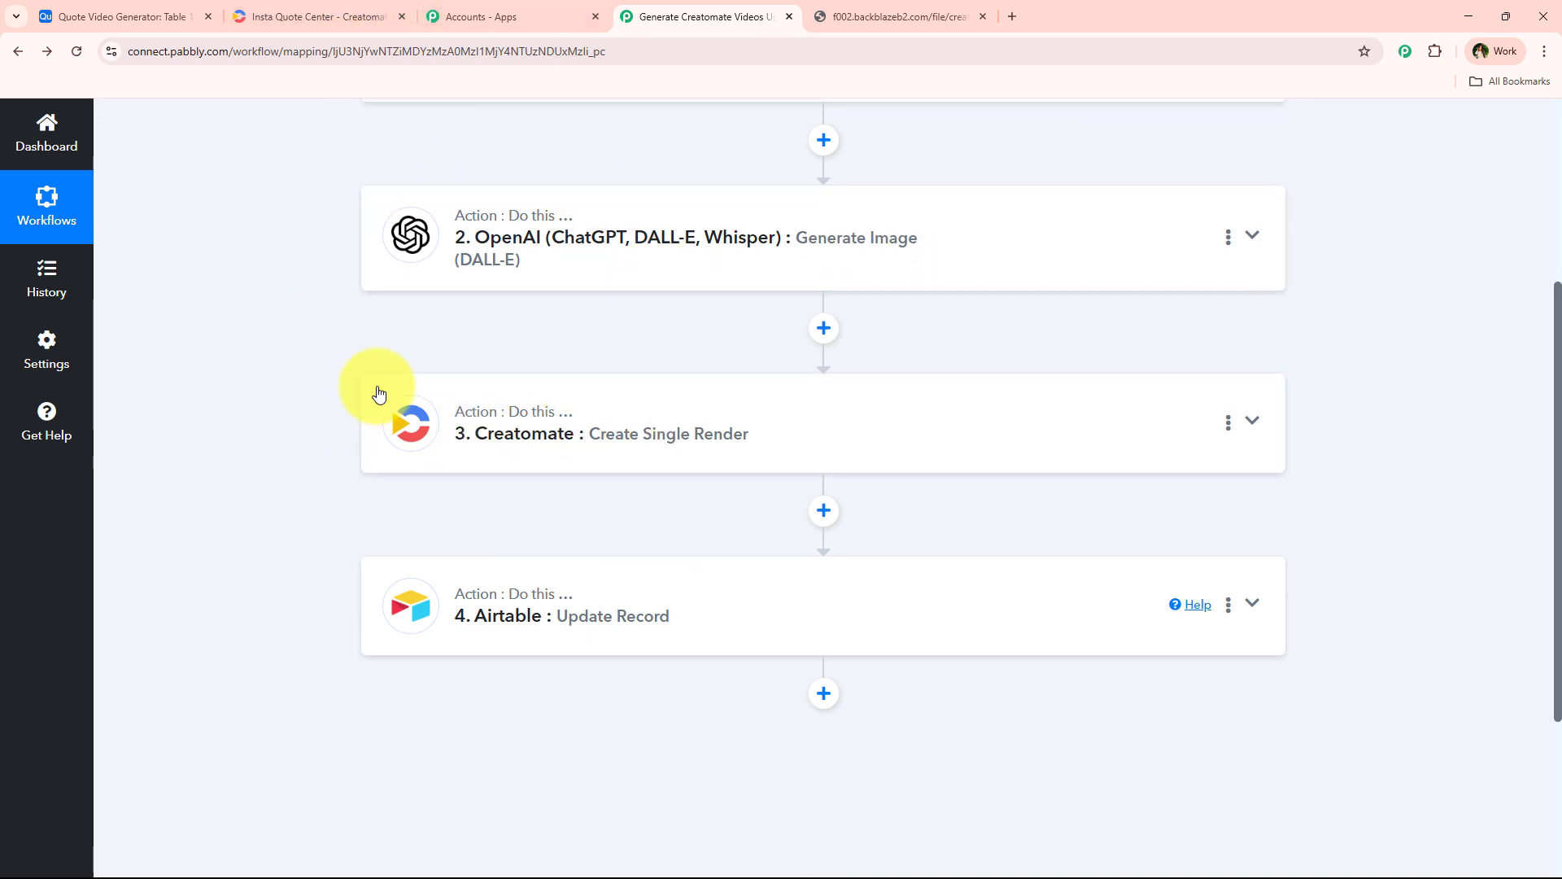
click(72, 24)
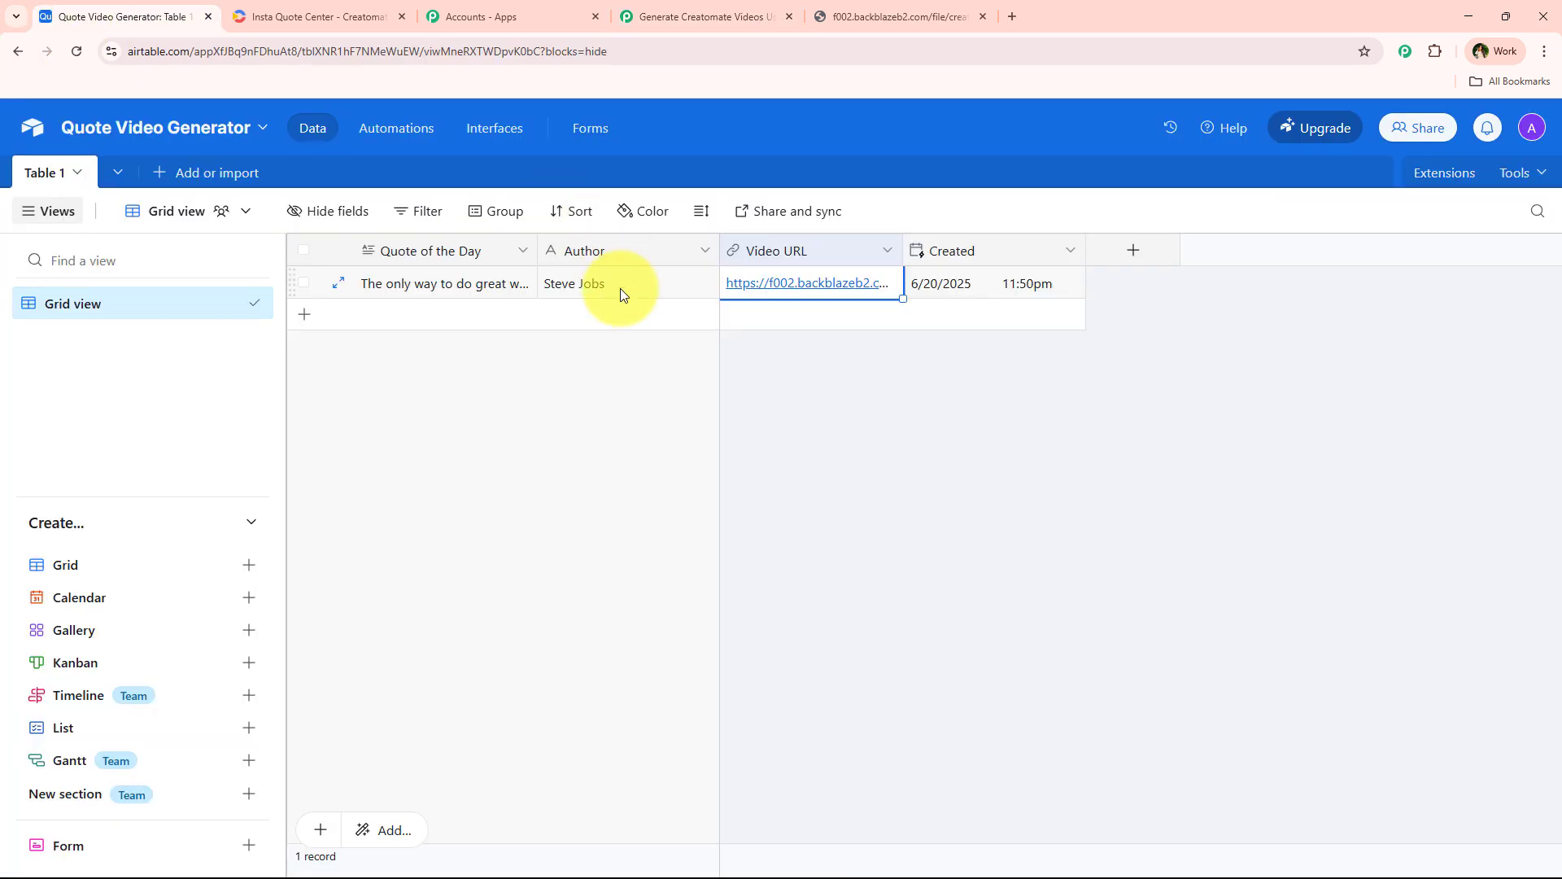
click(729, 16)
scroll(329, 516, up, 5)
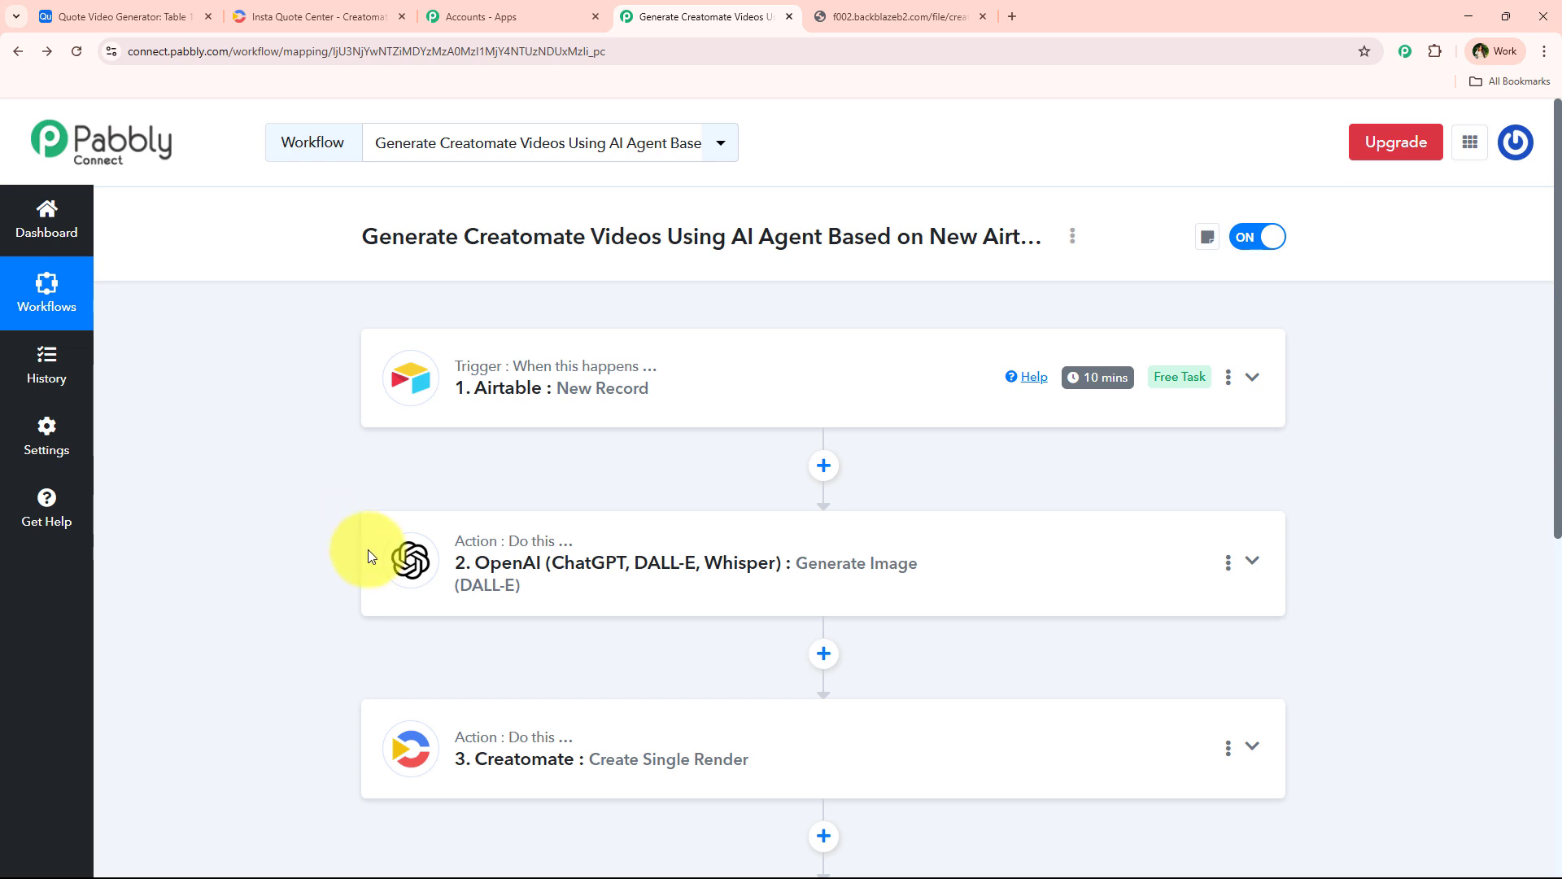
scroll(488, 570, down, 2)
scroll(501, 623, up, 2)
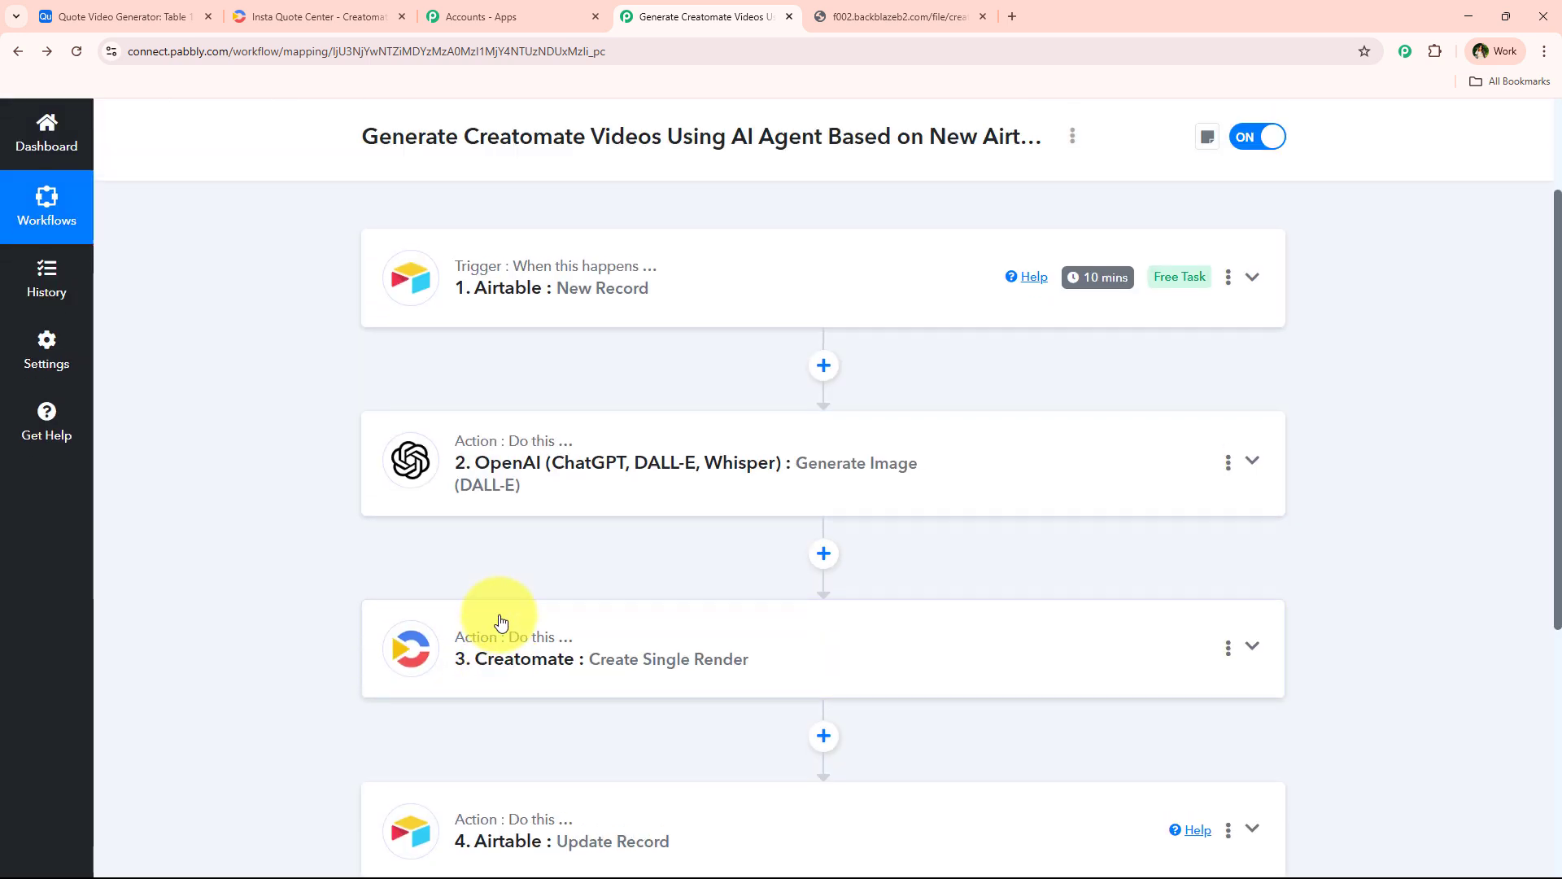